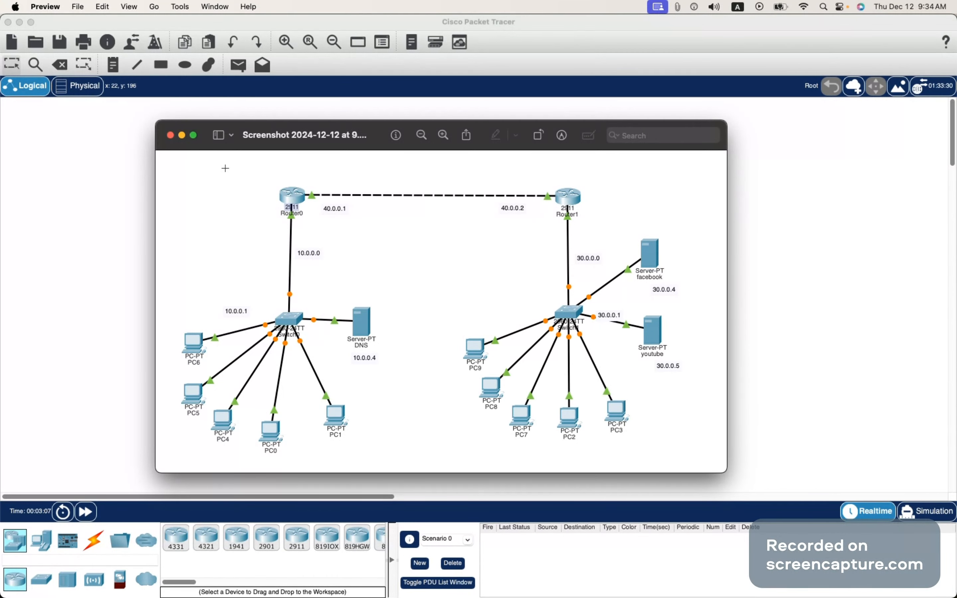
Switch to the Brave browser and examine the YouTube video on connecting two routers and two switches.
key(super+Tab)
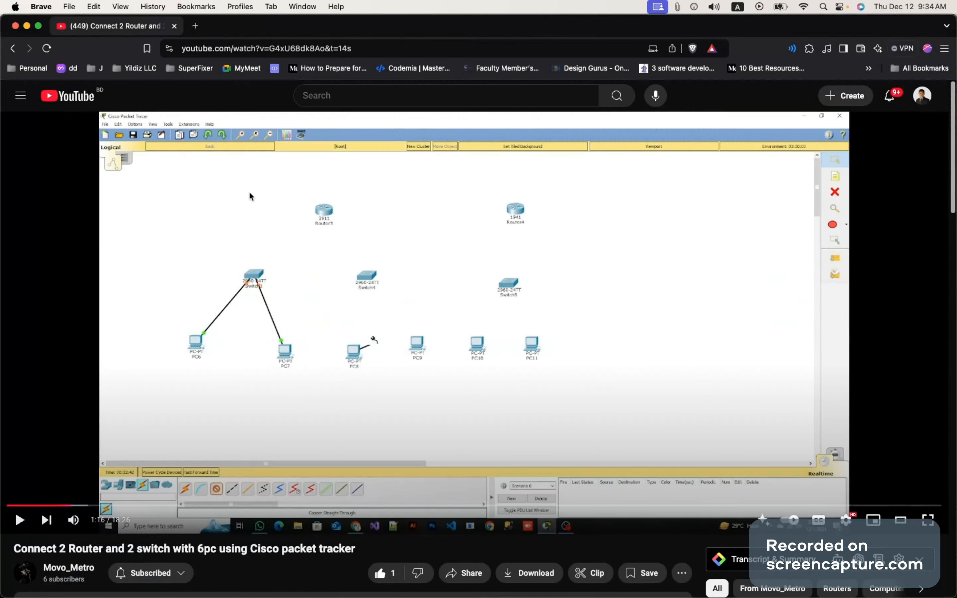
scroll(257, 243, down, 5)
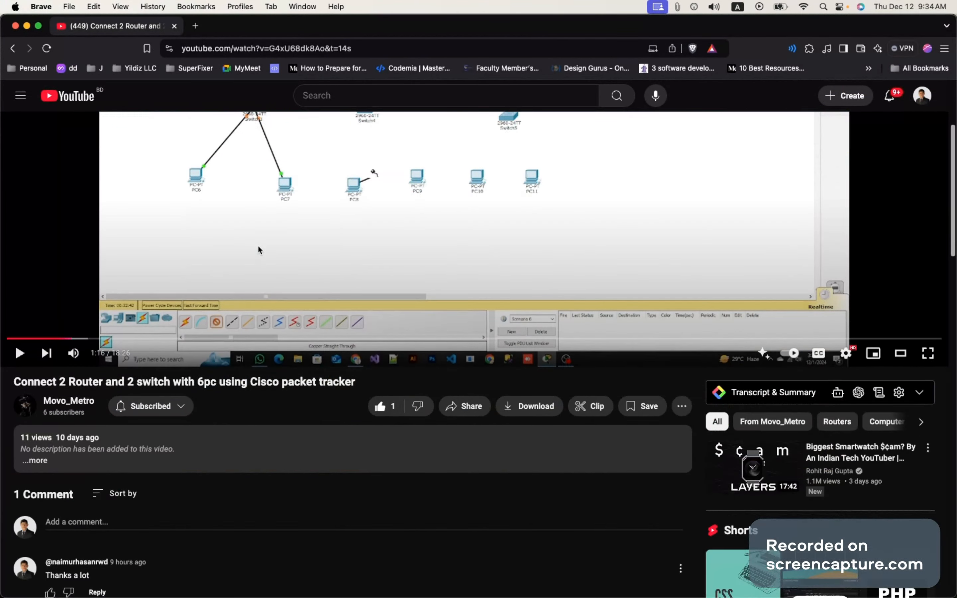
scroll(249, 291, down, 3)
scroll(250, 292, up, 6)
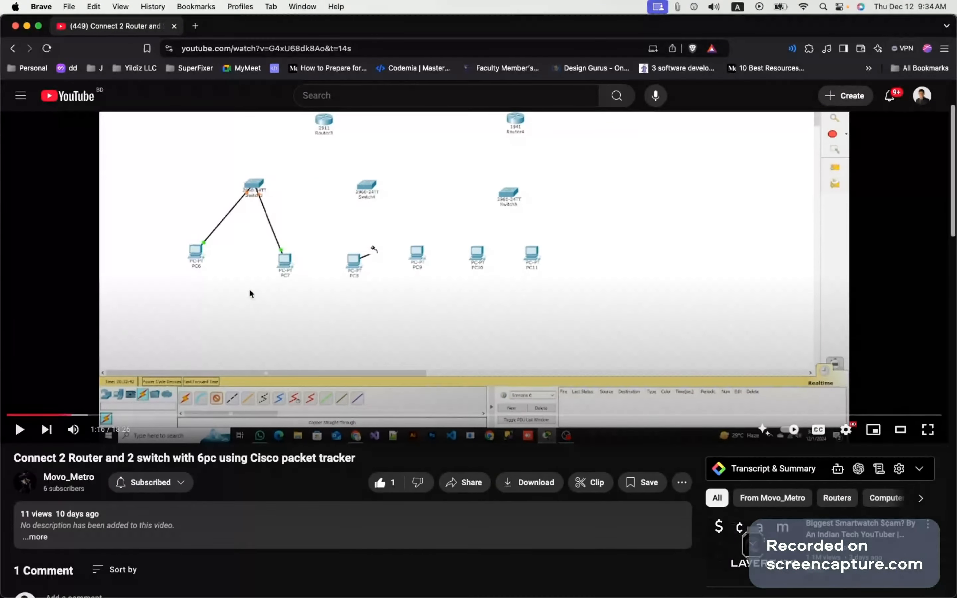
drag(354, 477, 11, 477)
click(309, 478)
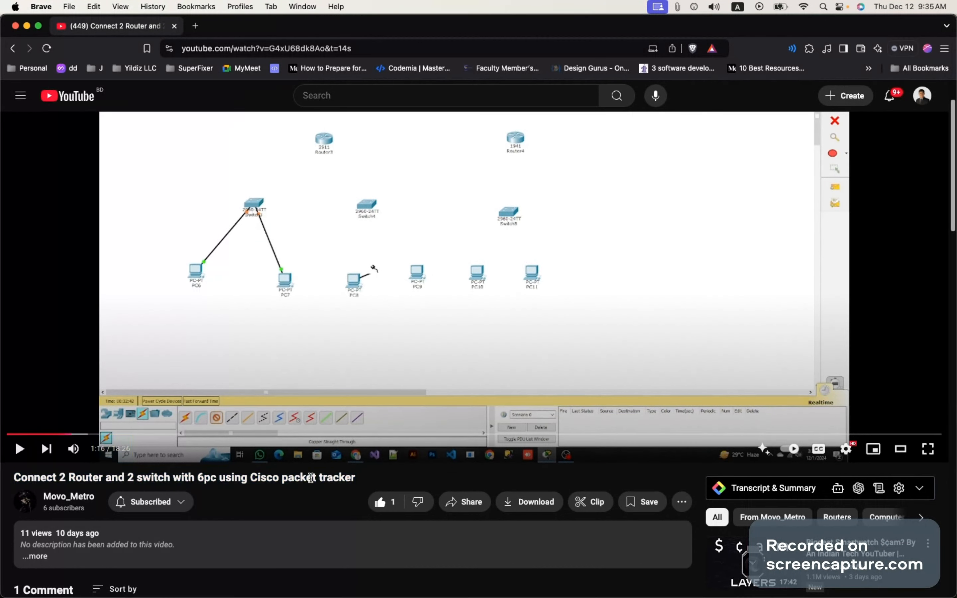
View the reference topology screenshot in Preview, and switch to Cisco Packet Tracer.
key(super+Tab)
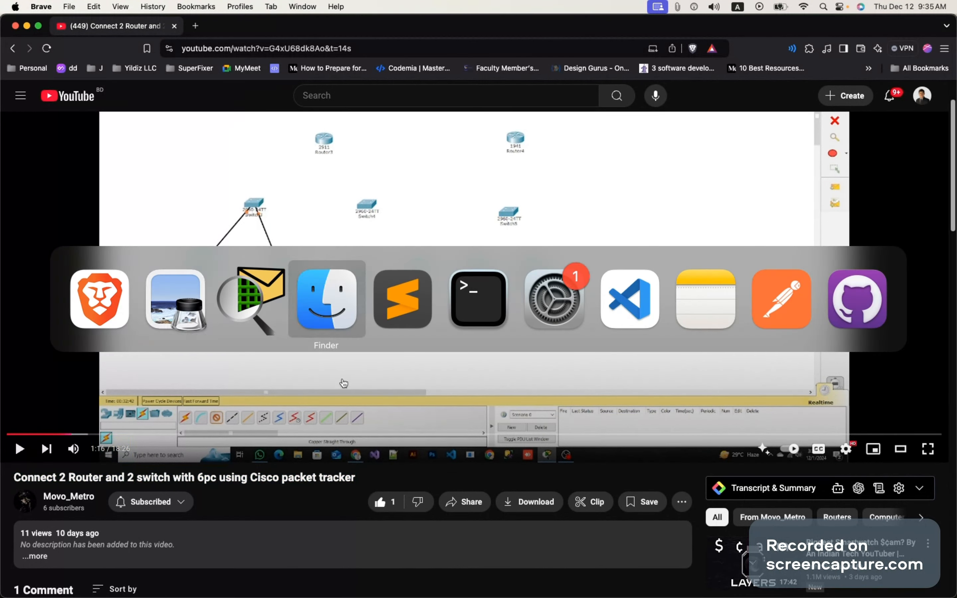
key(super+shift+Tab)
key(super+shift+Tab)
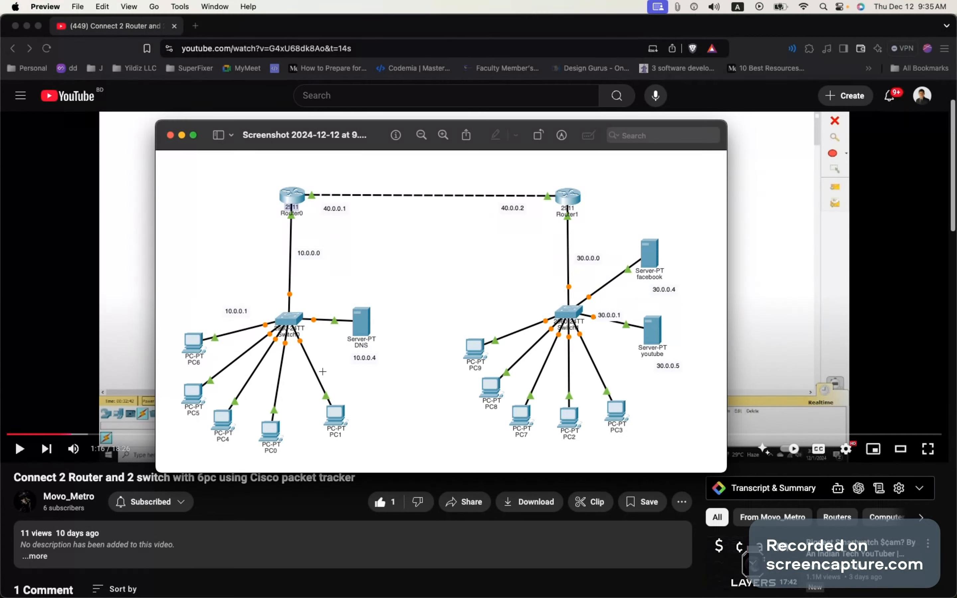
key(super+Tab)
key(super+Tab)
key(super+Tab)
key(super+Tab)
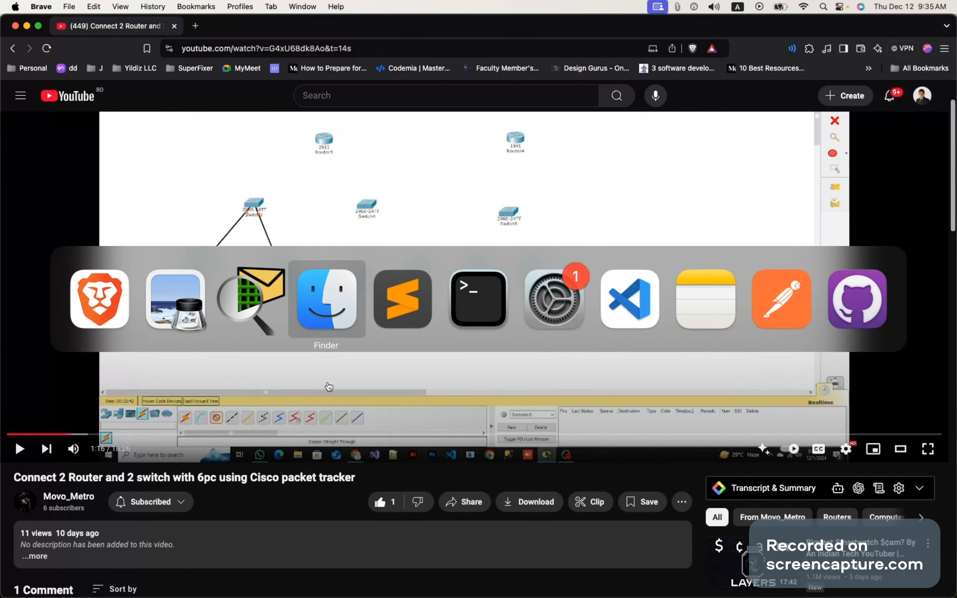
key(super+shift+Tab)
key(super+shift+Tab)
key(super+shift+Tab)
key(super+Tab)
key(super+Tab)
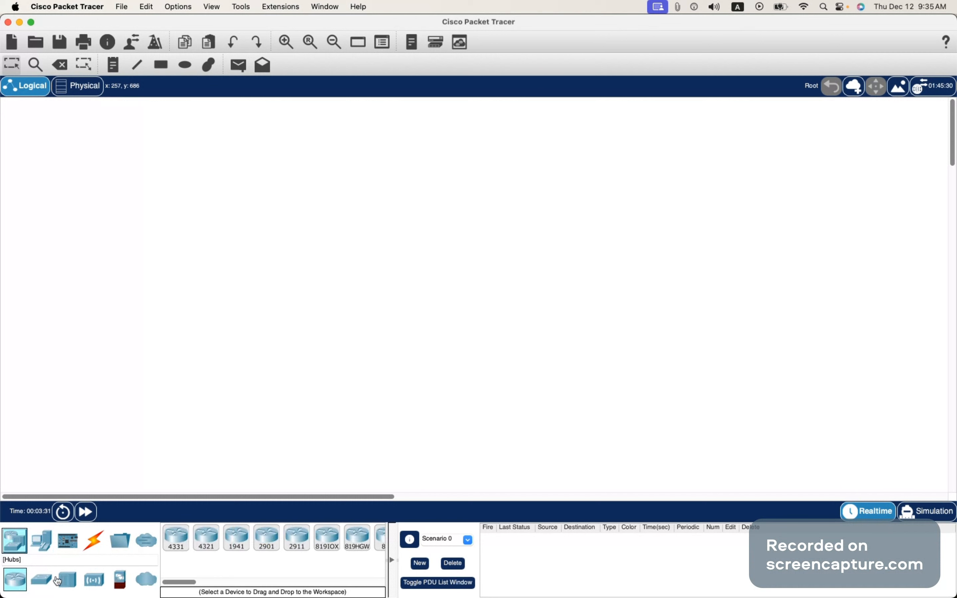
Place two 2911 routers side by side in the upper part of the empty workspace.
click(298, 547)
click(238, 172)
click(289, 531)
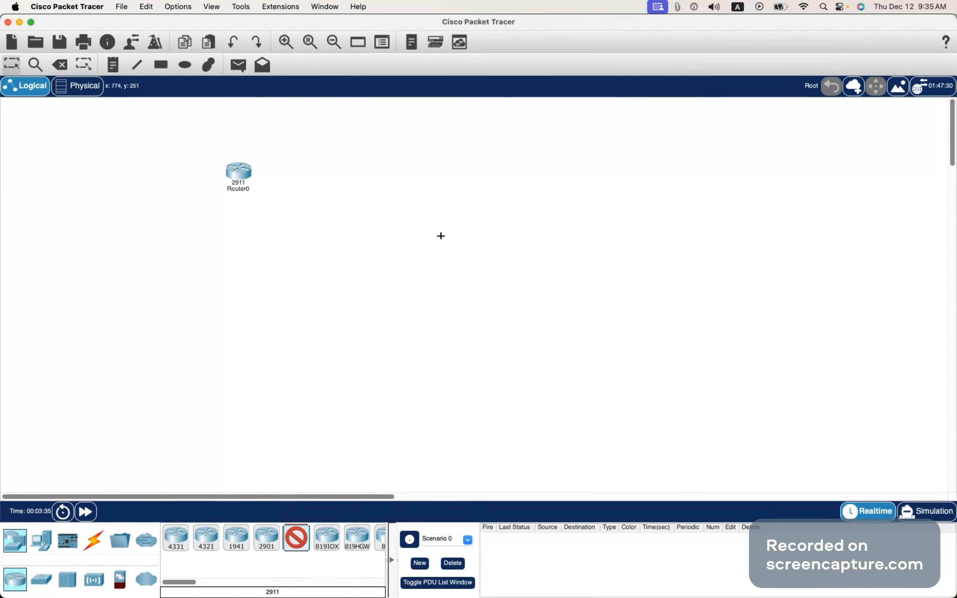
click(434, 169)
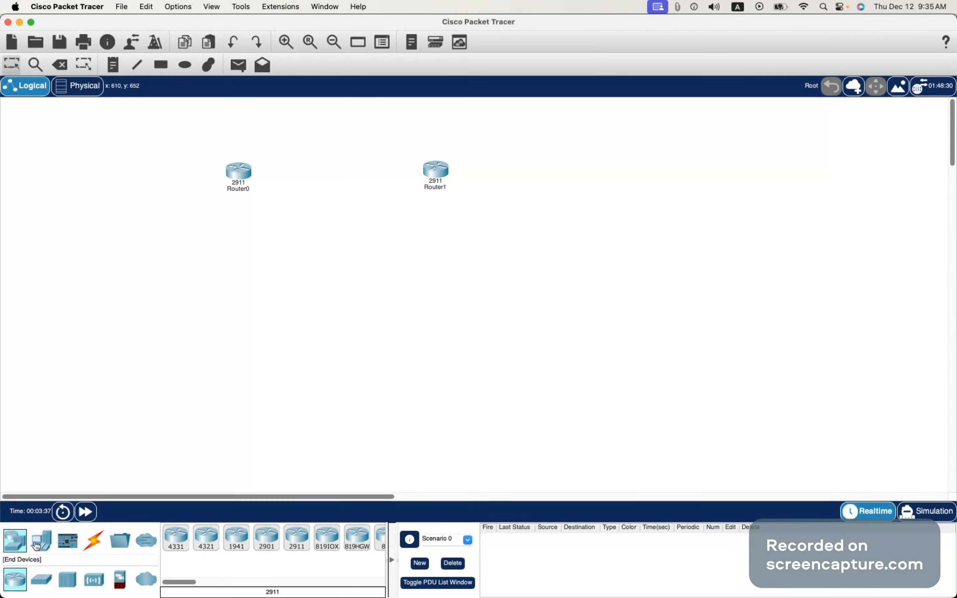
Place two 2960 switches in the workspace, one below each router.
click(42, 579)
click(176, 537)
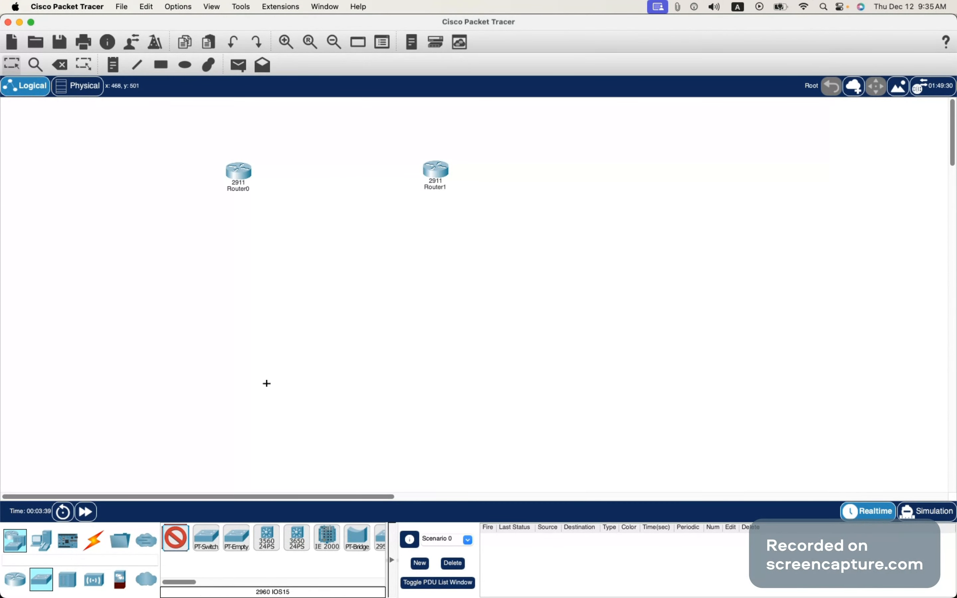
click(235, 268)
click(179, 535)
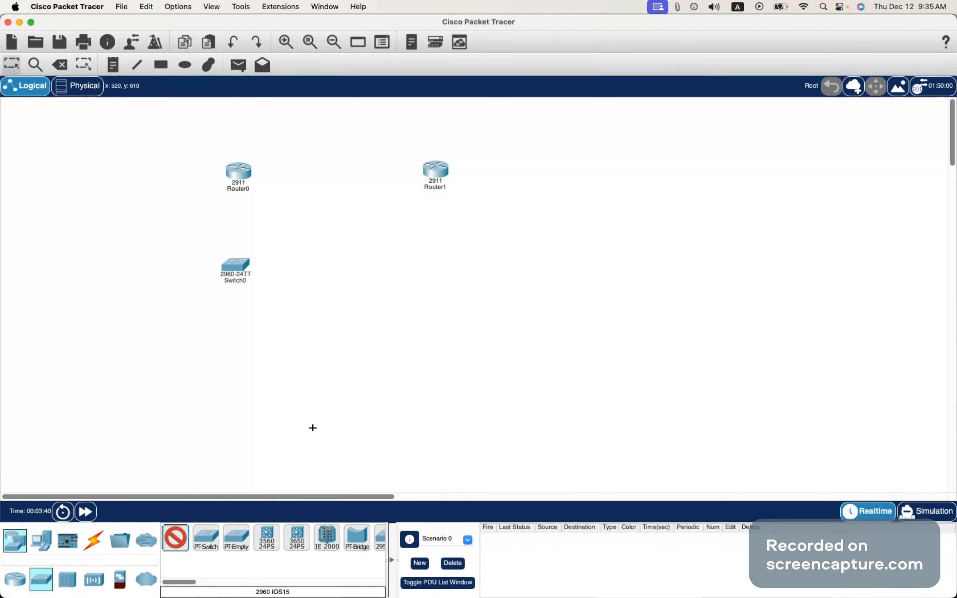
click(434, 257)
Place four PCs, two below each switch, and shift PC2 down to line up with PC3.
click(41, 540)
click(176, 538)
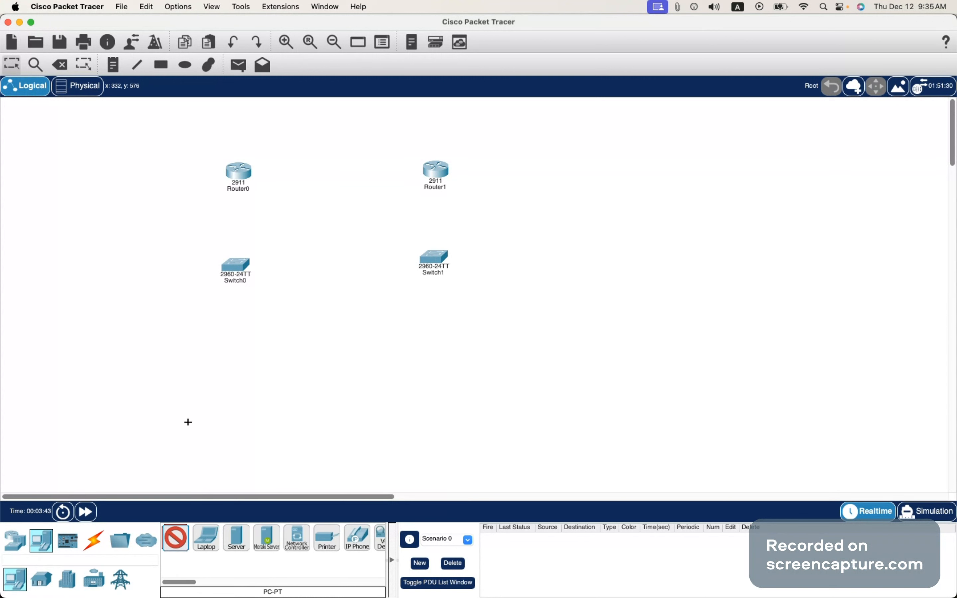
click(170, 347)
click(184, 536)
click(248, 363)
click(176, 537)
click(401, 332)
click(176, 537)
click(483, 356)
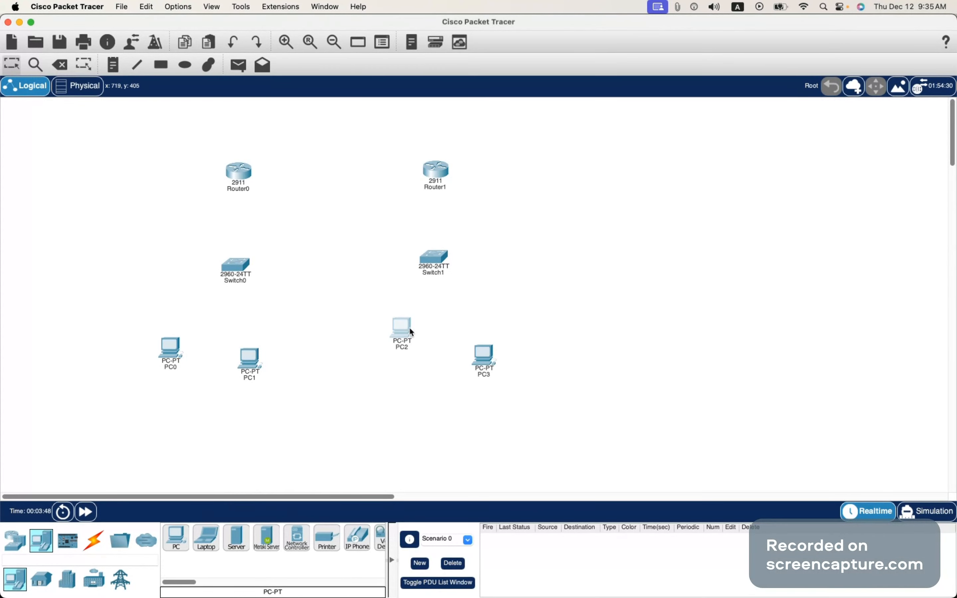
drag(410, 327, 409, 354)
Connect PC0, PC1 and Router0 to Switch0 using the automatically chosen connection type.
click(94, 540)
click(170, 539)
click(174, 348)
click(236, 267)
click(176, 538)
click(250, 356)
click(237, 266)
click(179, 534)
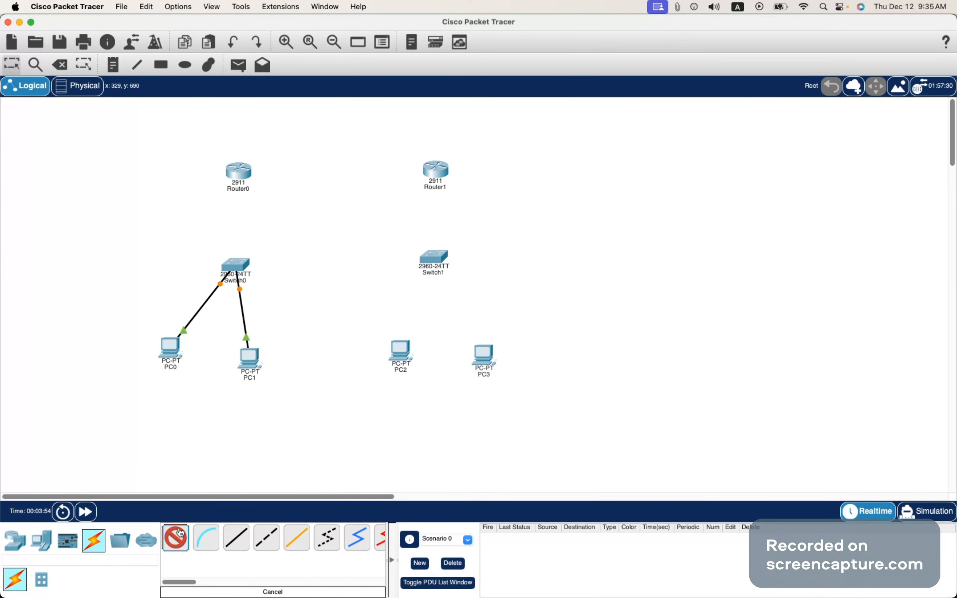
click(236, 264)
click(238, 174)
Connect PC2 and PC3 to Switch1 using the automatically chosen connection type.
click(182, 539)
click(399, 351)
click(434, 260)
click(174, 534)
click(485, 353)
click(435, 258)
Connect Switch1 to Router1, and link Router0 to Router1, using the automatically chosen connection type.
click(176, 538)
click(435, 258)
click(435, 172)
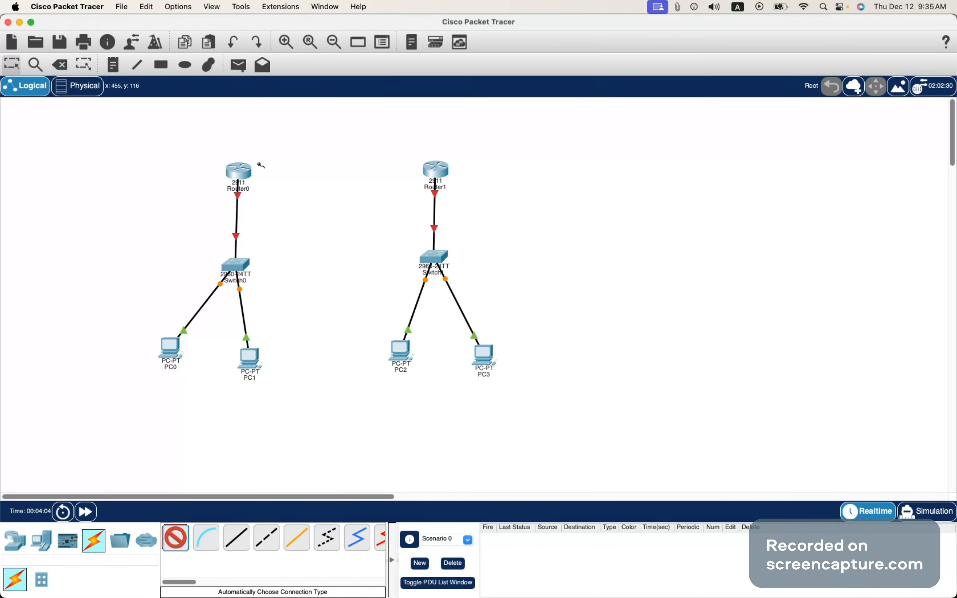
click(239, 172)
click(437, 171)
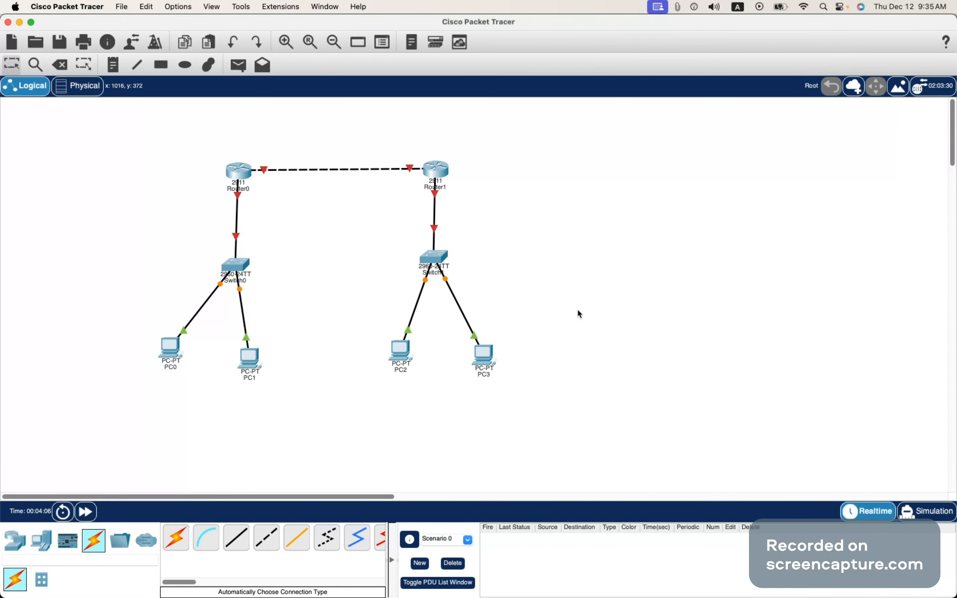
Reposition PC0 and PC1 evenly below Switch0, and nudge Router1 level with Router0.
drag(248, 359, 268, 351)
drag(170, 350, 172, 357)
drag(271, 353, 273, 358)
drag(175, 357, 179, 357)
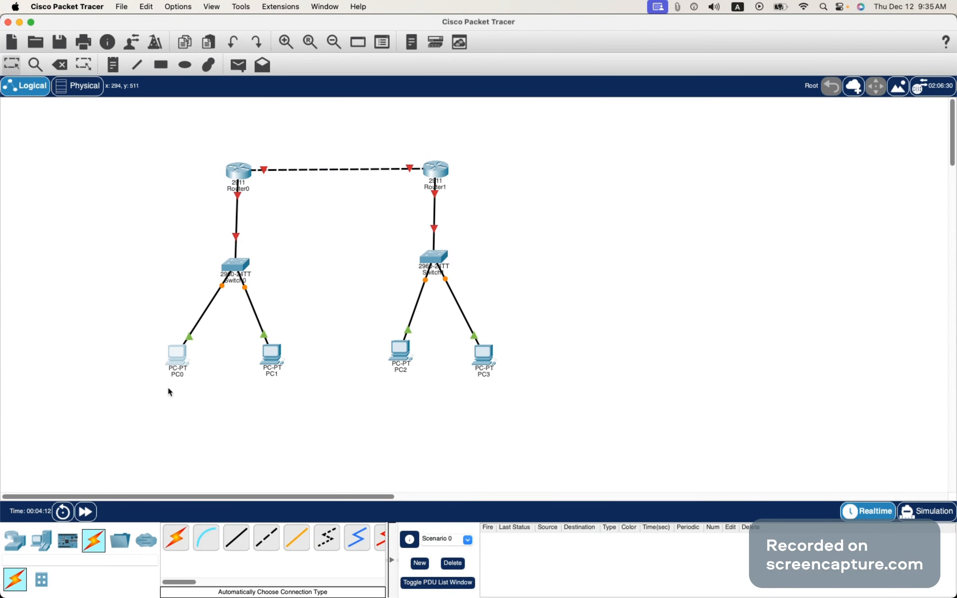
click(616, 397)
drag(443, 178, 440, 180)
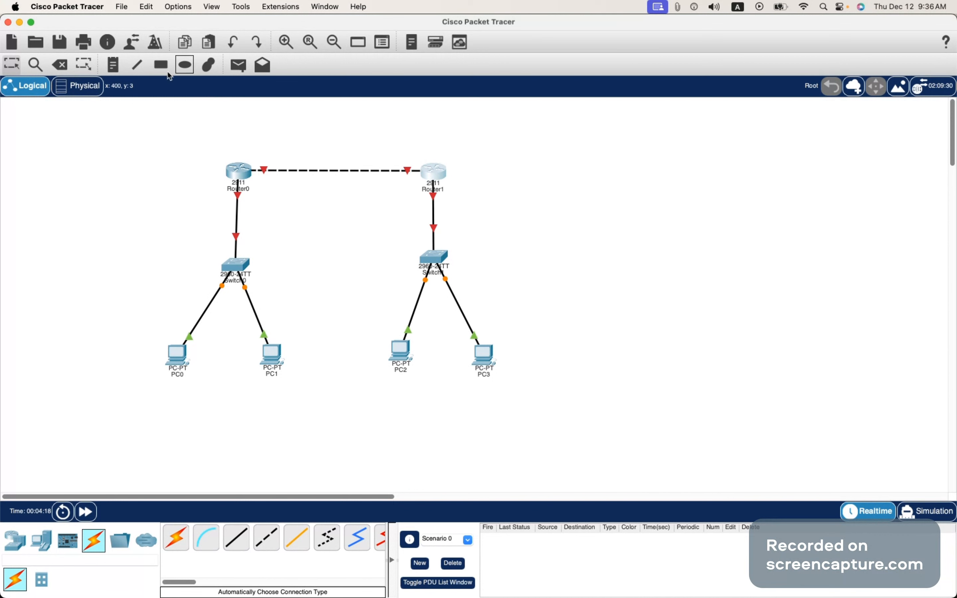
Add a note reading 10.0.0.0 beside the Router0–Switch0 link and one reading 10.0.0.1 beside Switch0.
click(121, 68)
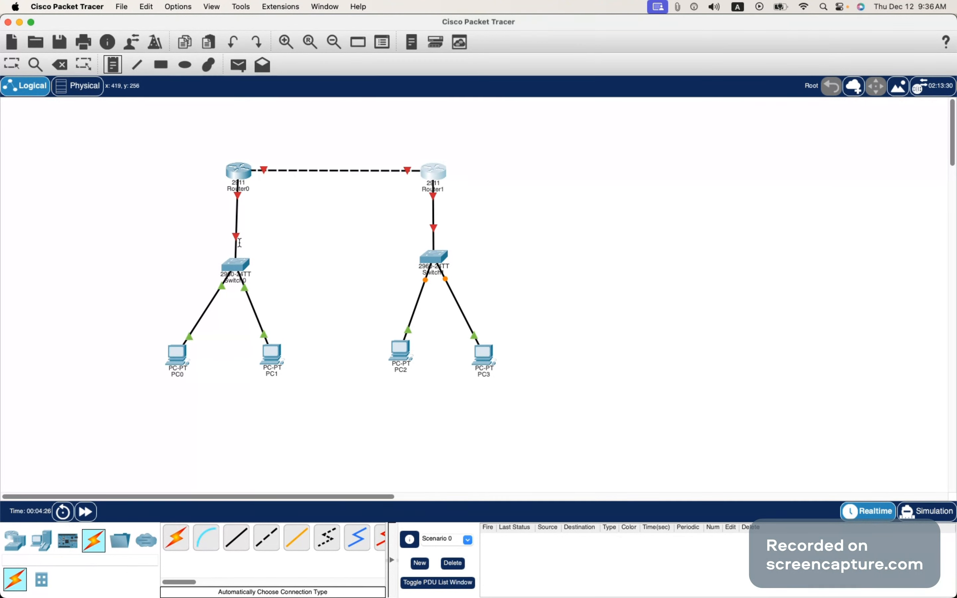
click(241, 218)
text(10.0.0.0)
drag(278, 222, 224, 221)
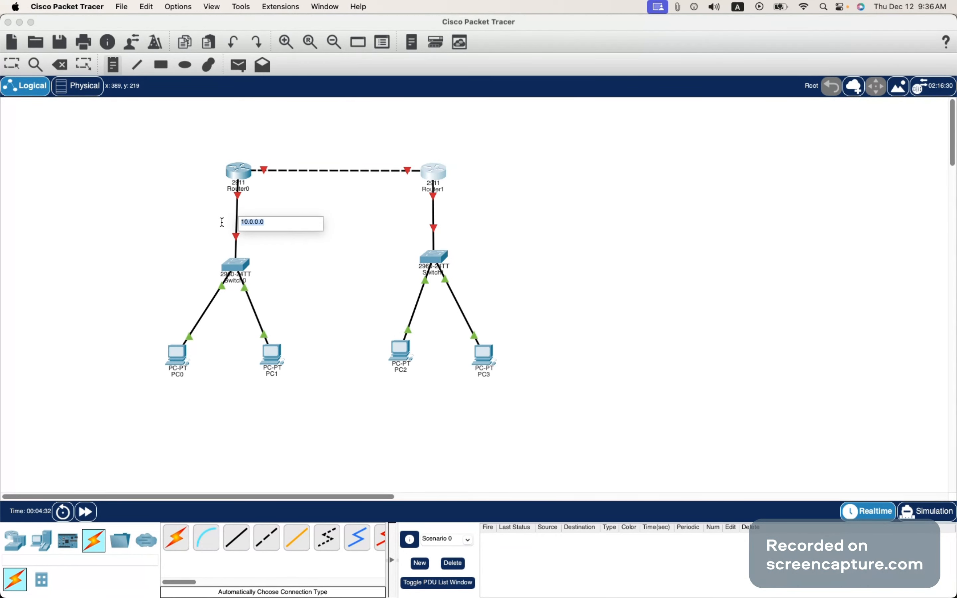
click(257, 269)
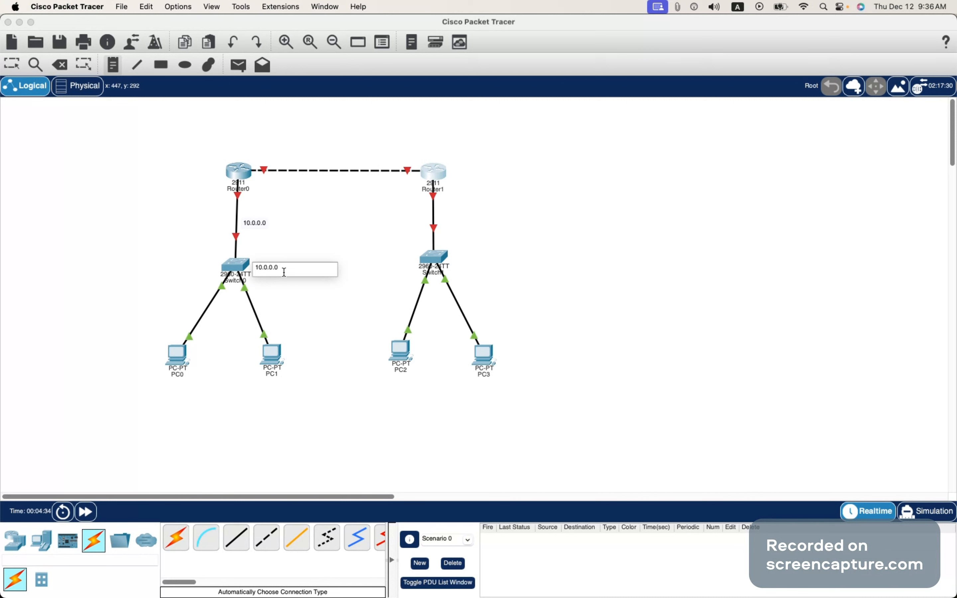
Add notes below the PCs of Switch0: 10.0.0.2 under PC0 and 10.0.0.3 under PC1.
click(147, 385)
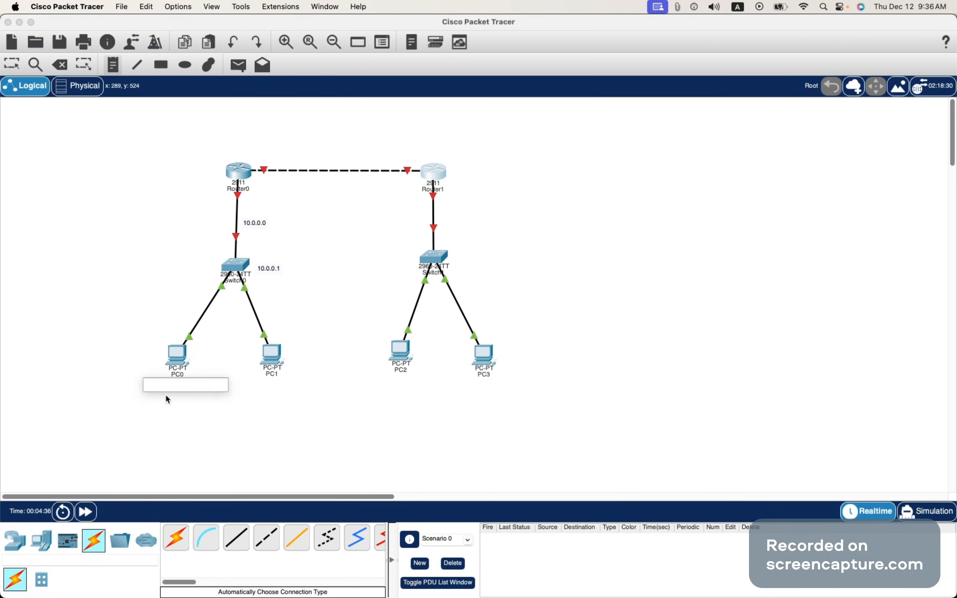
key(BackSpace)
text(2)
click(255, 391)
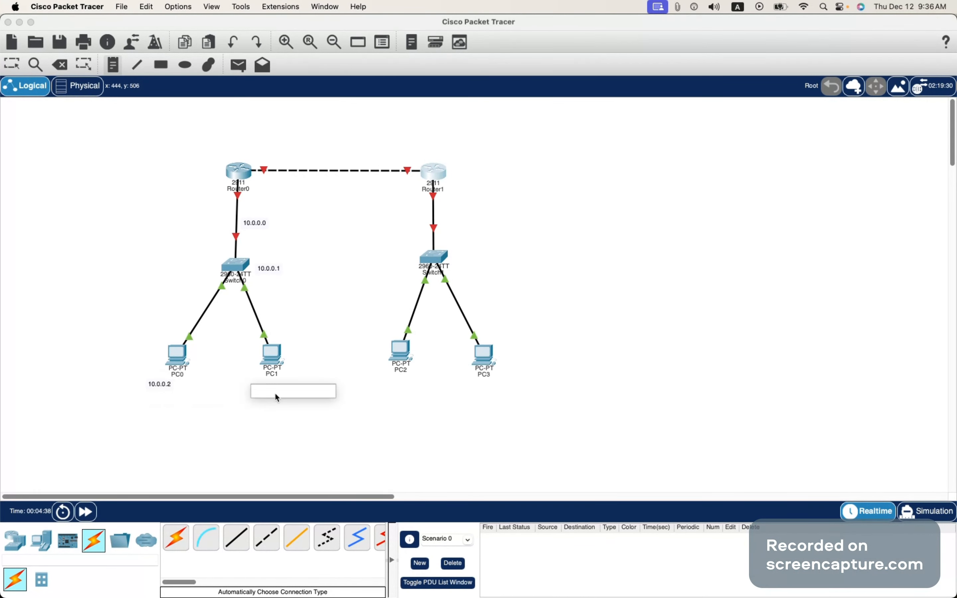
key(BackSpace)
text(3)
Add a note reading 30.0.0.0 beside the Router1–Switch1 link and one reading 30.0.0.1 beside Switch1.
click(441, 211)
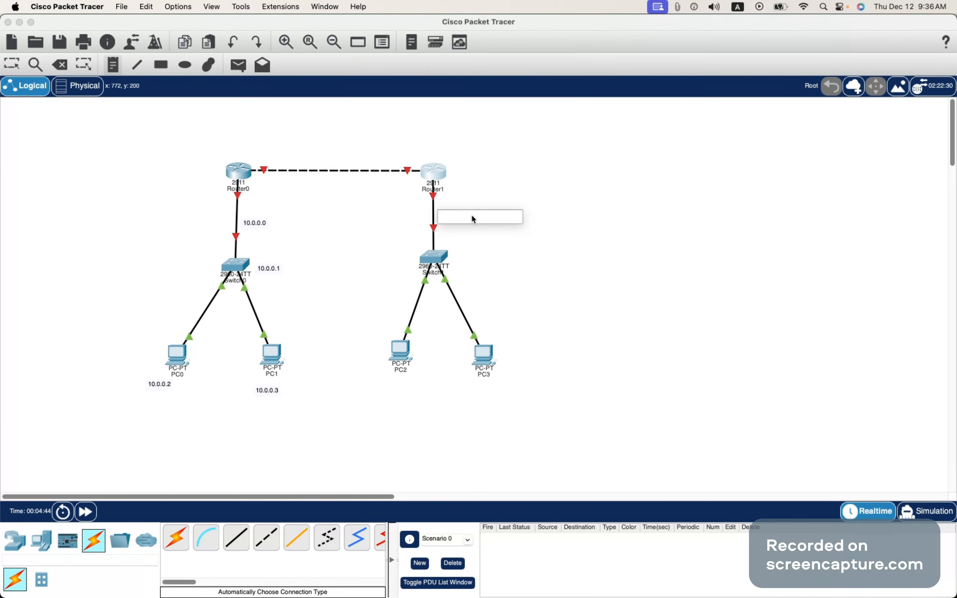
text(30.0.0.0)
drag(474, 219, 426, 214)
key(super+c)
click(457, 263)
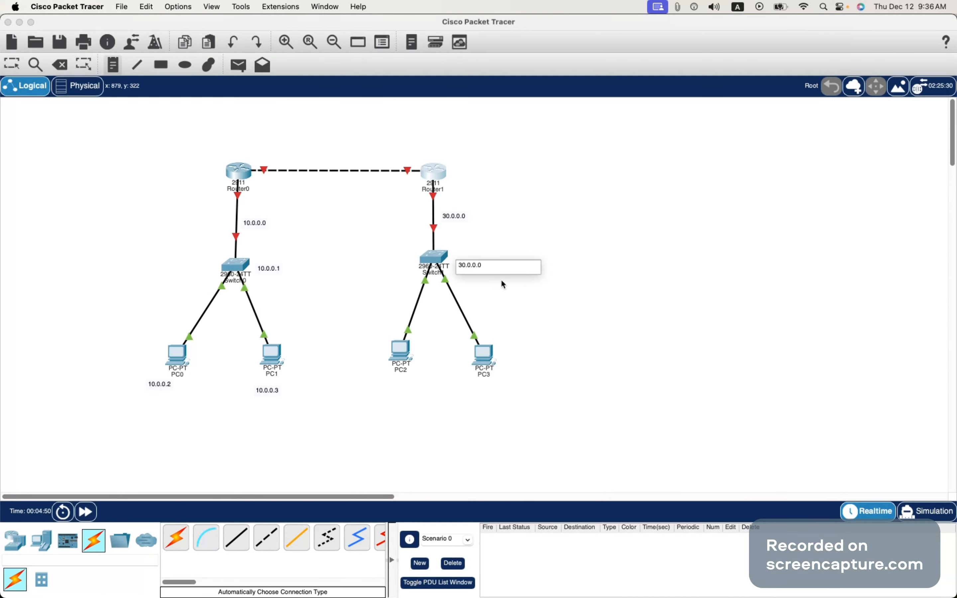
Add notes below the PCs of Switch1: 30.0.0.2 under PC2 and 30.0.0.3 under PC3.
click(367, 388)
key(super+v)
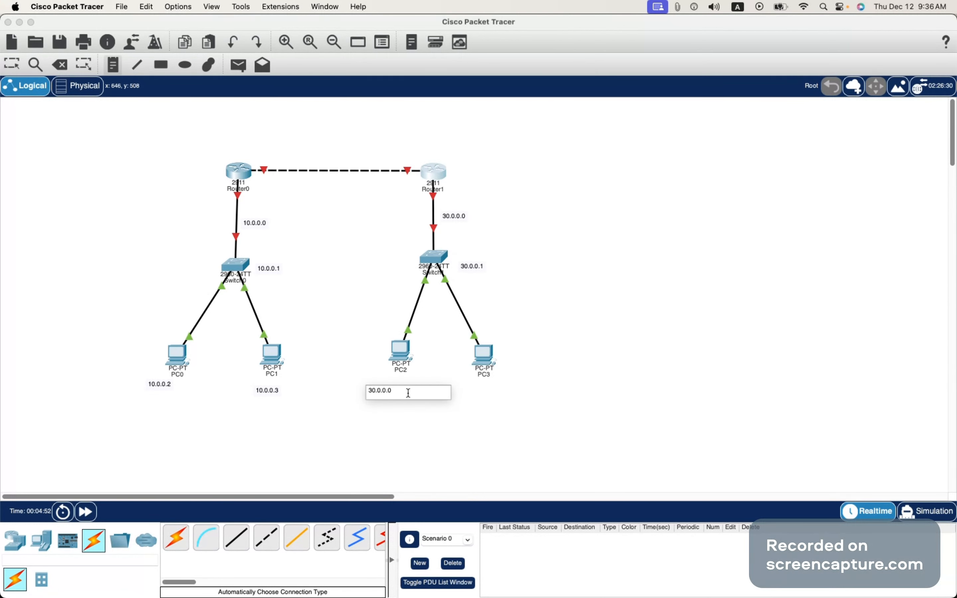
text(2)
click(492, 392)
key(super+v)
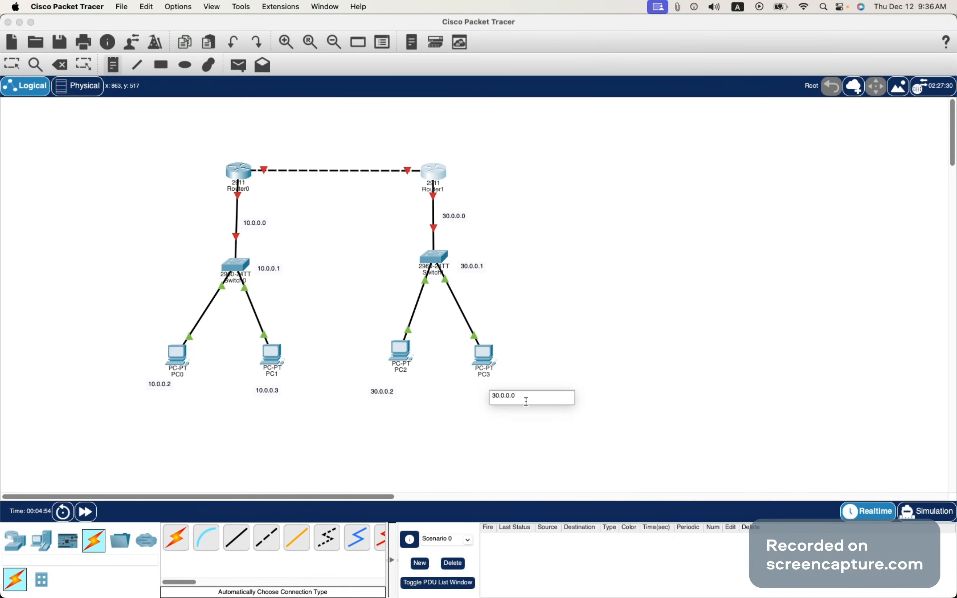
click(542, 343)
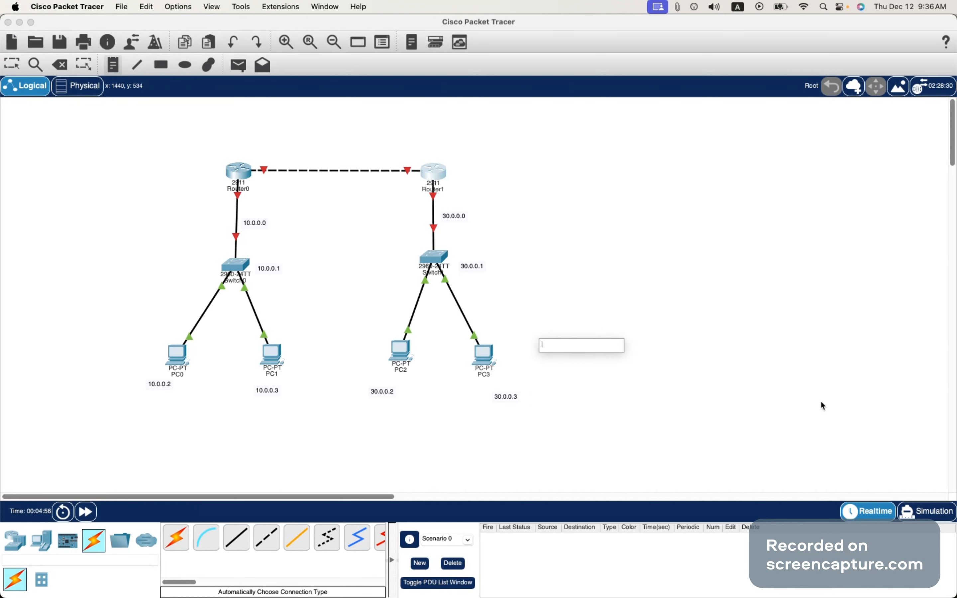
key(Escape)
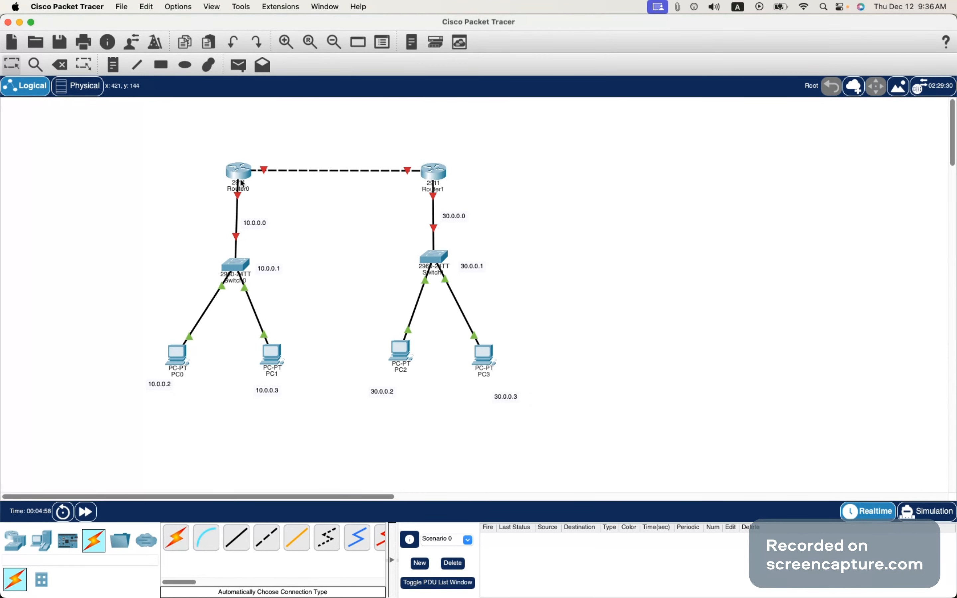
Add a note reading 40.0.0.1 above the router-to-router link at Router0's end.
mouse_move(243, 174)
click(114, 65)
click(256, 152)
text(40.0.0.1)
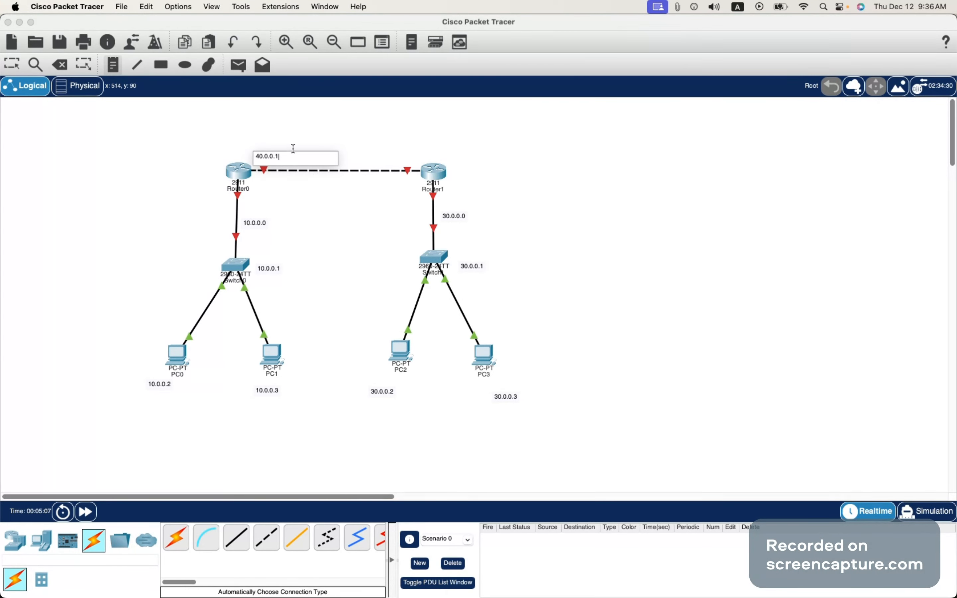
Add a note reading 40.0.0.2 above the router-to-router link at Router1's end, and adjust its position slightly.
drag(291, 157, 239, 157)
key(super+c)
click(366, 158)
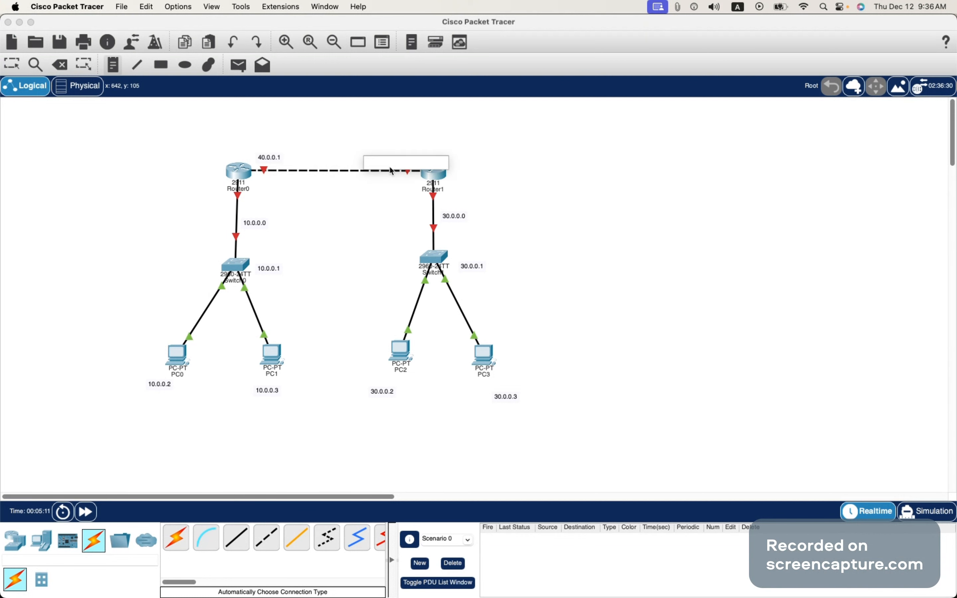
key(super+v)
click(385, 209)
click(385, 163)
key(Escape)
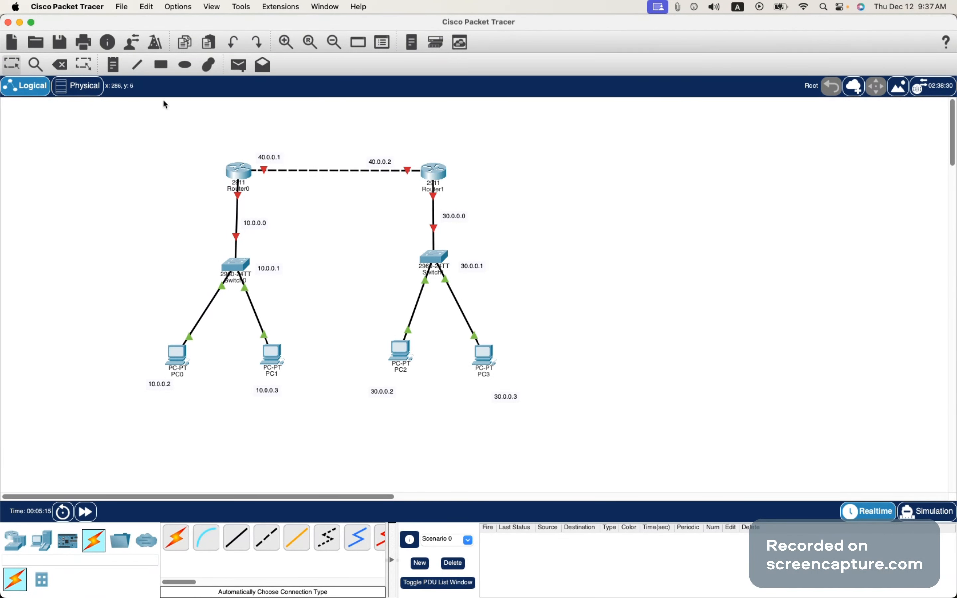
drag(374, 163, 379, 161)
Give PC0 the static IPv4 address 10.0.0.2 with the default subnet mask, and fill in its default gateway.
click(178, 356)
click(502, 159)
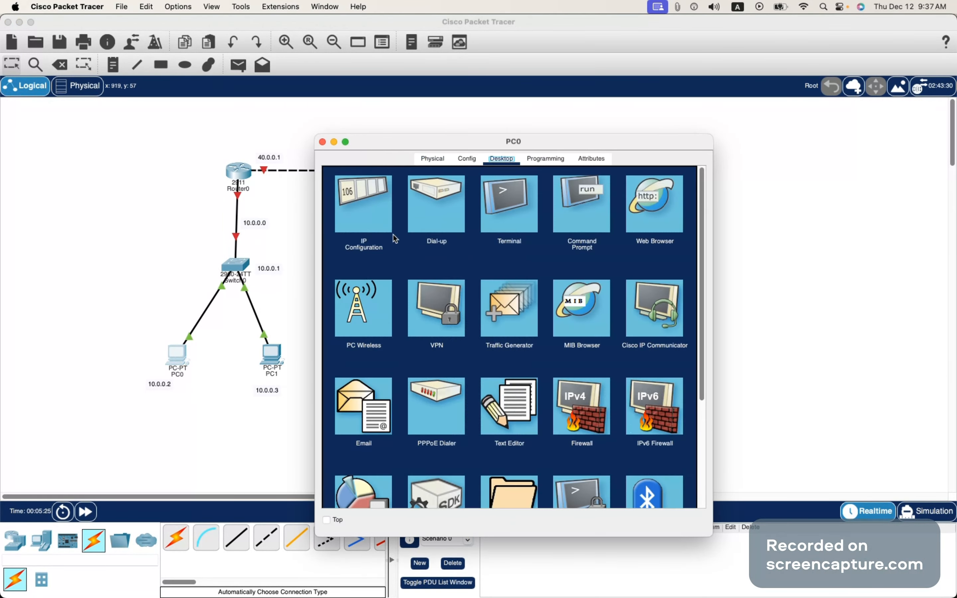
click(362, 204)
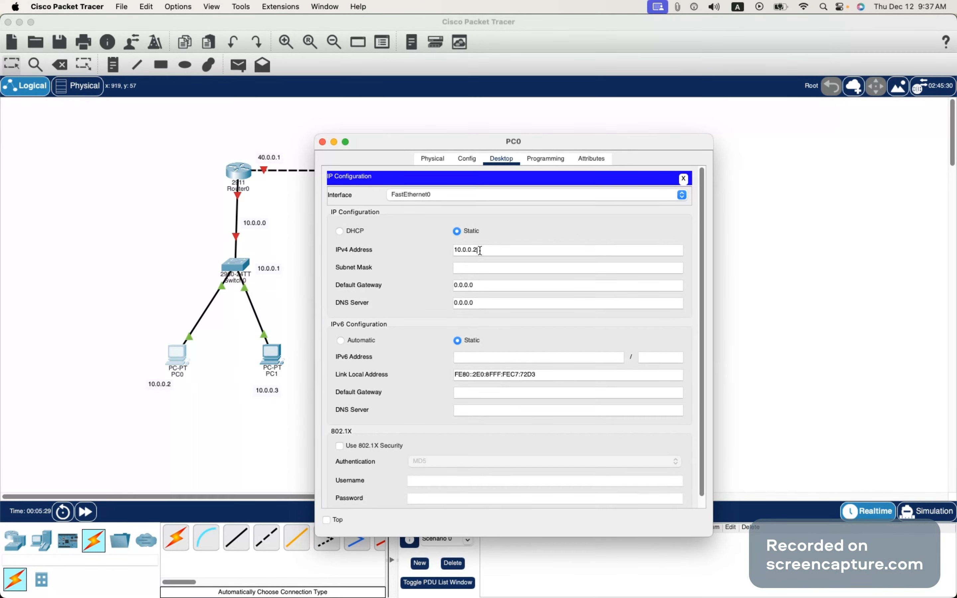
click(480, 250)
text(10.0.0.2)
click(547, 272)
key(Tab)
text(10.0.0.2)
drag(510, 288, 443, 289)
click(322, 142)
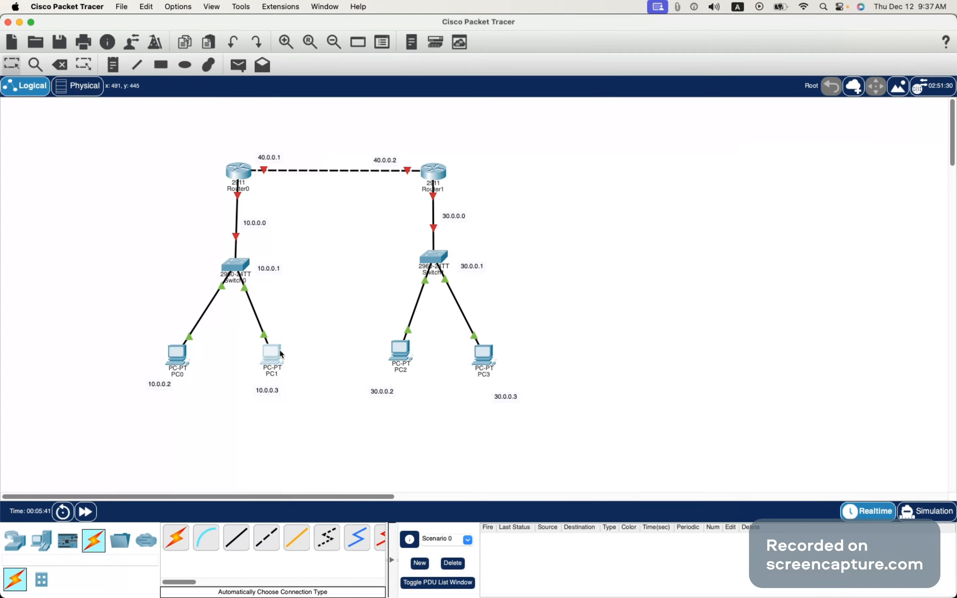
Give PC1 the static IPv4 address 10.0.0.3 with the default subnet mask and default gateway 10.0.0.1.
click(280, 350)
click(500, 158)
click(370, 194)
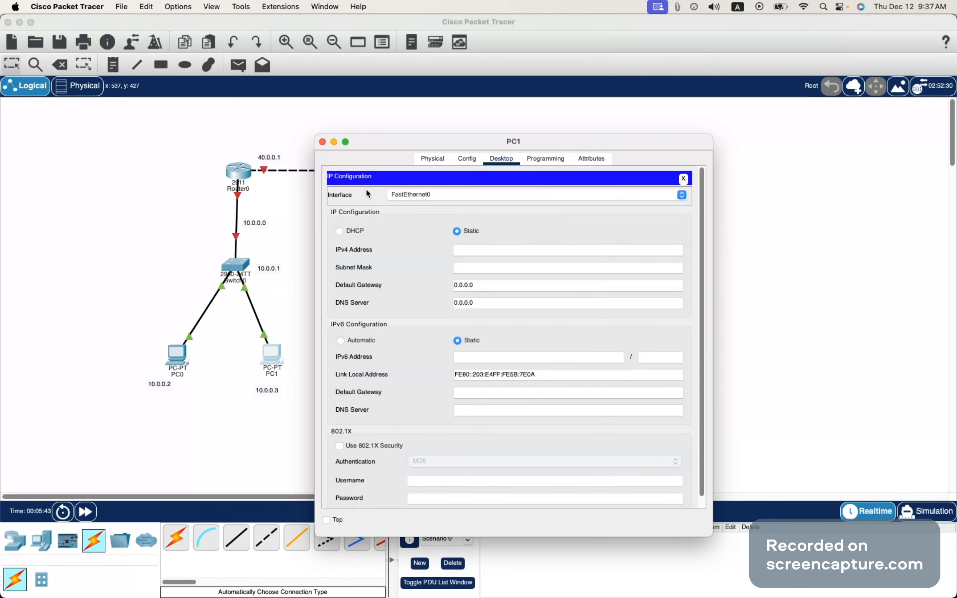
click(494, 253)
text(10.0.0.2)
key(BackSpace)
text(3)
click(495, 269)
drag(486, 285, 443, 285)
key(BackSpace)
text(1)
click(322, 142)
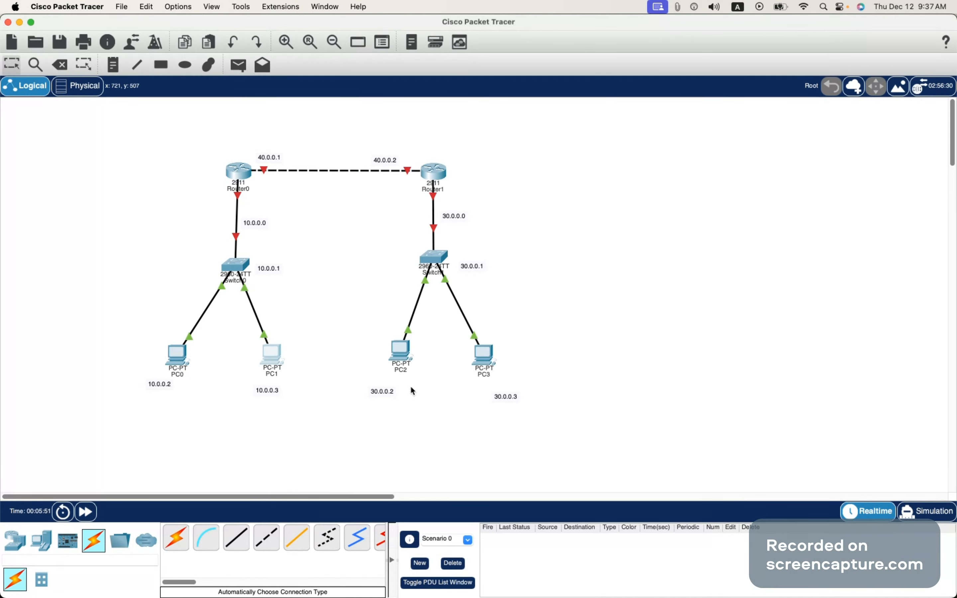
Give PC2 the static IPv4 address 30.0.0.2 with subnet mask 255.0.0.0 and default gateway 30.0.0.1.
click(403, 346)
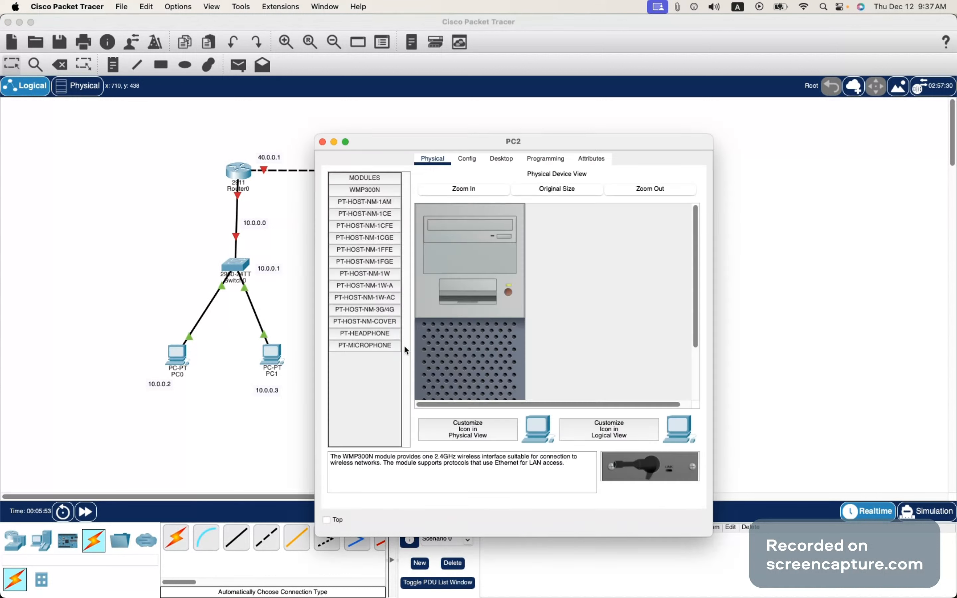
drag(480, 143, 649, 150)
click(669, 165)
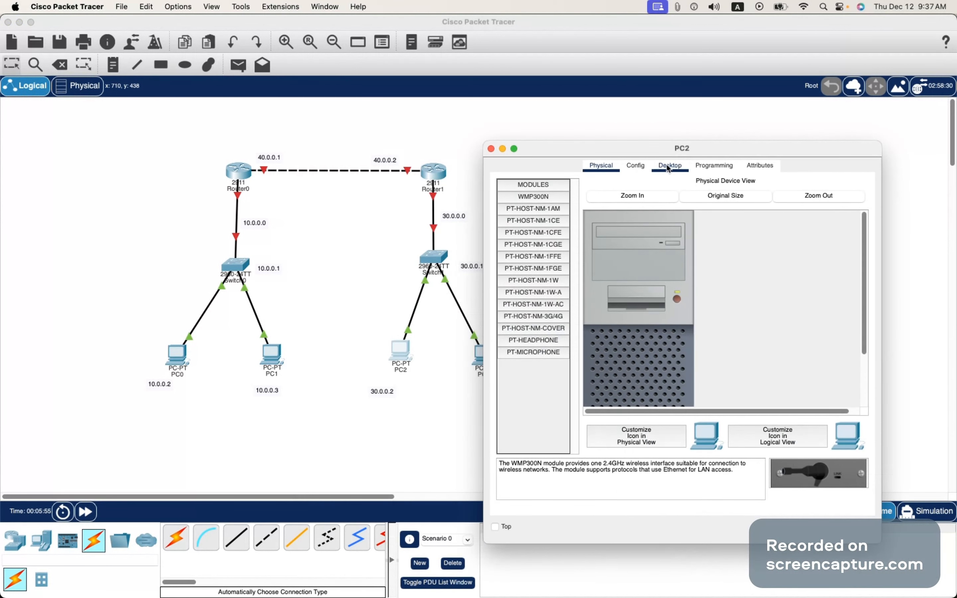
click(557, 220)
click(650, 260)
text(10.0.0.2)
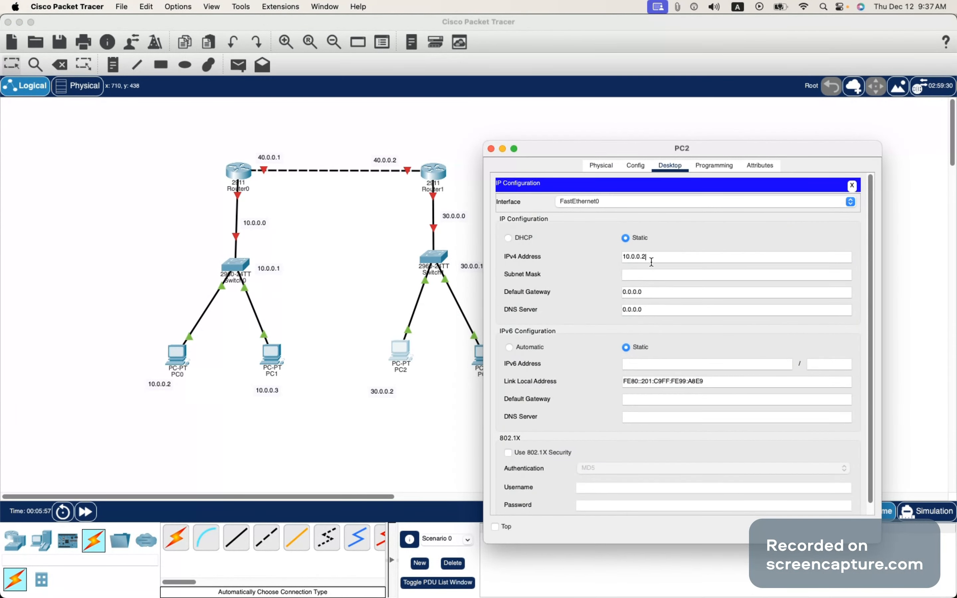
key(BackSpace)
text(3)
drag(655, 257, 635, 258)
drag(661, 289, 588, 290)
text(30.0.0.2)
drag(529, 150, 564, 146)
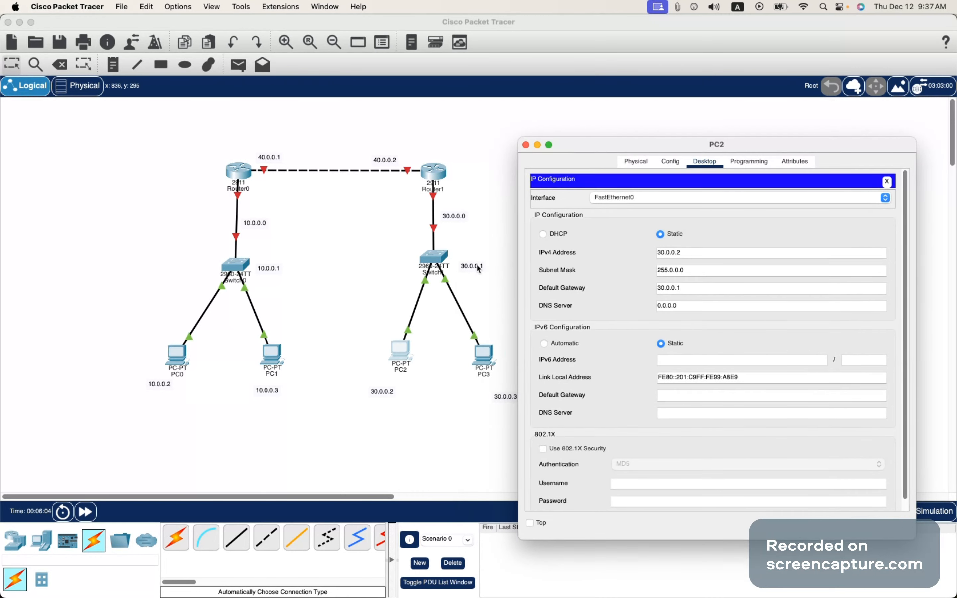
click(526, 145)
Give PC3 the static IPv4 address 30.0.0.3 with subnet mask 255.0.0.0 and default gateway 30.0.0.1.
click(479, 362)
click(501, 158)
click(383, 201)
text(30.0.0.3)
drag(597, 151, 282, 151)
drag(183, 248, 125, 249)
key(super+c)
click(184, 270)
drag(179, 287, 120, 284)
key(super+v)
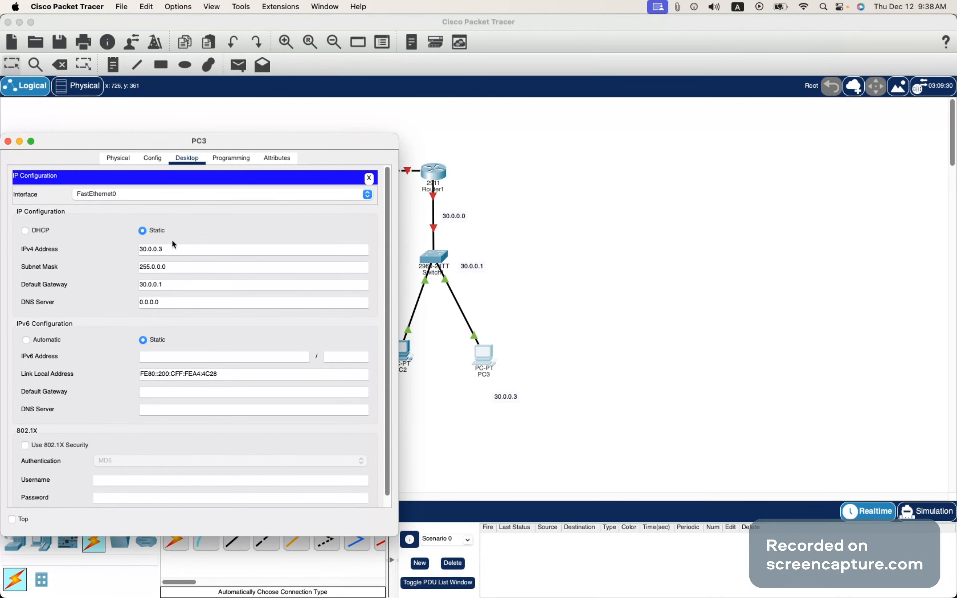
click(8, 141)
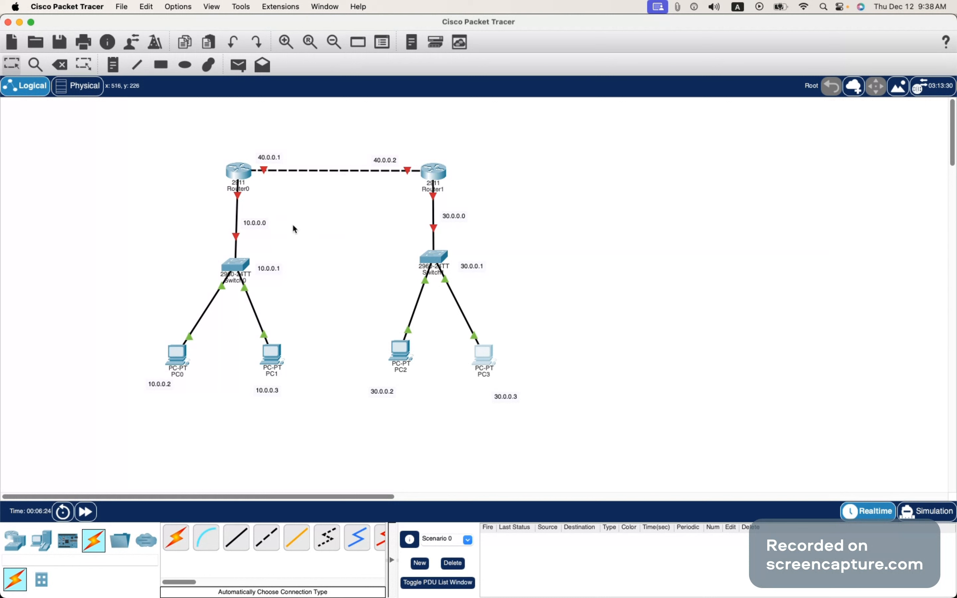
Configure Router0's GigabitEthernet0/0 with IPv4 address 30.0.0.1 and subnet mask 255.0.0.0, and turn the port on.
mouse_move(239, 200)
click(238, 172)
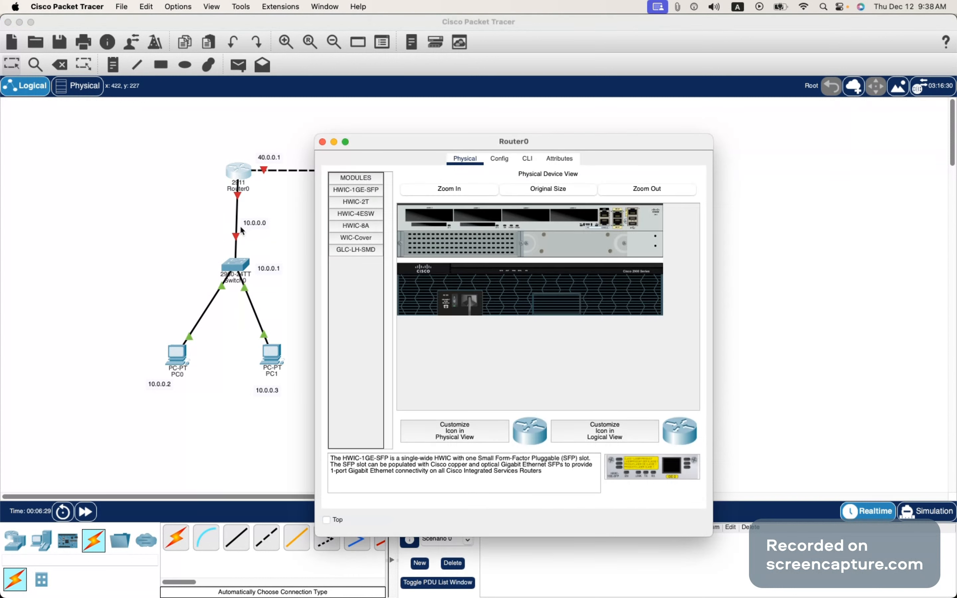
click(499, 160)
click(391, 304)
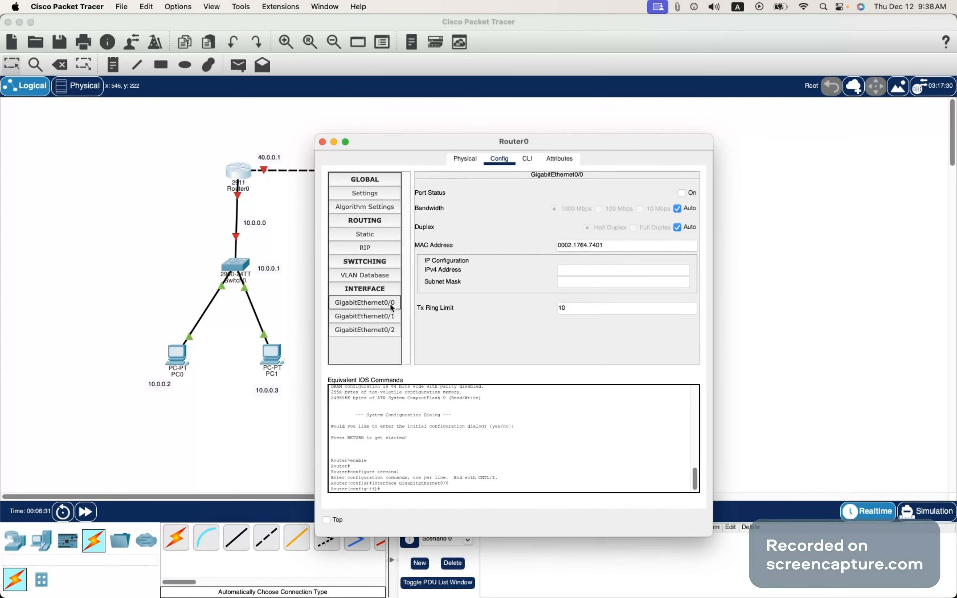
click(579, 270)
text(30.0.0.3)
drag(597, 274, 523, 319)
key(super+c)
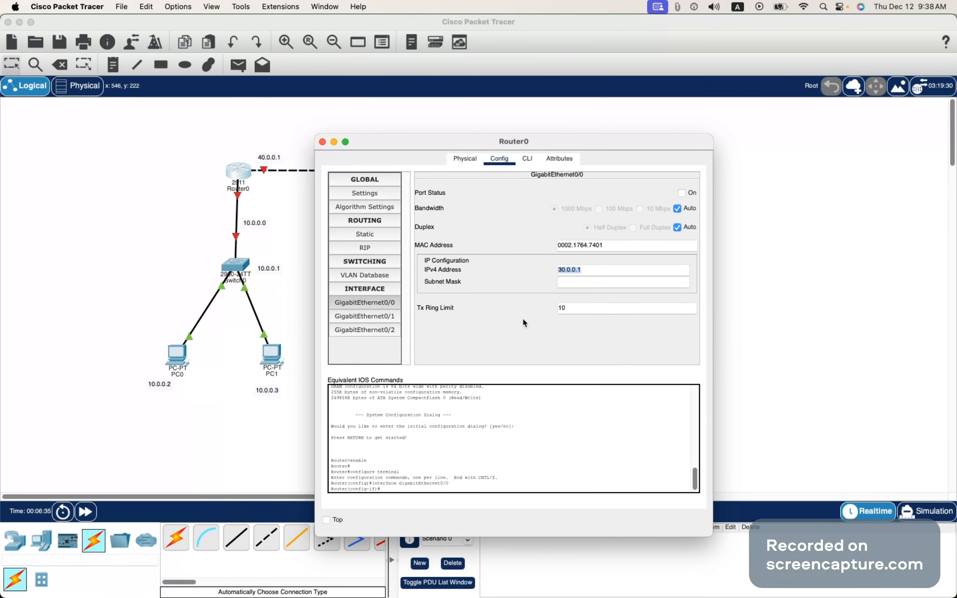
click(588, 284)
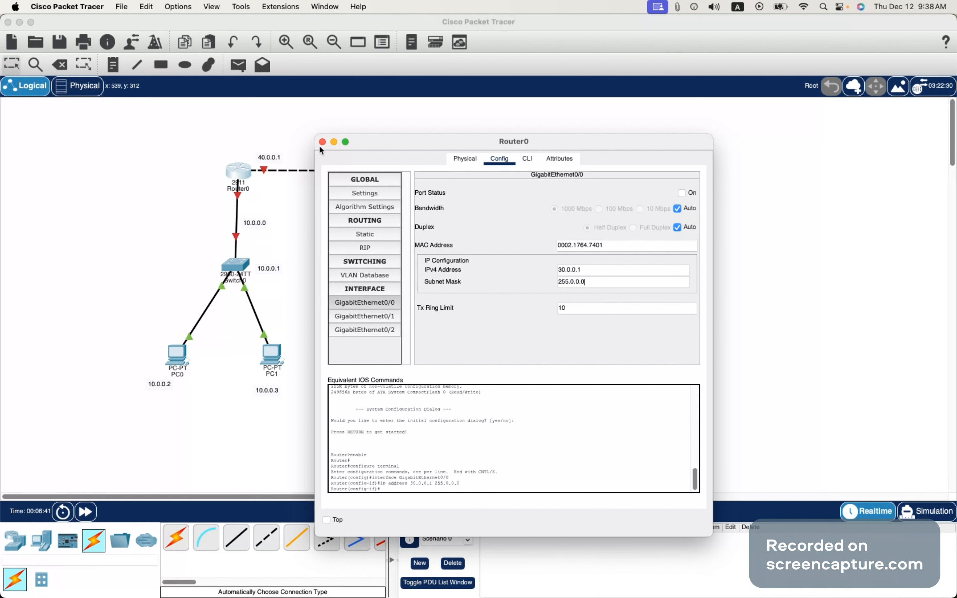
click(682, 193)
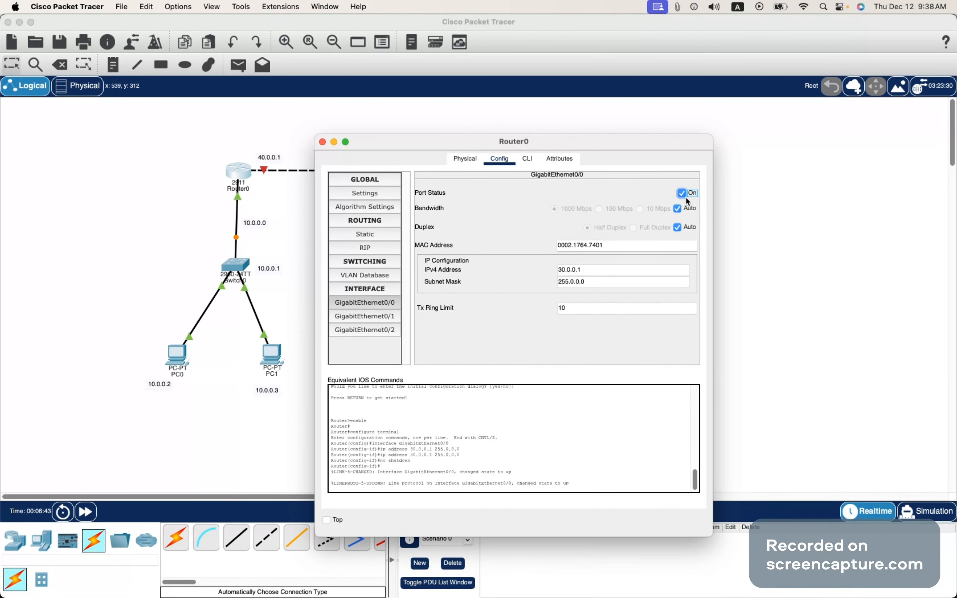
click(323, 143)
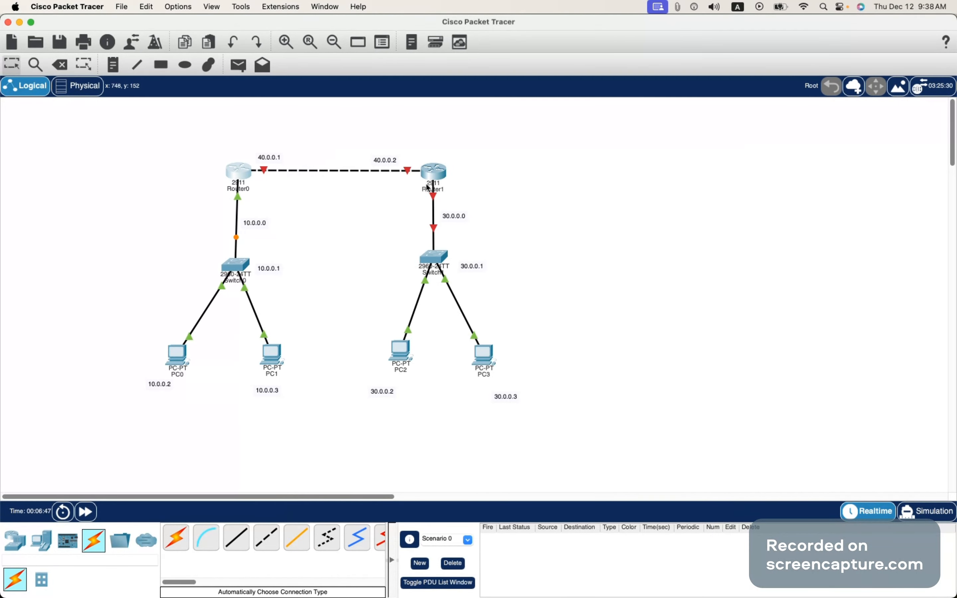
click(439, 171)
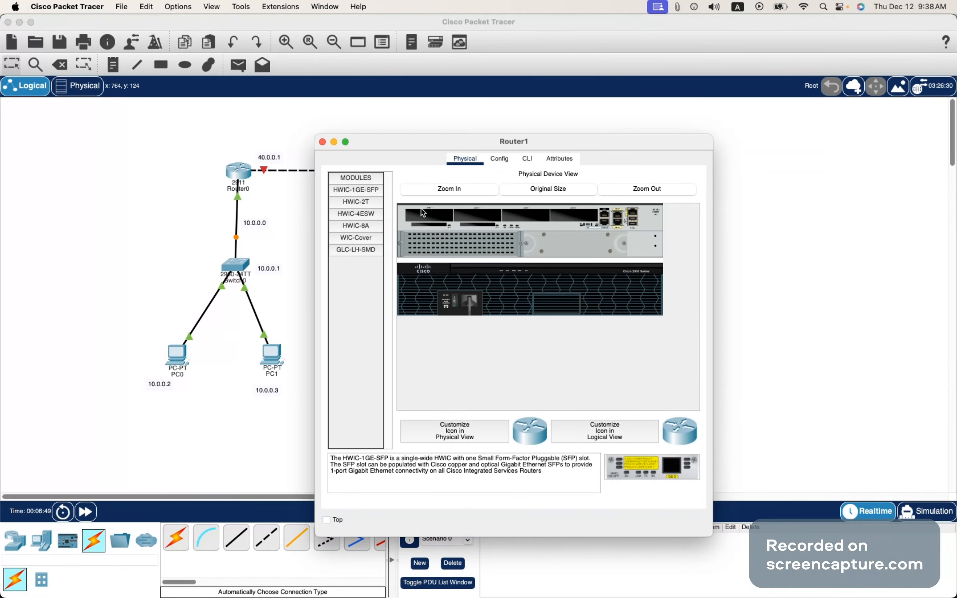
click(499, 159)
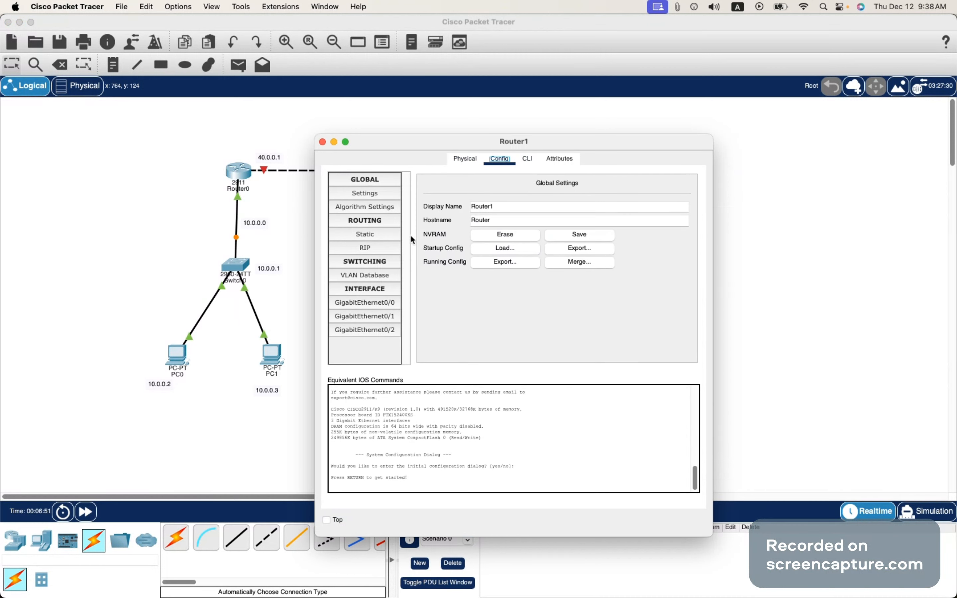
click(323, 142)
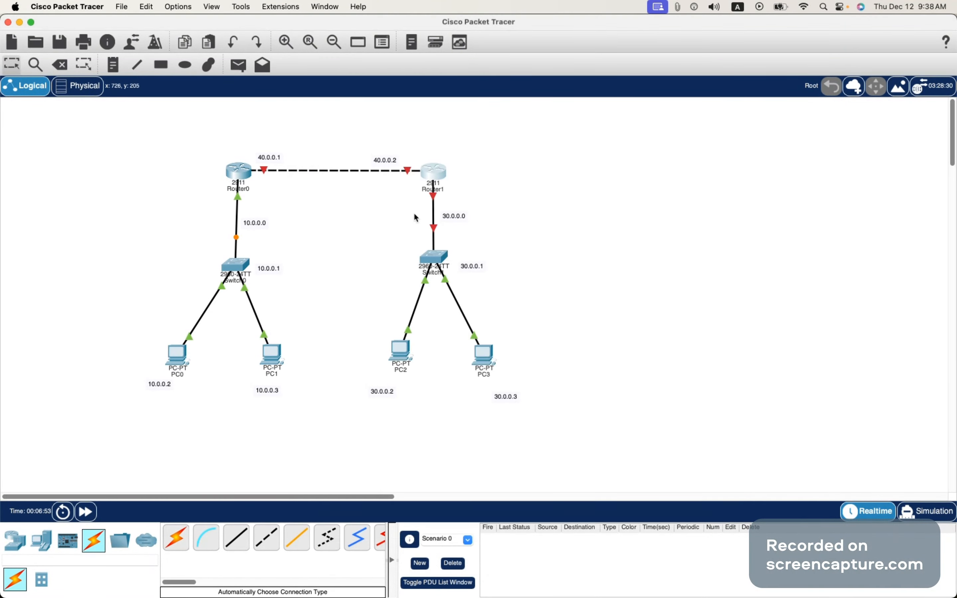
Configure Router1's GigabitEthernet0/0 with IPv4 address 30.0.0.1 and subnet mask 255.0.0.0, and turn the port on.
mouse_move(434, 200)
click(438, 174)
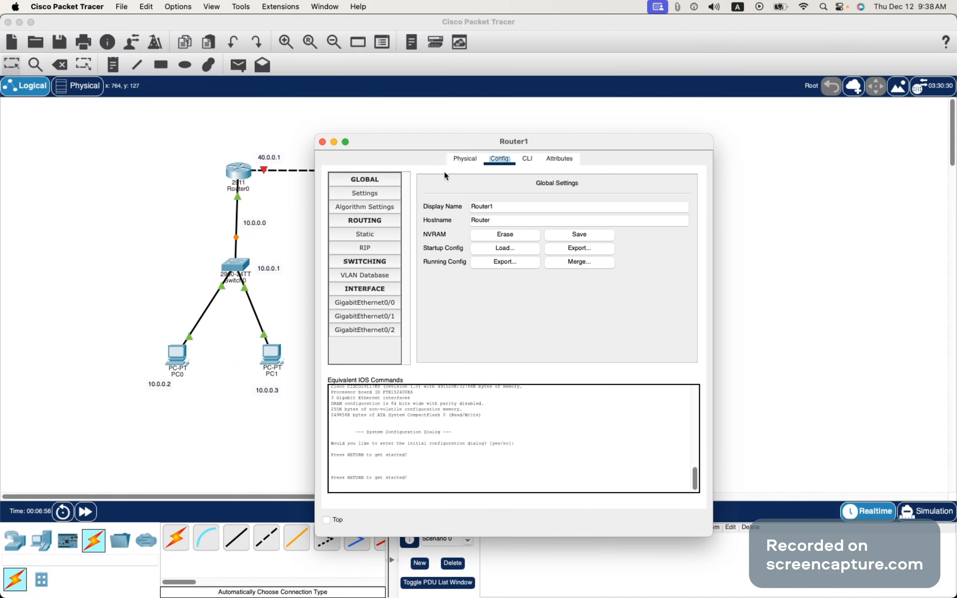
drag(393, 148, 593, 145)
click(581, 300)
click(778, 268)
key(super+v)
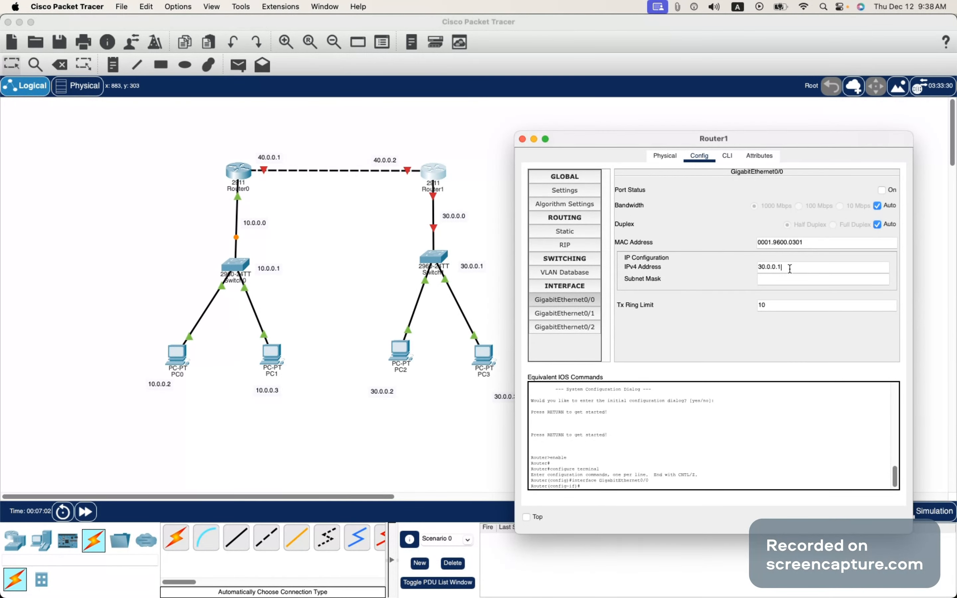
click(793, 279)
click(881, 191)
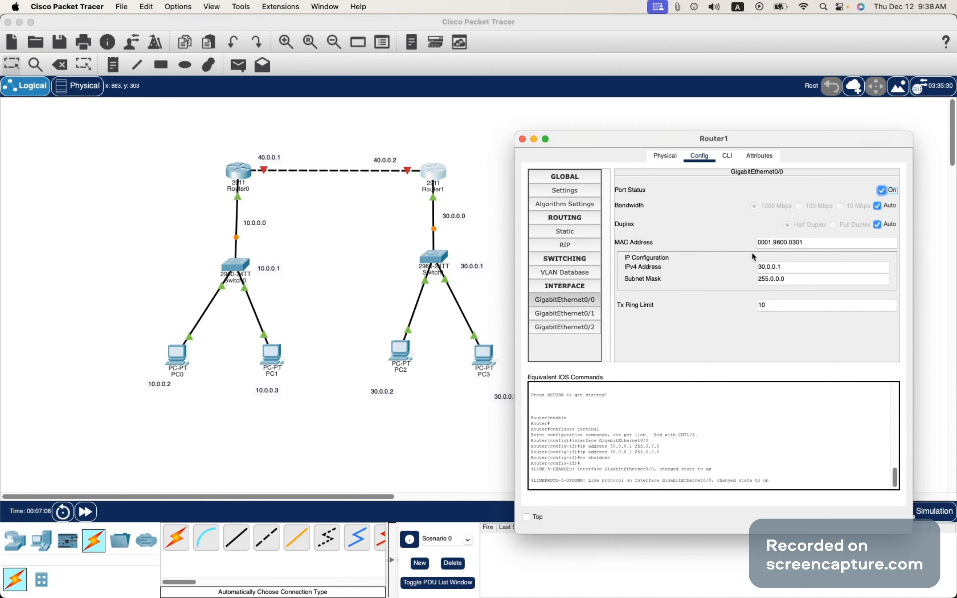
click(522, 139)
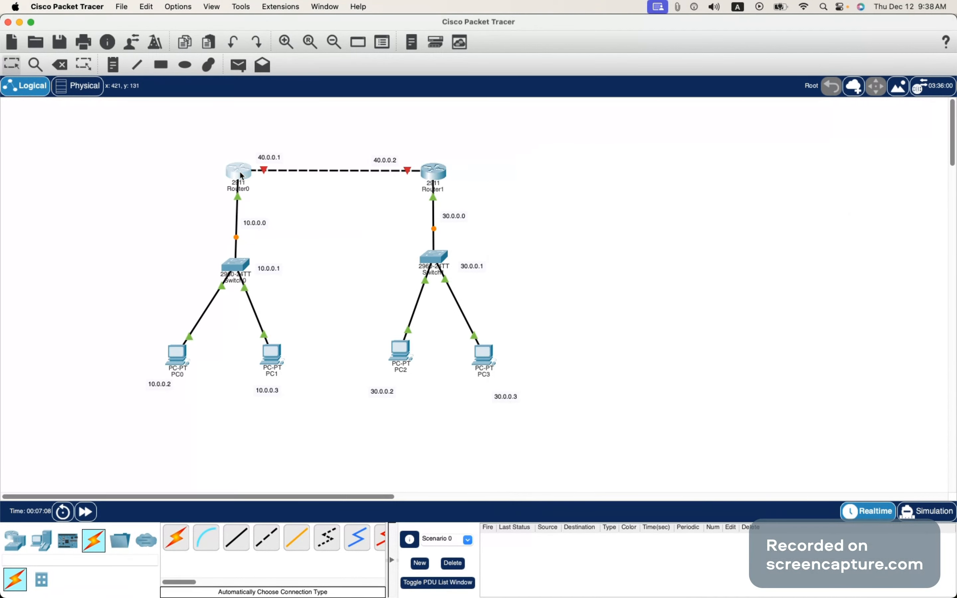
Correct the IPv4 address of Router0's GigabitEthernet0/0 to 10.0.0.1.
click(239, 172)
click(387, 306)
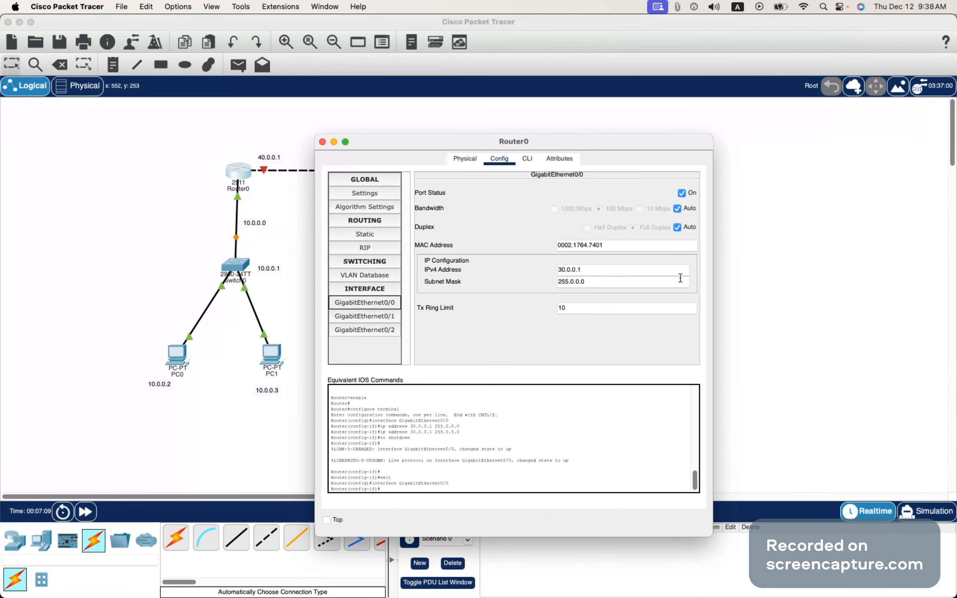
click(561, 270)
key(BackSpace)
text(1)
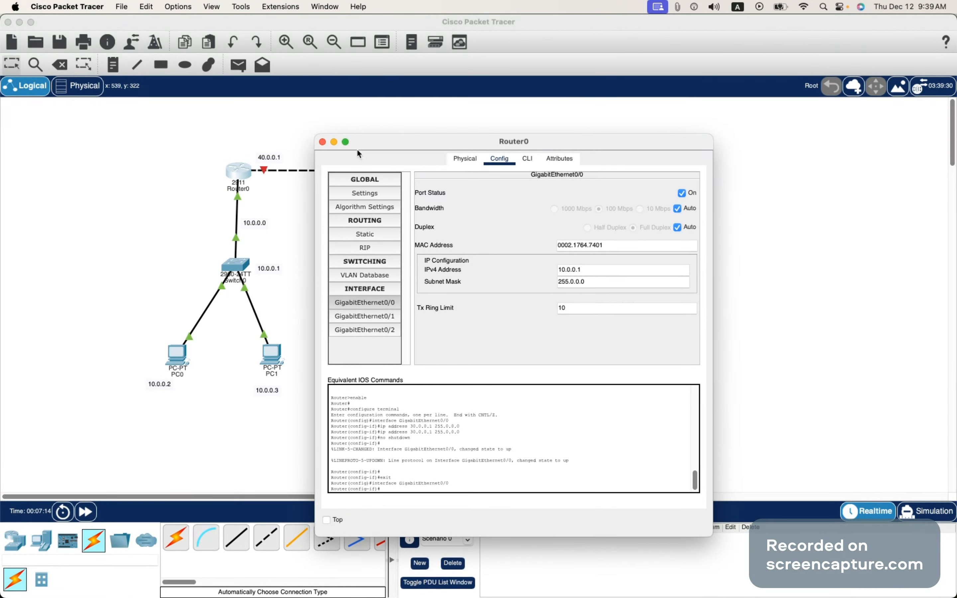
click(322, 141)
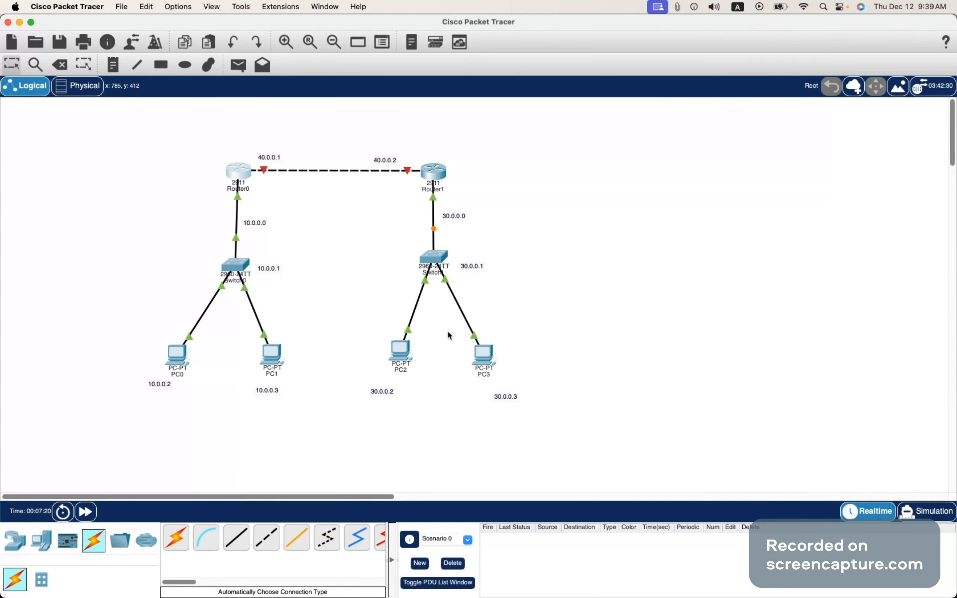
Test connectivity by sending a simple PDU from PC0 to PC1.
click(239, 66)
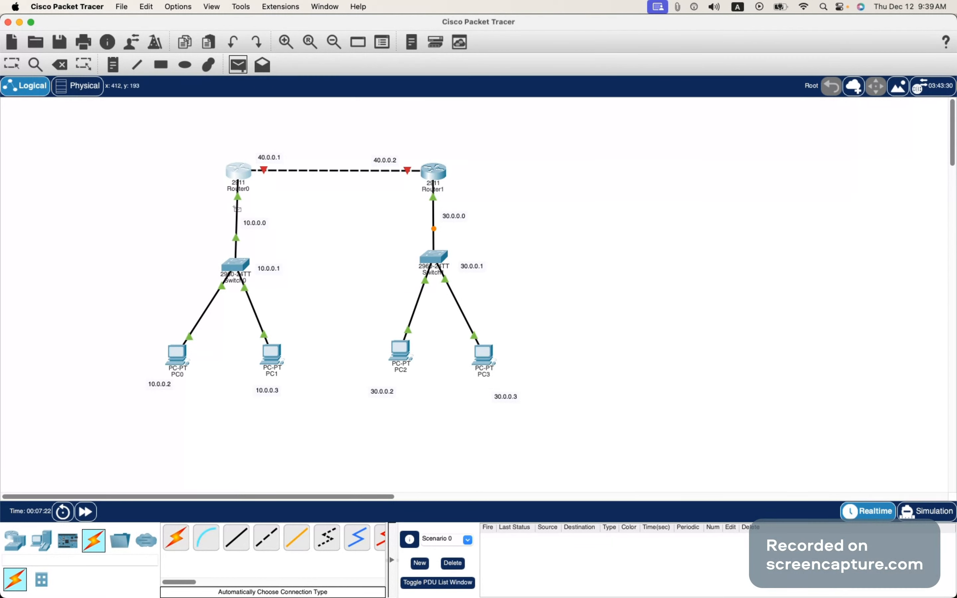
click(178, 357)
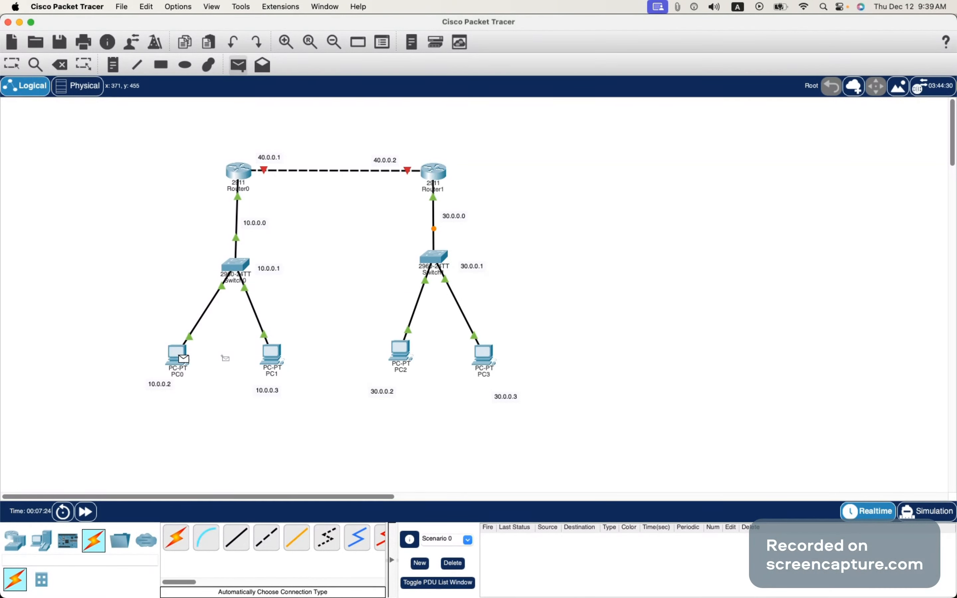
click(269, 354)
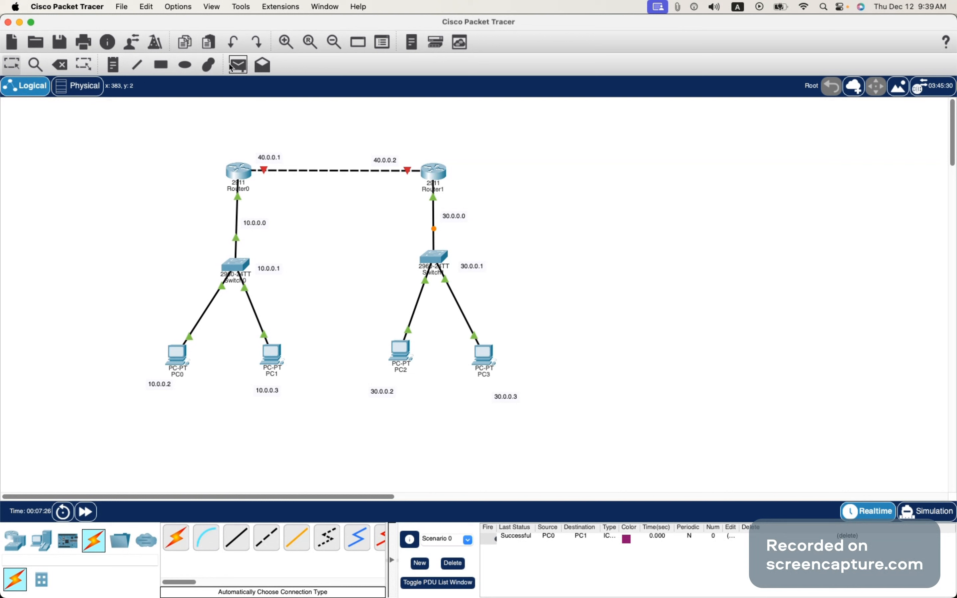
Send simple PDUs from Router0 to PC0, repeating the test once, and from Router0 to PC1.
click(183, 364)
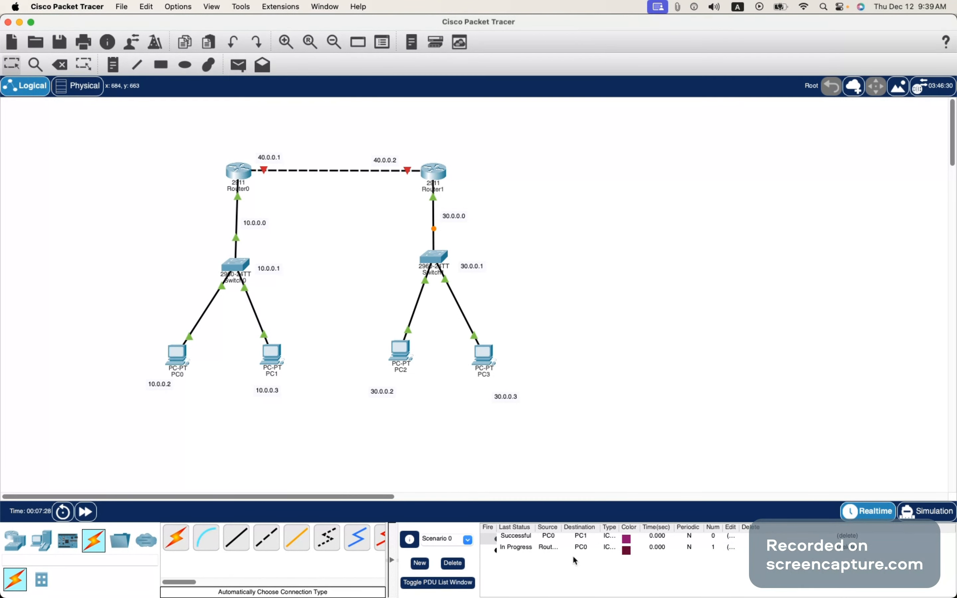
click(238, 65)
click(240, 172)
click(180, 353)
click(237, 65)
click(239, 172)
click(279, 360)
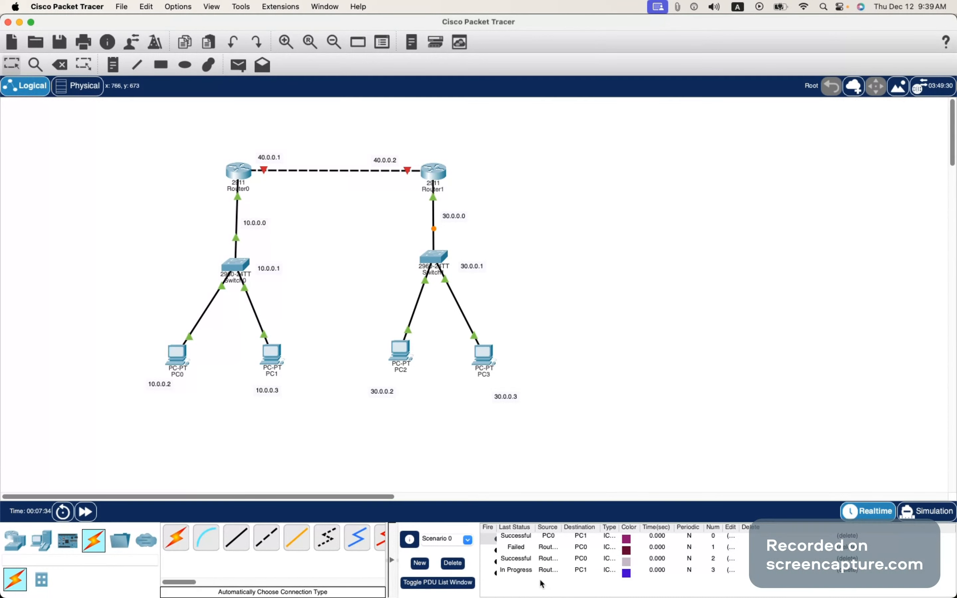
Delete the current scenario's PDUs and send a fresh simple PDU from Router0 to PC1.
click(453, 563)
click(238, 65)
click(239, 172)
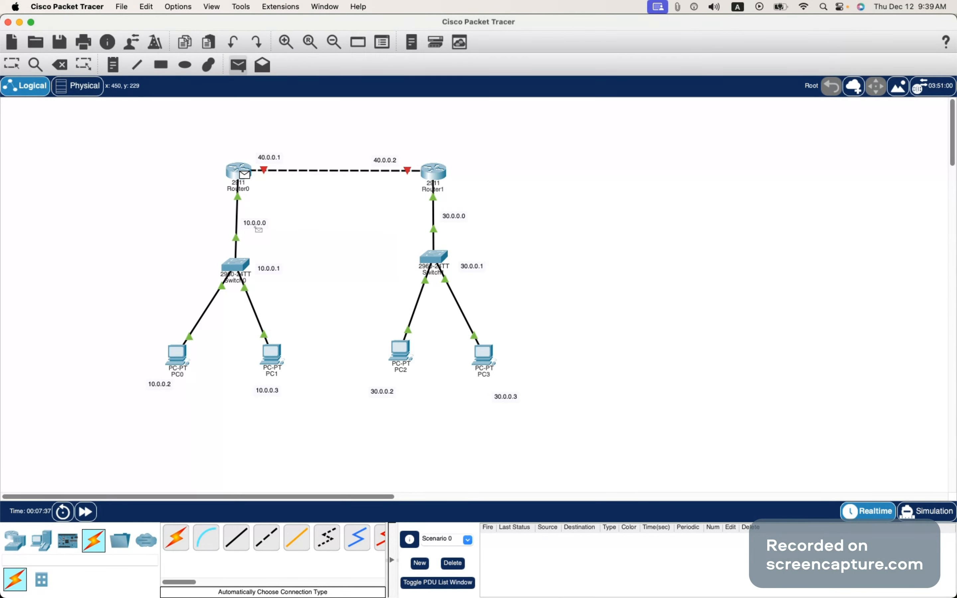
click(277, 362)
Send a simple PDU from Router1 to PC2 to test the second network.
click(238, 66)
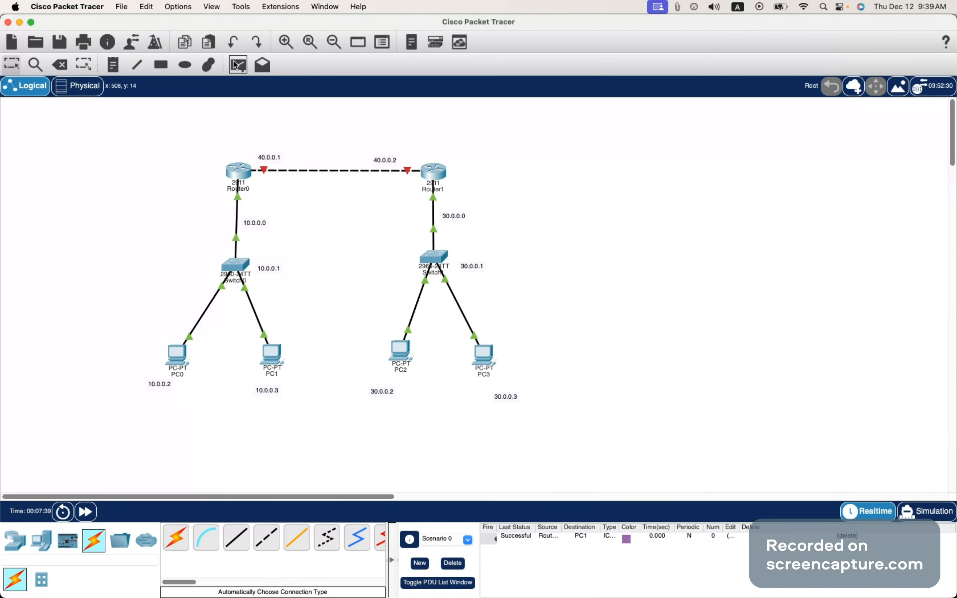
click(434, 180)
click(400, 360)
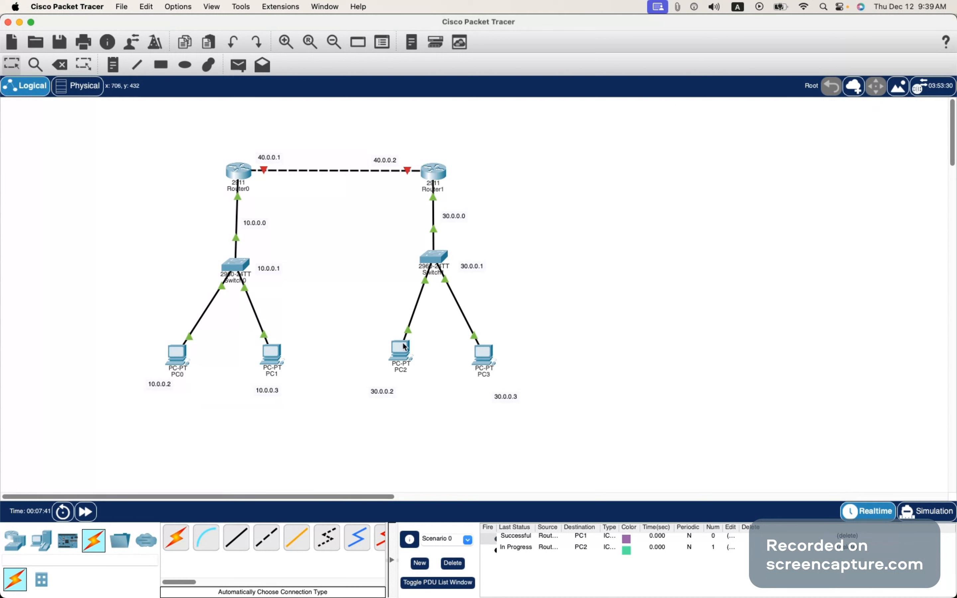
Send a simple PDU from Router1 to PC2 again and another from PC2 to PC3.
click(238, 65)
click(433, 178)
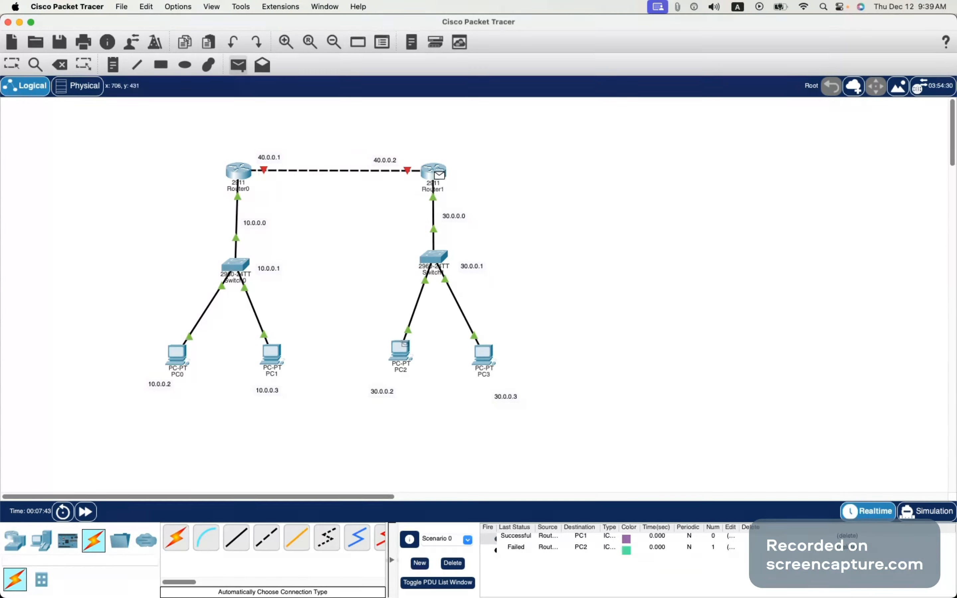
click(404, 346)
click(239, 65)
click(402, 354)
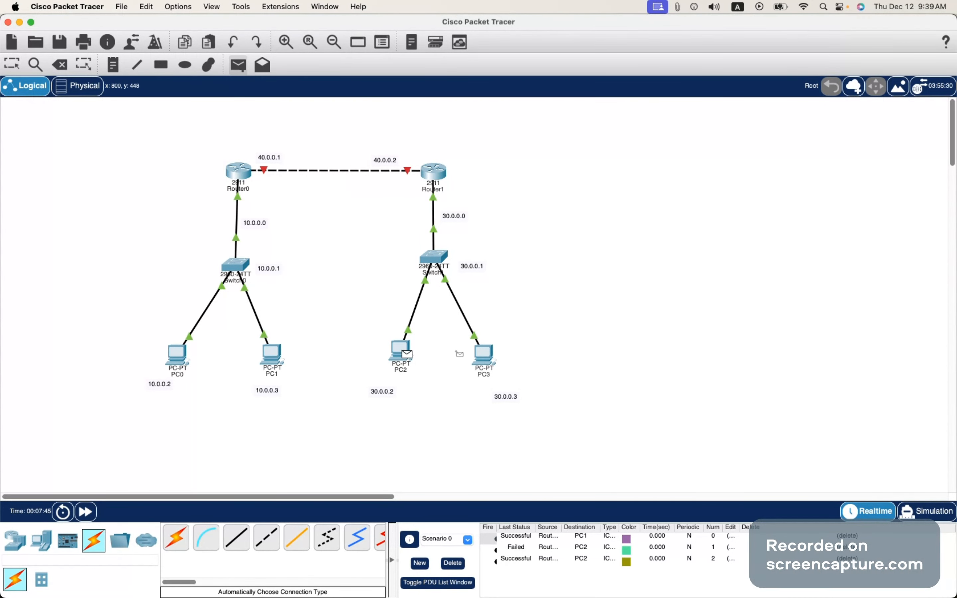
click(483, 353)
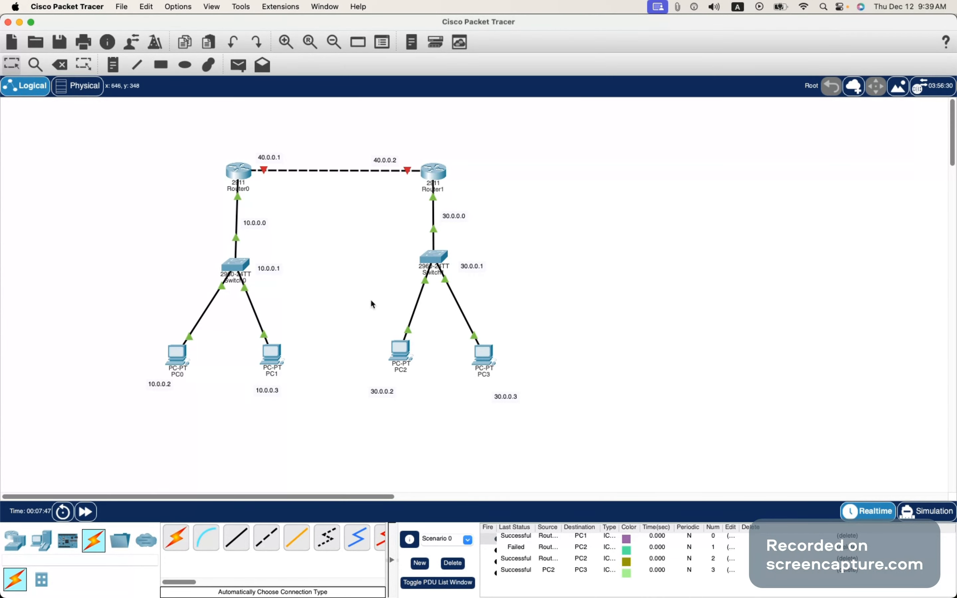
Send a simple PDU from PC1 to PC2, clear the scenario's PDUs, and repeat the same test.
click(242, 70)
click(273, 356)
click(397, 356)
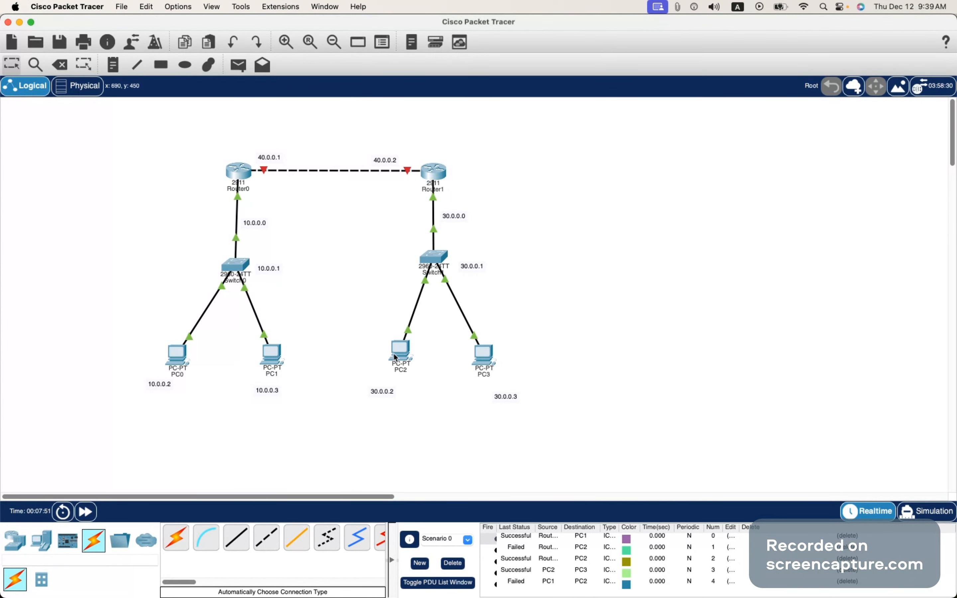
click(452, 562)
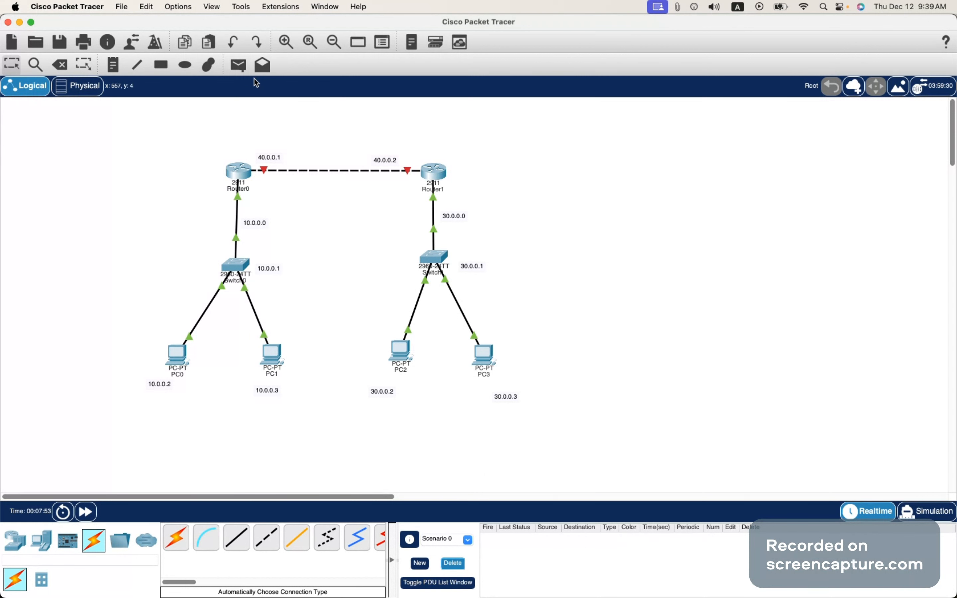
click(239, 65)
click(272, 354)
click(396, 353)
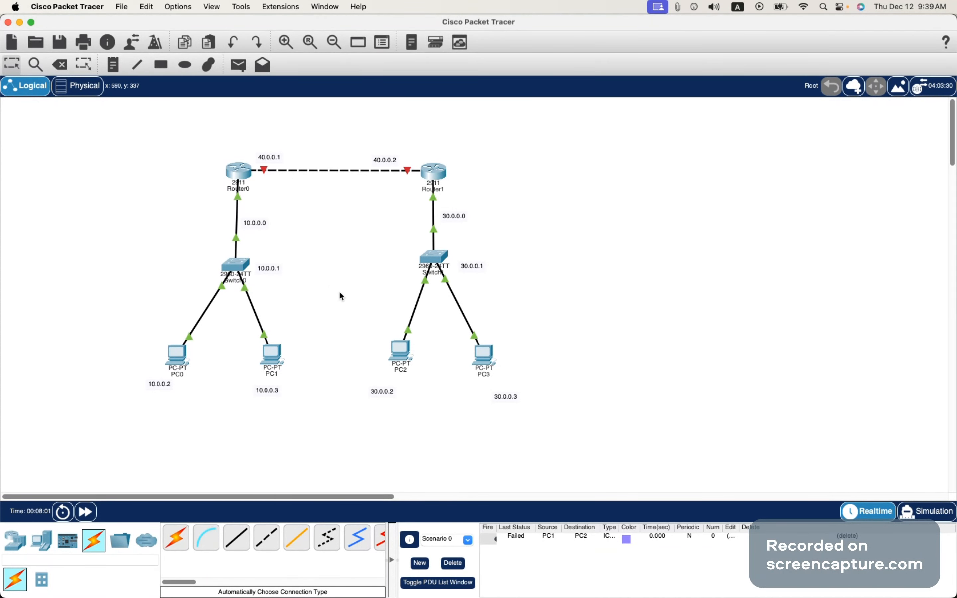
Configure Router0's GigabitEthernet0/1 with IP address 40.0.0.1 and subnet mask 255.0.0.0, and turn the port on.
click(242, 177)
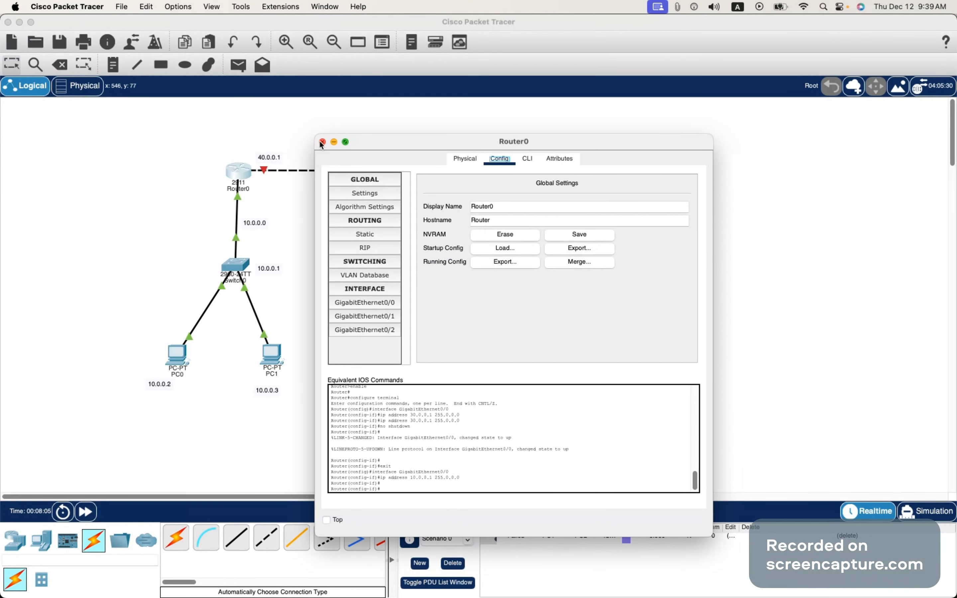
click(322, 141)
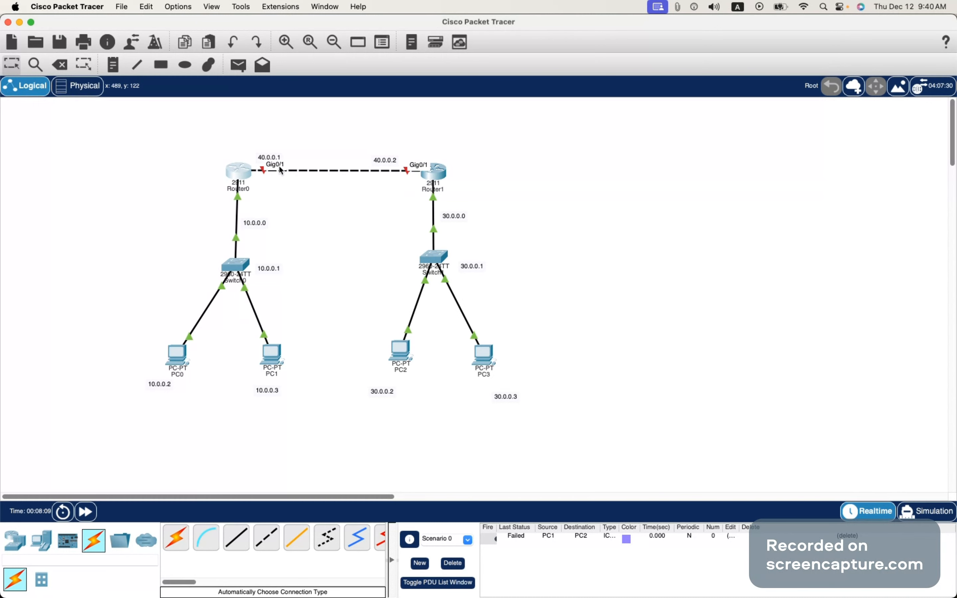
click(243, 177)
drag(432, 144, 625, 150)
click(576, 323)
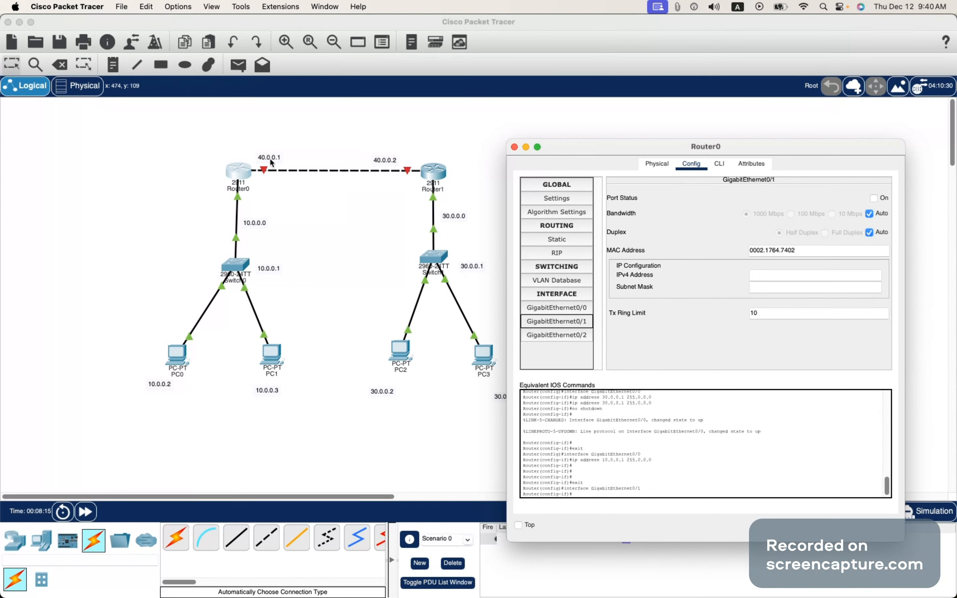
click(795, 274)
text(40.0.0.1)
click(785, 287)
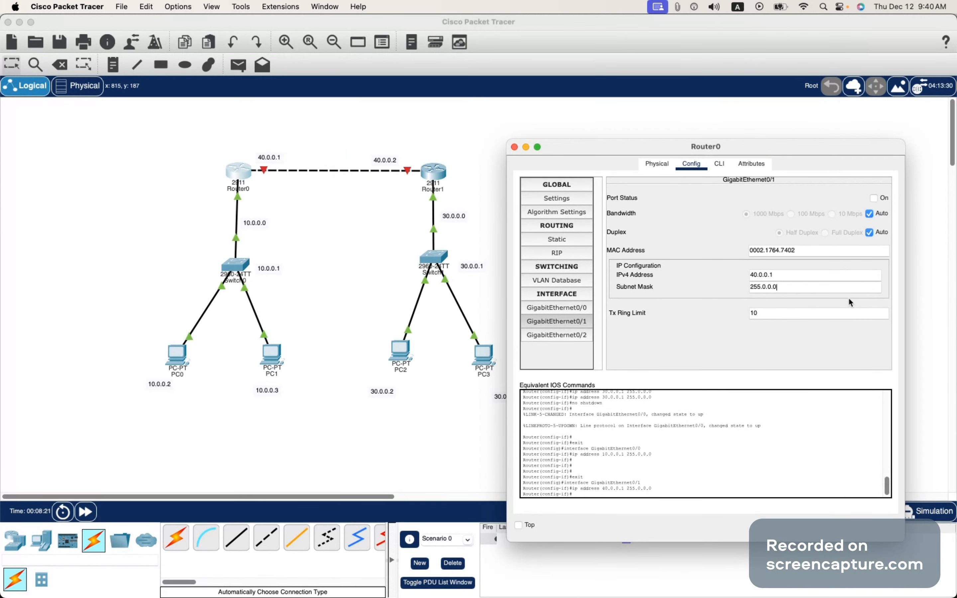
click(874, 198)
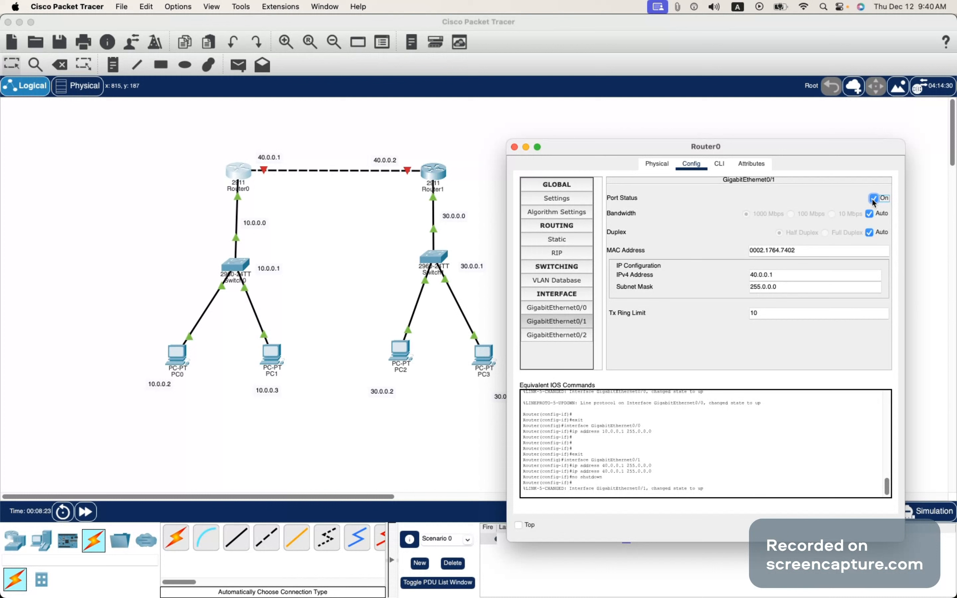
click(514, 147)
click(433, 172)
drag(376, 143, 572, 148)
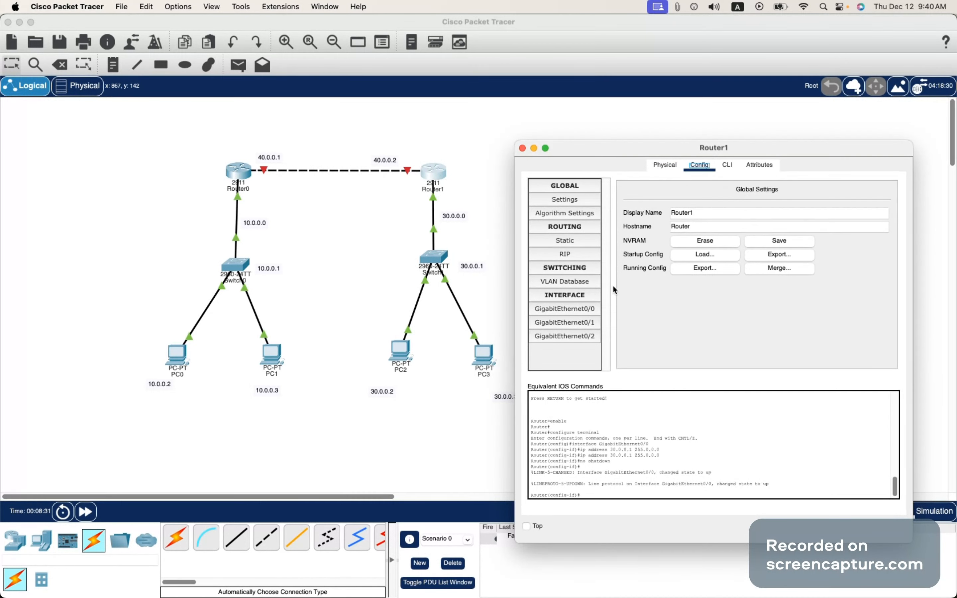
click(522, 148)
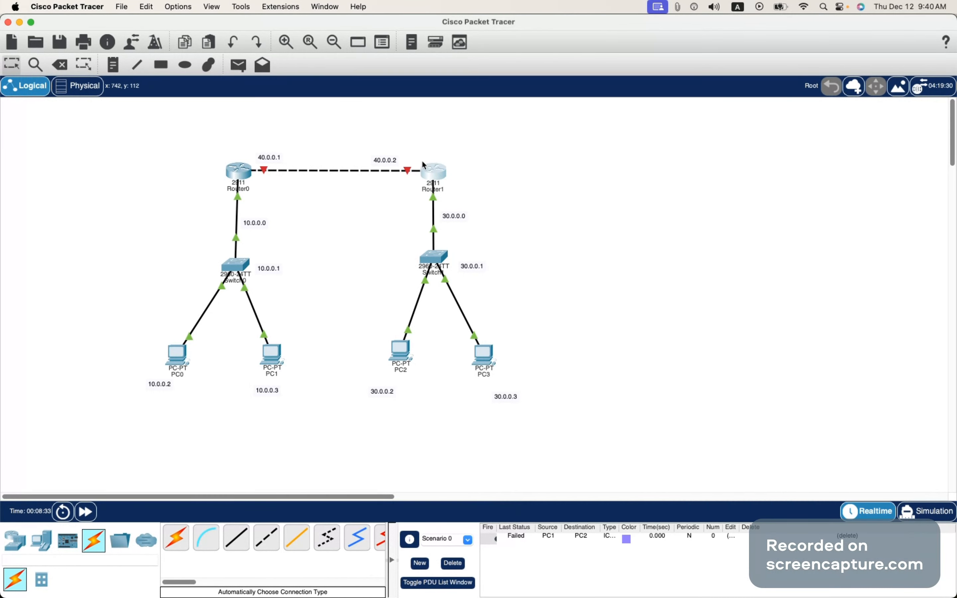
Configure Router1's GigabitEthernet0/1 with IP address 40.0.0.2 and subnet mask 255.0.0.0, and turn the port on.
mouse_move(410, 172)
click(442, 174)
click(380, 316)
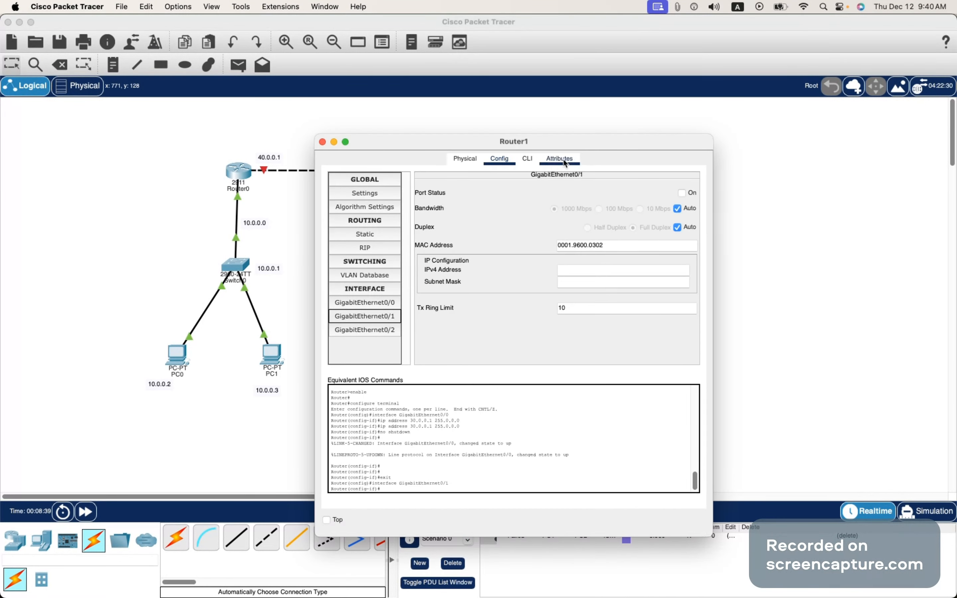
drag(538, 141, 678, 139)
click(734, 279)
click(739, 270)
text(40.0.0.1)
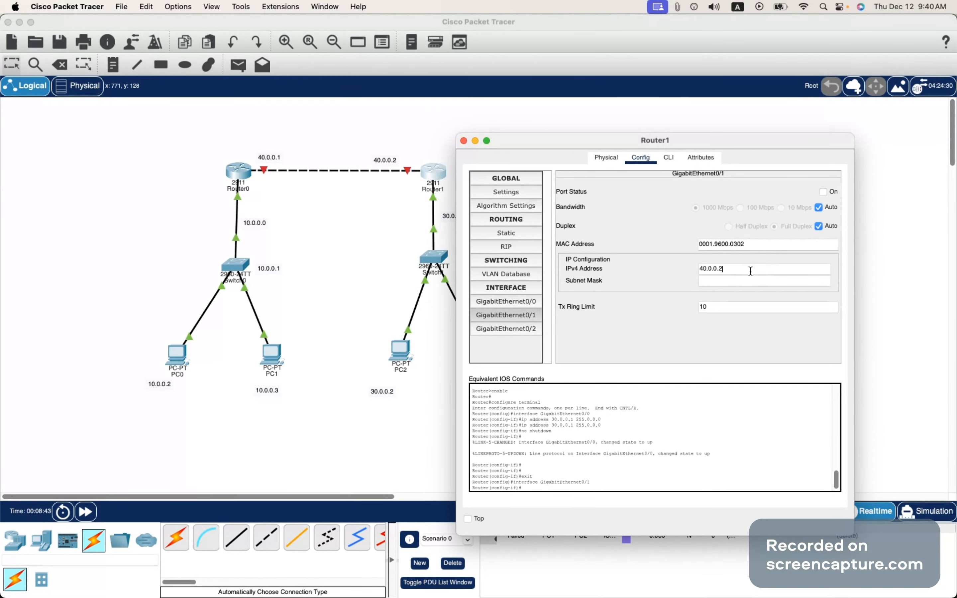
click(747, 281)
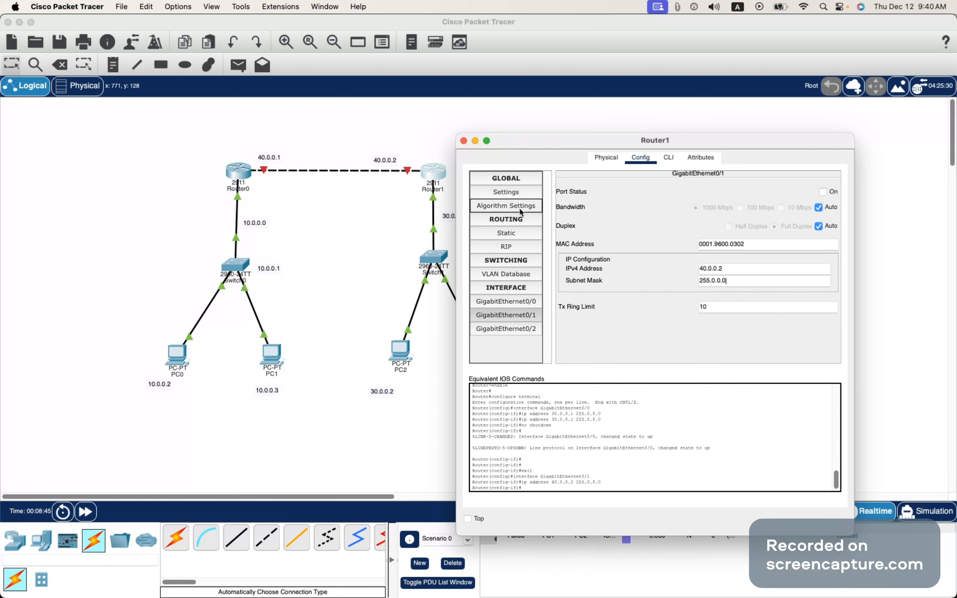
click(823, 192)
click(464, 141)
Send a simple PDU from PC1 to PC2 twice, and one from PC0 to PC1.
click(238, 64)
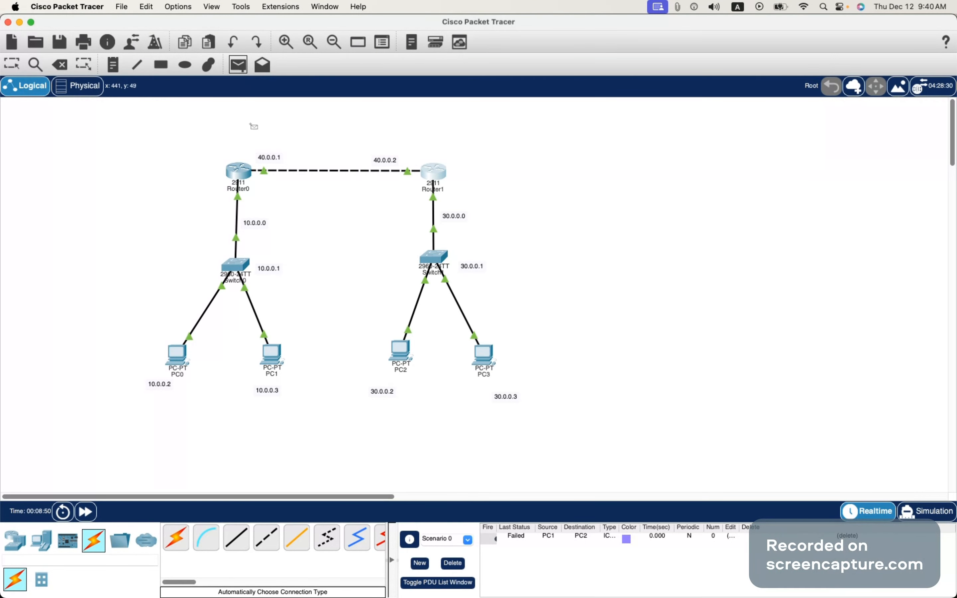
click(276, 354)
click(397, 351)
click(239, 64)
click(277, 353)
click(400, 351)
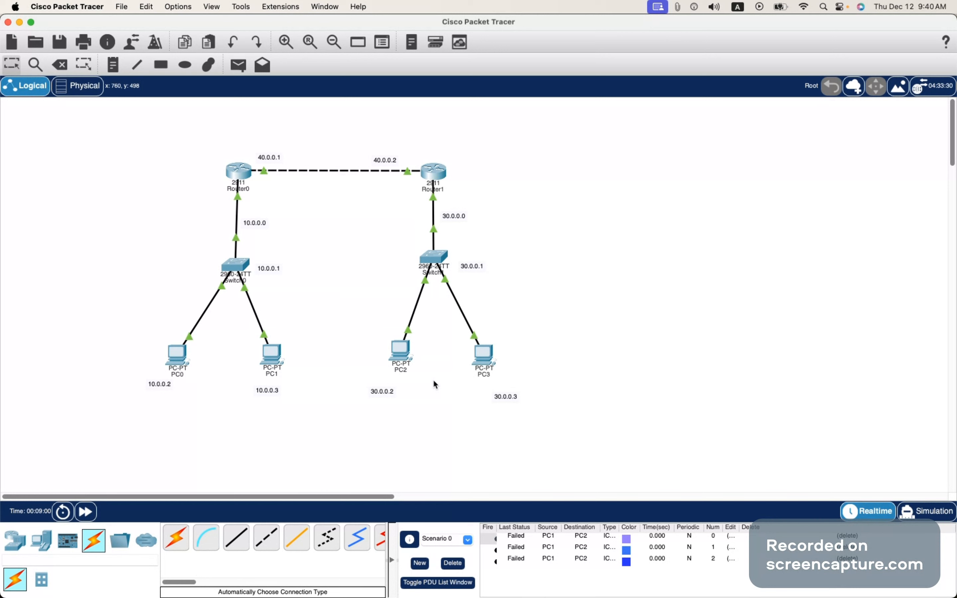
click(238, 64)
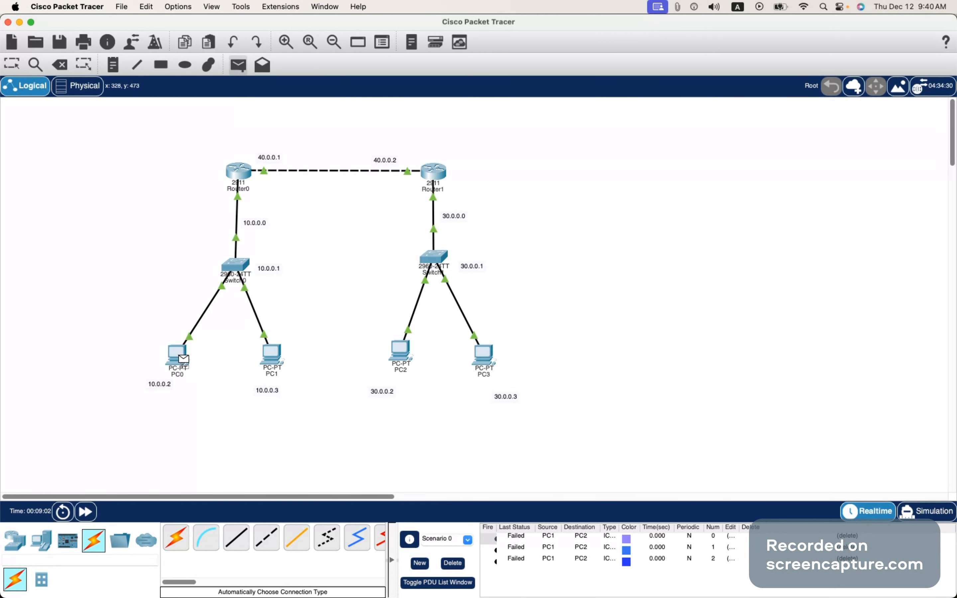
click(268, 361)
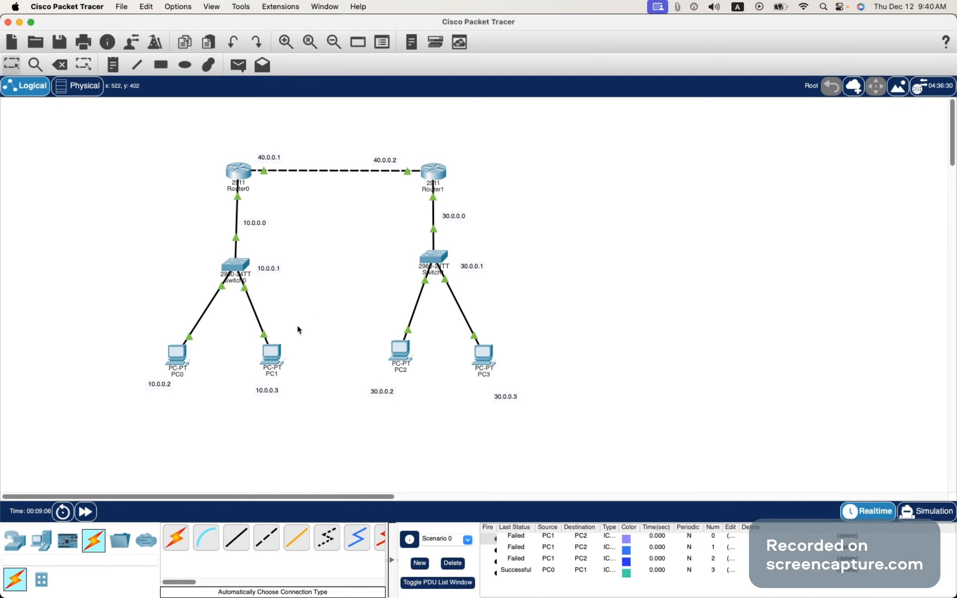
Delete the scenario's PDUs and send a simple PDU from PC0 to PC2.
click(454, 567)
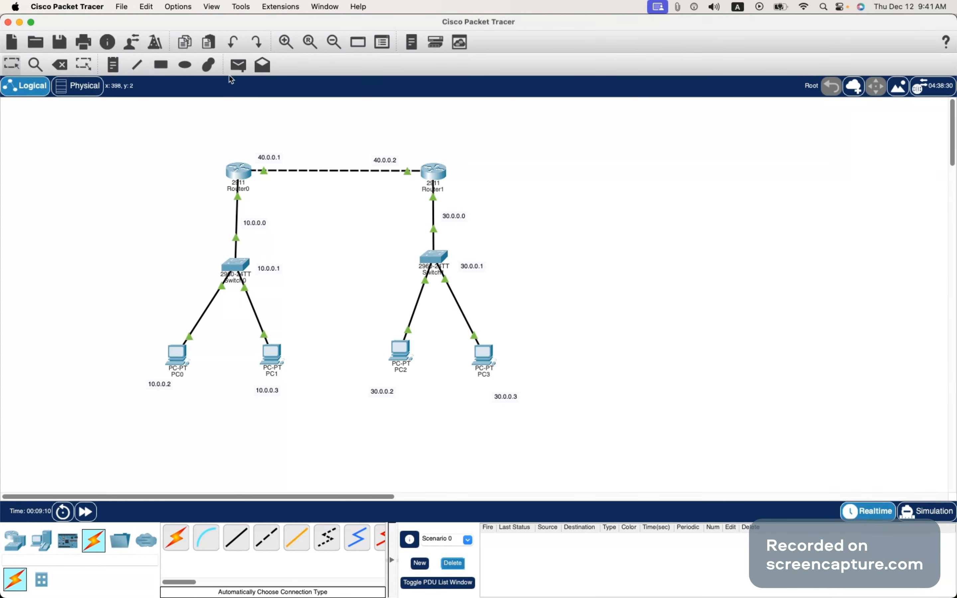
click(238, 64)
click(177, 354)
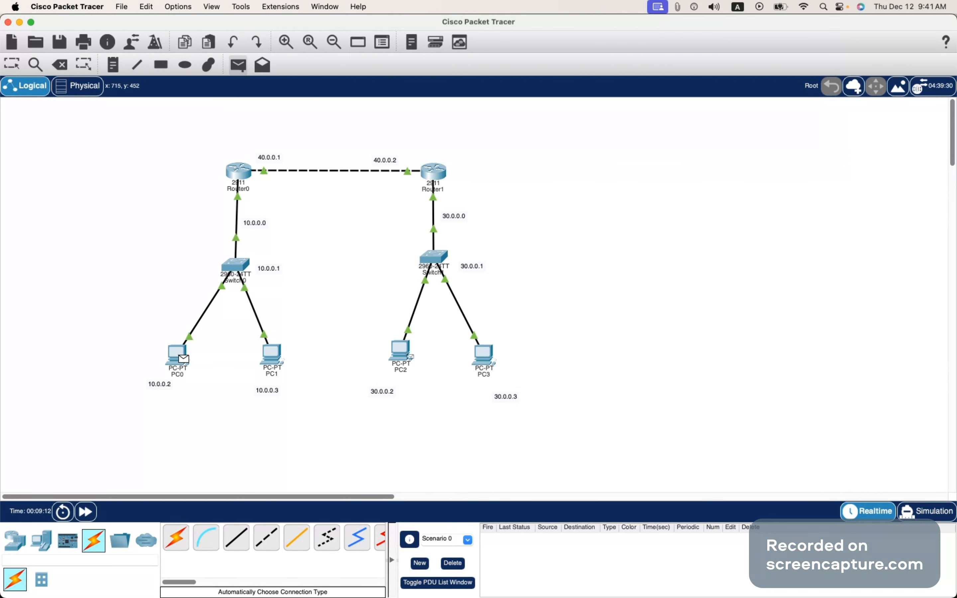
click(400, 353)
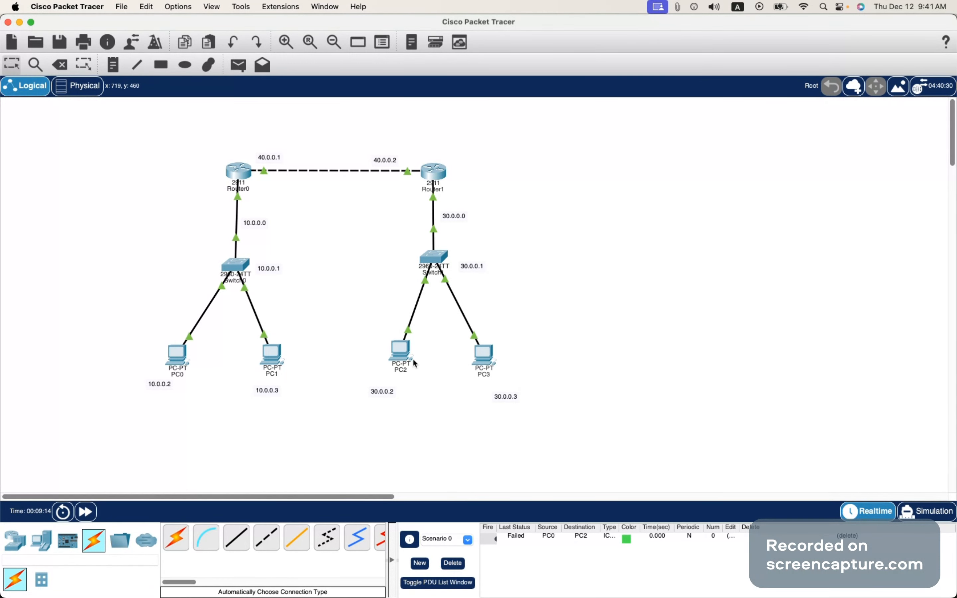
mouse_move(414, 364)
Add a static route on Router0 to network 30.0.0.0, mask 255.0.0.0, with next hop 40.0.0.2.
click(239, 172)
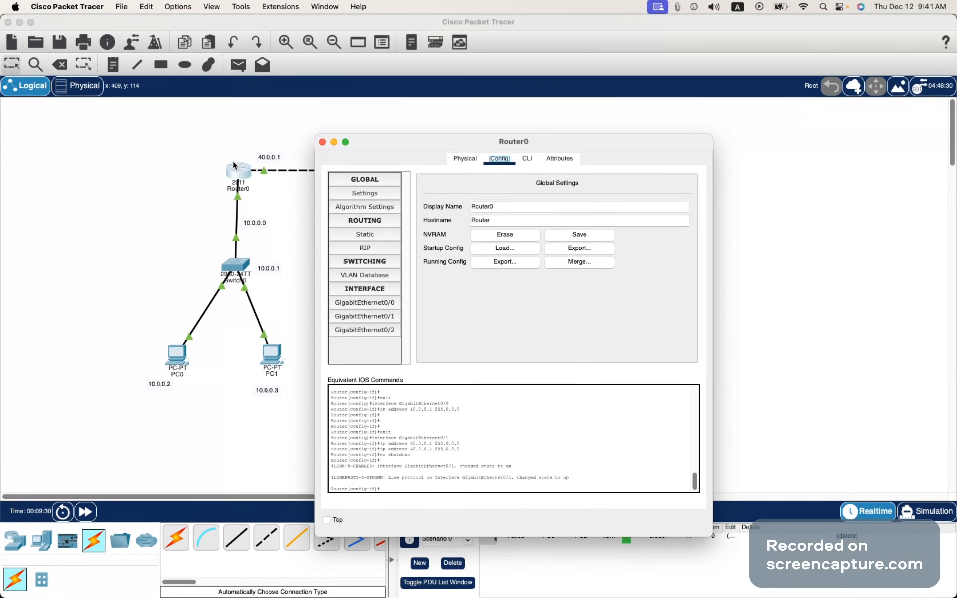
drag(538, 144, 706, 162)
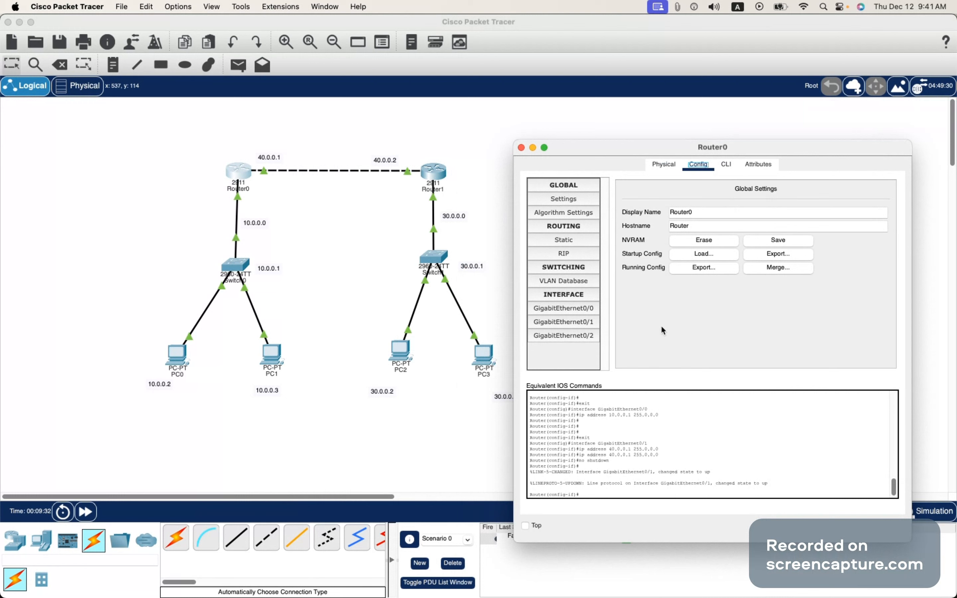
click(567, 240)
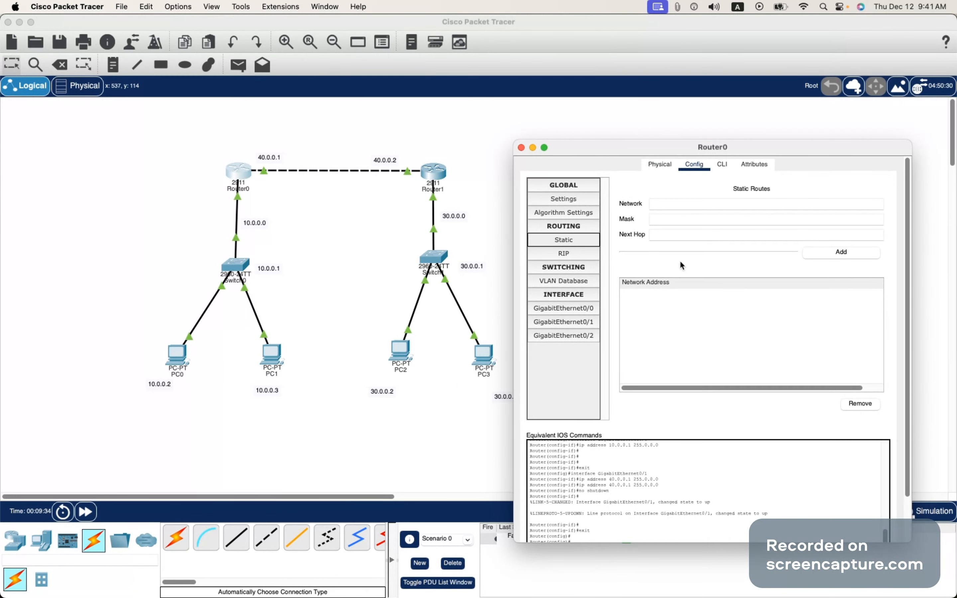
click(666, 204)
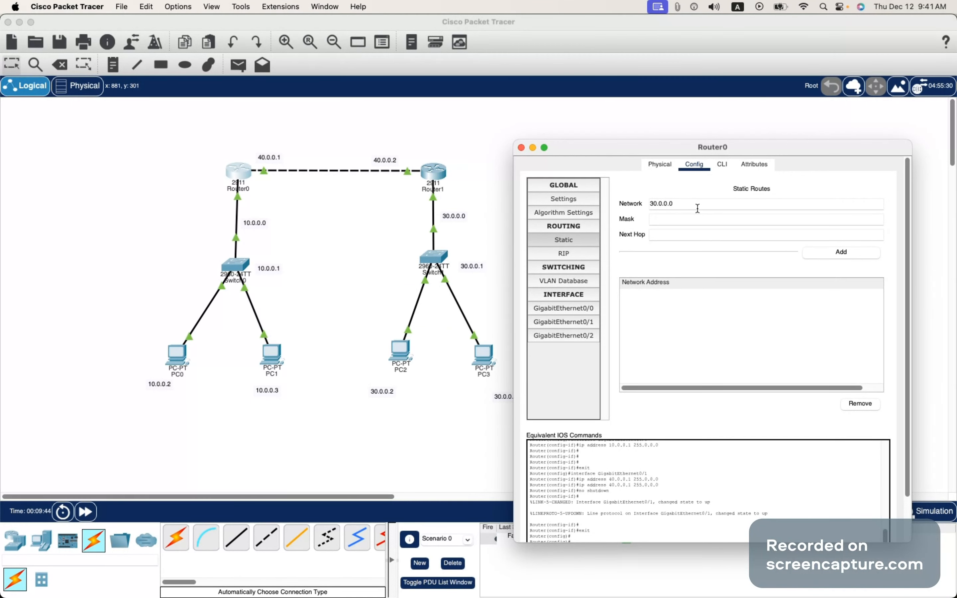
drag(697, 208, 628, 208)
key(super+c)
click(674, 224)
click(678, 237)
click(876, 254)
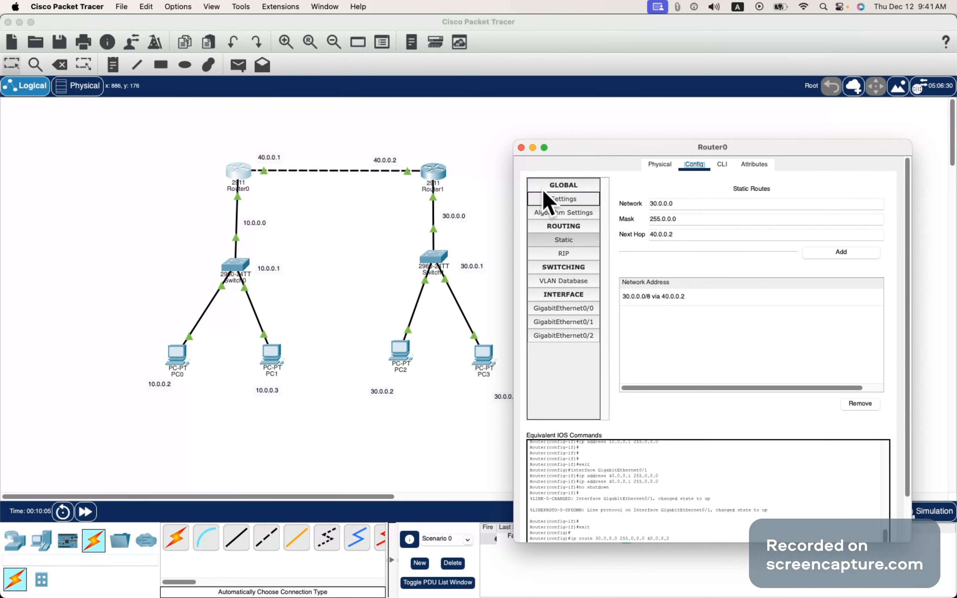
click(521, 147)
Test the new route by sending a simple PDU from PC0 to PC2 twice.
click(239, 65)
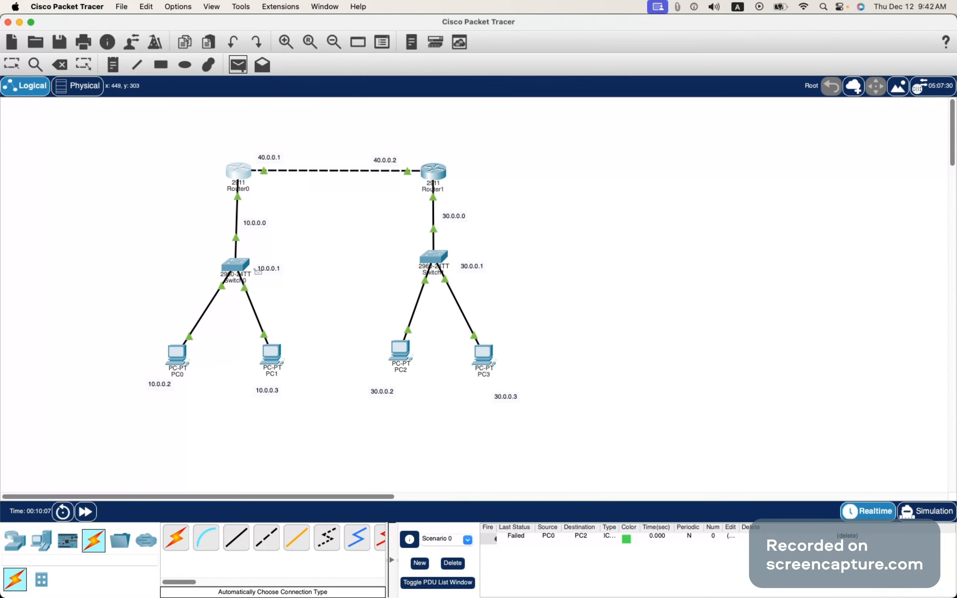
click(178, 353)
click(398, 352)
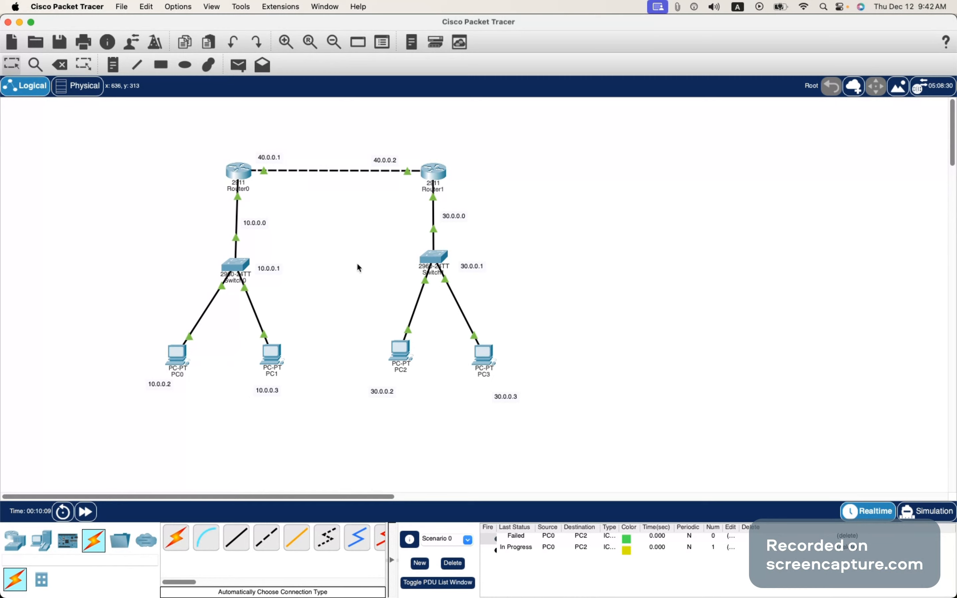
click(238, 64)
click(178, 353)
click(395, 355)
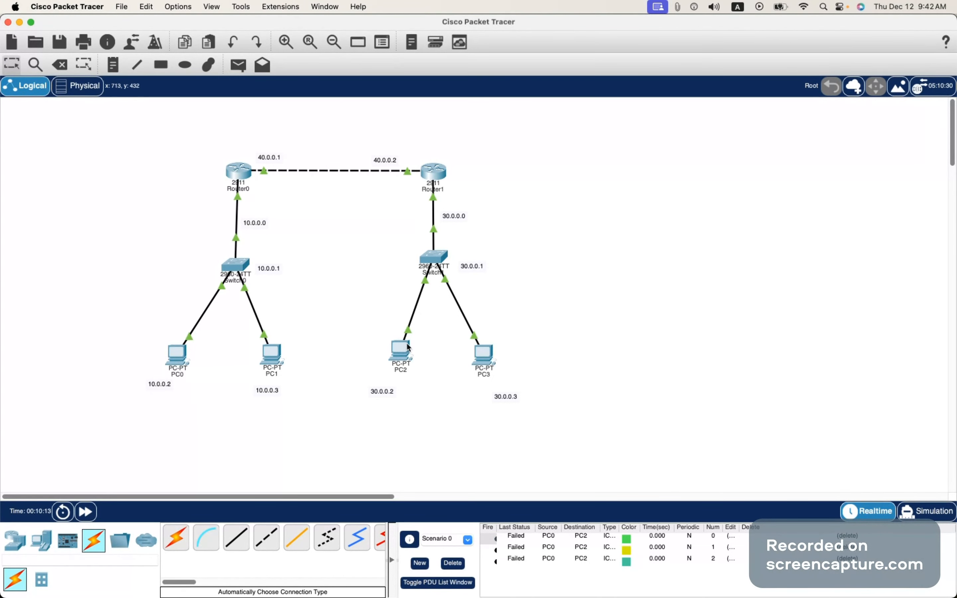
Add a static route on Router1 to network 10.0.0.0, mask 255.0.0.0, with next hop 40.0.0.1.
click(430, 175)
drag(506, 143, 672, 141)
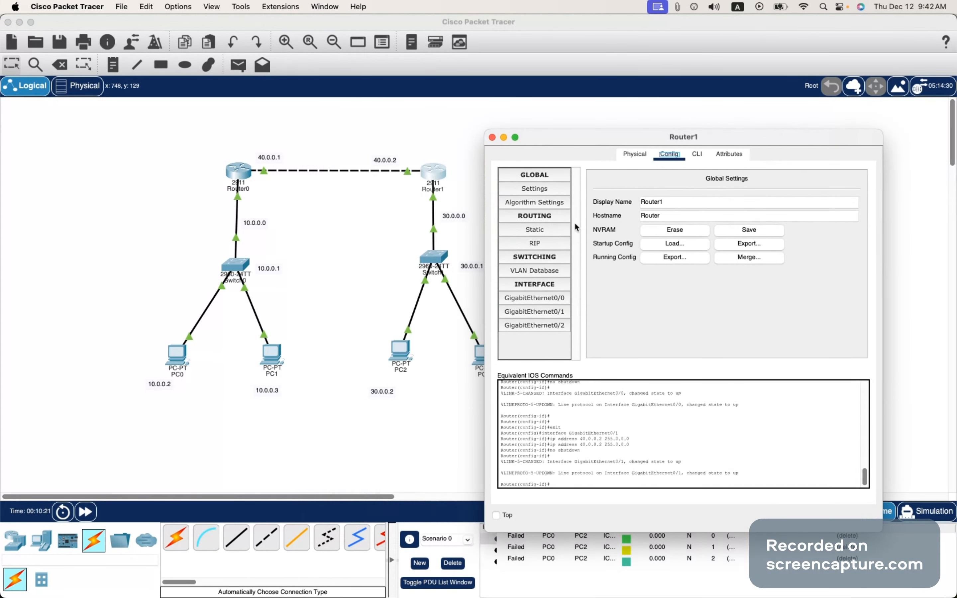
click(548, 231)
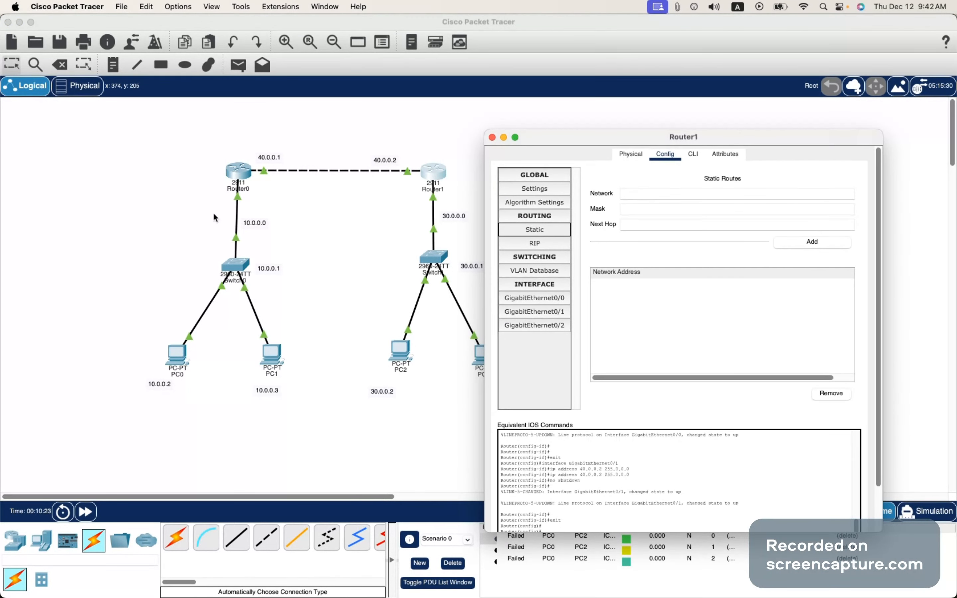
click(636, 196)
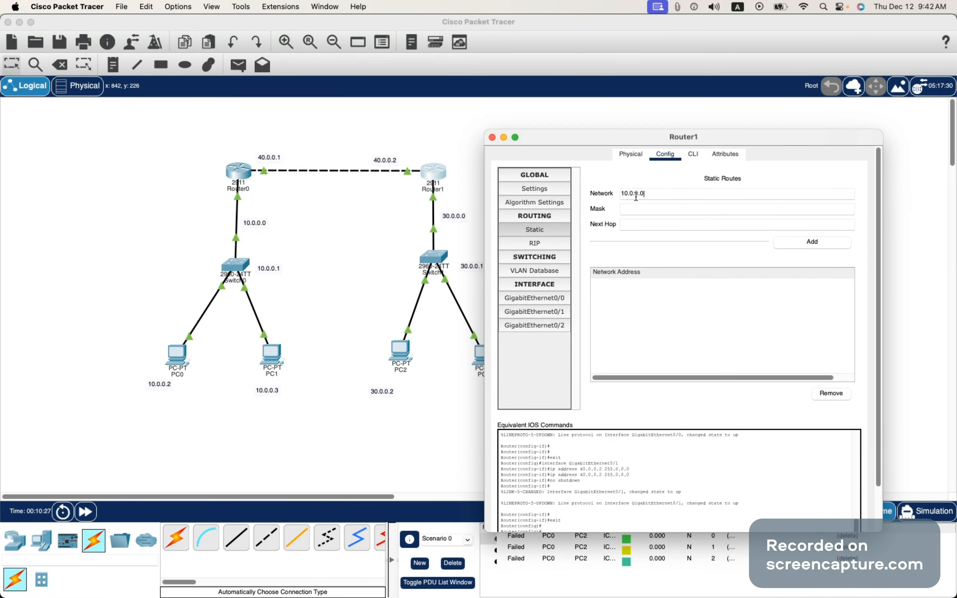
drag(656, 193, 581, 178)
key(super+c)
click(649, 211)
key(super+v)
key(BackSpace)
text(4)
click(812, 242)
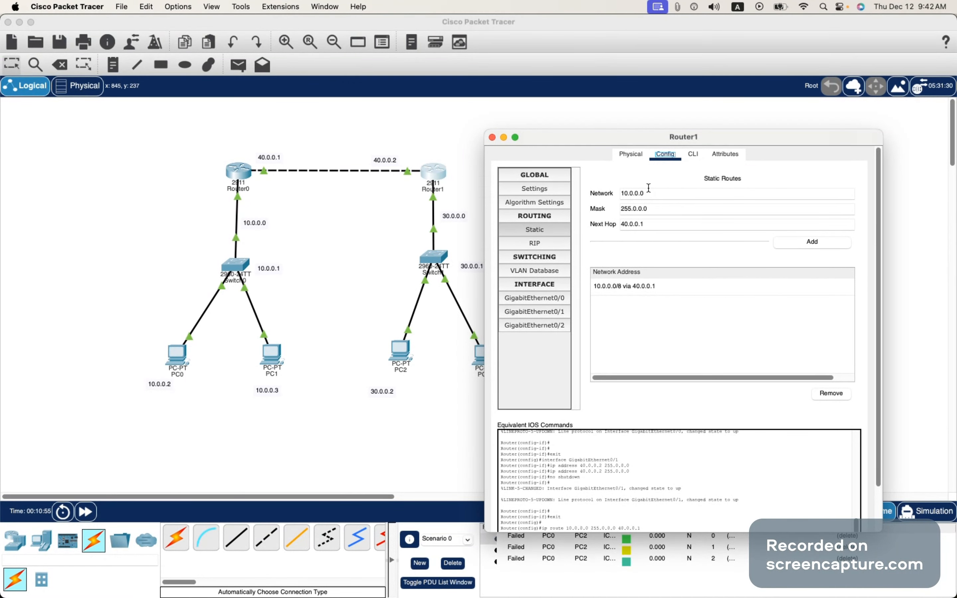
Clear the scenario's failed PDUs and send a simple PDU from PC0 to PC2.
drag(658, 196, 615, 199)
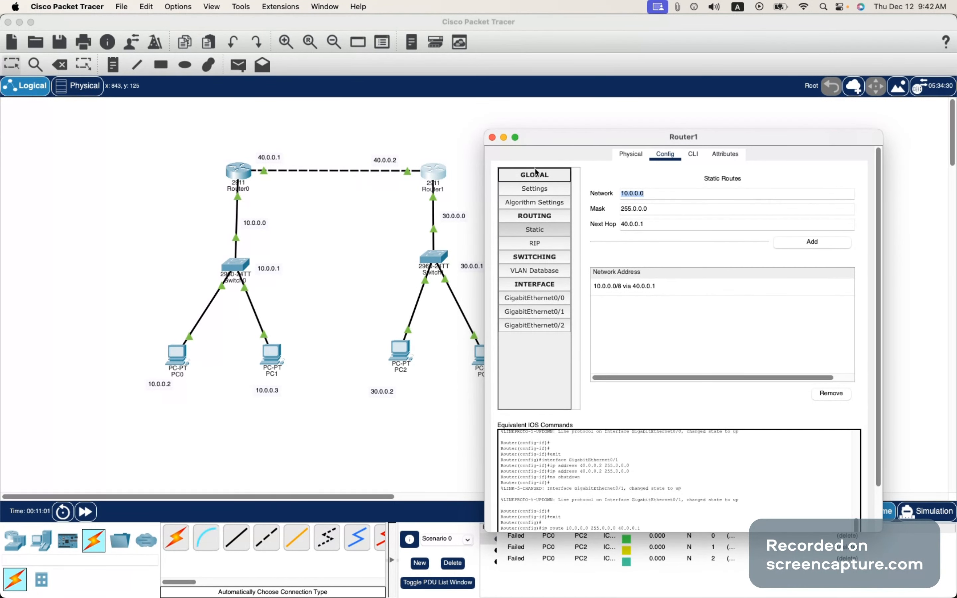
click(492, 138)
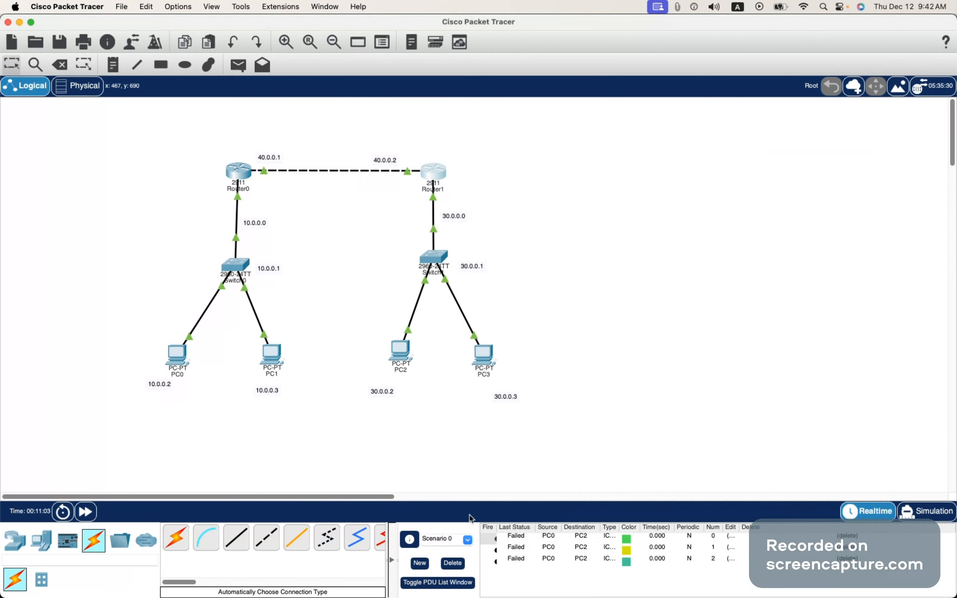
click(453, 563)
click(238, 64)
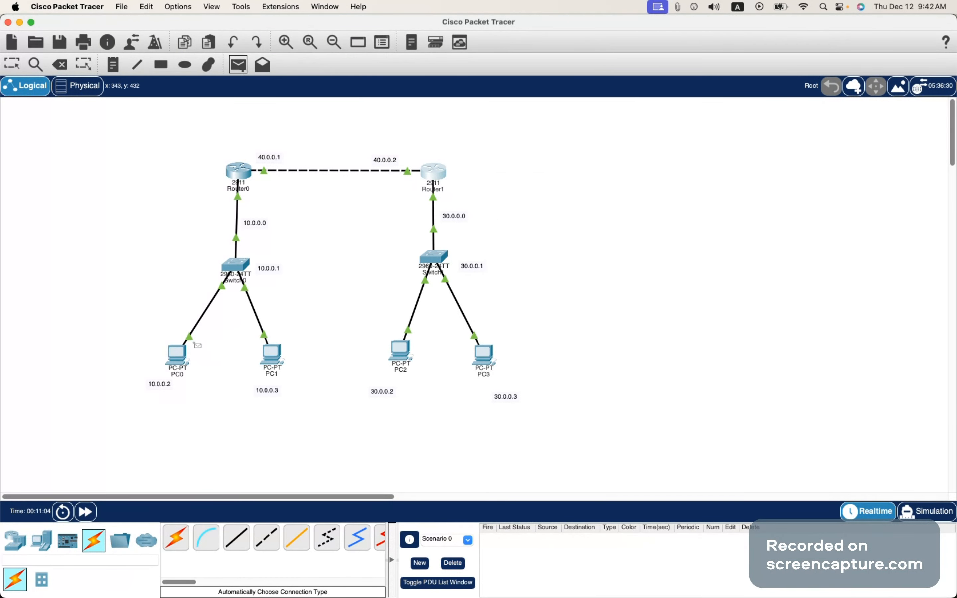
click(179, 356)
click(404, 345)
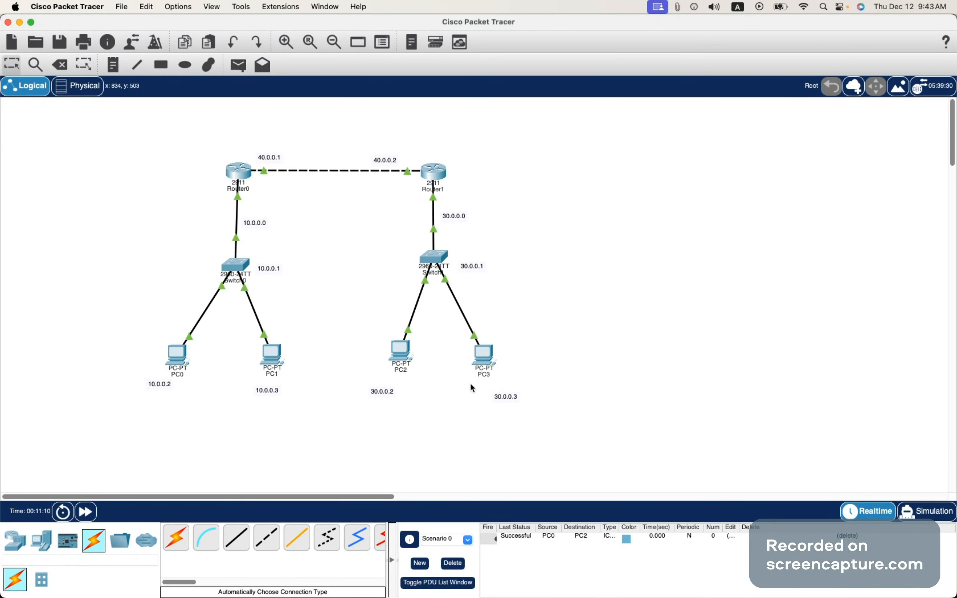
Test the return route by sending a simple PDU from PC2 to PC1.
click(238, 65)
click(401, 352)
click(277, 361)
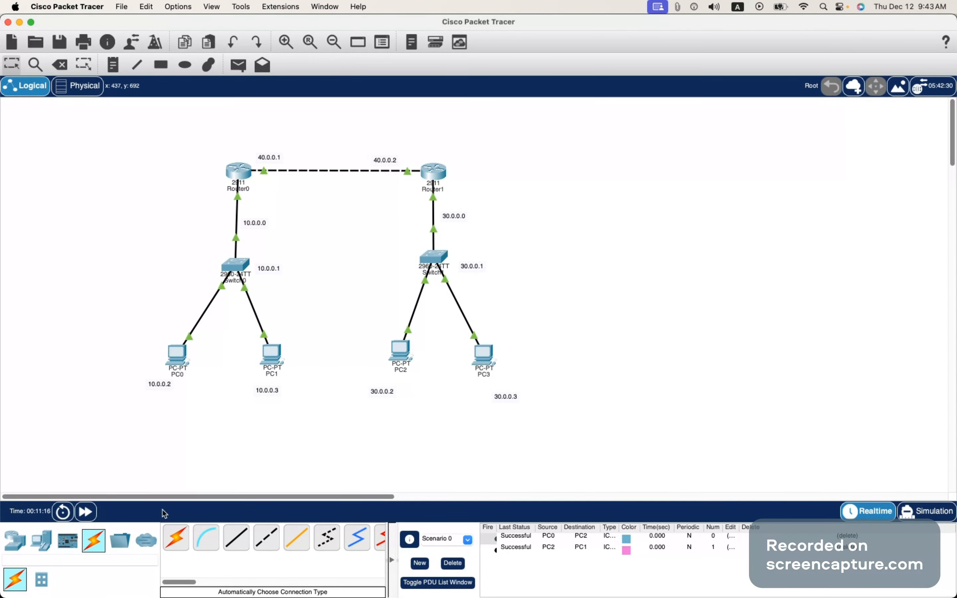
Add a Server-PT beside the 30.0.0.0 network's switch and name it facebook.
click(42, 540)
click(236, 537)
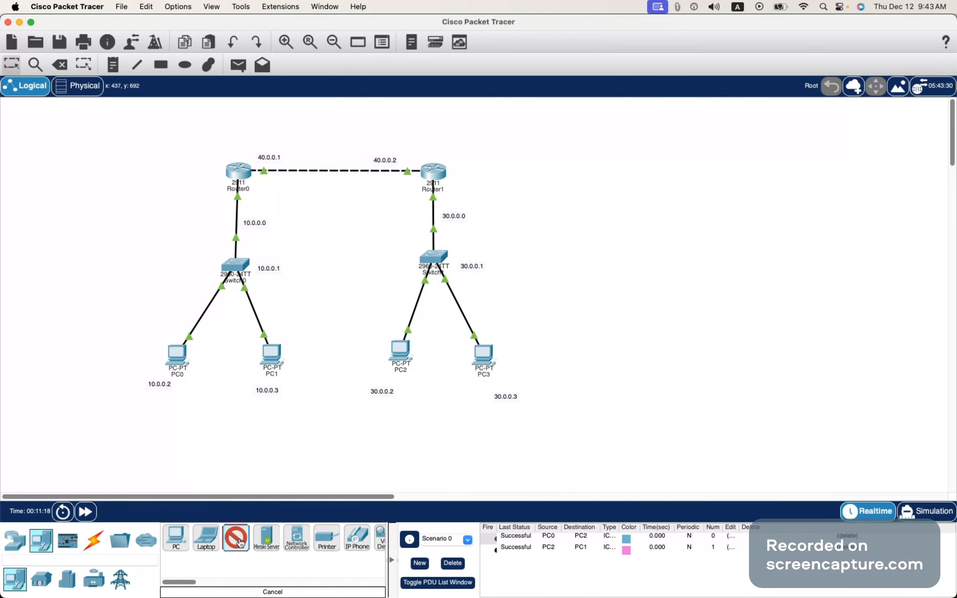
click(521, 232)
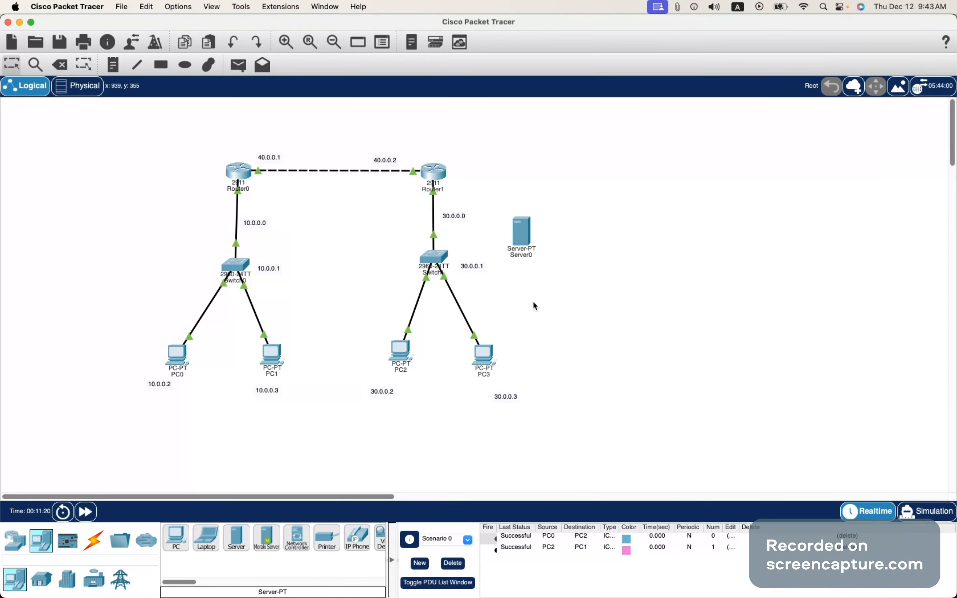
click(526, 255)
text(facebook)
key(Return)
Place a note reading 30.0.0.4 below the facebook server.
key(n)
click(522, 271)
text(30.0.0.4)
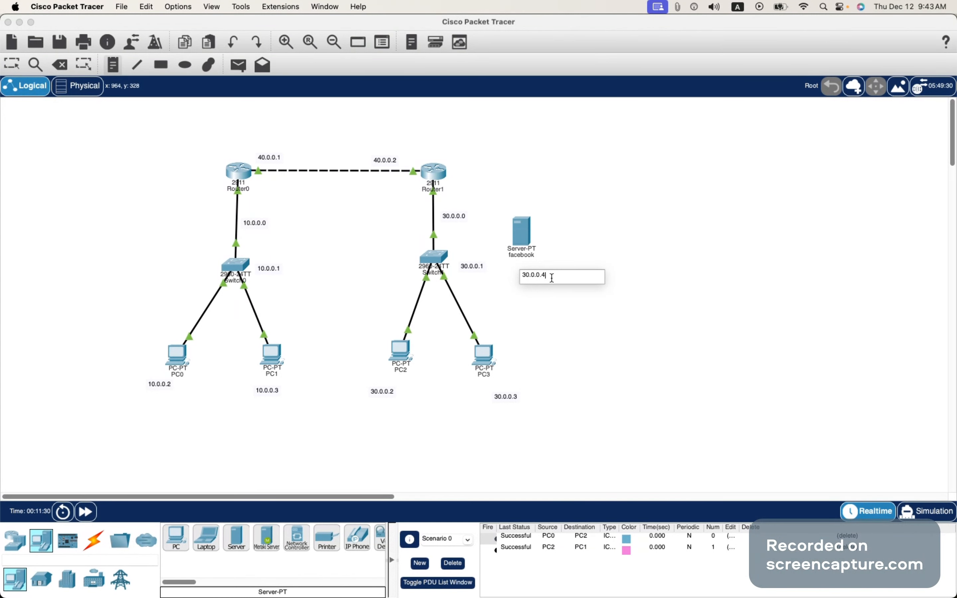
click(530, 333)
key(Escape)
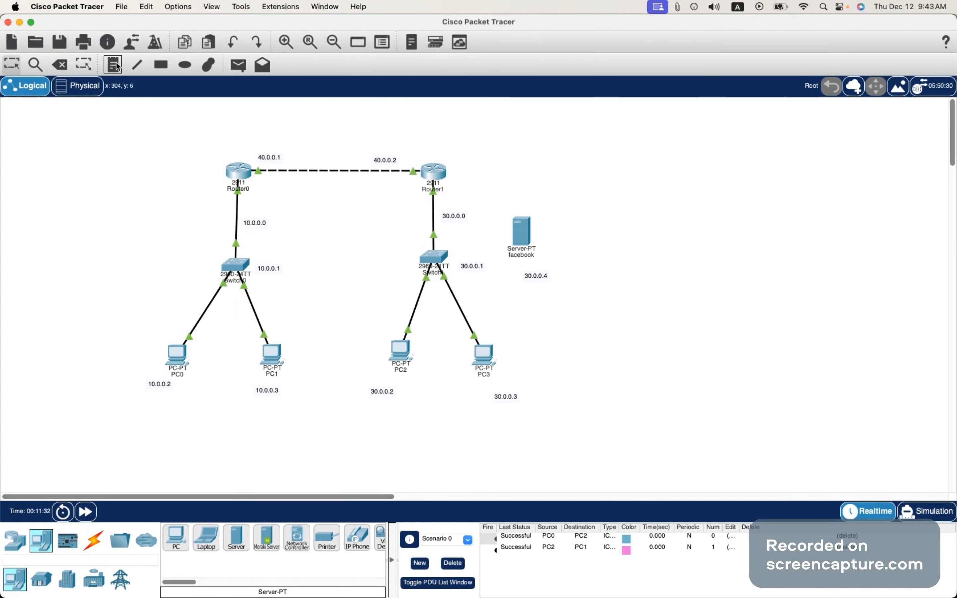
Connect the 30.0.0.0 network's switch to the facebook server with an automatically chosen connection type.
click(94, 540)
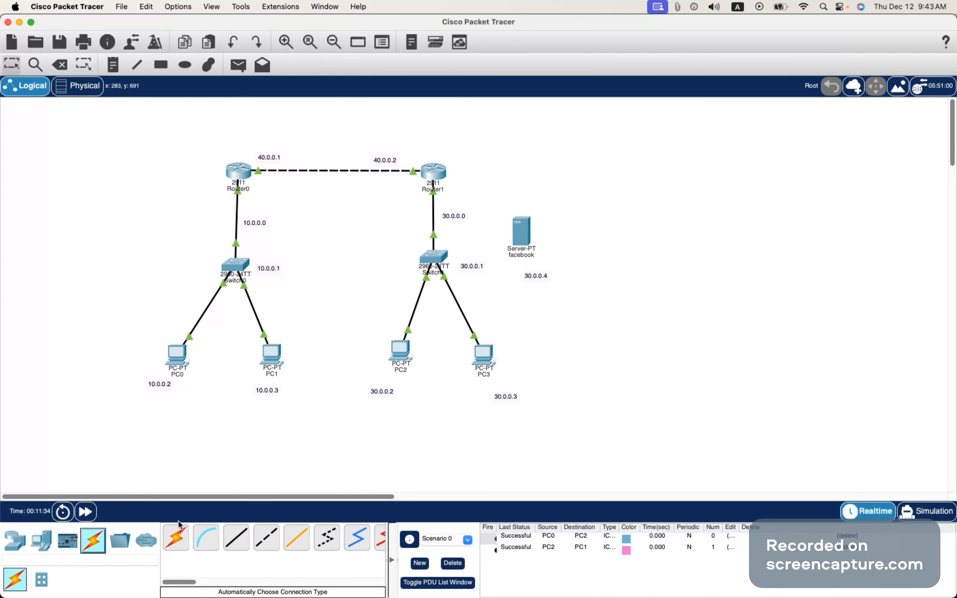
click(186, 538)
click(434, 259)
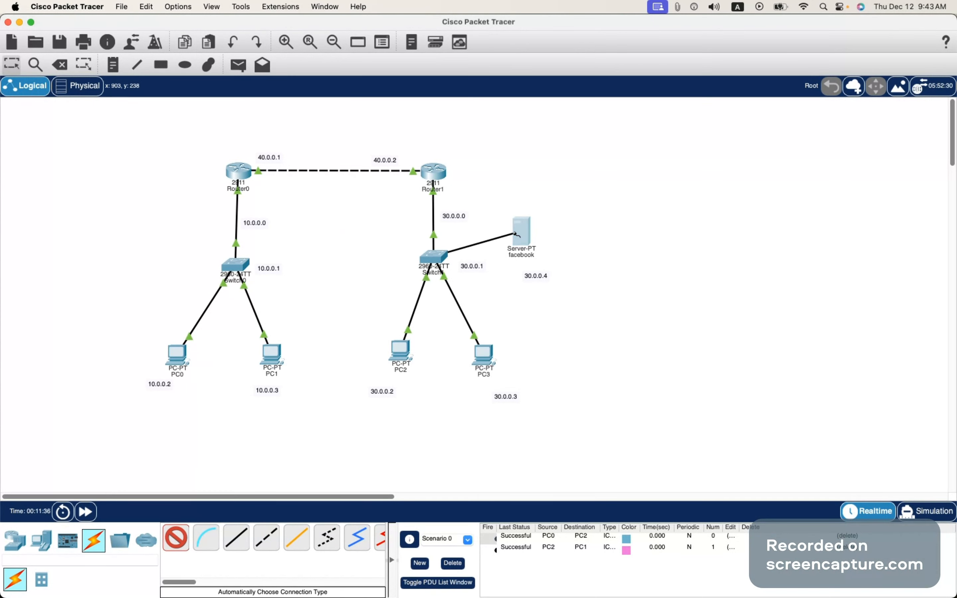
click(516, 234)
Give the facebook server the static IPv4 address 30.0.0.4, subnet mask 255.0.0.0 and default gateway 30.0.0.1.
click(525, 224)
drag(483, 141, 716, 153)
click(754, 170)
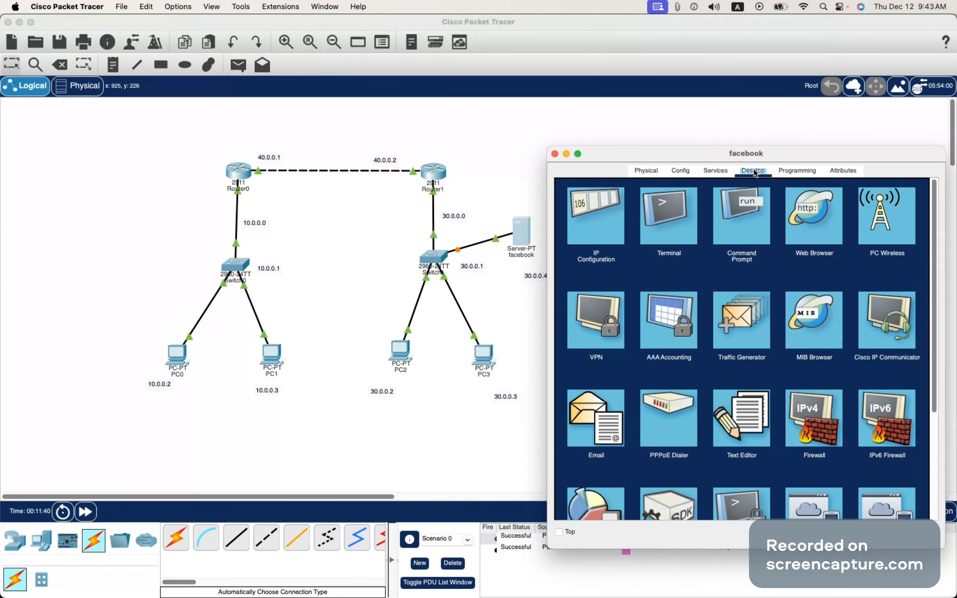
click(601, 245)
text(30.0.0.4)
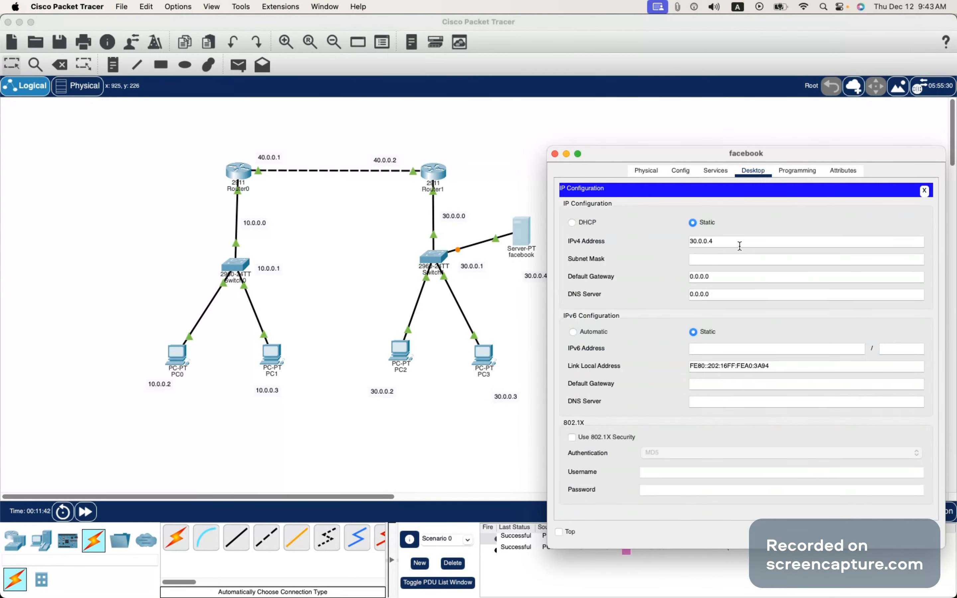
click(720, 267)
drag(739, 276, 675, 278)
text(30.0.0.4)
key(BackSpace)
text(1)
Open index.html in the facebook server's HTTP service for editing and delete its Quick Links section.
click(725, 173)
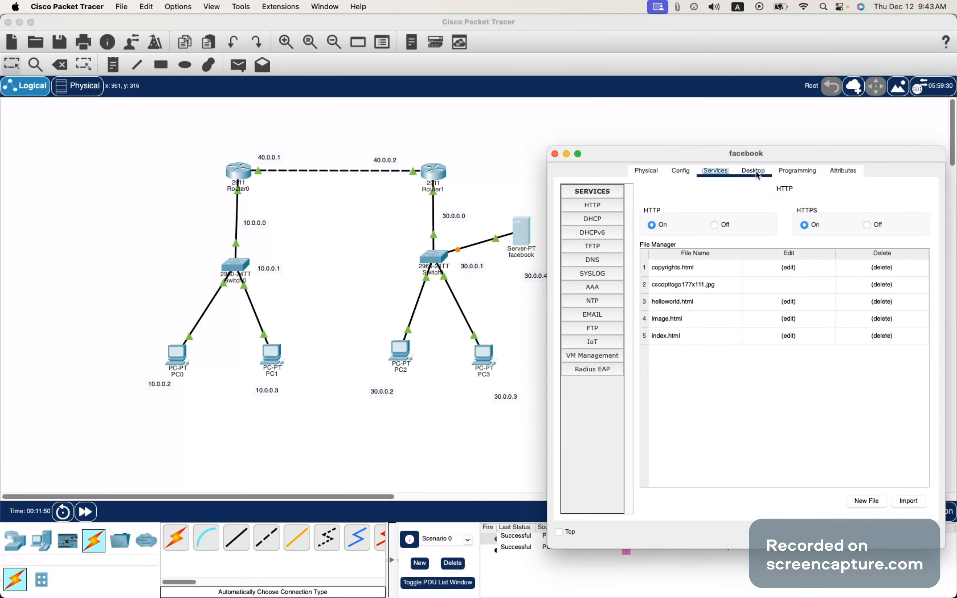
click(612, 207)
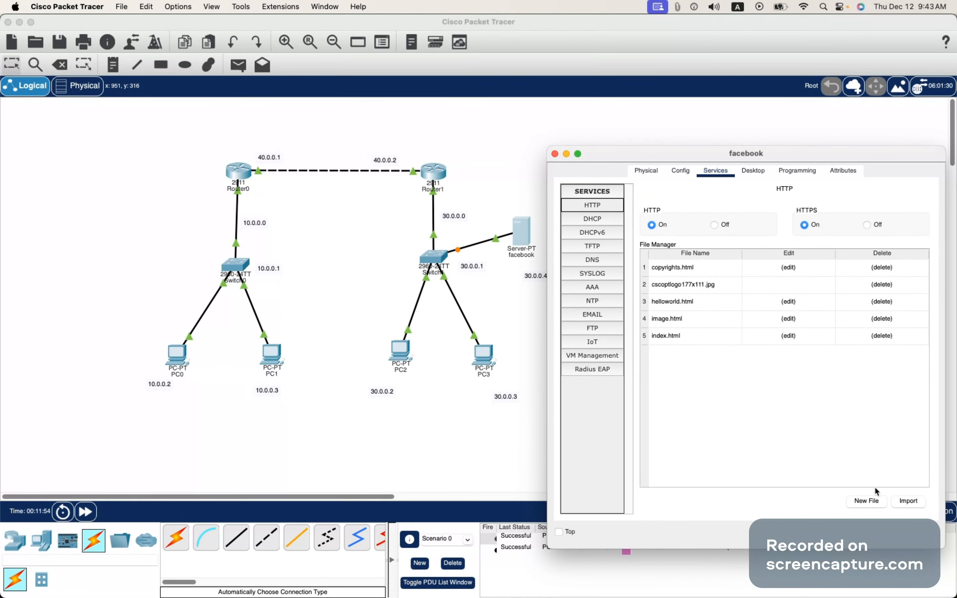
click(788, 336)
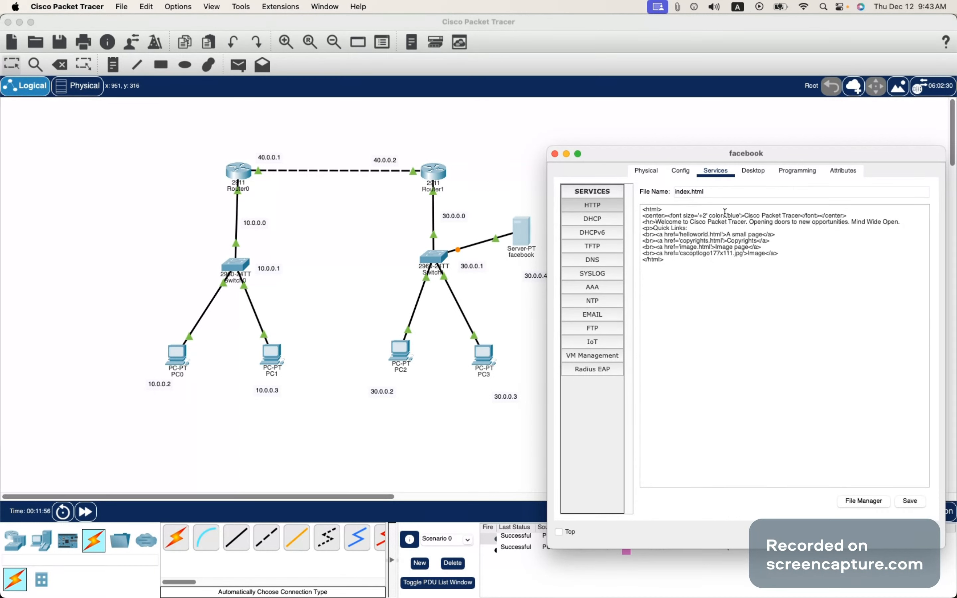
drag(781, 253, 637, 228)
key(BackSpace)
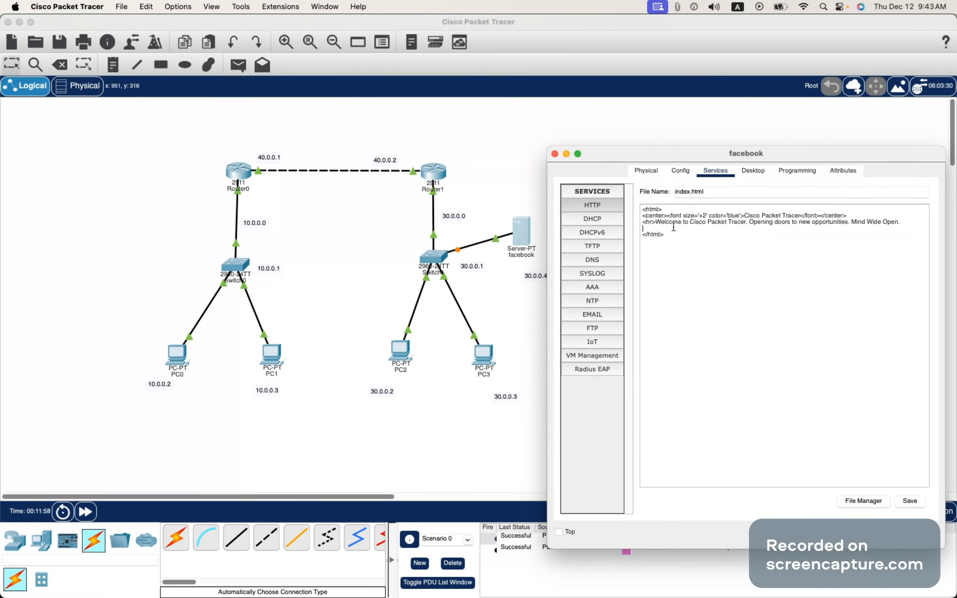
Change the index.html heading to "Facebook" and the body text to "Welcome to Facebook.", and save it over the existing file.
drag(801, 215, 747, 215)
text(Facebook)
drag(690, 222, 913, 221)
text(Facebook)
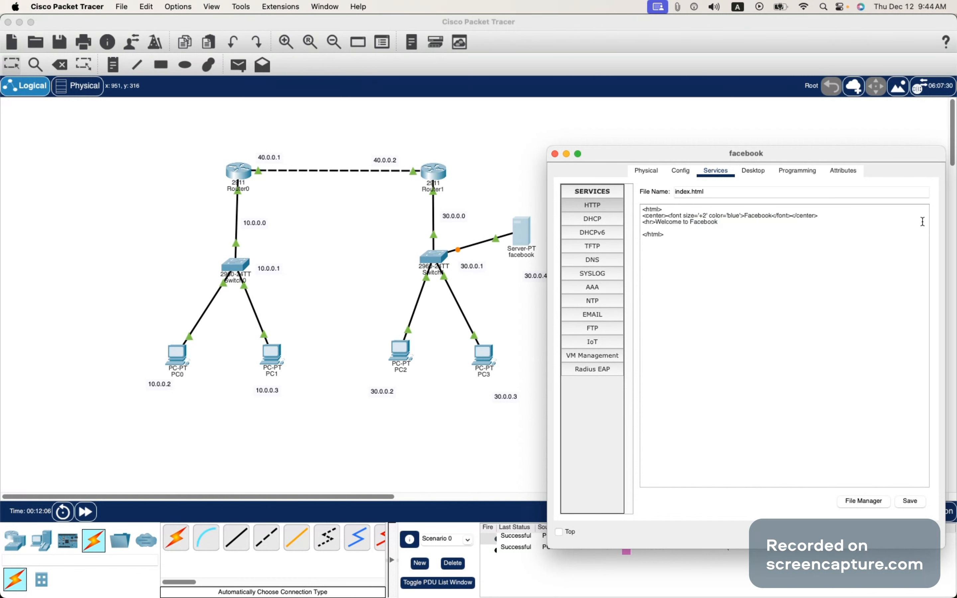
click(926, 503)
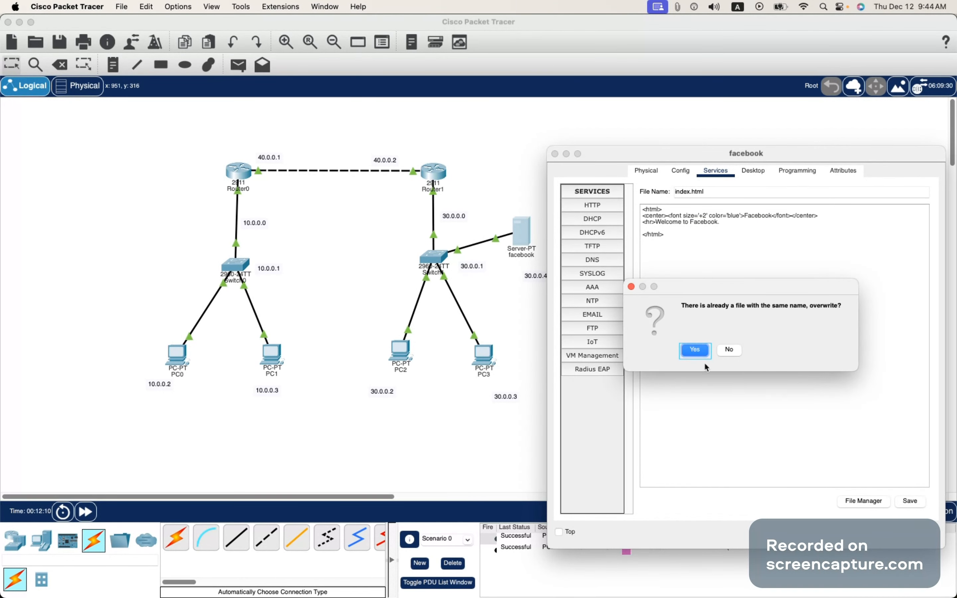
click(694, 348)
Load 30.0.0.4 in the facebook server's own web browser to check the edited page.
click(754, 173)
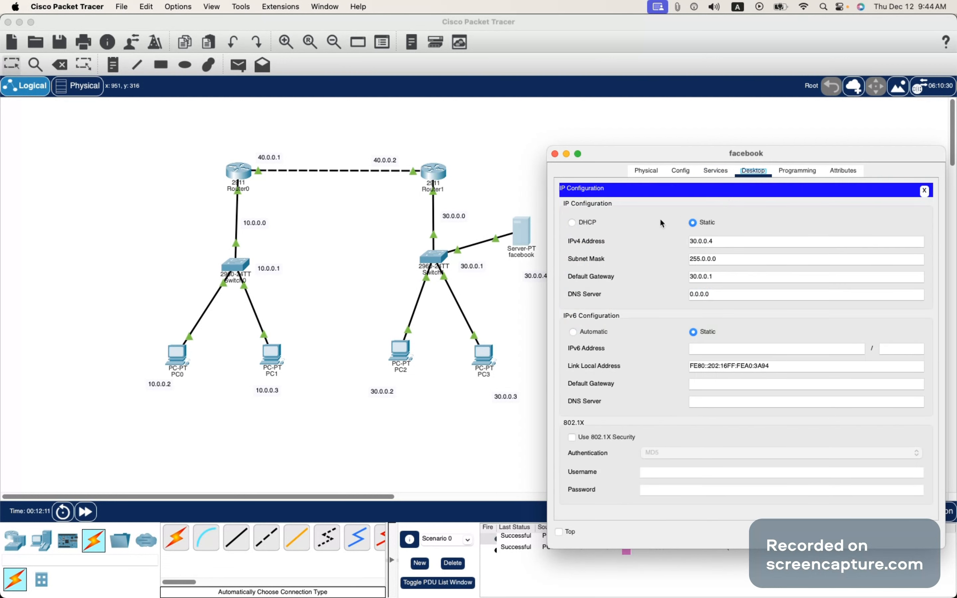
click(925, 190)
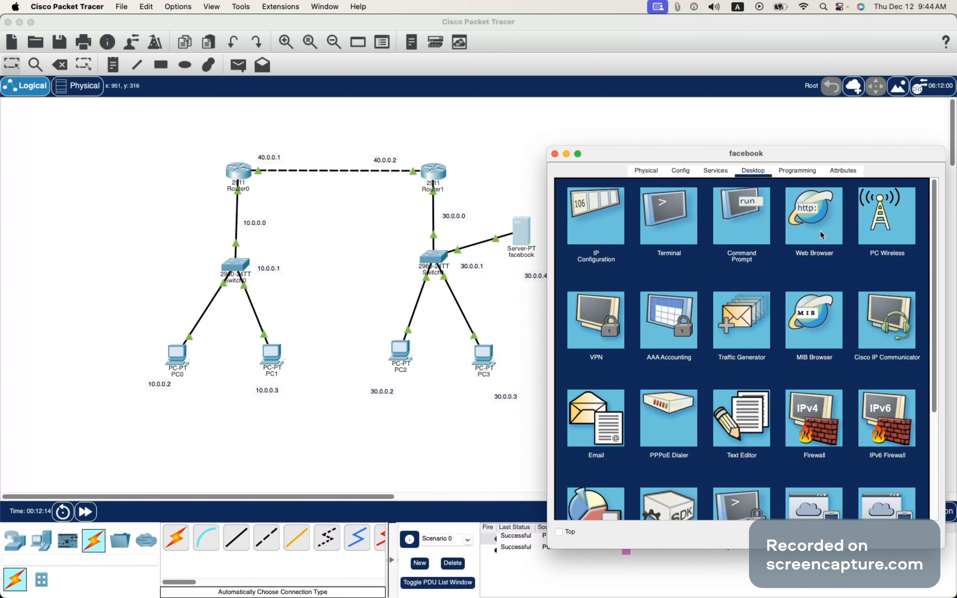
click(807, 228)
text(30.0.0.4)
click(892, 214)
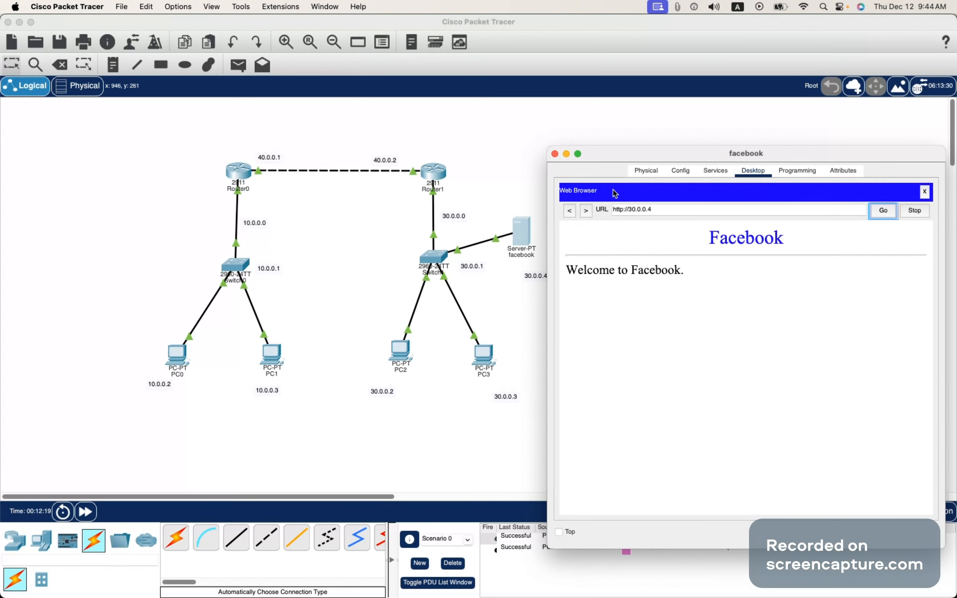
click(554, 154)
Load the page at 30.0.0.4 in PC2's web browser to test access from the same network.
click(411, 353)
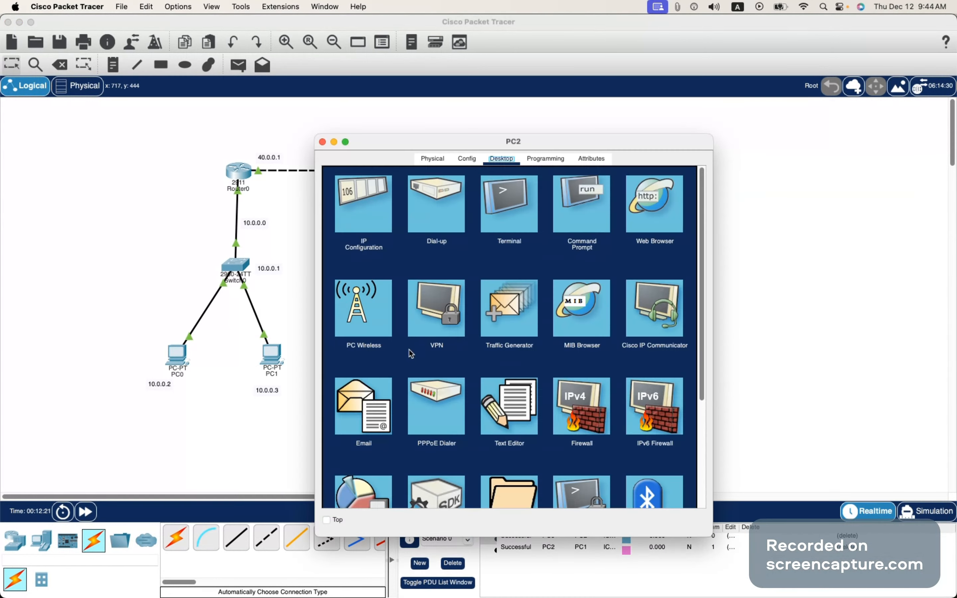
drag(641, 150, 374, 131)
click(387, 186)
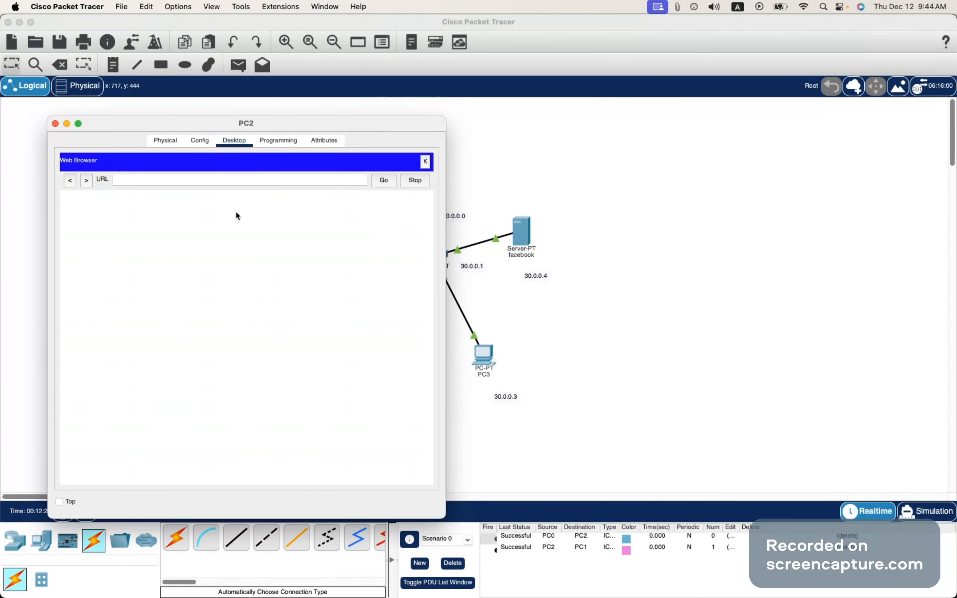
click(391, 181)
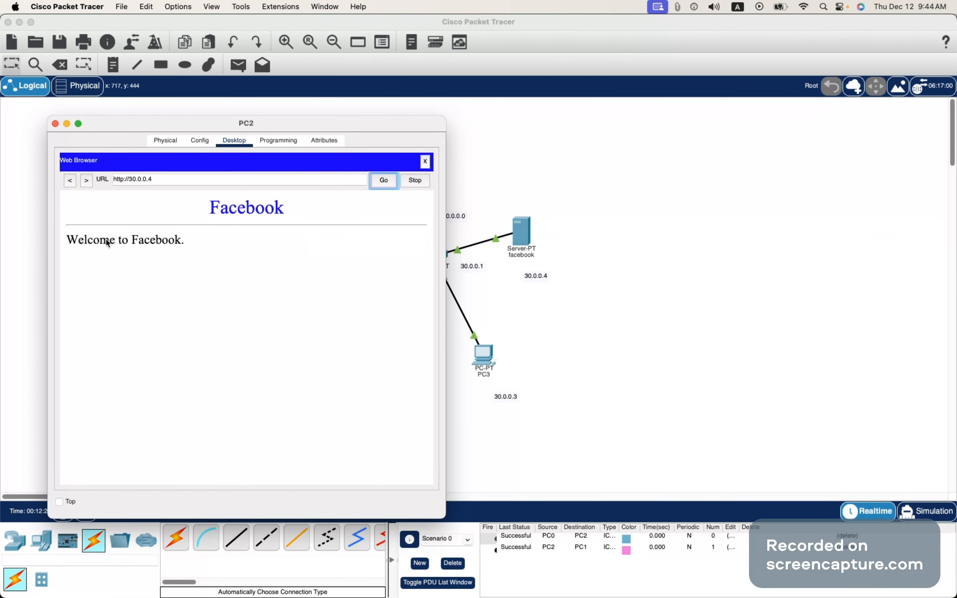
click(55, 124)
Load the page at 30.0.0.4 in PC0's web browser to test access from the other network.
double_click(177, 356)
drag(595, 149, 360, 149)
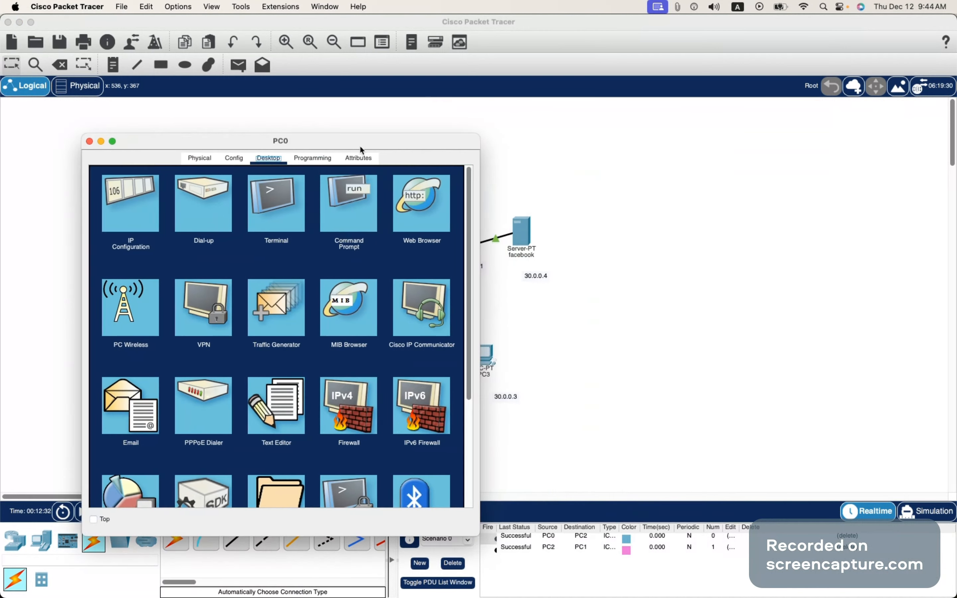
click(427, 214)
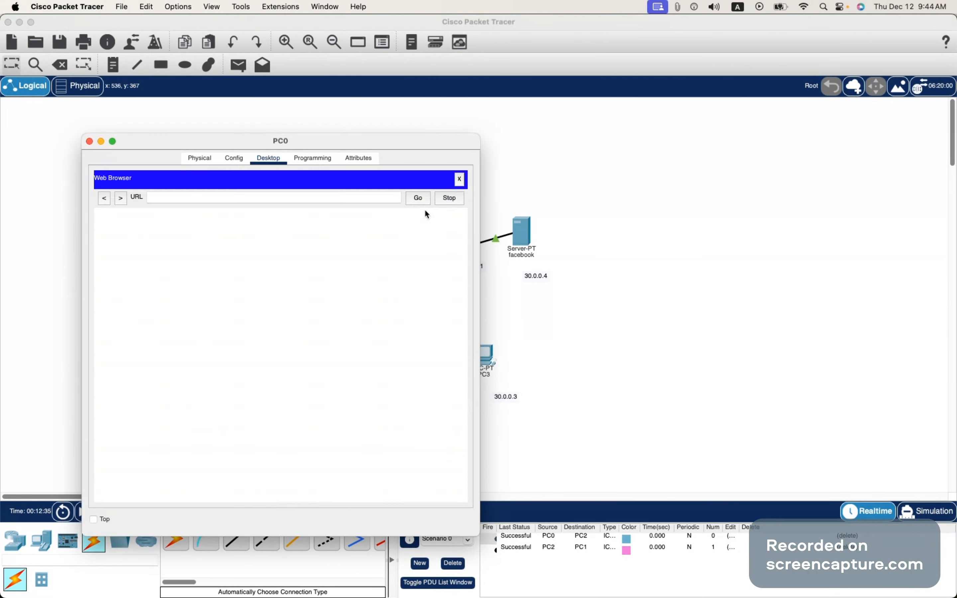
text(30.0.0.4)
click(412, 196)
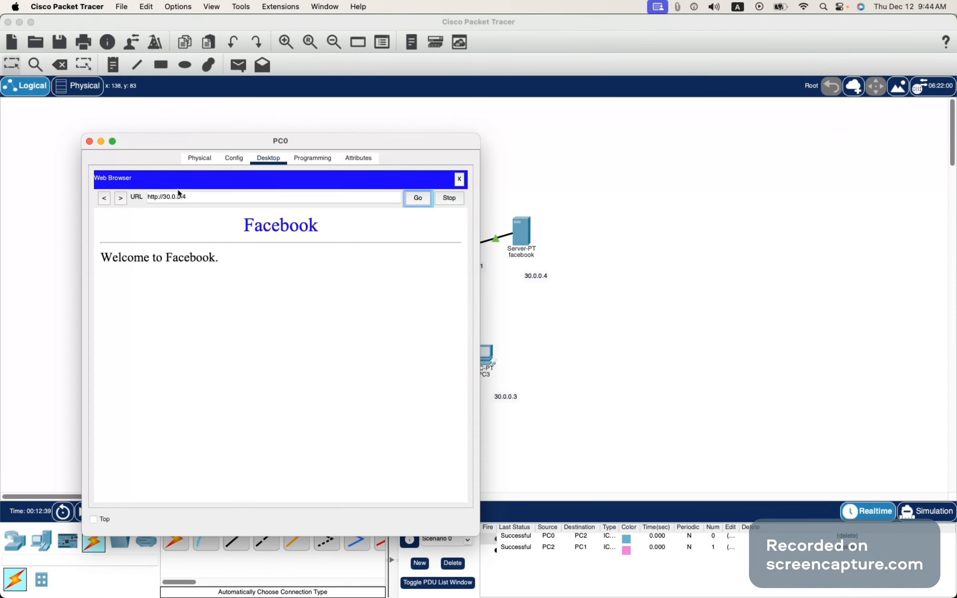
drag(197, 196, 149, 197)
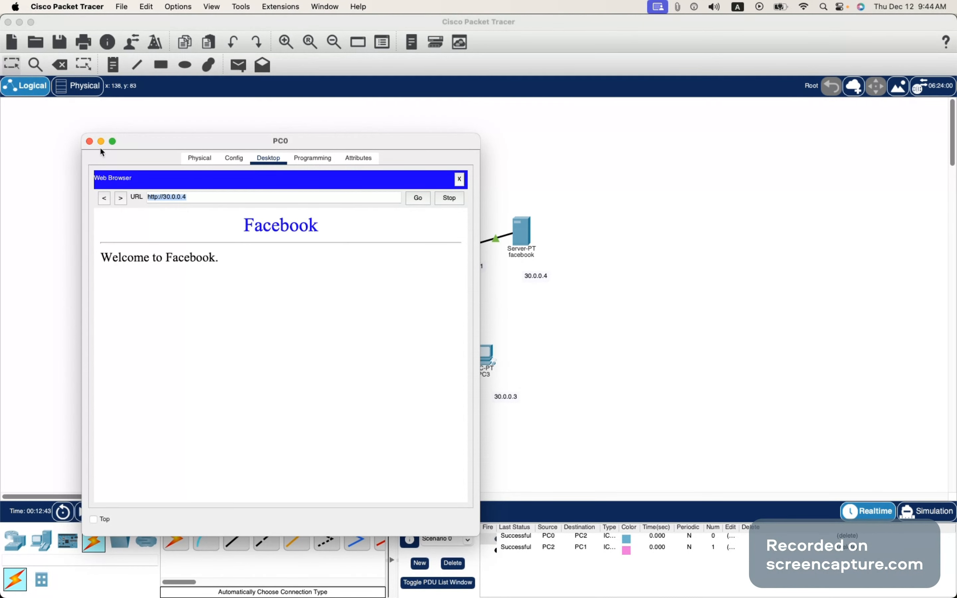
click(89, 142)
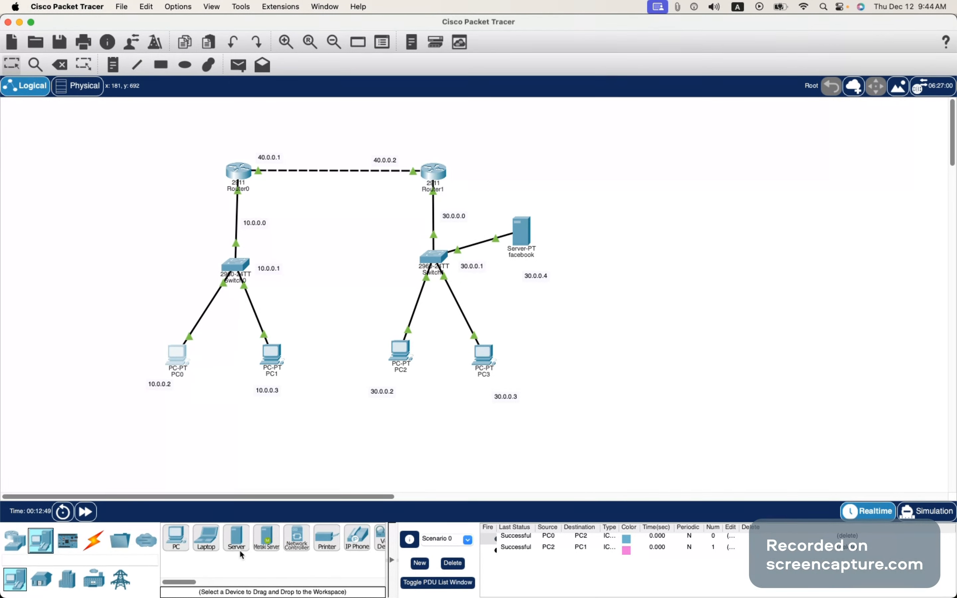
Add a second Server-PT beside Switch0 and name it DNS.
click(236, 538)
click(306, 262)
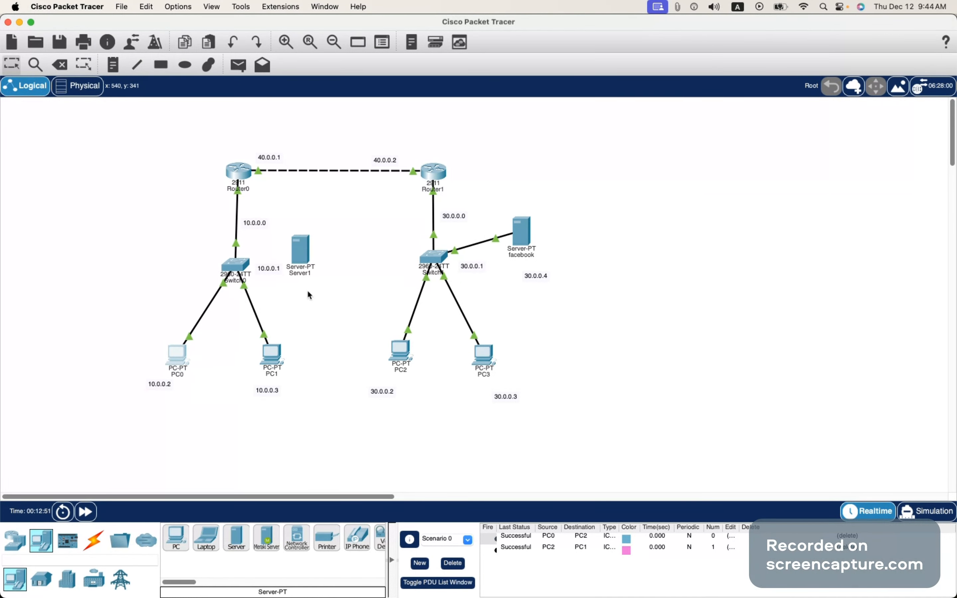
click(300, 272)
text(F)
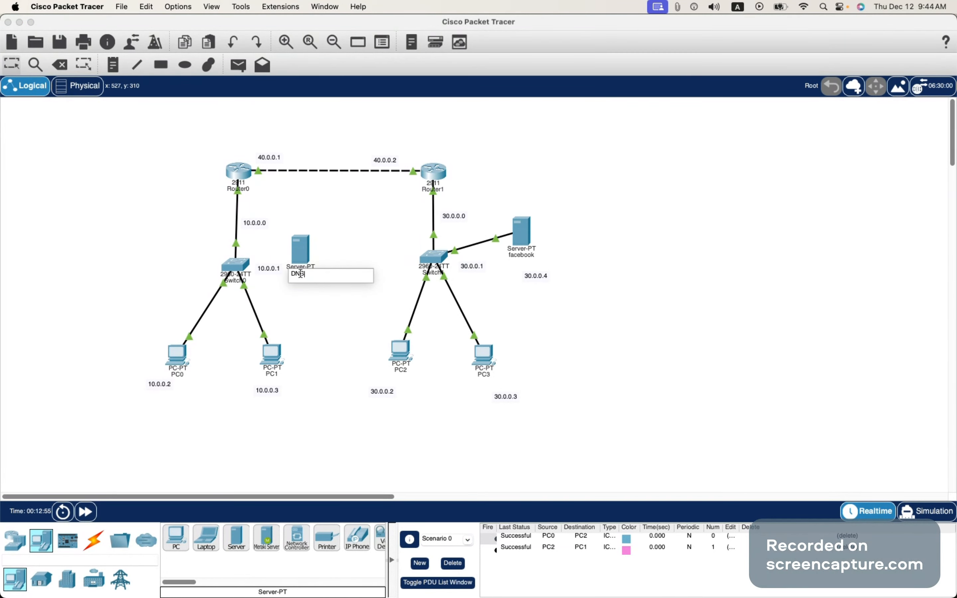
key(Return)
Add a note reading 10.0.0.4 below the DNS server in the workspace.
double_click(266, 389)
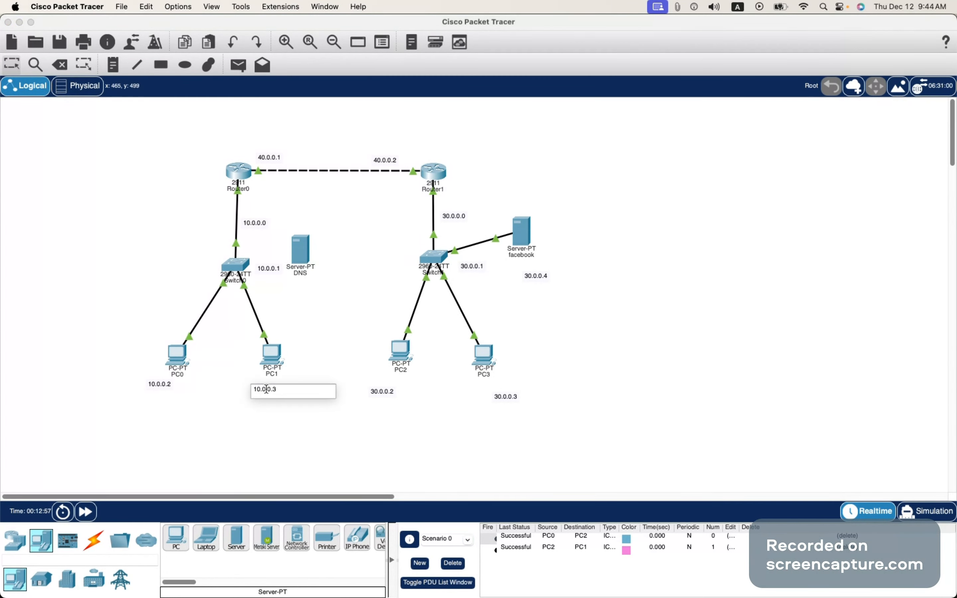
click(114, 64)
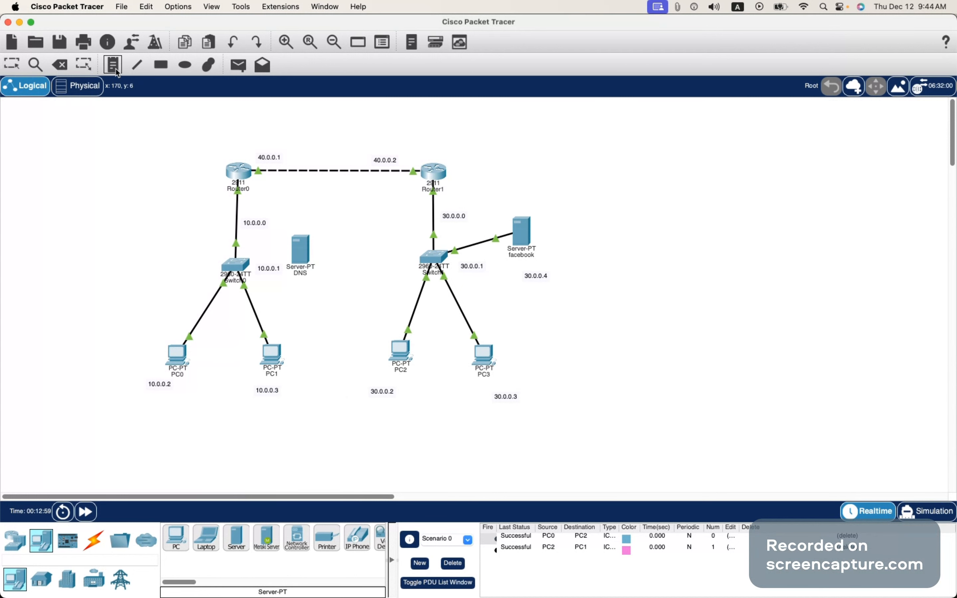
click(291, 283)
text(10.0.0.3)
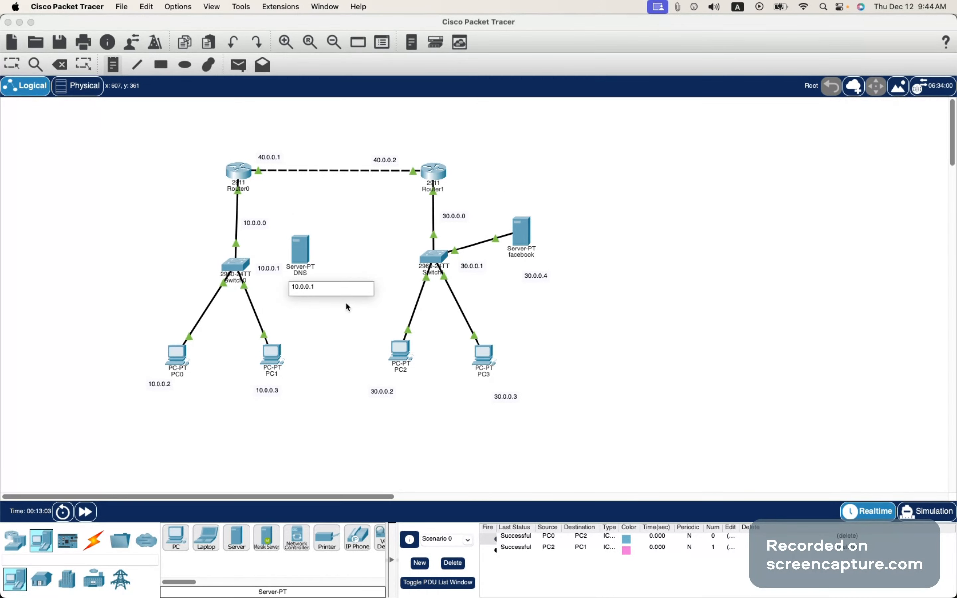
text(4)
key(super+a)
key(super+c)
click(331, 357)
click(305, 246)
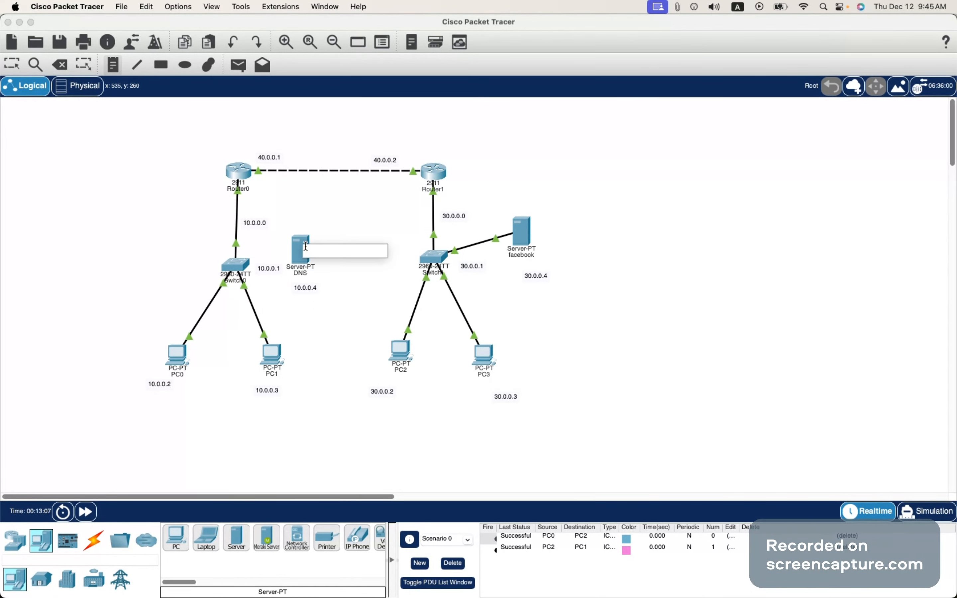
key(Escape)
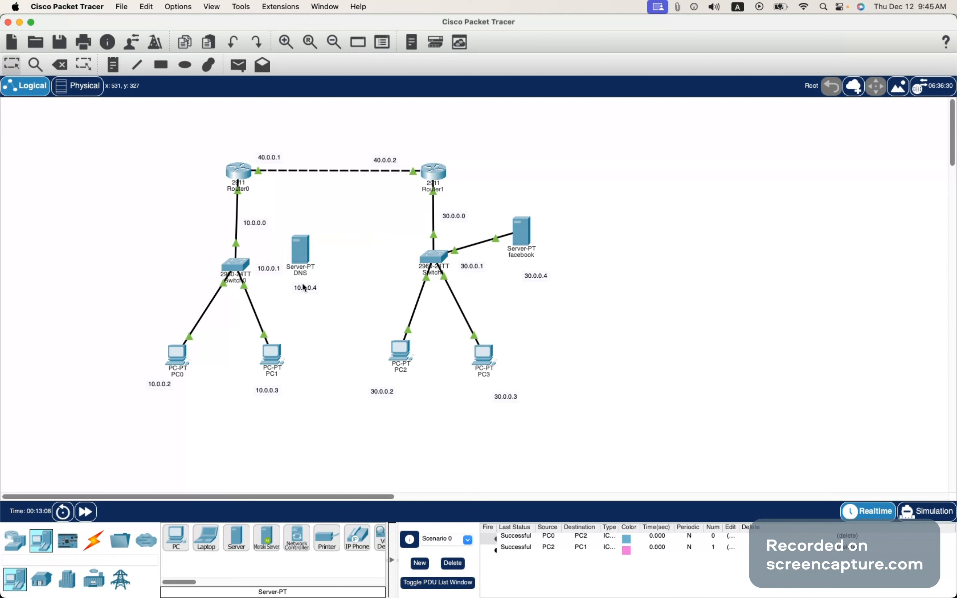
Give the DNS server the static IP address 10.0.0.4, subnet mask 255.0.0.0 and default gateway 10.0.0.1.
click(299, 247)
click(520, 159)
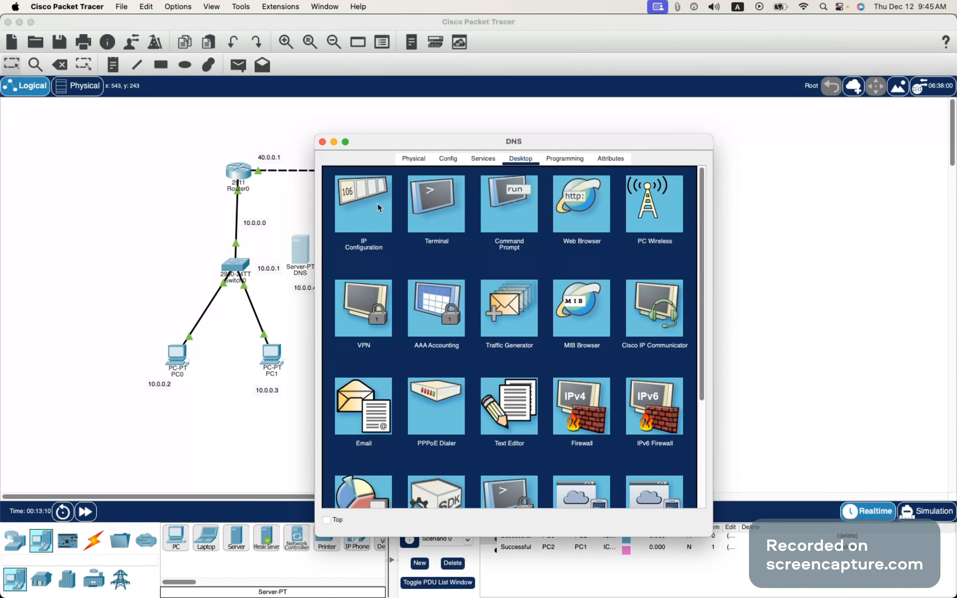
click(379, 206)
click(479, 235)
text(10.0.0.4)
click(494, 245)
drag(481, 265, 421, 266)
key(super+v)
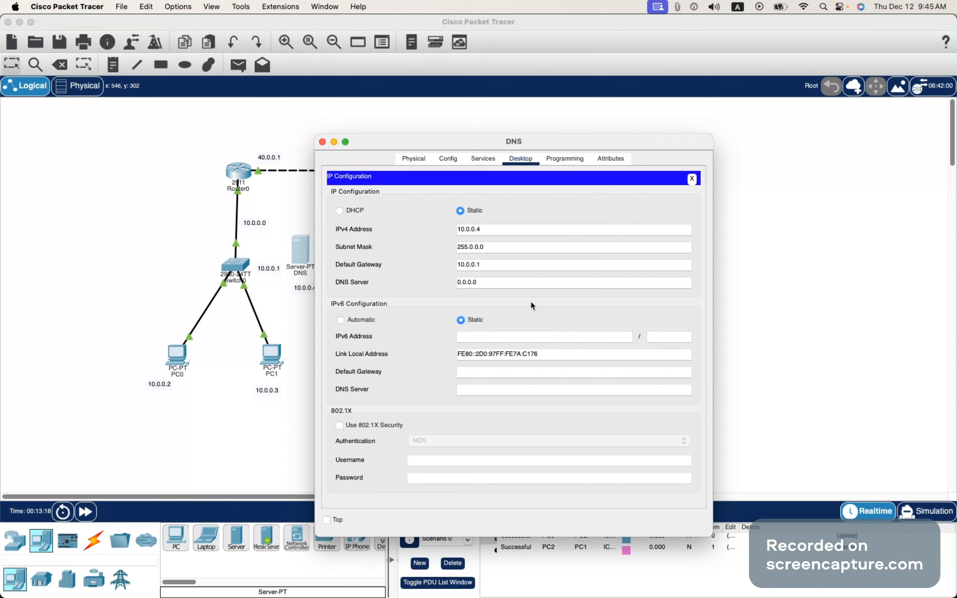
Add an A record on the DNS server that maps facebook.com to 30.0.0.4.
click(483, 160)
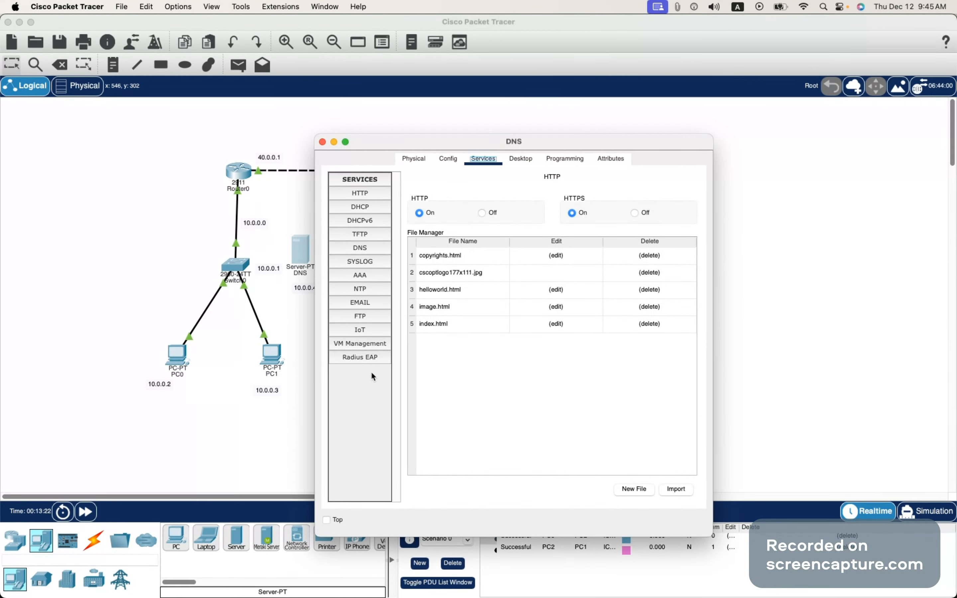
click(366, 256)
drag(513, 143, 764, 125)
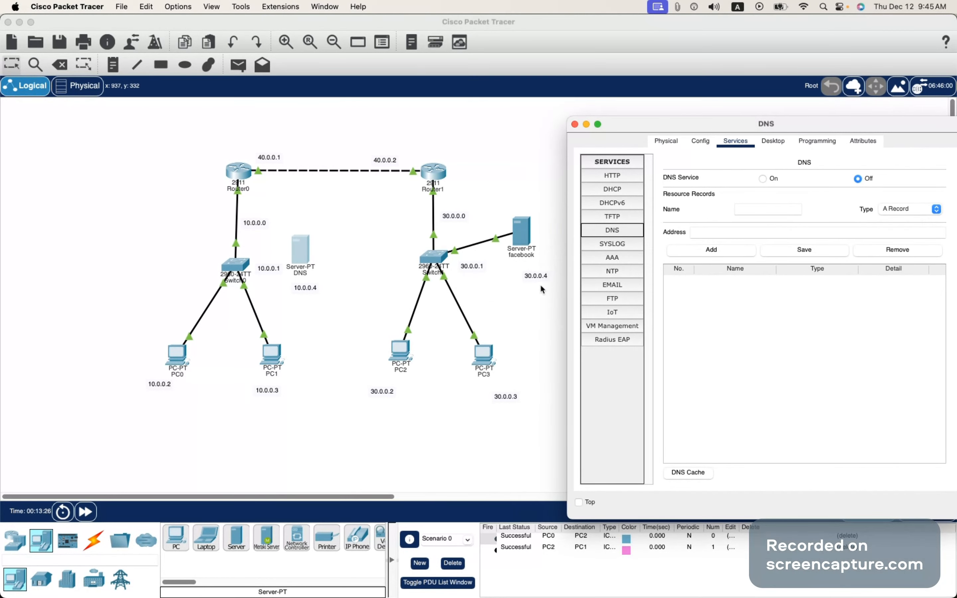
click(719, 232)
text(30.0.0.4)
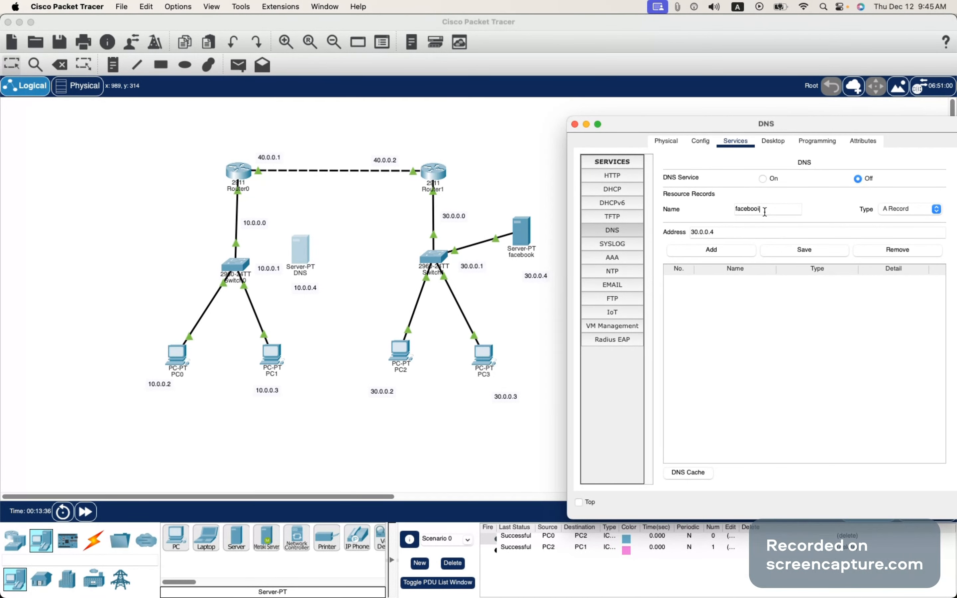
drag(723, 232, 690, 231)
key(super+c)
click(724, 251)
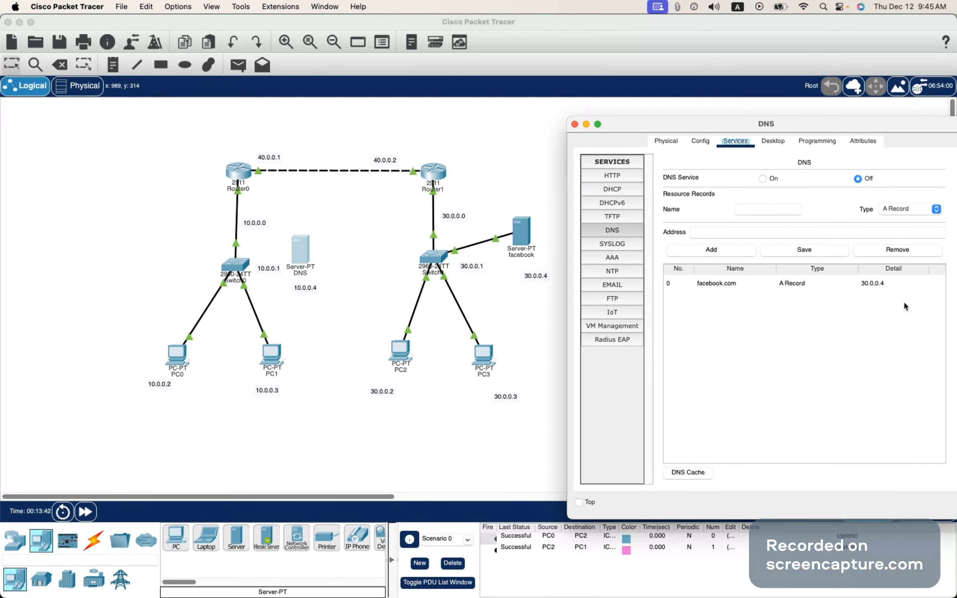
Turn on the DNS service on the DNS server and close its window.
click(763, 179)
drag(788, 125, 565, 103)
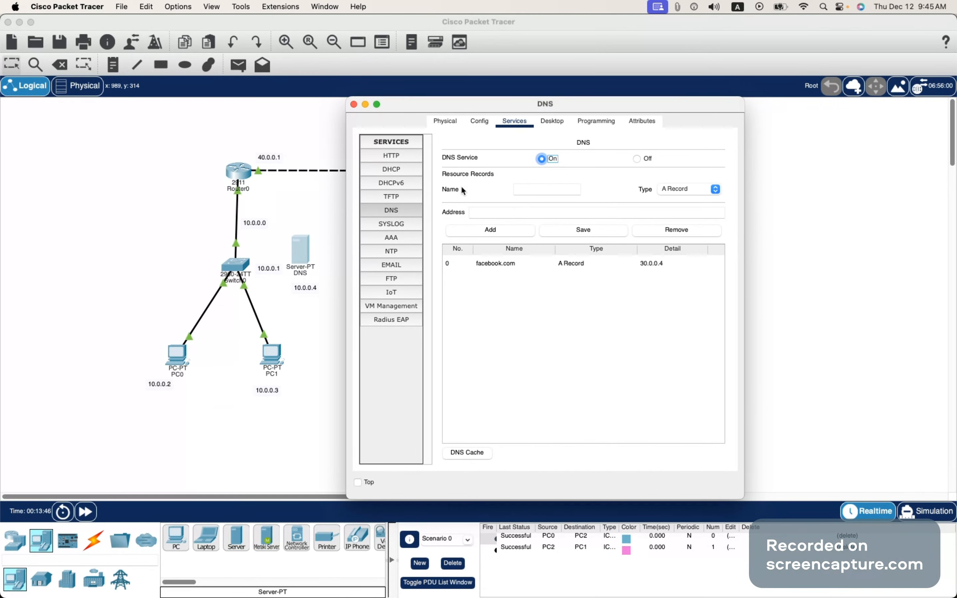
click(354, 104)
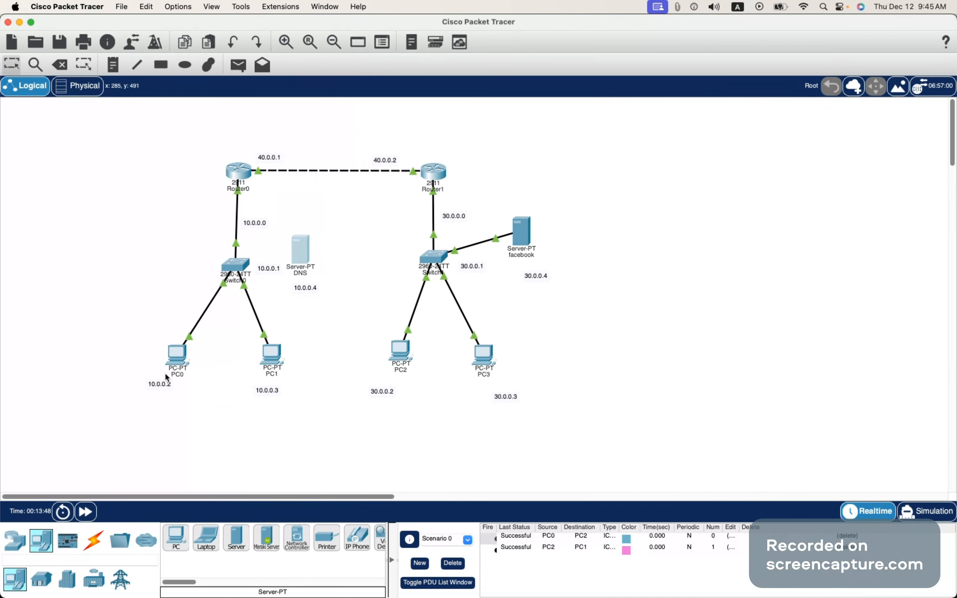
Request facebook.com in PC0's web browser to test name resolution.
click(176, 356)
click(627, 211)
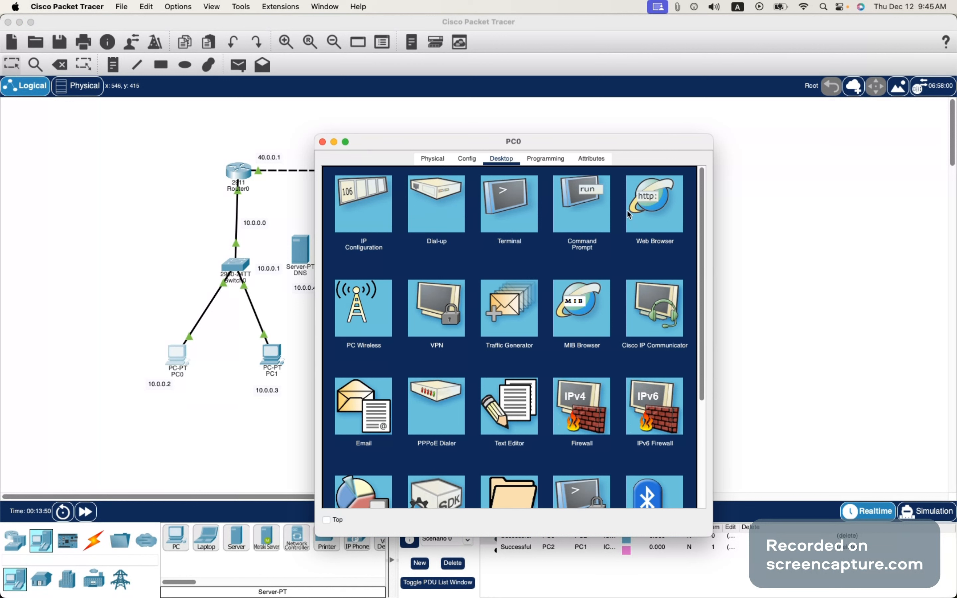
click(669, 212)
click(445, 197)
text(30.0.0.4)
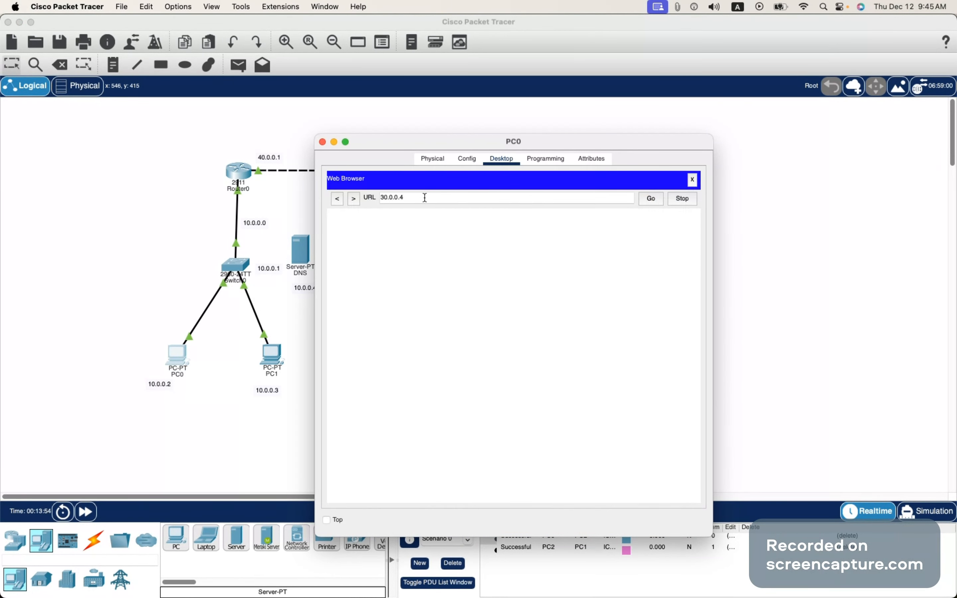
drag(425, 198, 314, 197)
text(facebook.com)
key(Return)
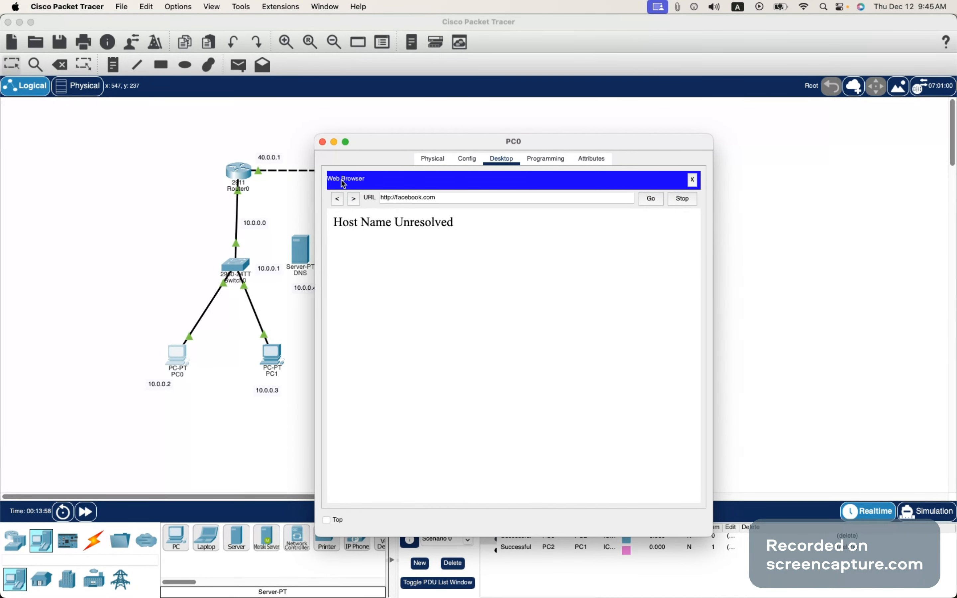
click(322, 142)
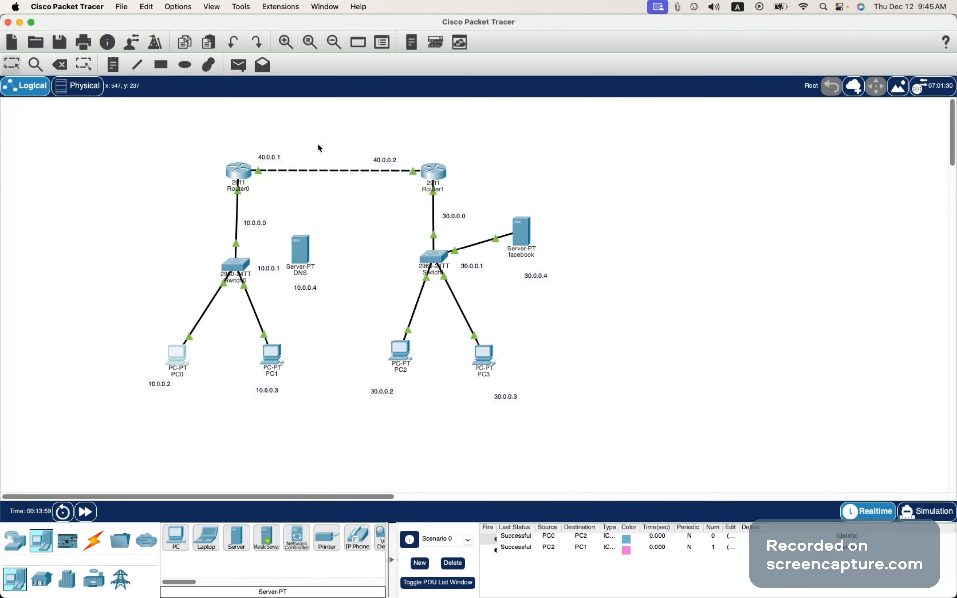
Set the DNS server address in PC0's IP configuration to 30.0.0.4.
click(180, 359)
click(383, 212)
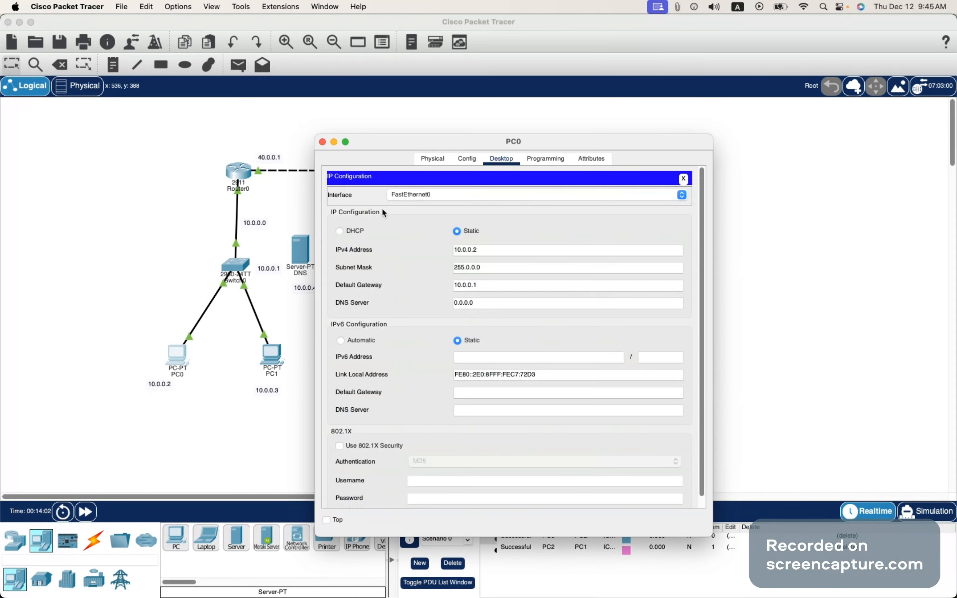
drag(488, 301, 416, 305)
drag(404, 154, 465, 154)
drag(543, 302, 486, 300)
key(super+v)
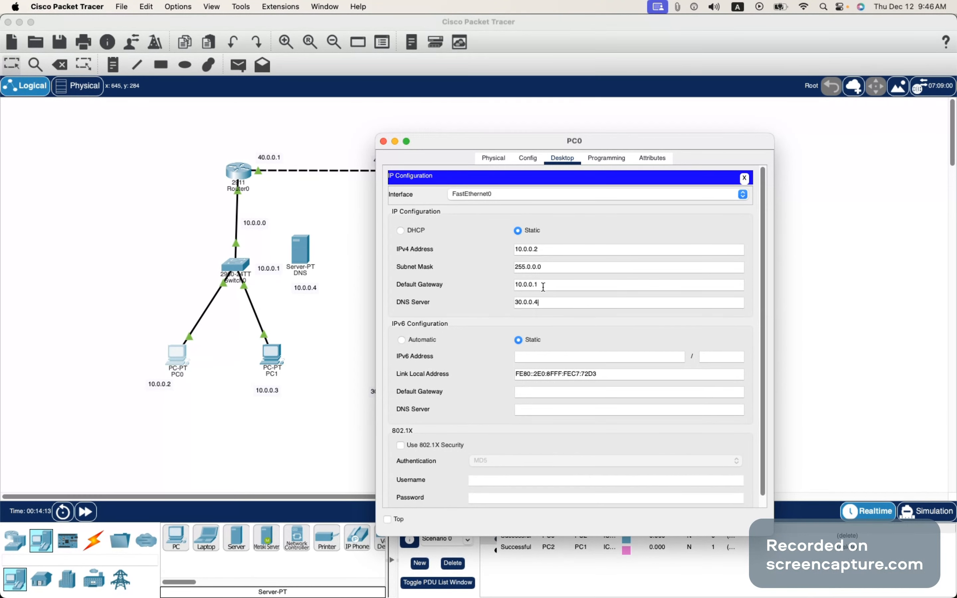
drag(552, 301, 494, 299)
key(super+c)
click(384, 141)
Request facebook.com in PC0's web browser again to test the DNS server address entered on PC0.
click(183, 351)
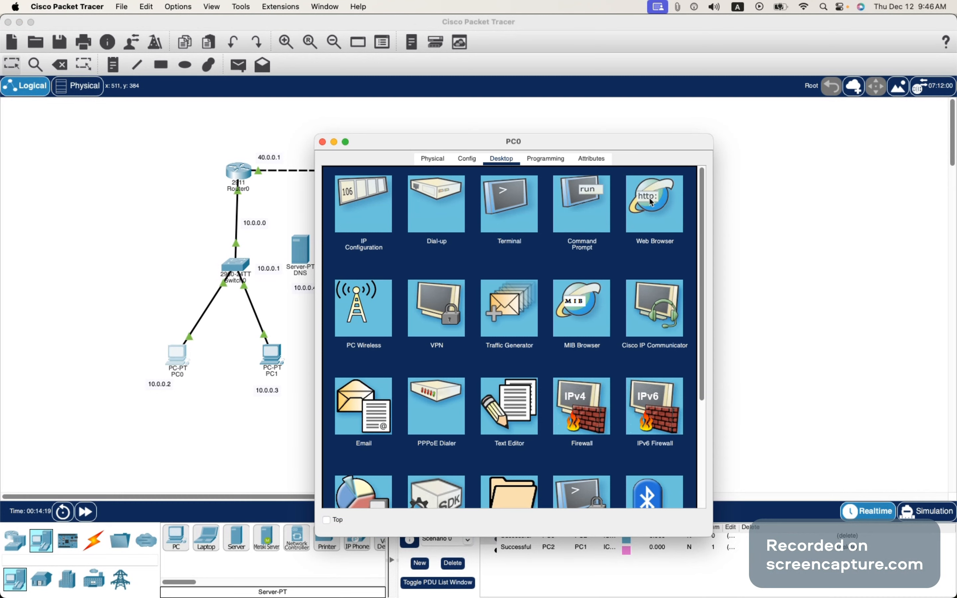
click(653, 208)
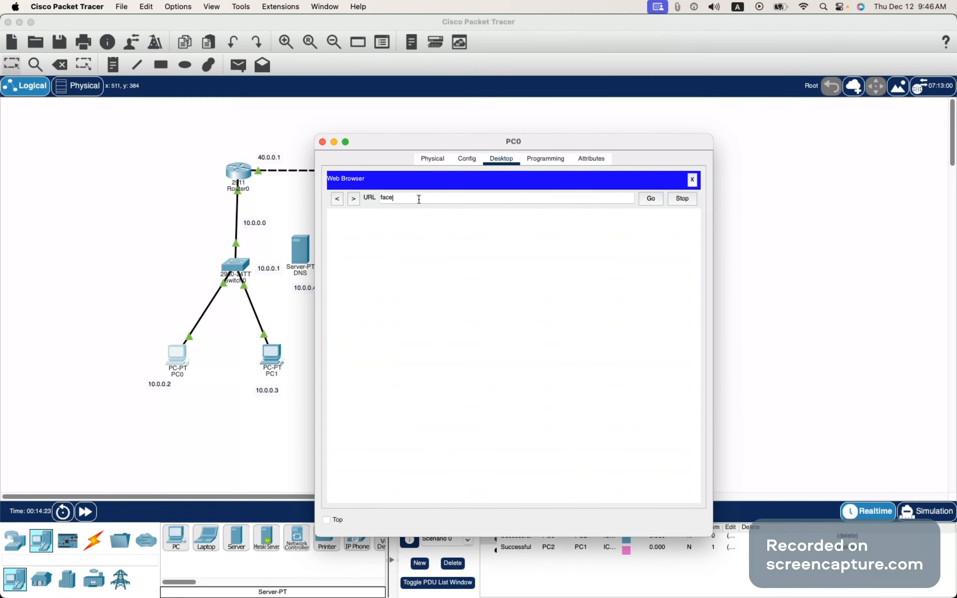
text(facebook.com)
key(Return)
click(646, 199)
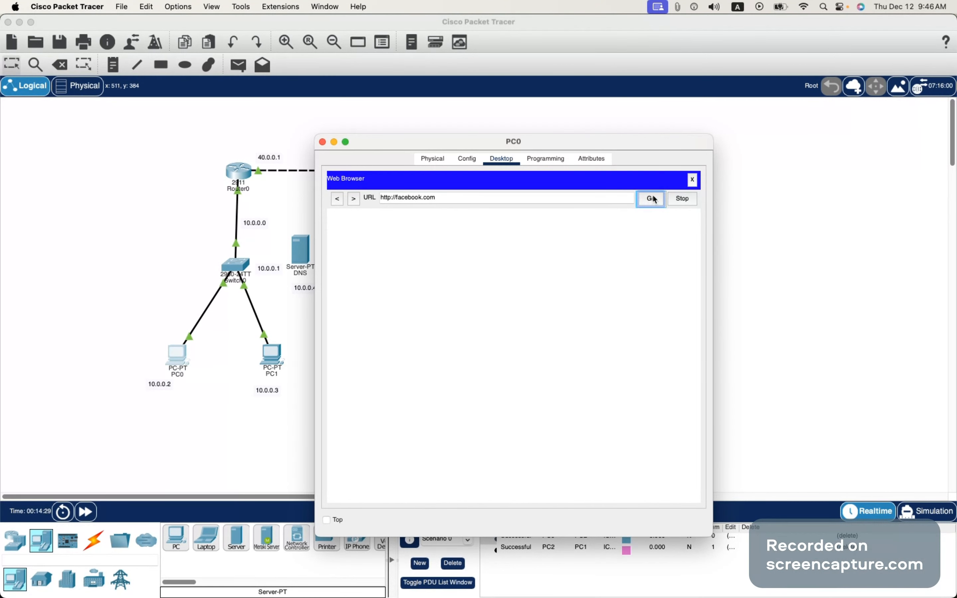
click(469, 166)
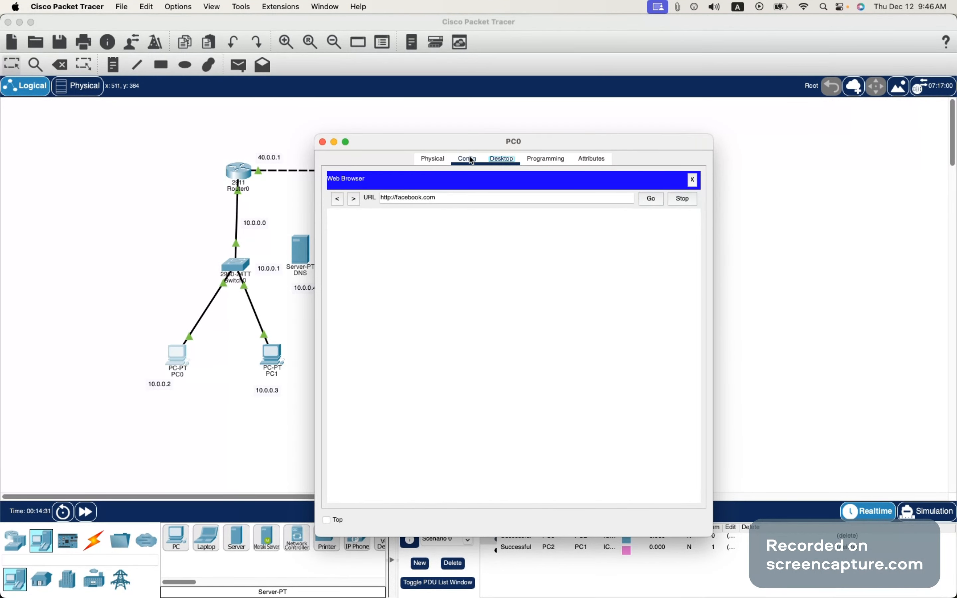
click(501, 159)
click(650, 198)
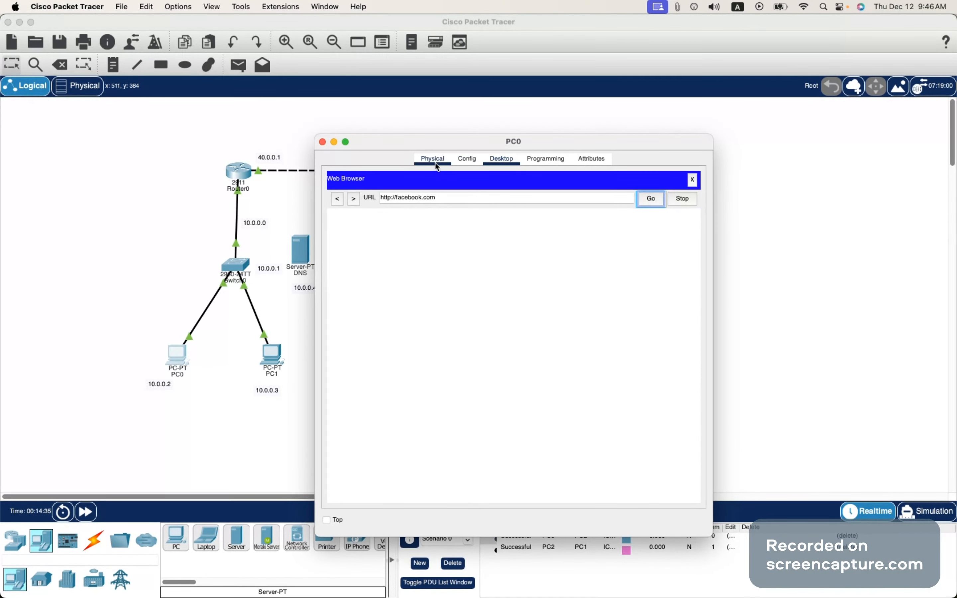
Load 30.0.0.4 in PC0's web browser to check access to the facebook server by IP address.
drag(435, 198, 395, 196)
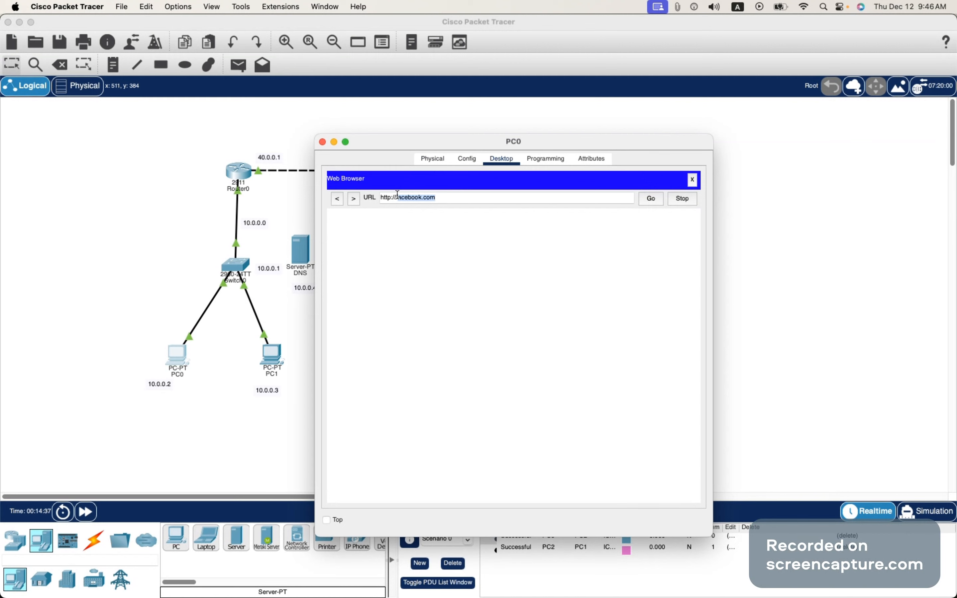
key(BackSpace)
text(10.)
click(649, 199)
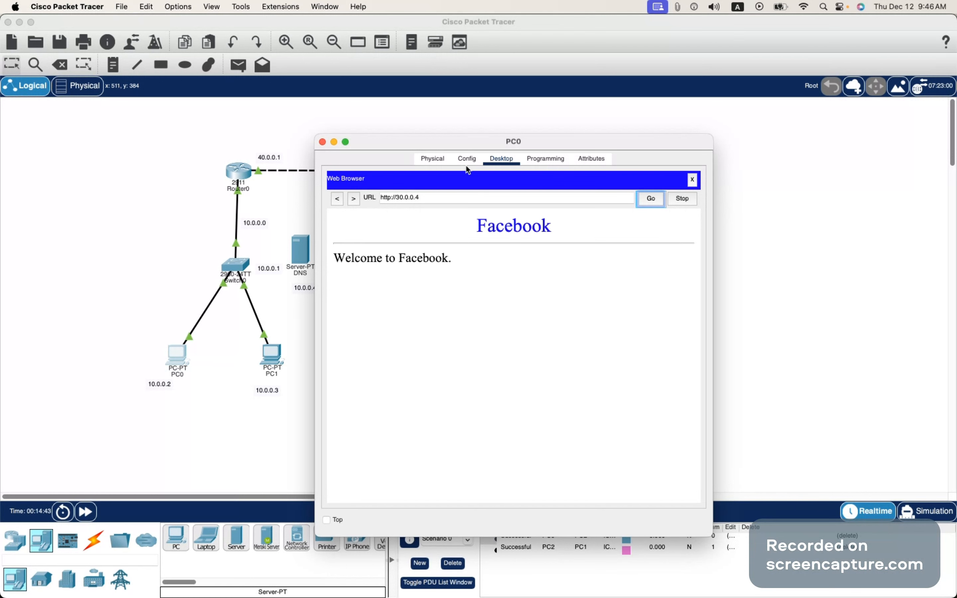
click(692, 179)
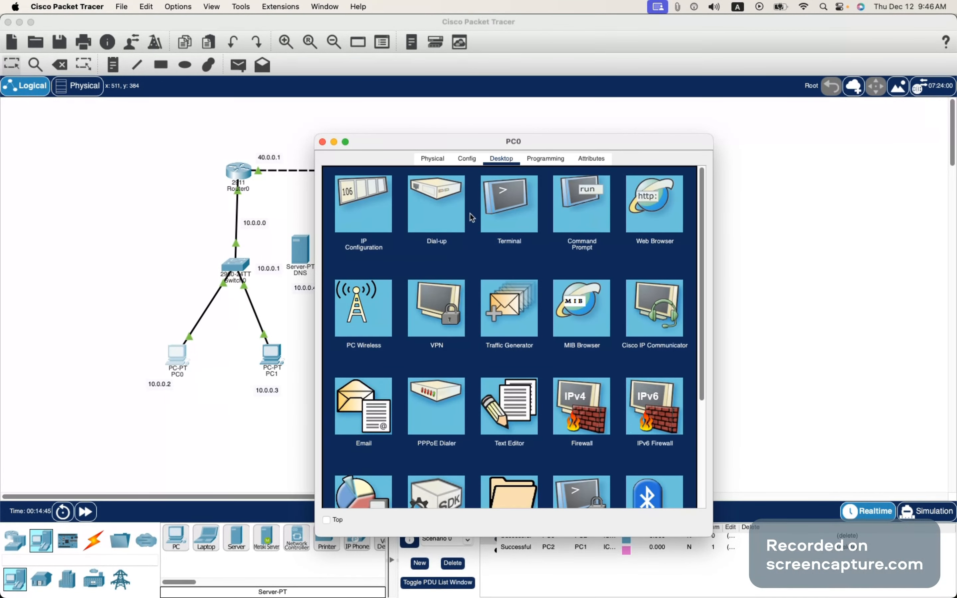
Correct the DNS server address in PC0's IP configuration to 10.0.0.4.
click(361, 216)
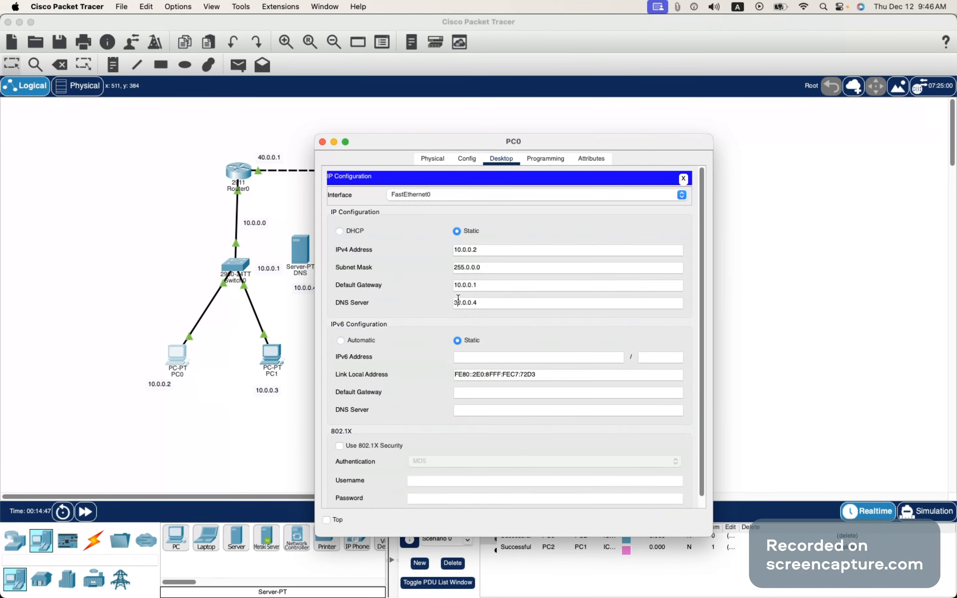
drag(376, 143, 423, 143)
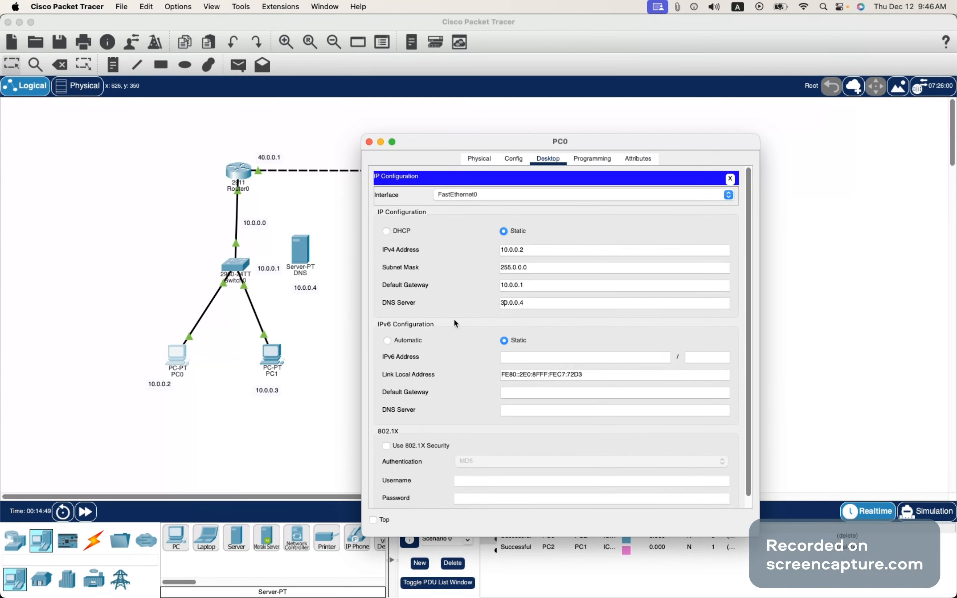
key(BackSpace)
text(1)
drag(536, 304, 481, 302)
click(730, 179)
Retest facebook.com in PC0's web browser with the corrected DNS server address, then close PC0's window.
drag(577, 139, 765, 121)
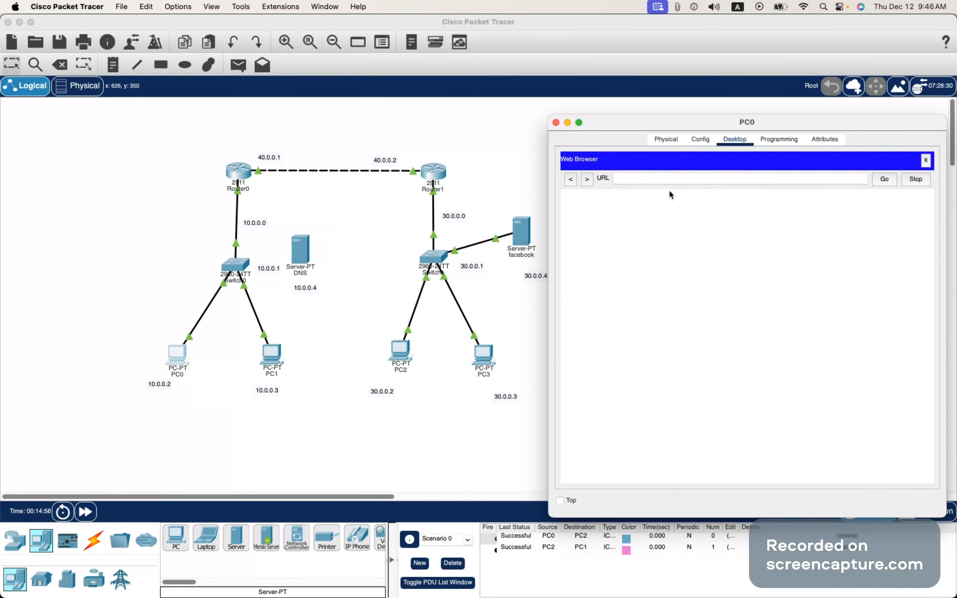
text(facebook.com)
key(Return)
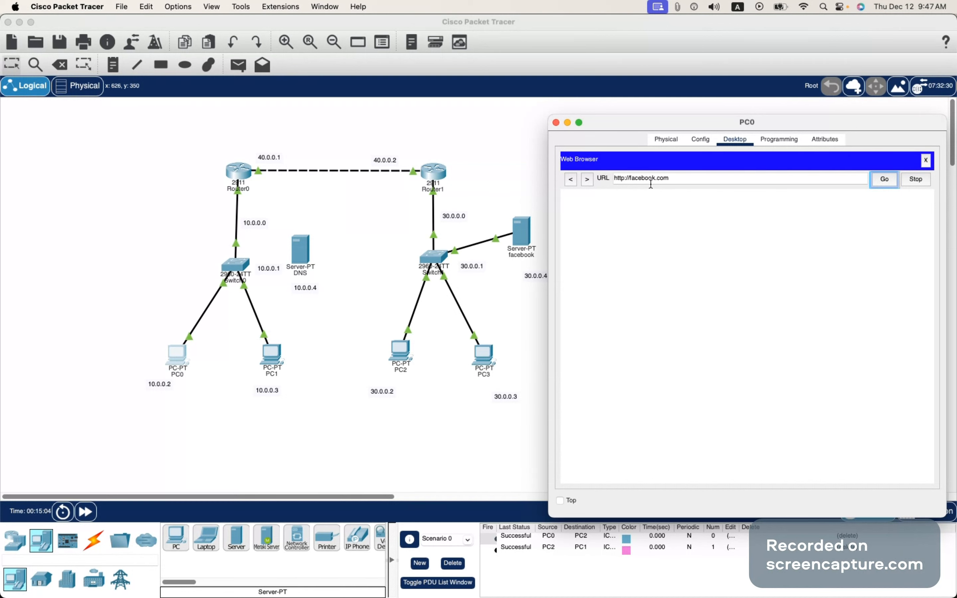
drag(676, 178, 628, 179)
key(super+c)
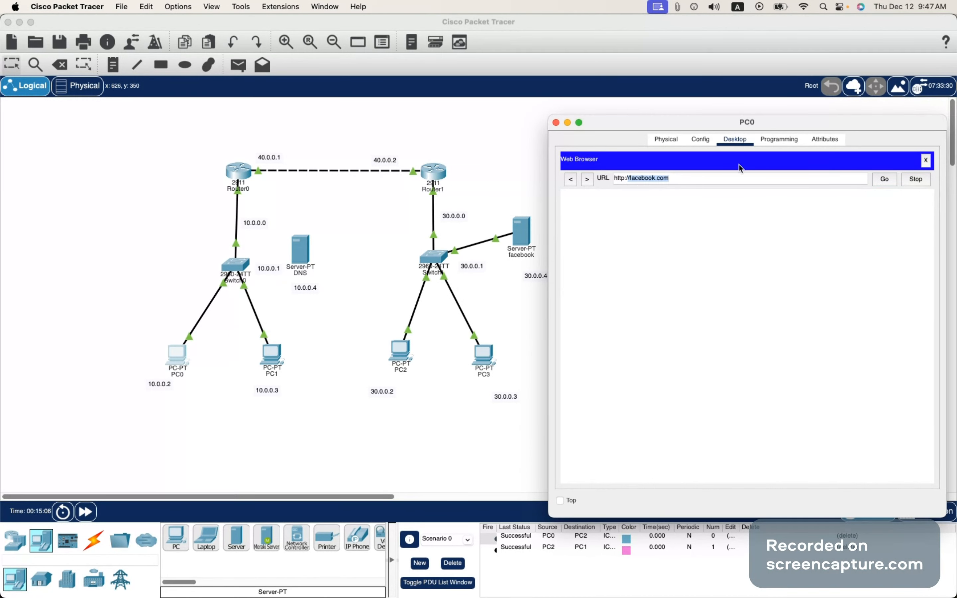
key(BackSpace)
click(555, 123)
Open the IP configuration of the DNS server.
click(308, 249)
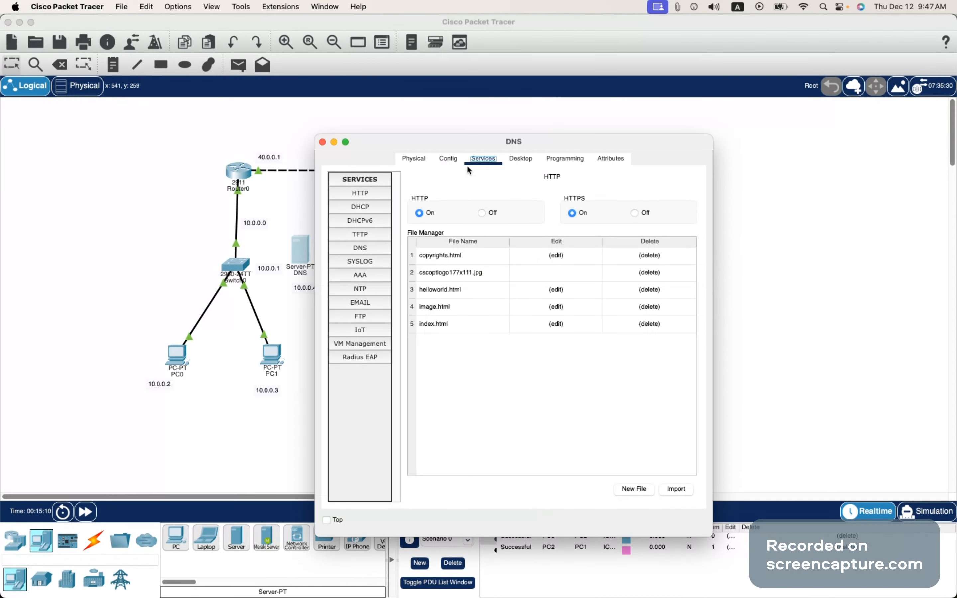
click(518, 162)
click(374, 213)
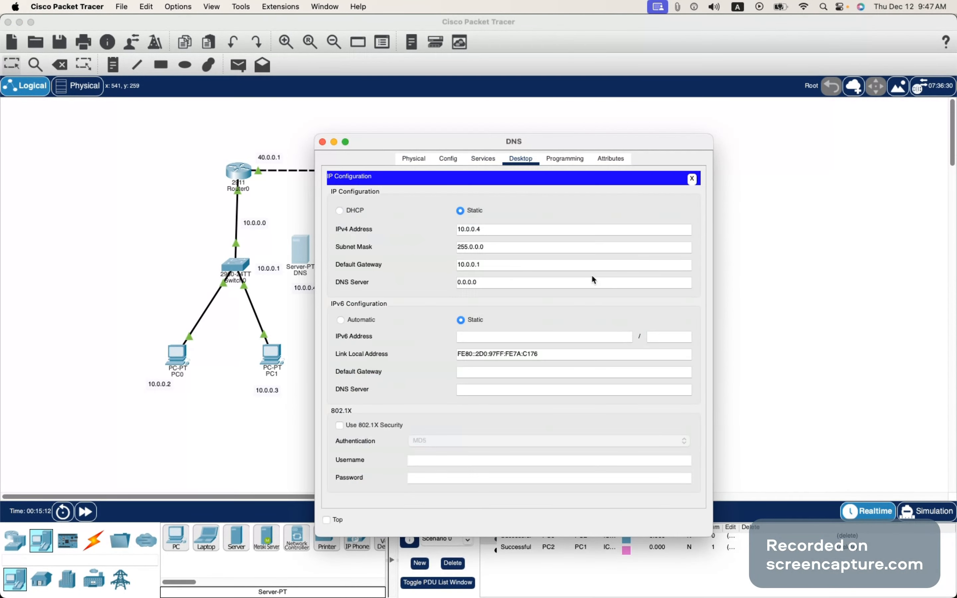
drag(506, 279, 395, 283)
key(super+v)
click(478, 233)
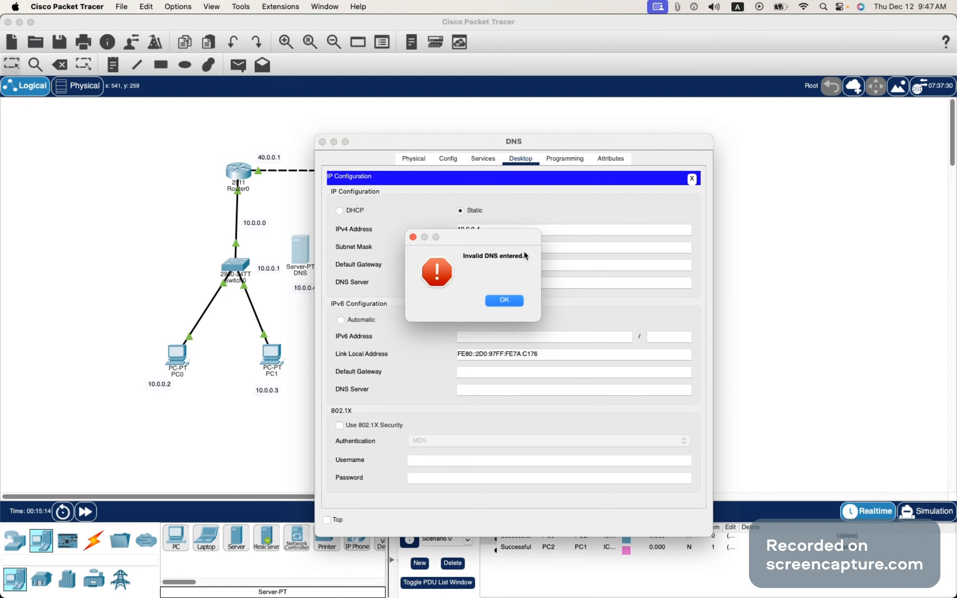
click(505, 301)
Copy the DNS server's IPv4 address 10.0.0.4 into its DNS Server setting and close the IP configuration.
drag(493, 228, 426, 224)
key(super+c)
click(483, 283)
key(super+v)
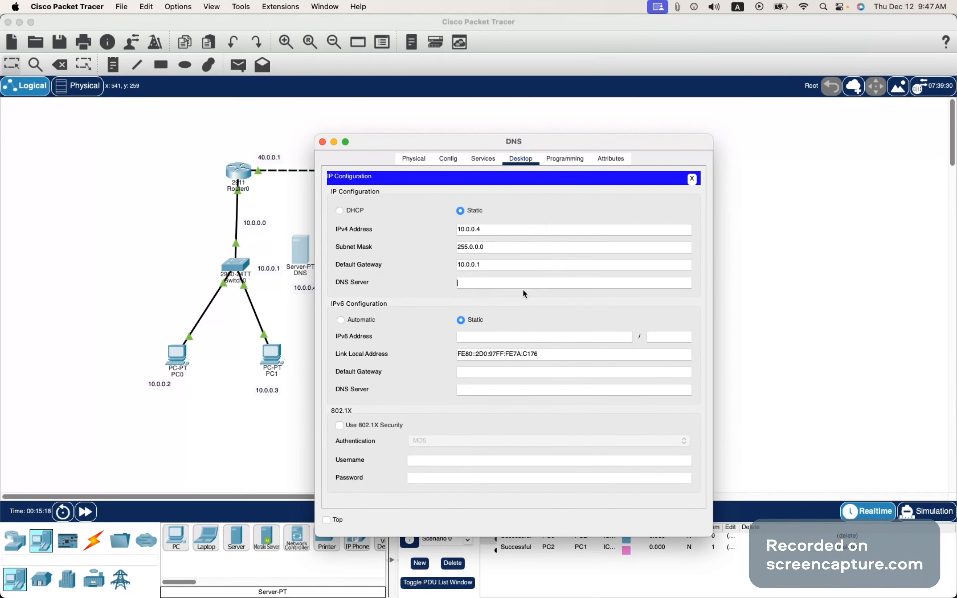
drag(489, 226, 448, 224)
click(480, 282)
key(super+v)
click(493, 162)
click(692, 179)
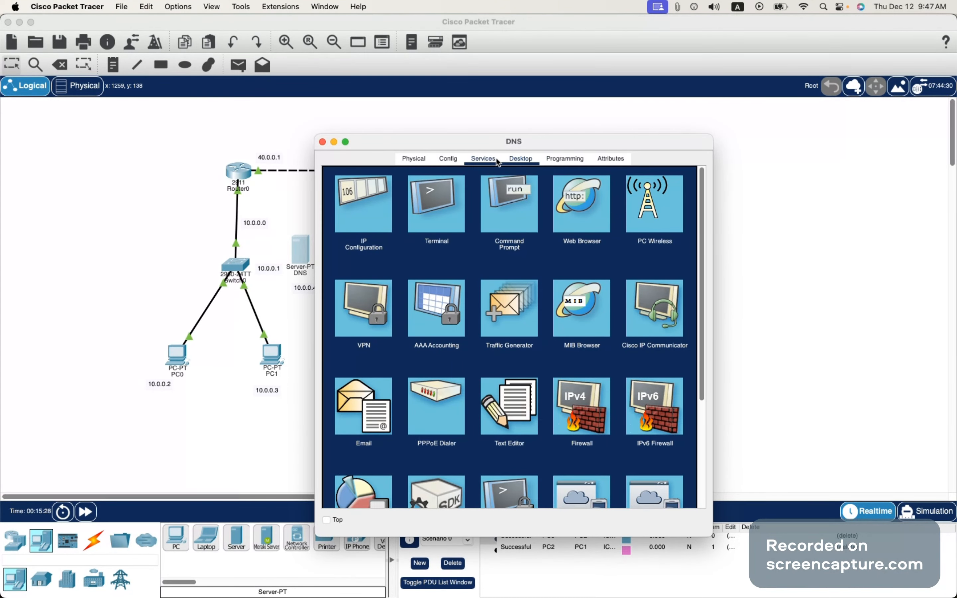
Check the facebook.com A record in the DNS server's DNS service against the facebook server's address on the workspace.
click(483, 159)
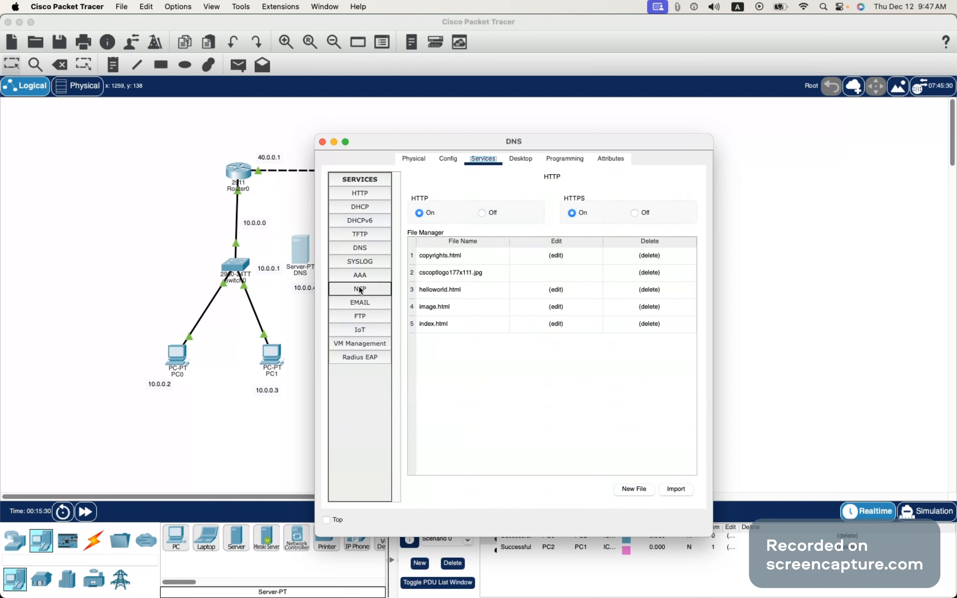
click(361, 248)
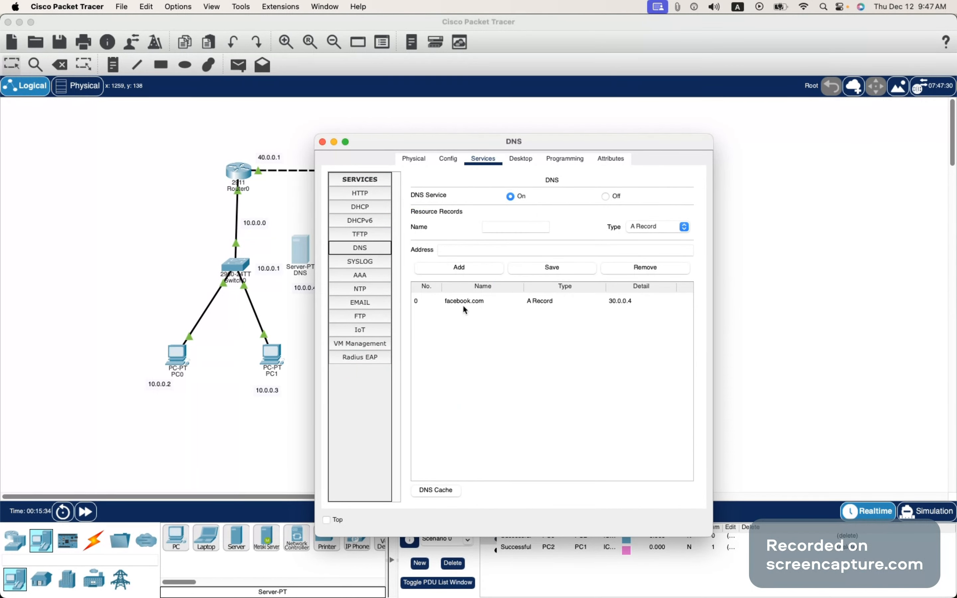
drag(631, 139, 398, 118)
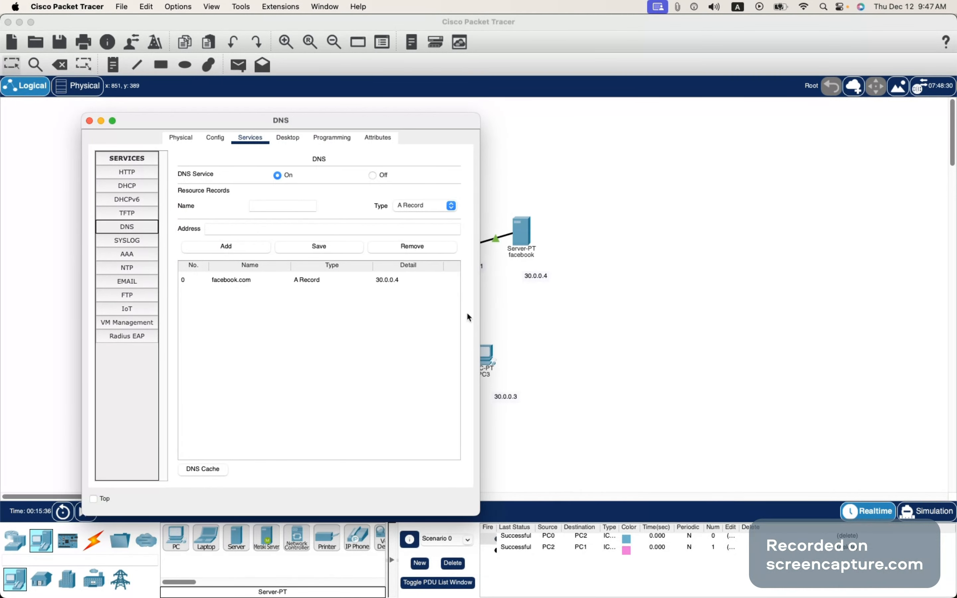
Request facebook.com in the DNS server's web browser to test name resolution.
click(288, 137)
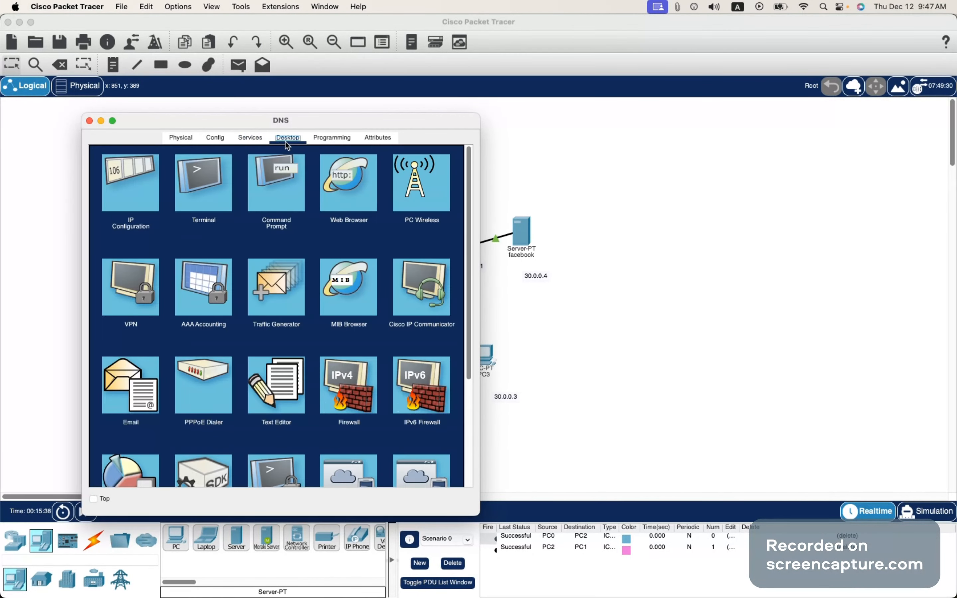
click(348, 190)
key(super+v)
key(super+a)
text(facebook)
key(Return)
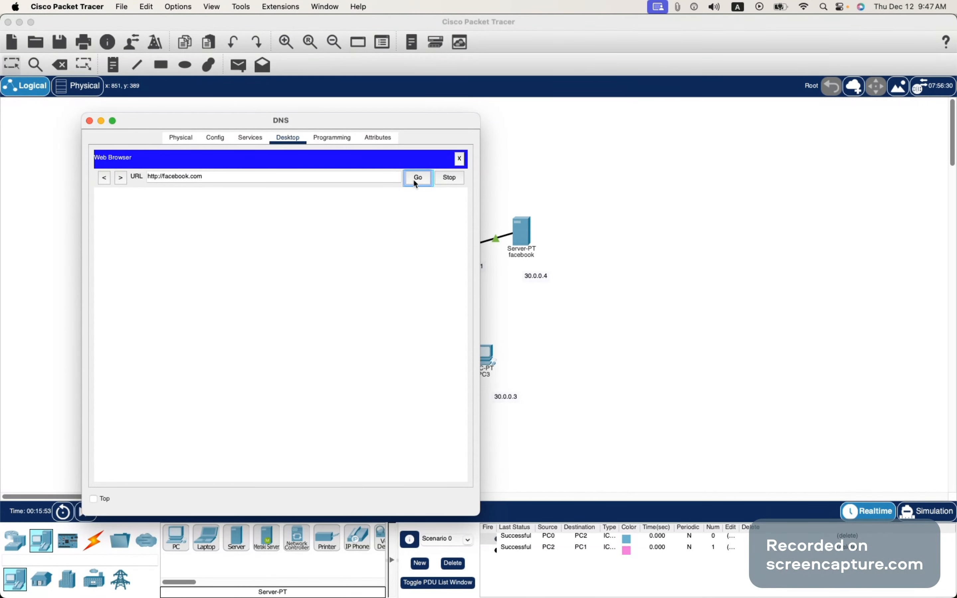
Request 30.0.0.4 in the DNS server's web browser to test access to the facebook server by IP address.
drag(204, 177, 166, 177)
text(30)
key(BackSpace)
key(BackSpace)
key(BackSpace)
text(30.0.0.4)
drag(204, 178, 171, 177)
Review the DNS server's service, configuration and physical settings, and close its window.
click(250, 137)
click(214, 139)
click(181, 138)
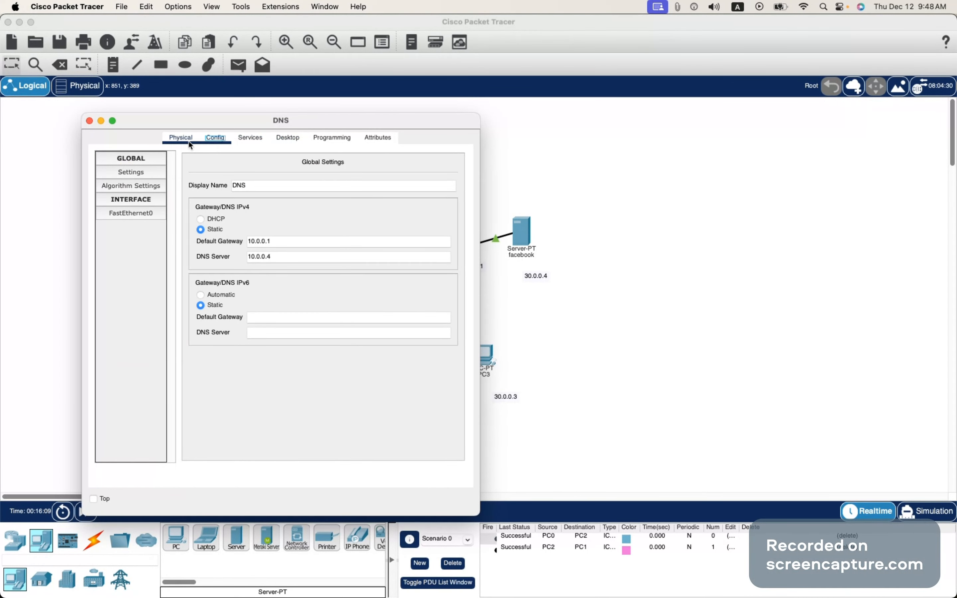
click(90, 121)
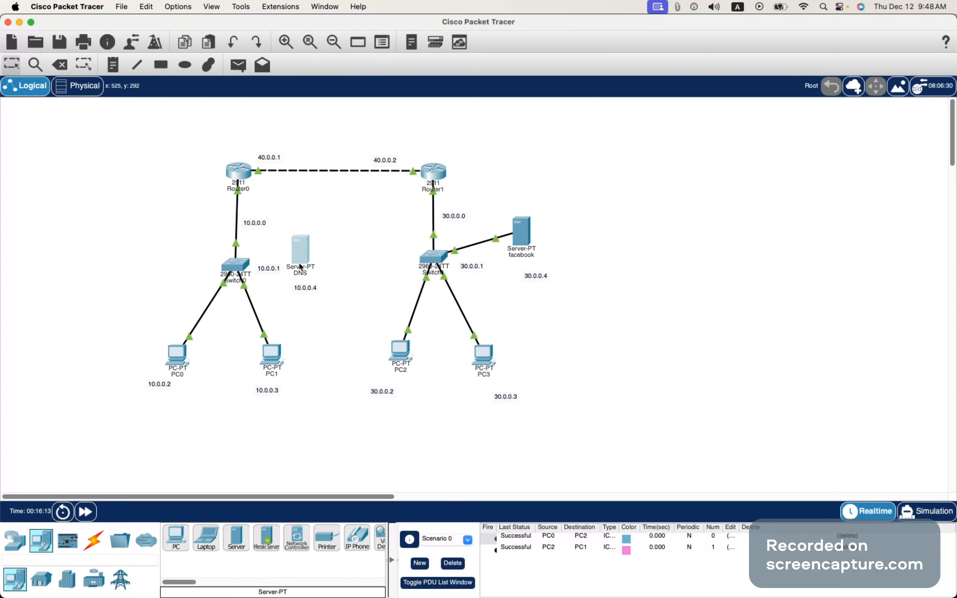
Reposition the DNS server slightly and connect it to Switch0 with an automatically chosen connection.
drag(299, 263, 341, 264)
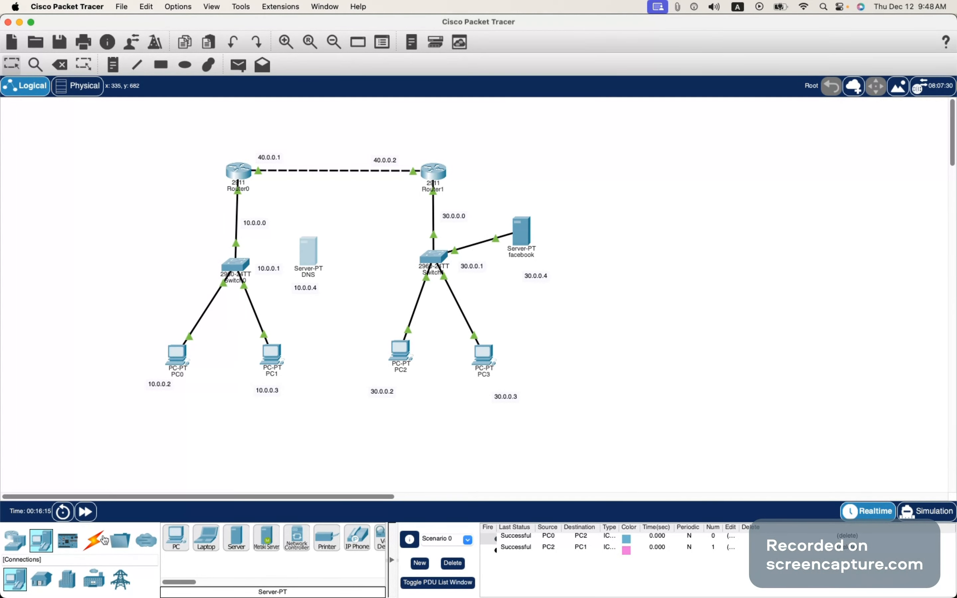
click(93, 540)
click(236, 272)
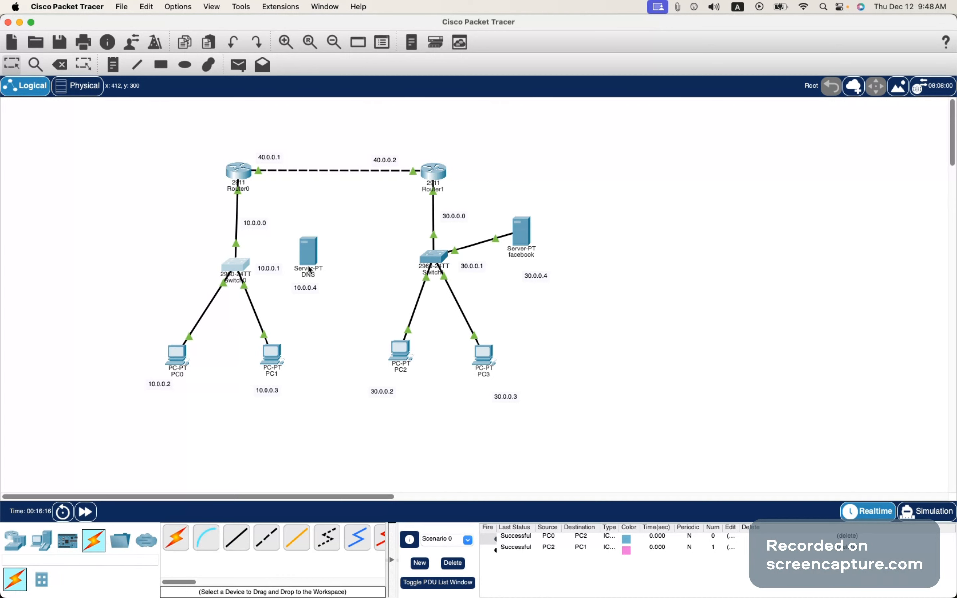
click(323, 142)
click(176, 537)
click(236, 264)
click(308, 255)
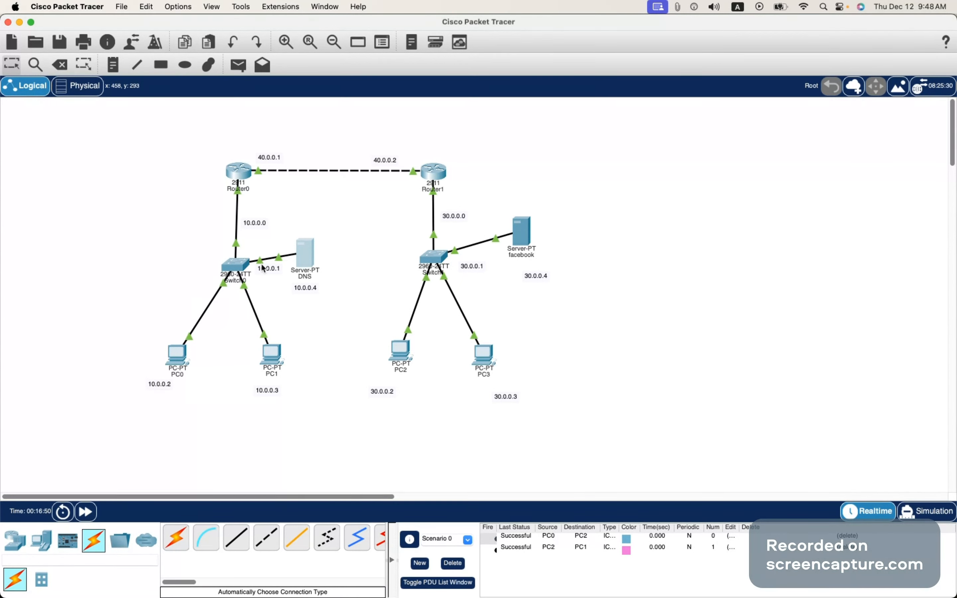
Ping 30.0.0.4 from the DNS server's command prompt to test the new link to the network.
click(303, 255)
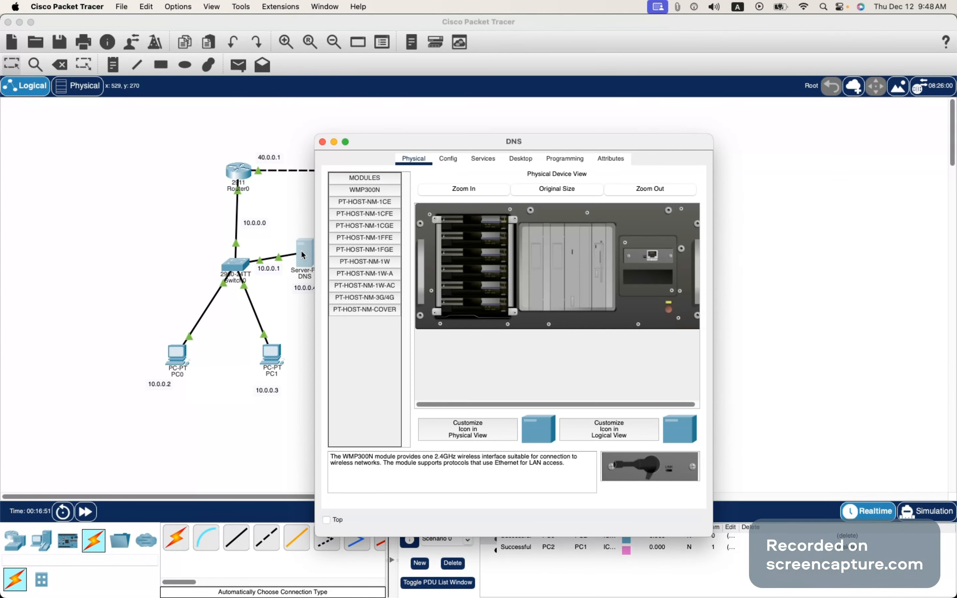
click(530, 159)
click(524, 214)
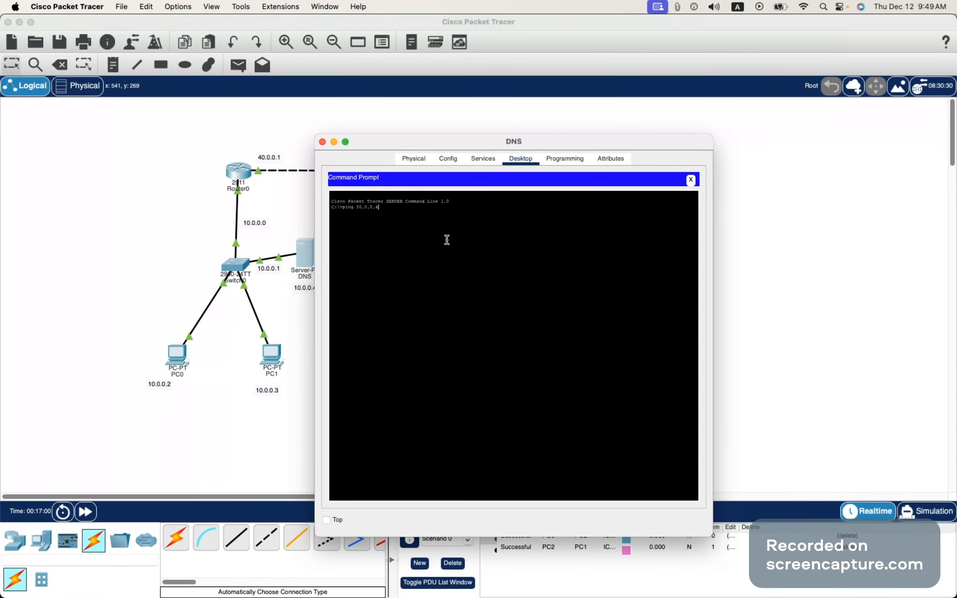
key(Return)
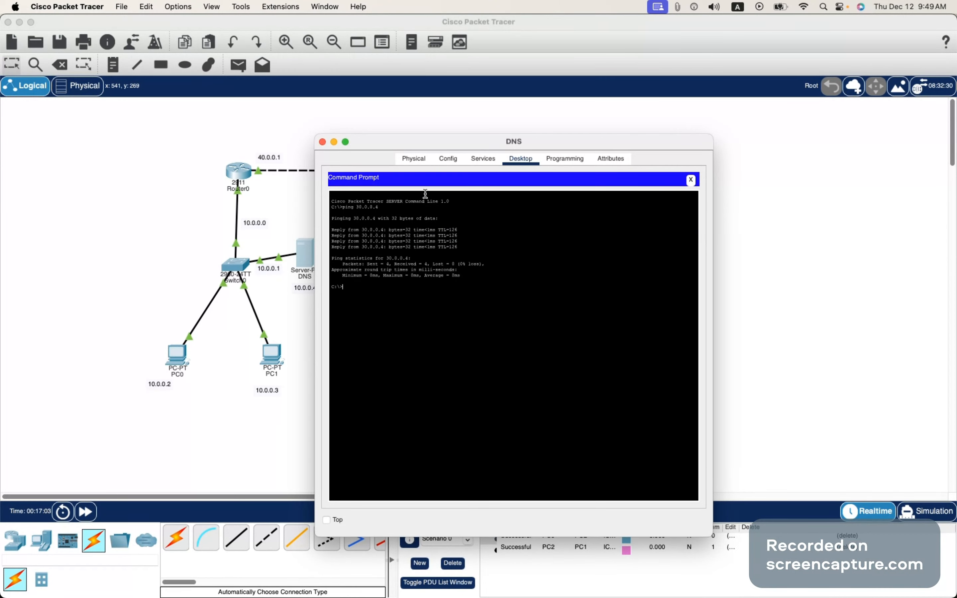
click(691, 180)
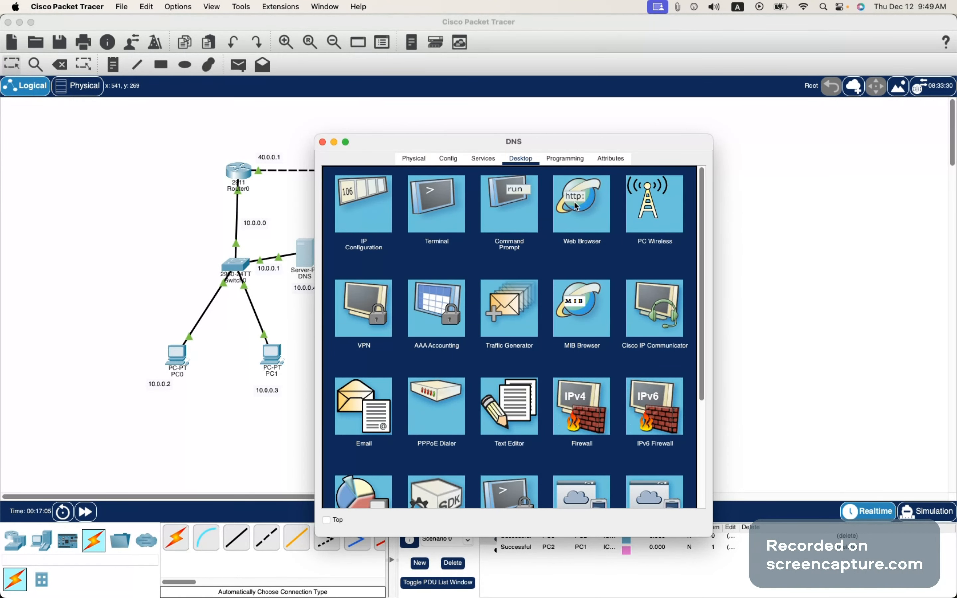
Load facebook.com in the DNS server's web browser, and close the server's window.
click(578, 212)
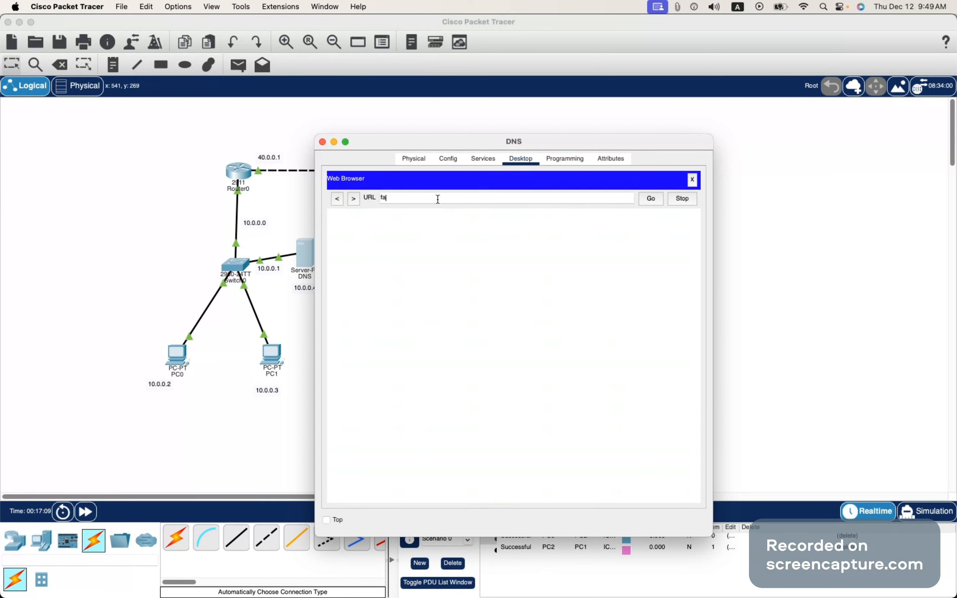
text(facebook.com)
key(Return)
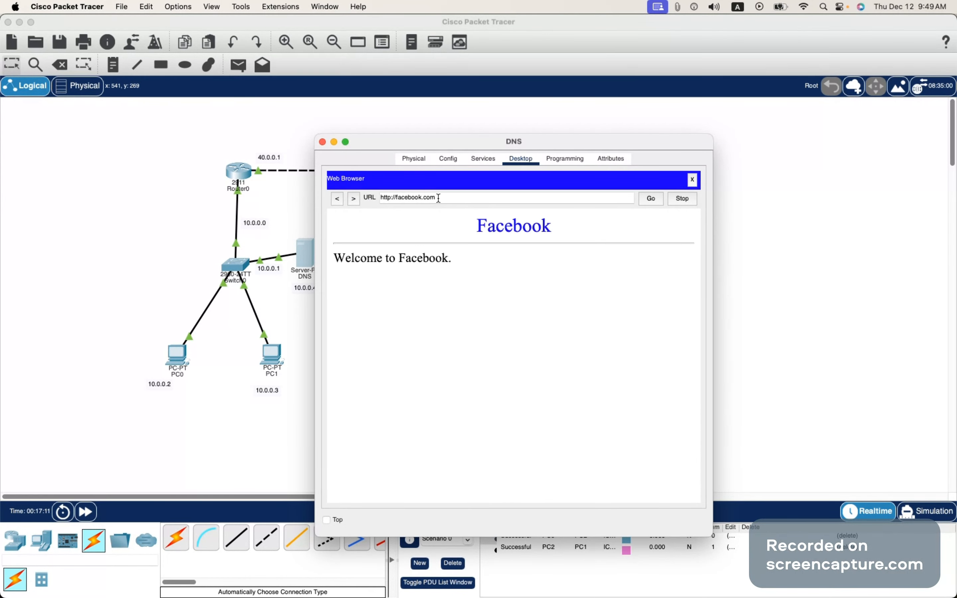
drag(471, 224, 556, 284)
click(556, 284)
click(322, 142)
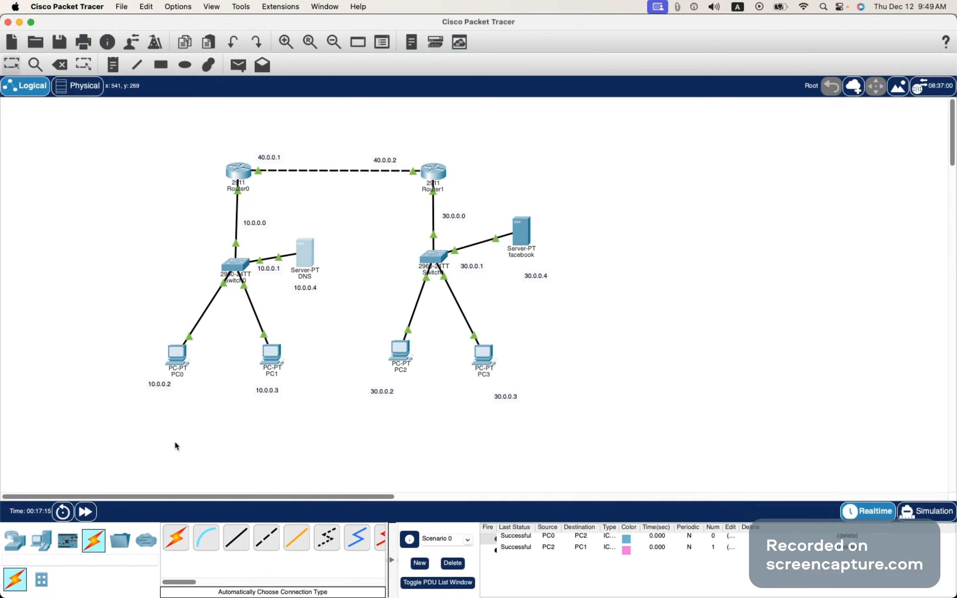
Load facebook.com in PC0's web browser to test the connected DNS server, and close PC0's window.
click(176, 356)
click(664, 222)
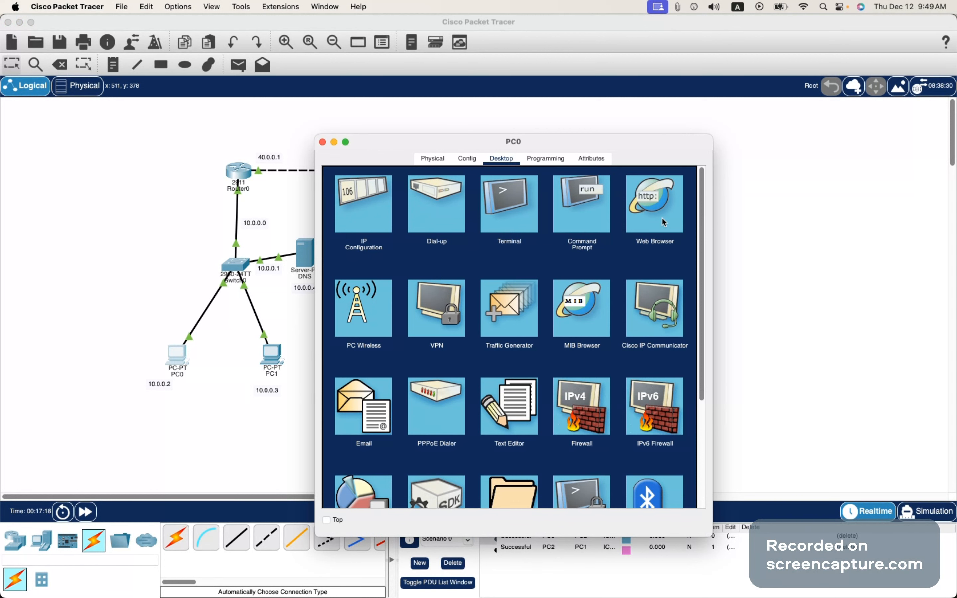
click(664, 212)
click(411, 199)
text(facebook.com)
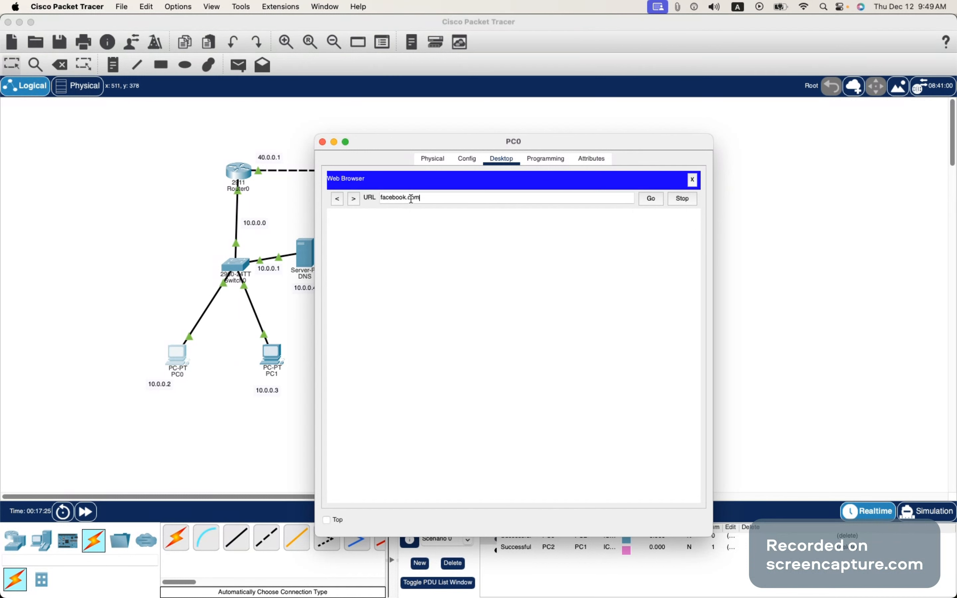
click(653, 199)
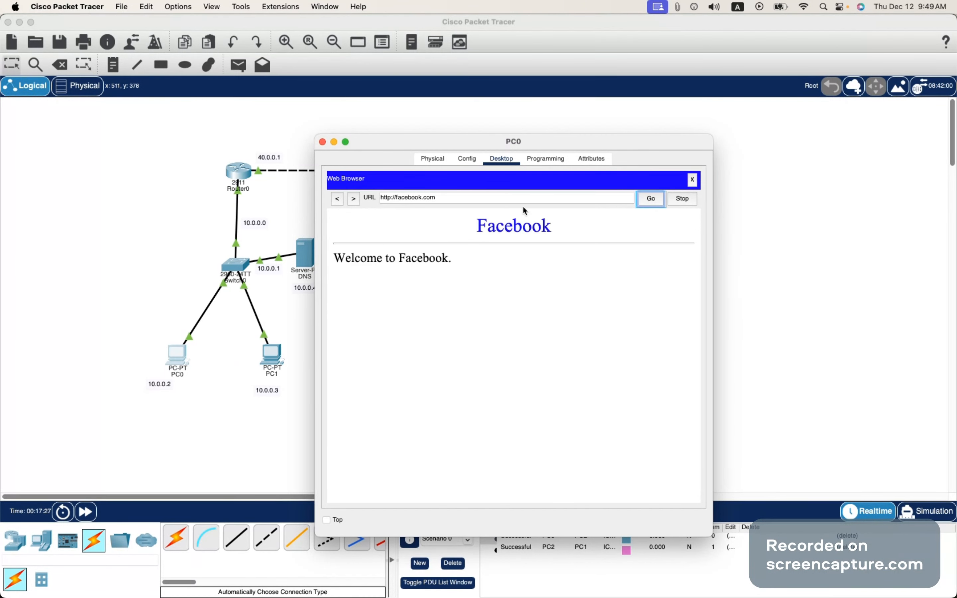
click(322, 142)
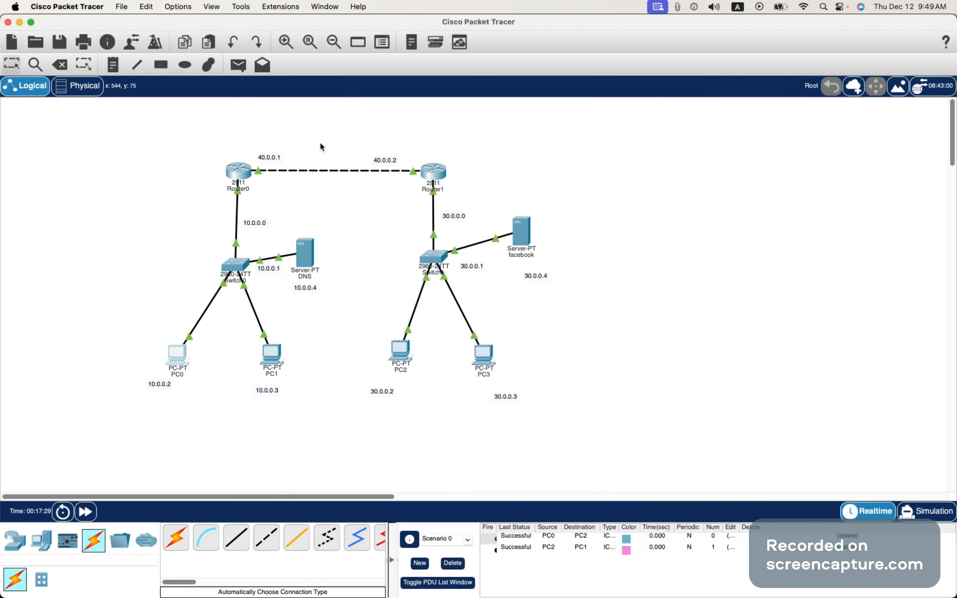
Inspect the DNS server setting in PC1's IP configuration, and close PC1's window.
click(272, 352)
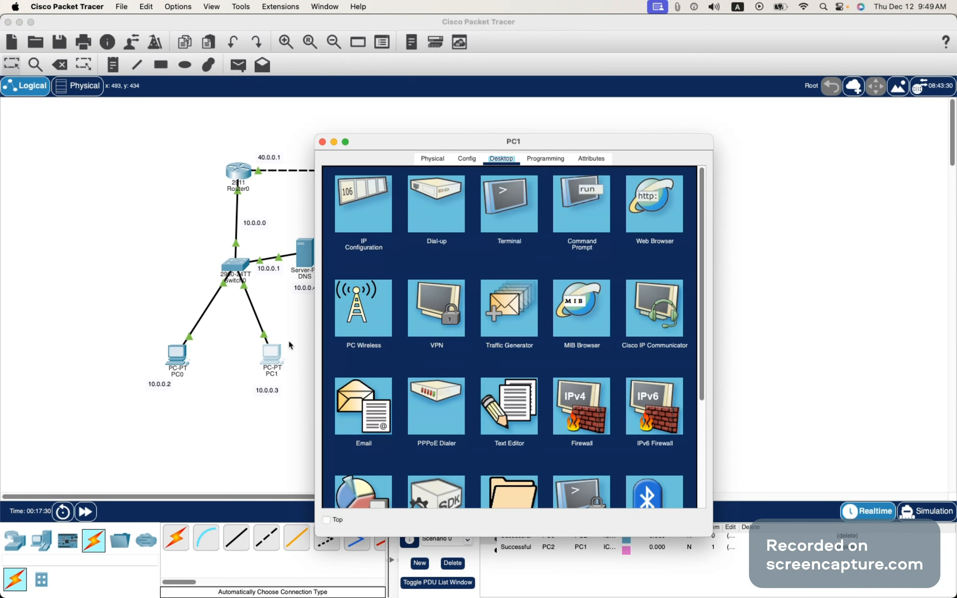
click(370, 203)
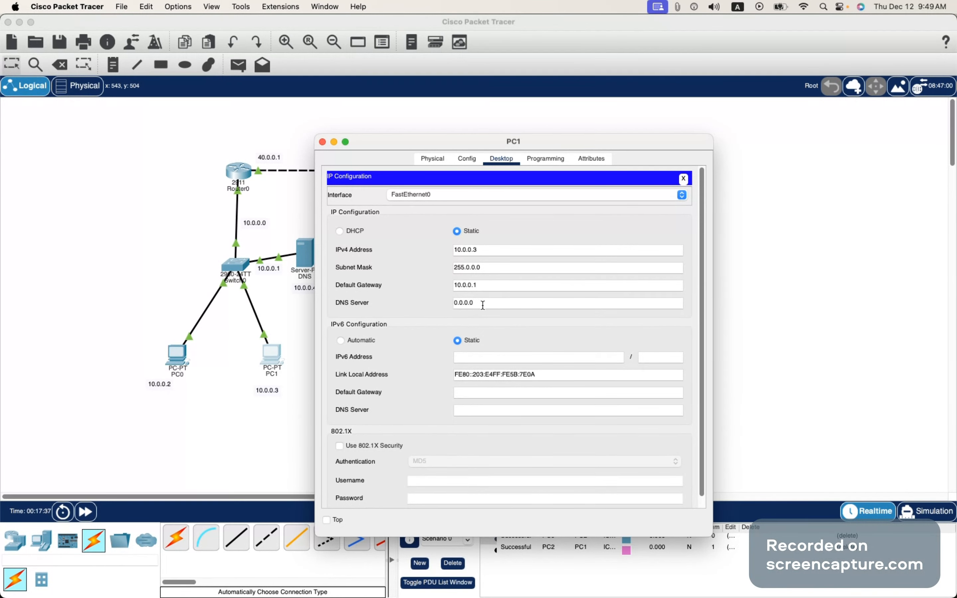
click(323, 142)
Add three more PCs to the workspace in the area beside PC0 and Switch0.
click(42, 540)
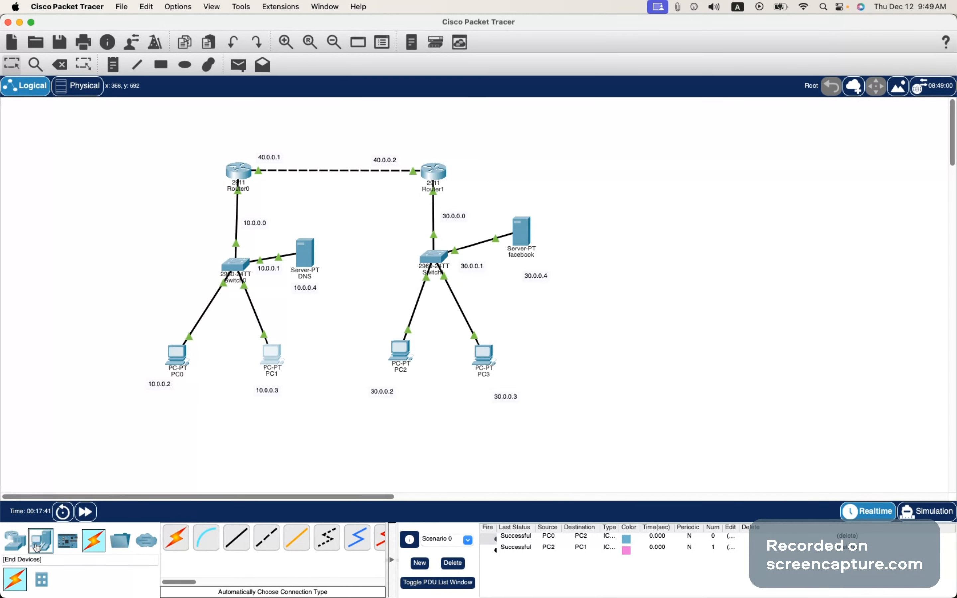
click(175, 538)
click(128, 352)
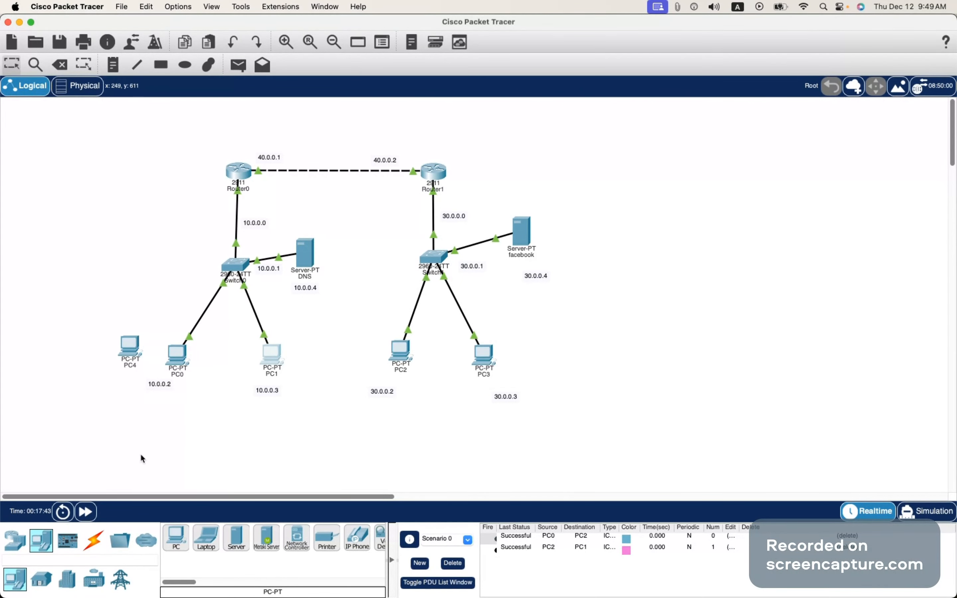
click(174, 538)
click(102, 307)
click(170, 538)
click(118, 263)
Connect PC4, PC5 and PC6 to Switch0 with automatically chosen connections.
click(93, 540)
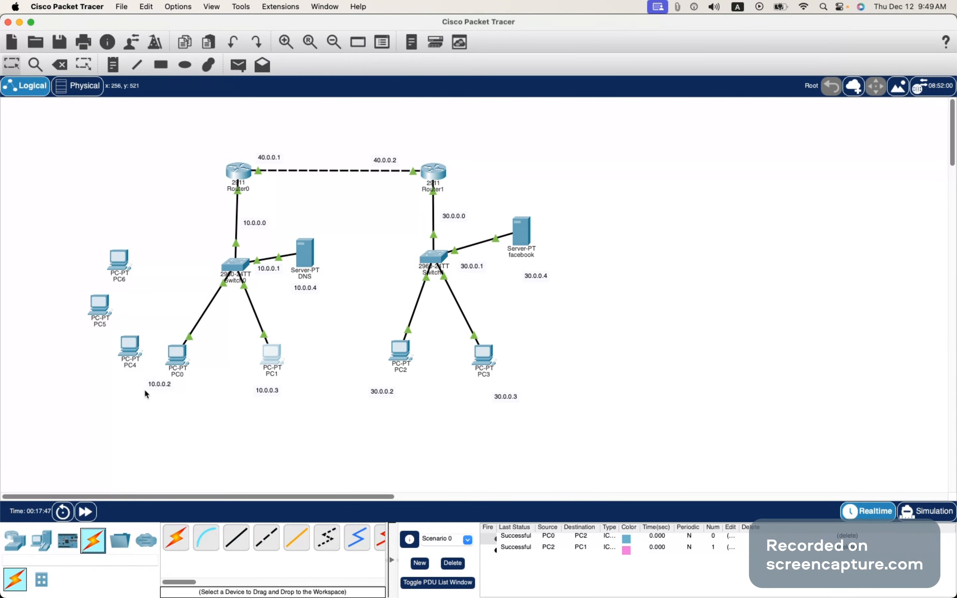
click(125, 349)
click(176, 537)
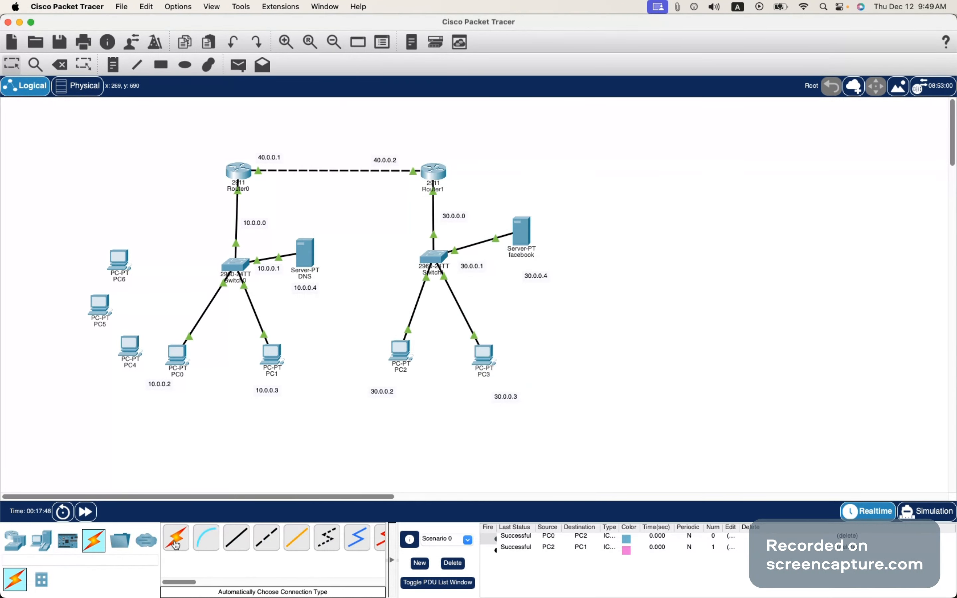
click(137, 356)
click(235, 265)
click(176, 537)
click(95, 305)
click(233, 268)
click(175, 528)
click(119, 262)
click(234, 264)
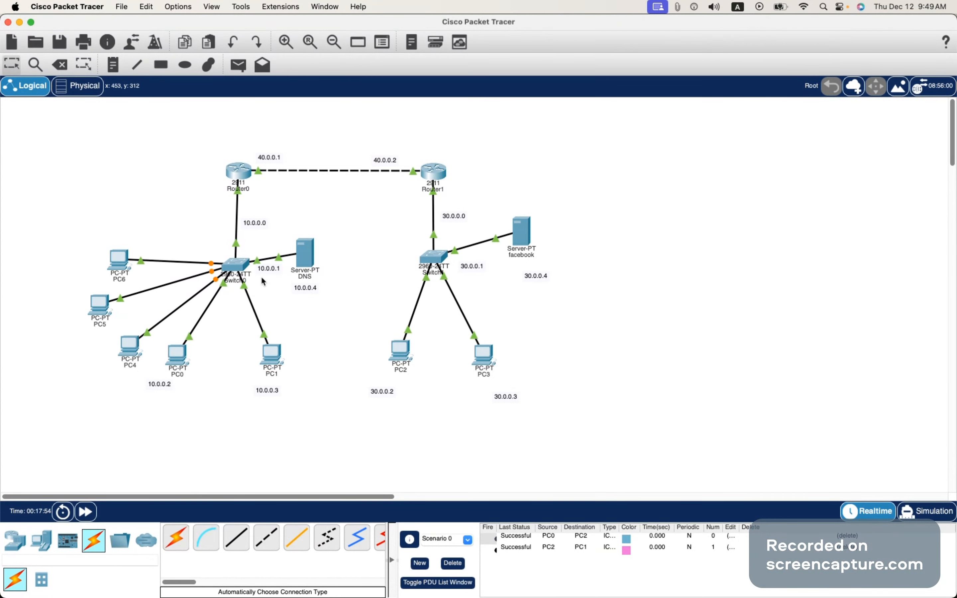
Inspect PC6's IP configuration, and close PC6's window.
click(124, 256)
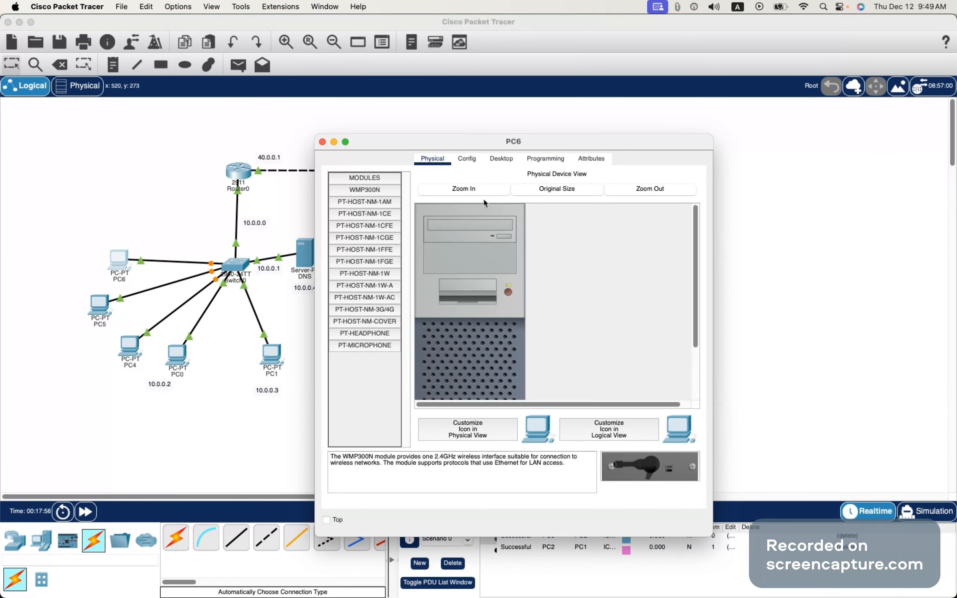
click(498, 157)
click(394, 202)
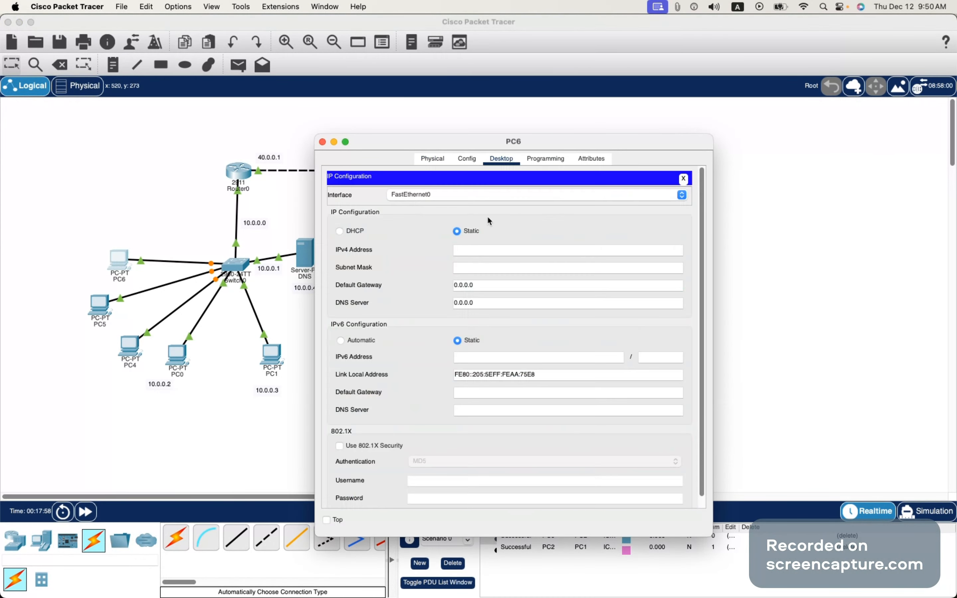
click(322, 142)
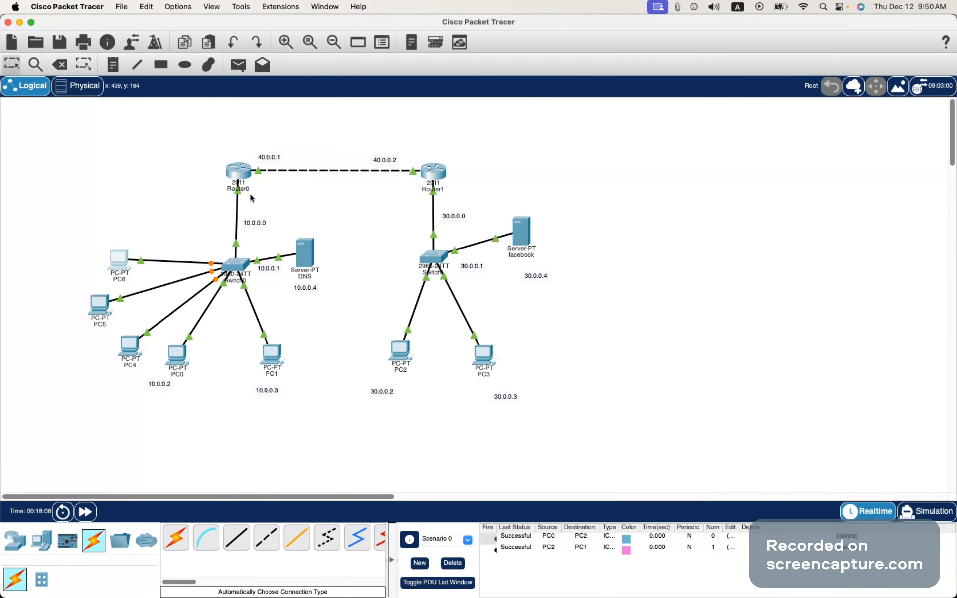
Open Router0's command line and arrange it beside the DHCP command notes in Sublime Text.
click(252, 173)
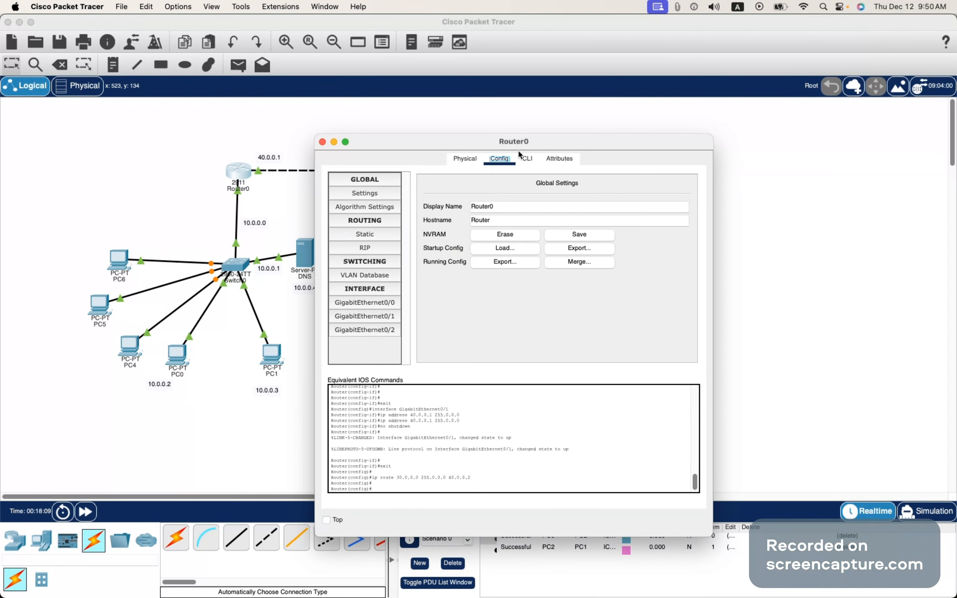
click(525, 158)
drag(531, 148, 519, 101)
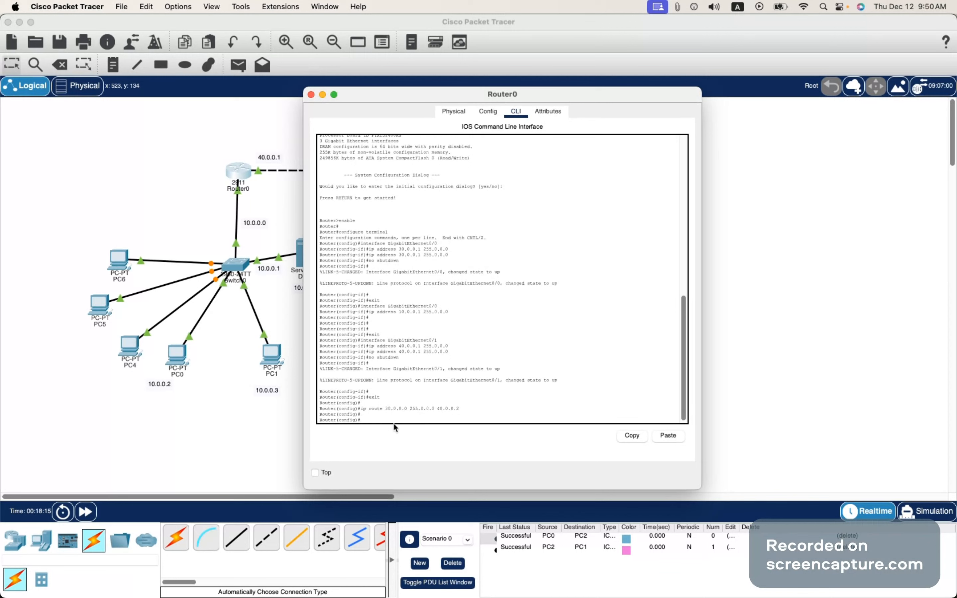
key(super+Tab)
key(super+Tab)
key(super+Tab)
key(super+Tab)
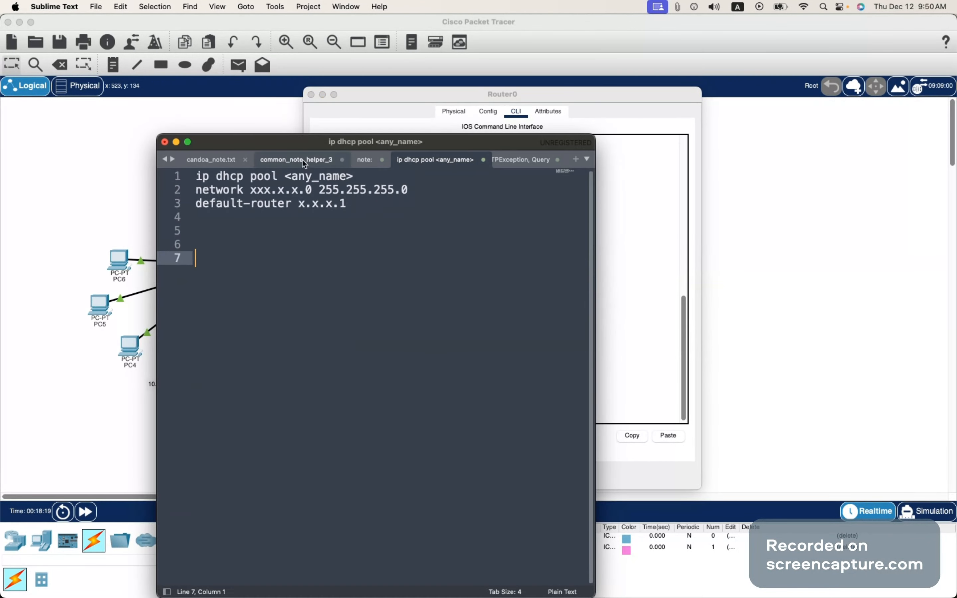
drag(306, 145, 689, 144)
click(469, 102)
drag(470, 101, 345, 100)
click(757, 333)
Write the command "ip dhcp pool net1" on line 7 of the notes, based on the pool template.
drag(666, 177, 578, 177)
key(super+c)
click(634, 258)
key(super+v)
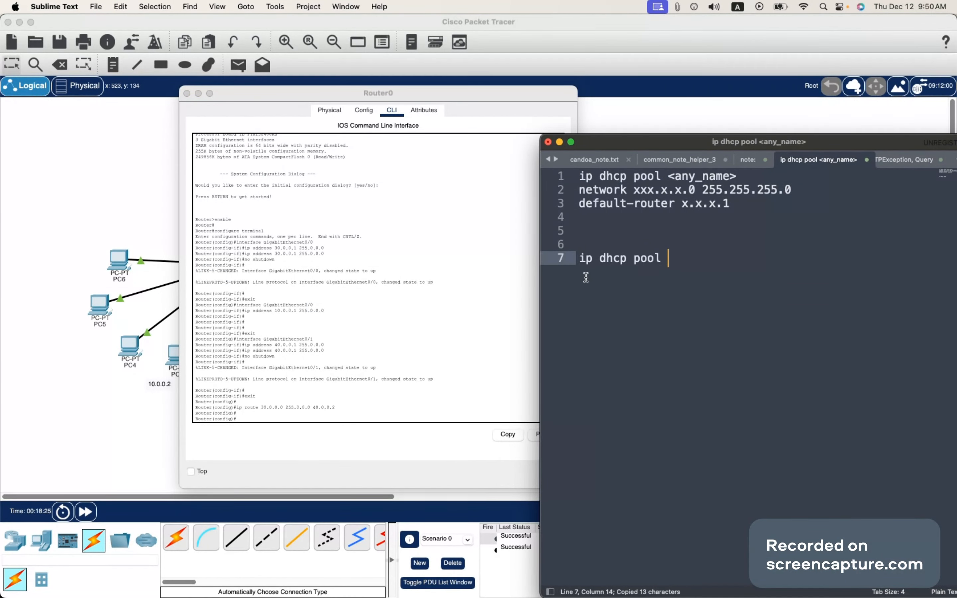
text(net1)
Copy "ip dhcp pool net1" from the notes and run it in Router0's command line.
drag(697, 261, 570, 257)
key(super+c)
click(237, 422)
right_click(252, 420)
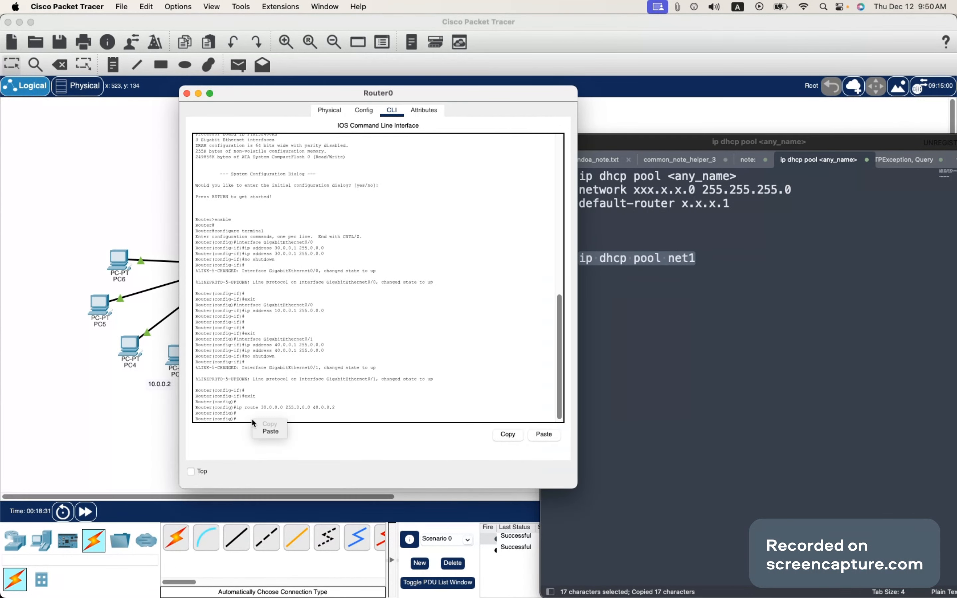
click(270, 431)
key(Return)
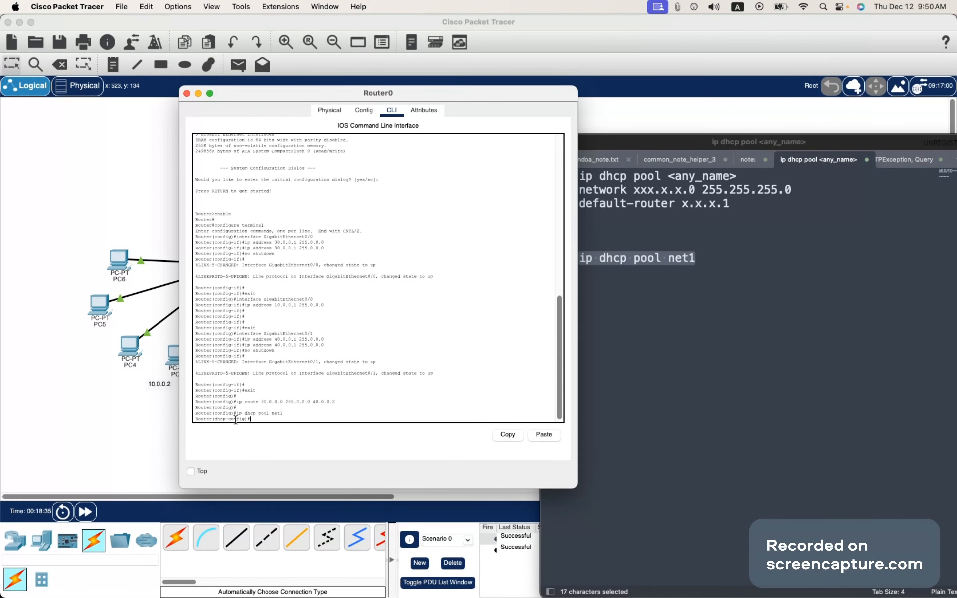
Copy the template's network line in the Sublime Text notes to a new line below "ip dhcp pool net1".
click(729, 344)
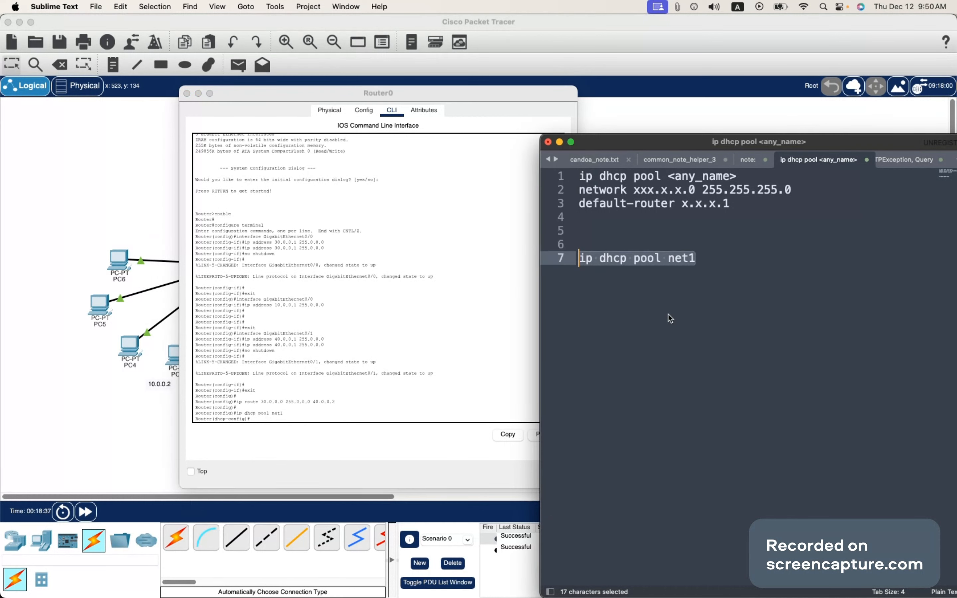
drag(794, 189, 579, 190)
key(super+c)
click(652, 299)
key(Return)
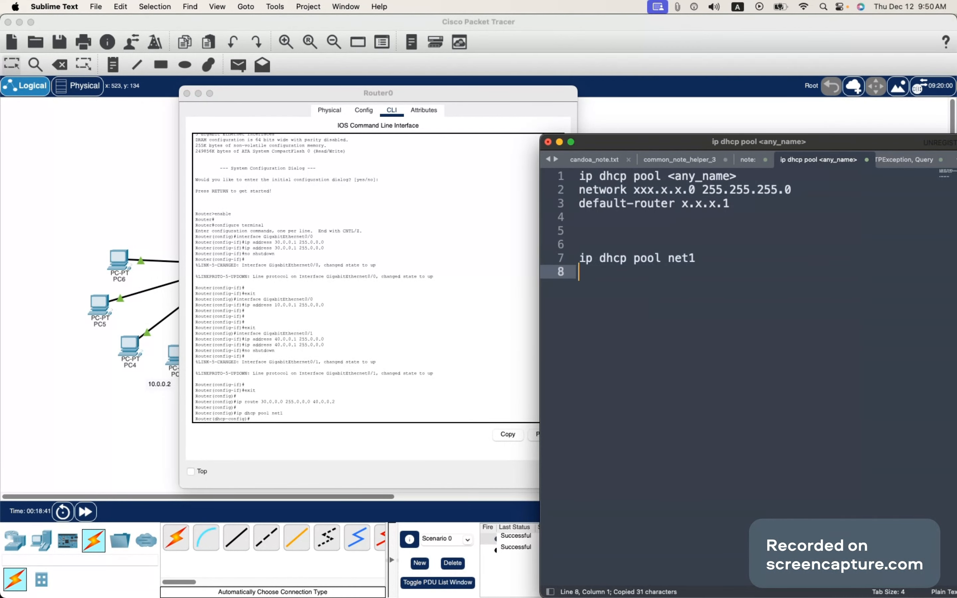
key(super+v)
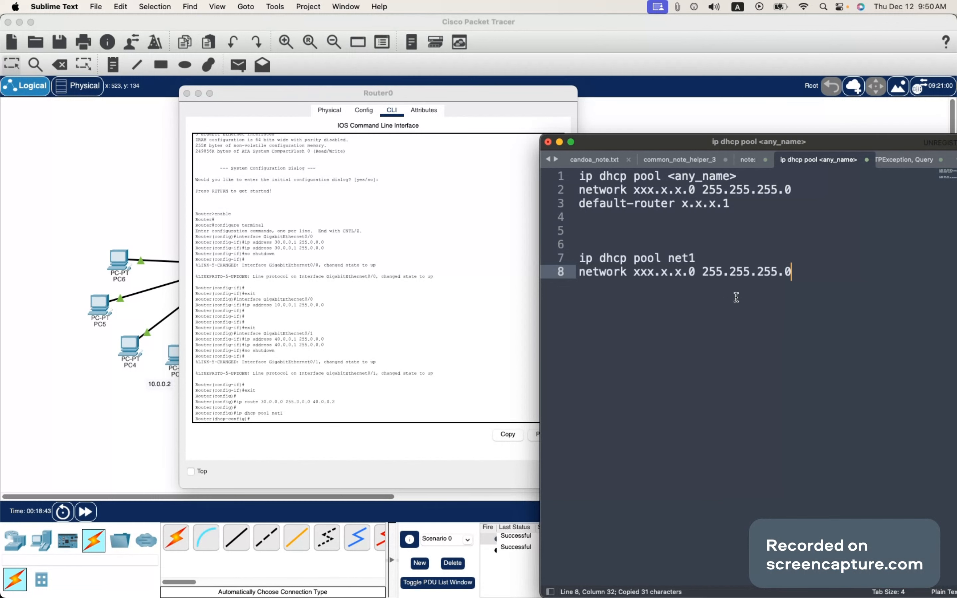
Change the subnet mask in the copied network line to 255.0.0.0.
double_click(737, 272)
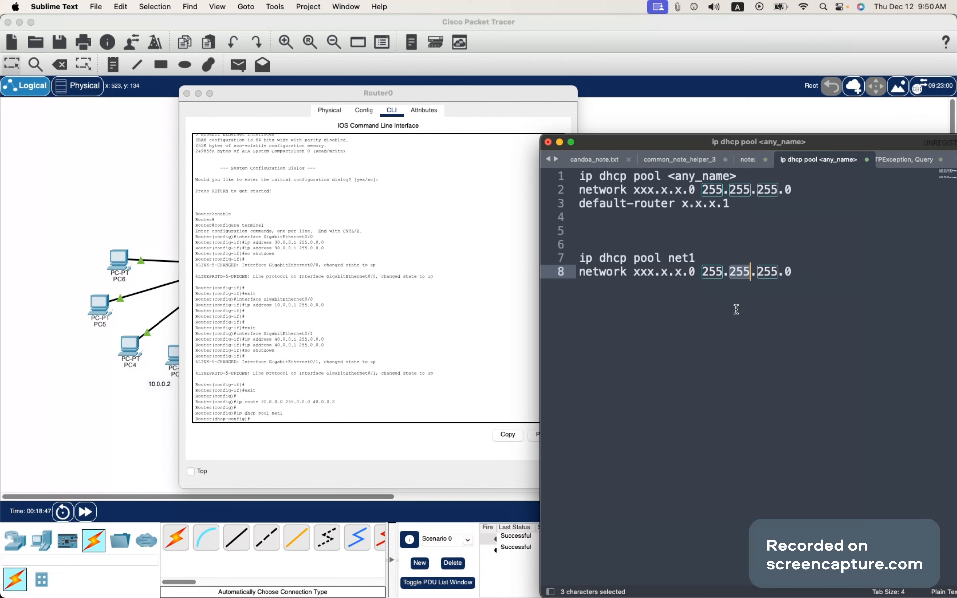
text(0)
key(Right)
key(Right)
key(Right)
key(Right)
key(BackSpace)
key(BackSpace)
key(BackSpace)
text(0)
key(Right)
key(Right)
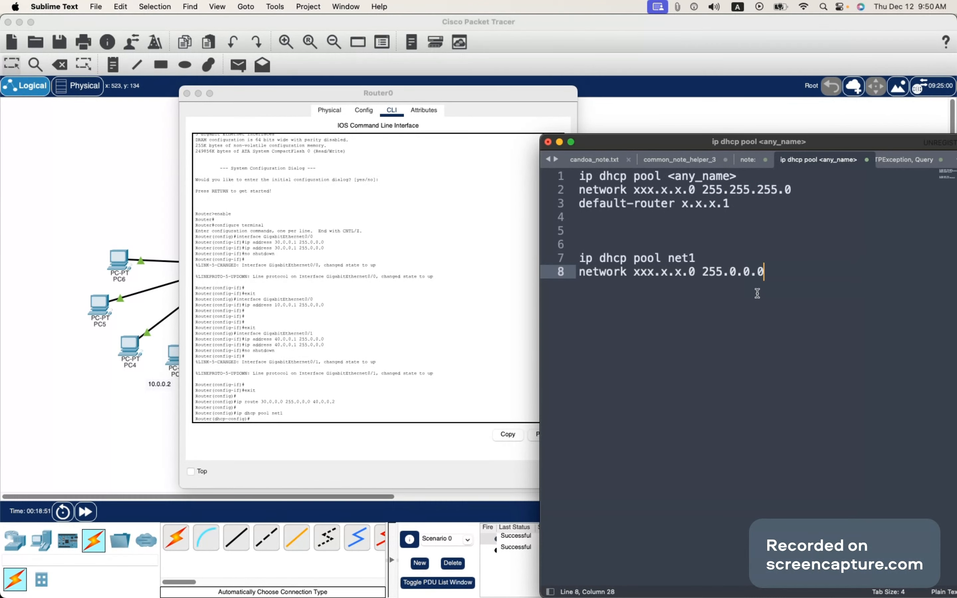
Move Router0's window out of the way to check the topology, and set the copied line's network address to 10.0.0.0.
double_click(643, 271)
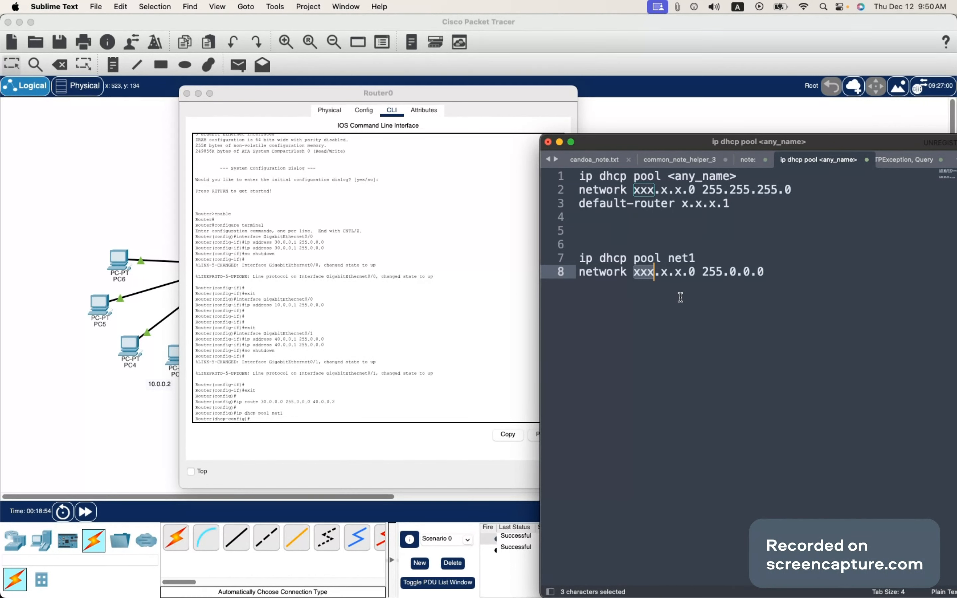
drag(380, 95, 246, 233)
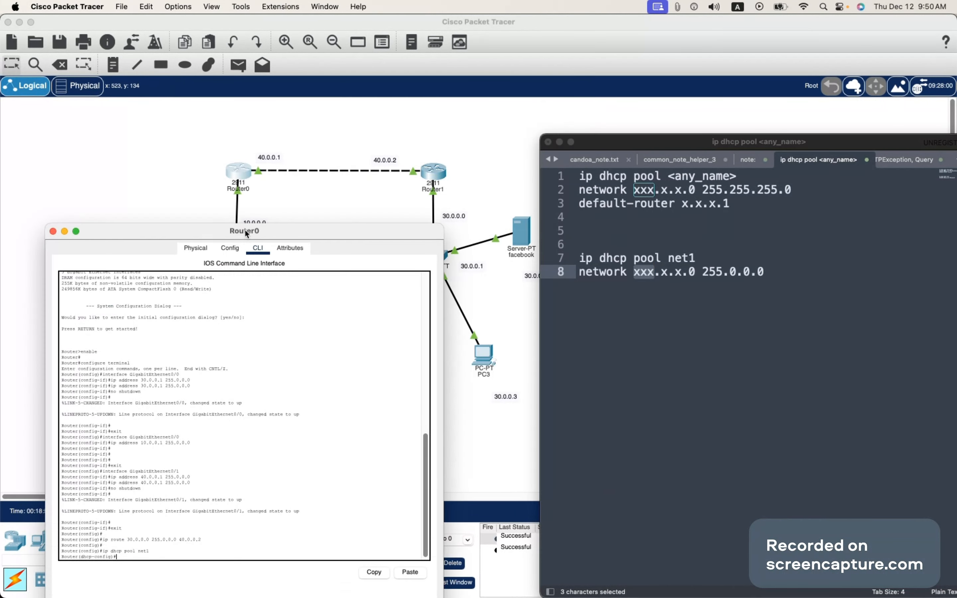
click(64, 232)
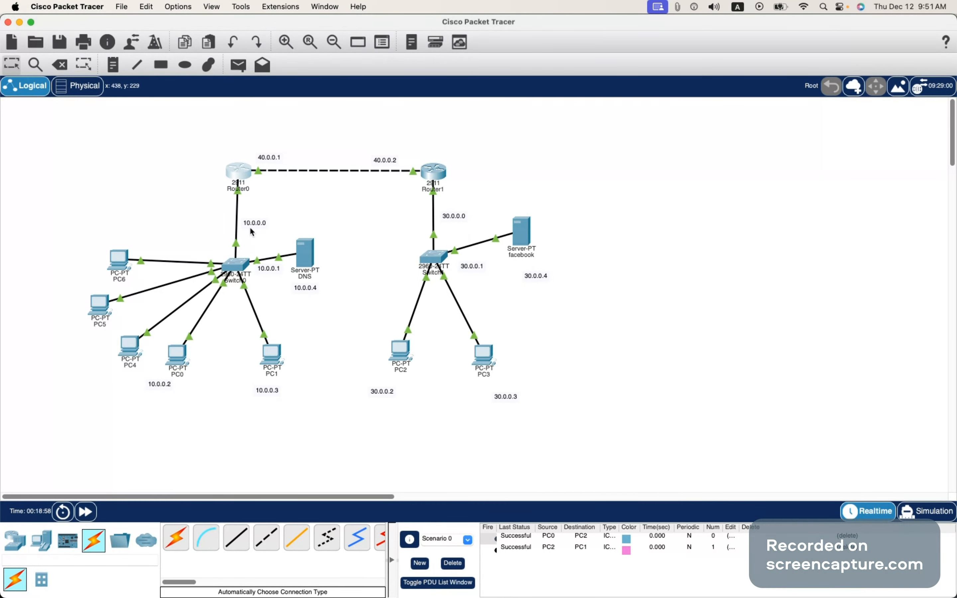
key(super+Tab)
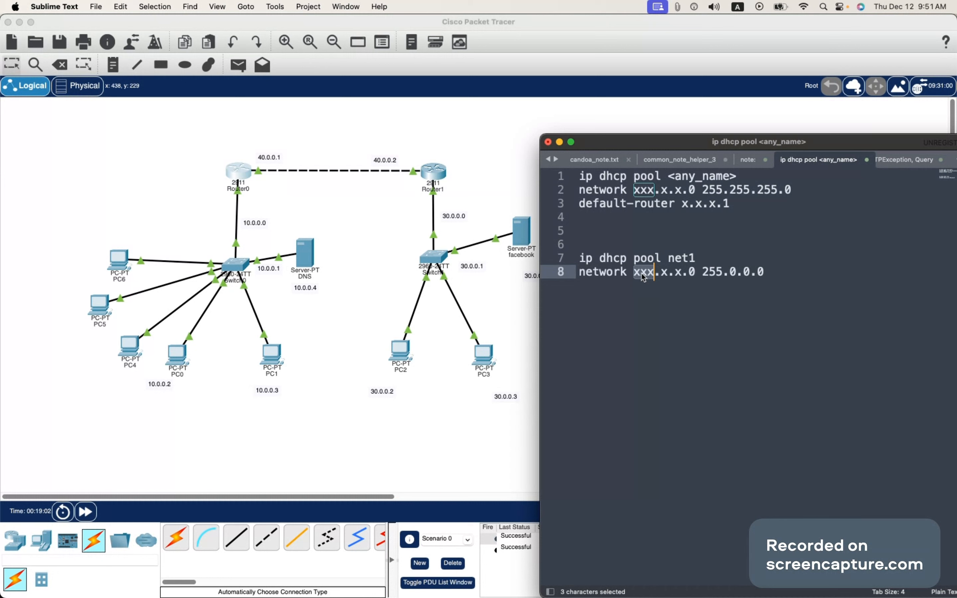
text(10)
key(Right)
key(Right)
key(BackSpace)
text(0)
key(Right)
key(Right)
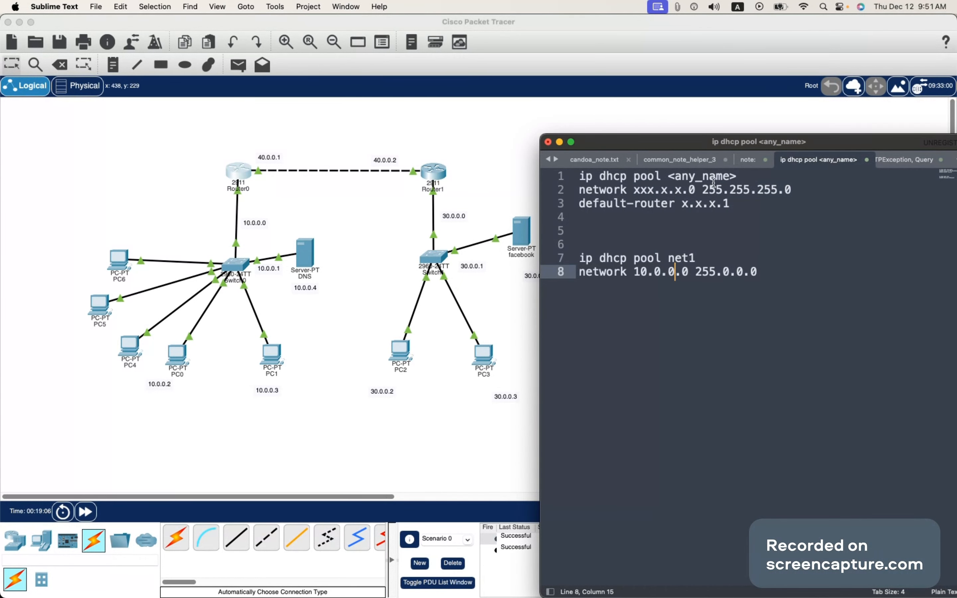
Copy the finished network line, switch to Packet Tracer, and run "network 10.0.0.0 255.0.0.0" in Router0's DHCP pool configuration.
drag(757, 272, 576, 273)
key(super+c)
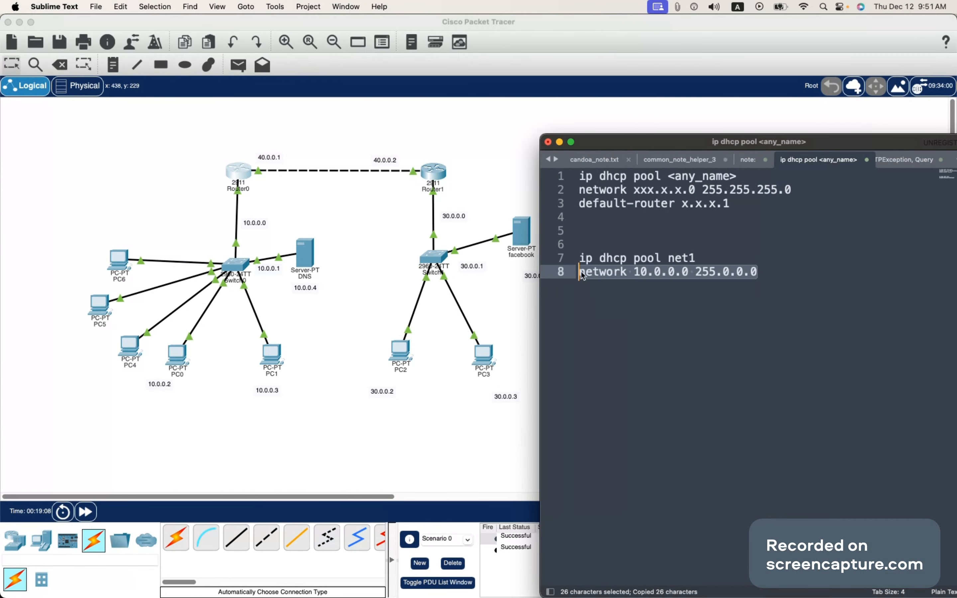
click(692, 312)
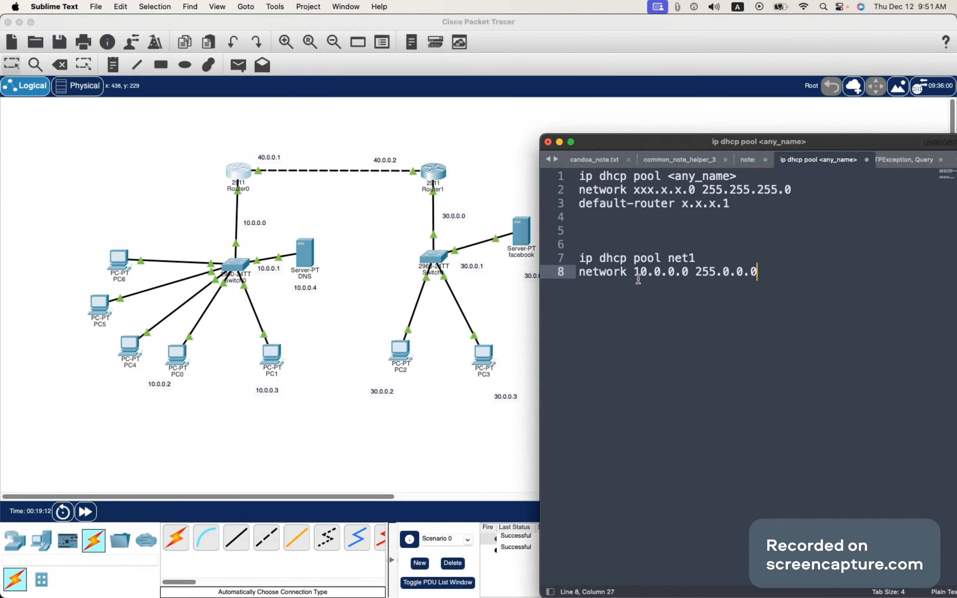
drag(634, 272, 690, 272)
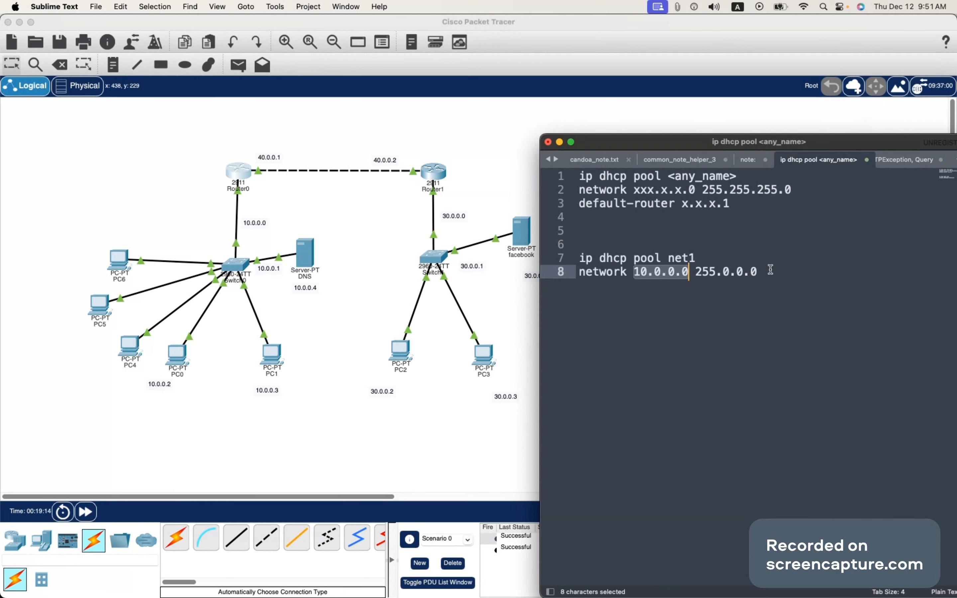
drag(770, 271, 580, 273)
key(super+c)
key(super+Tab)
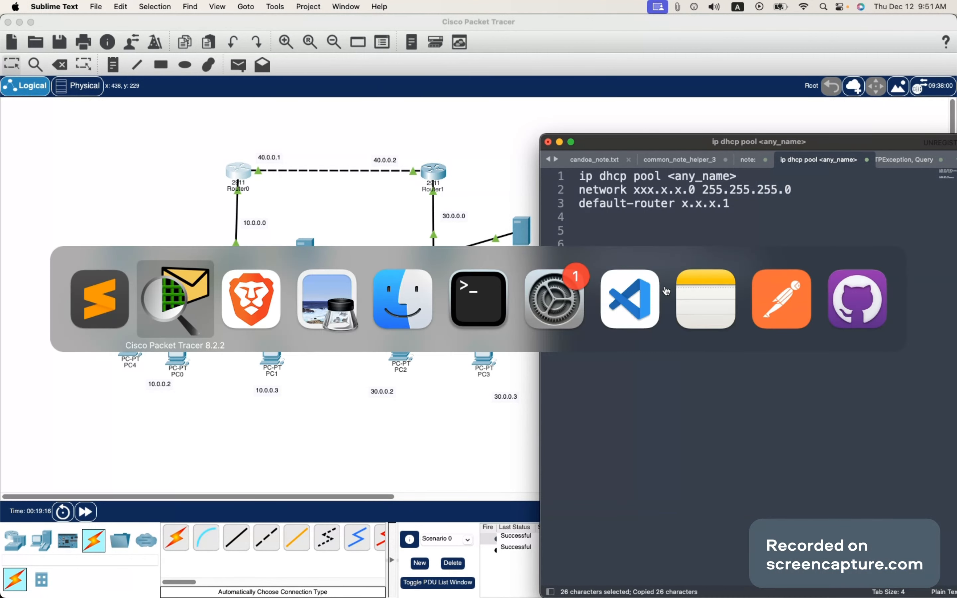
key(super+Tab)
key(super+Tab)
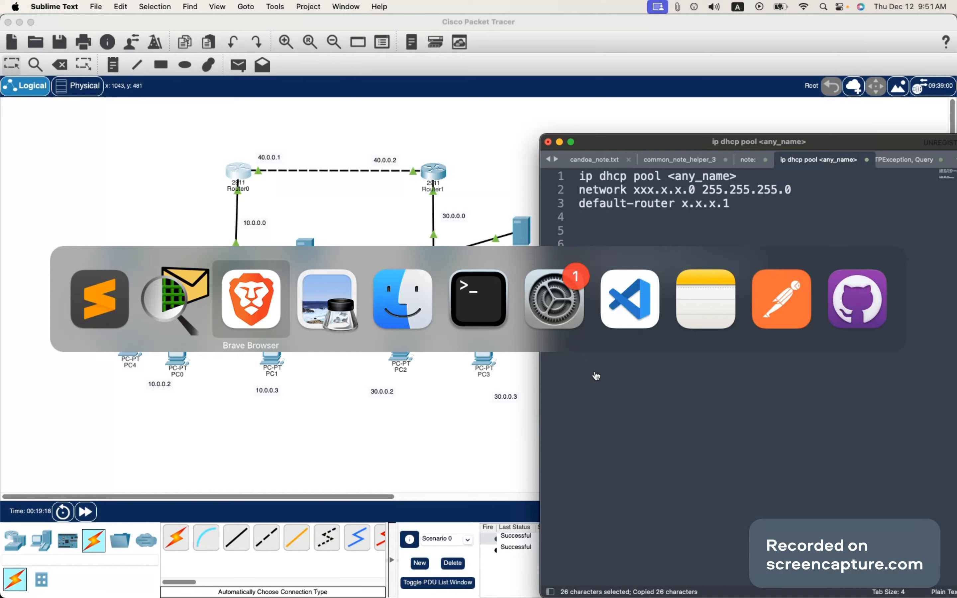
click(237, 179)
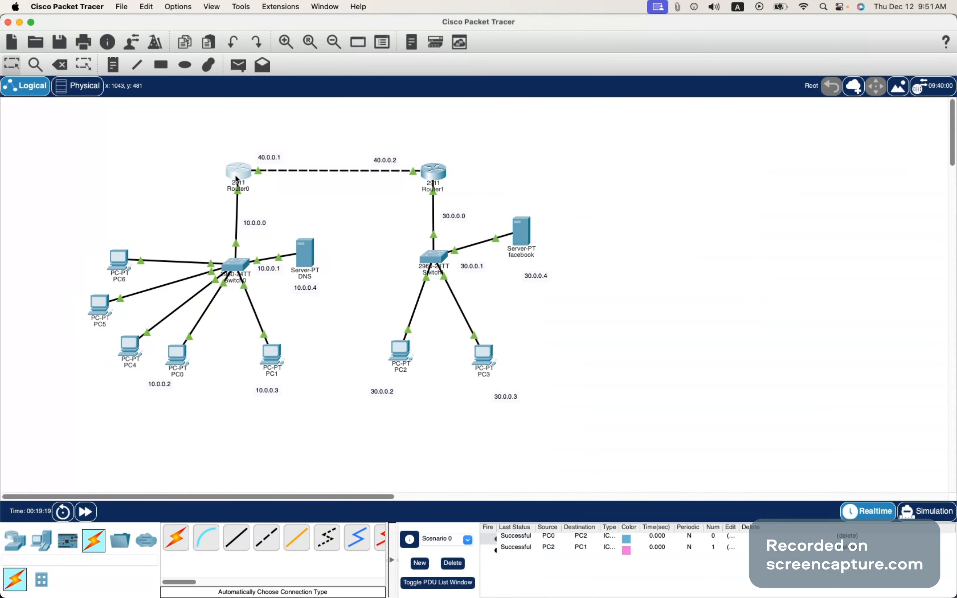
click(237, 178)
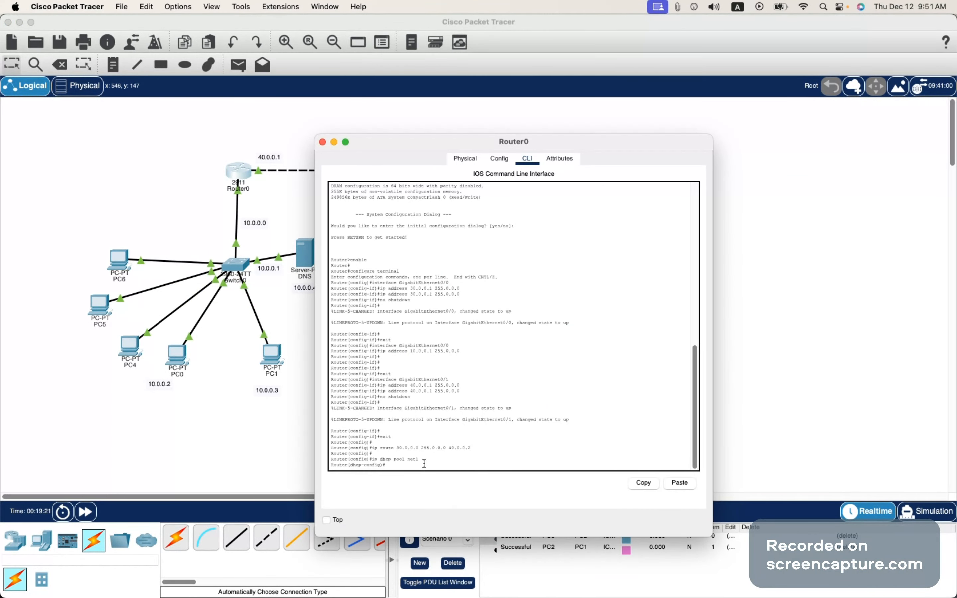
text(network 10.0.0.0 255.0.0.0)
key(Return)
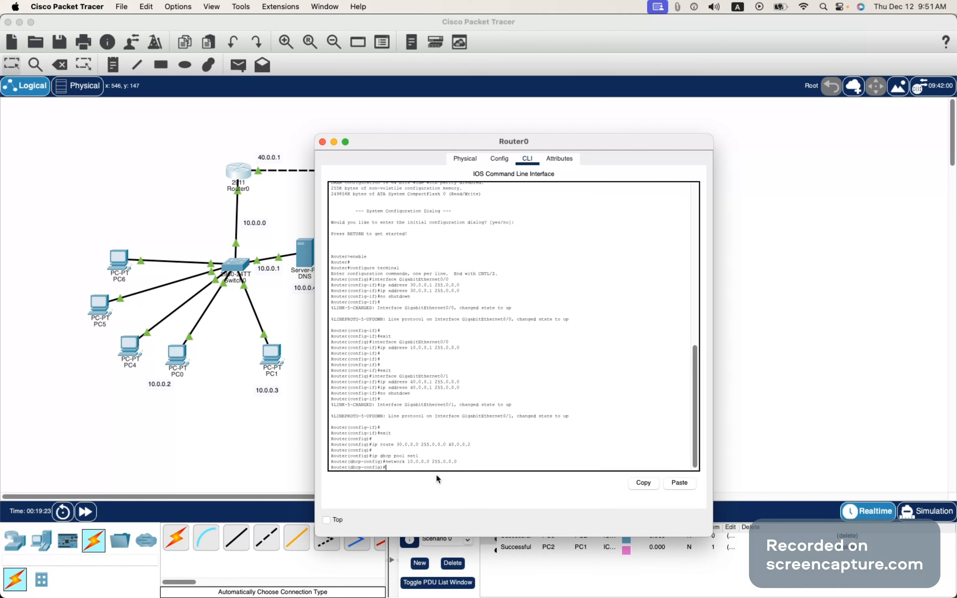
Return to the Sublime Text notes and copy the "default-router" keyword from the template.
key(super+Tab)
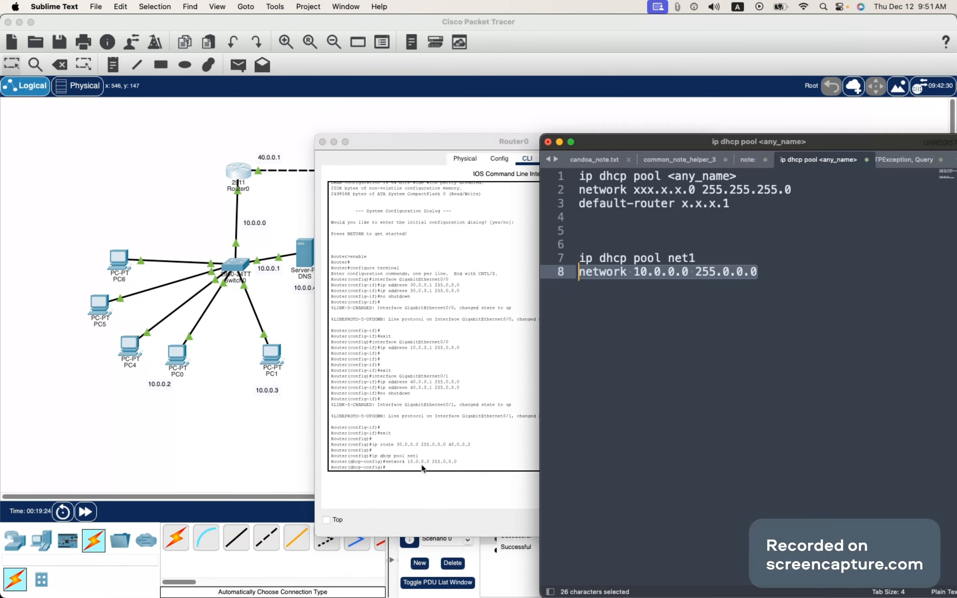
click(668, 300)
drag(680, 204, 579, 204)
key(super+c)
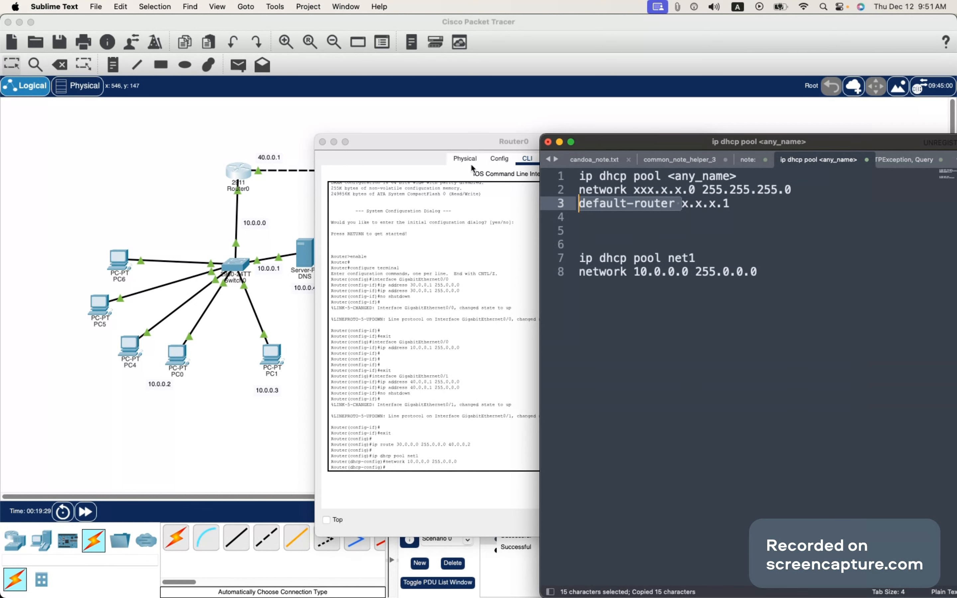
click(496, 160)
click(527, 159)
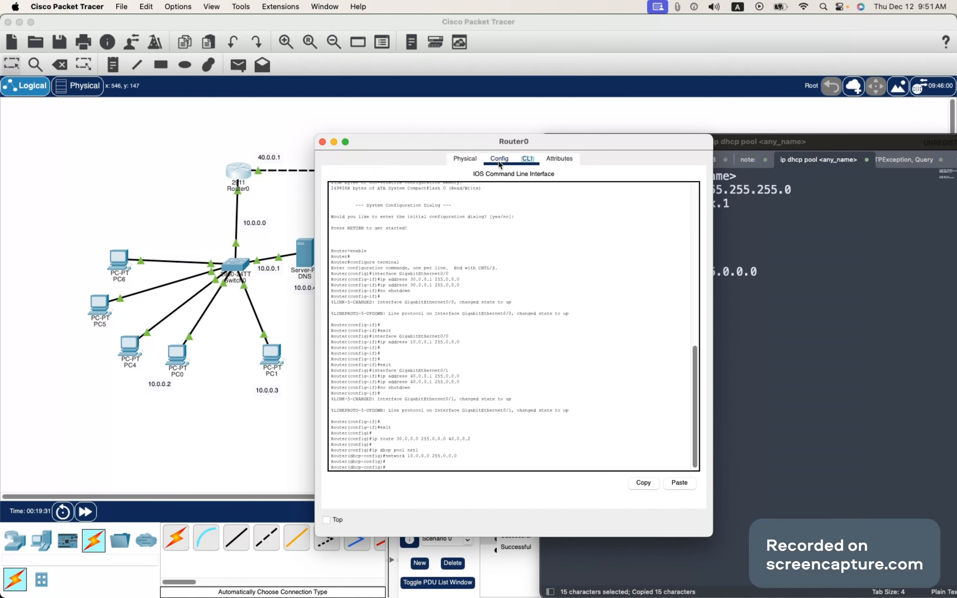
click(501, 159)
click(528, 159)
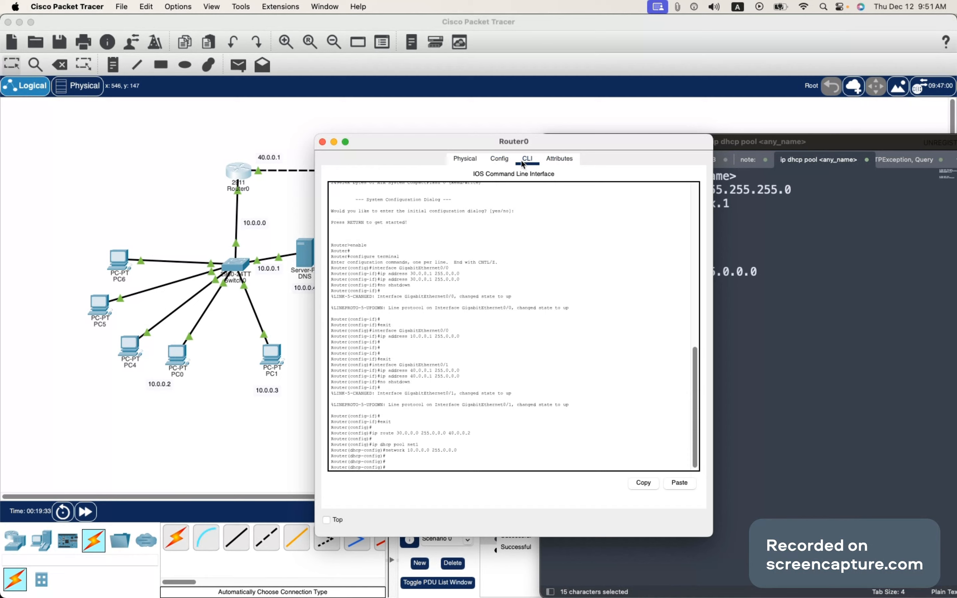
Write "default-router 10.0.0.1" below the network line in the Sublime Text notes.
click(734, 286)
key(super+c)
click(664, 338)
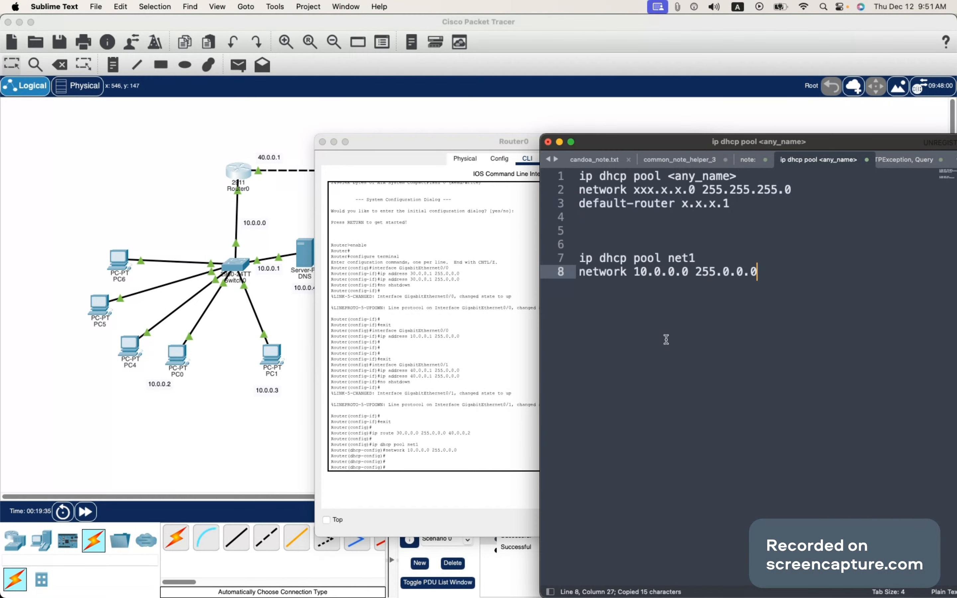
key(Return)
key(Return)
key(super+v)
text(10.0.0.1)
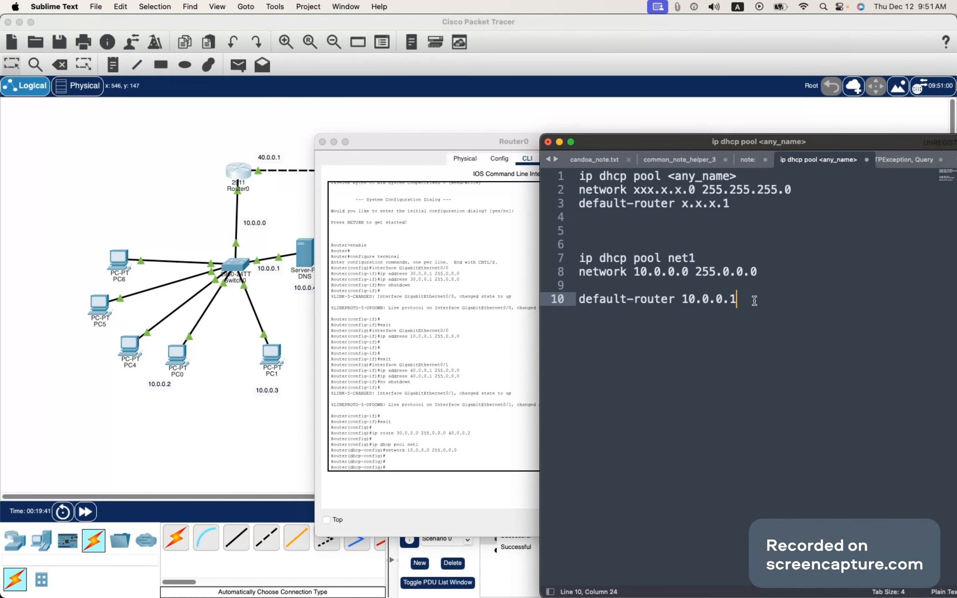
Copy the finished default-router line, run "default-router 10.0.0.1" in Router0's DHCP pool configuration in Packet Tracer, and close the router's window.
key(super+shift+Left)
key(super+c)
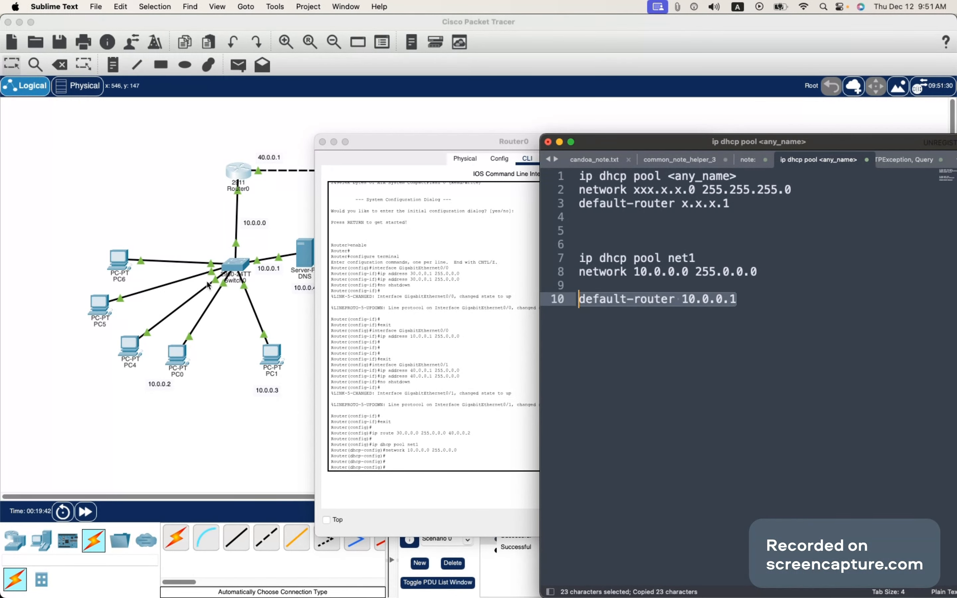
click(418, 468)
click(680, 482)
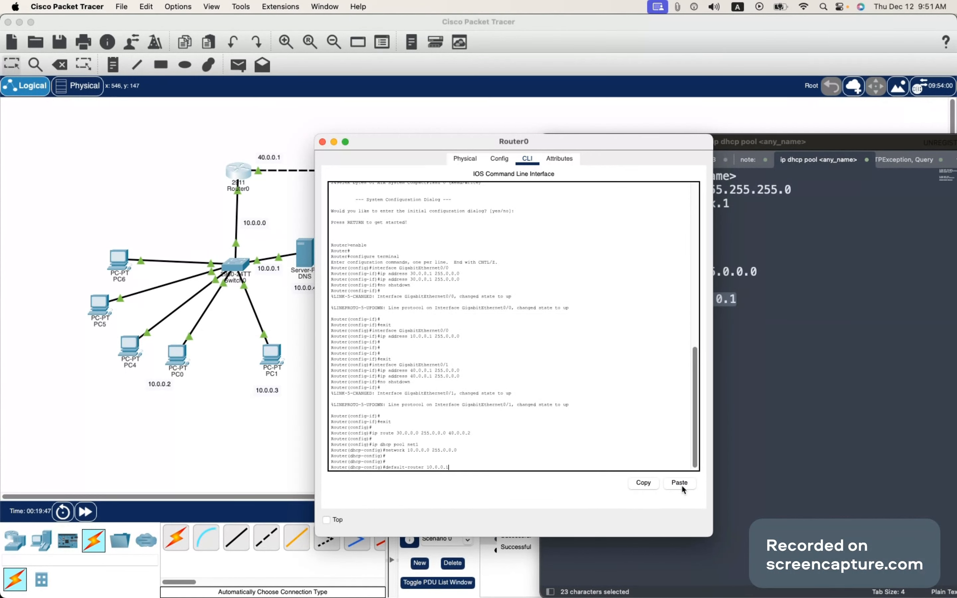
key(Return)
click(784, 356)
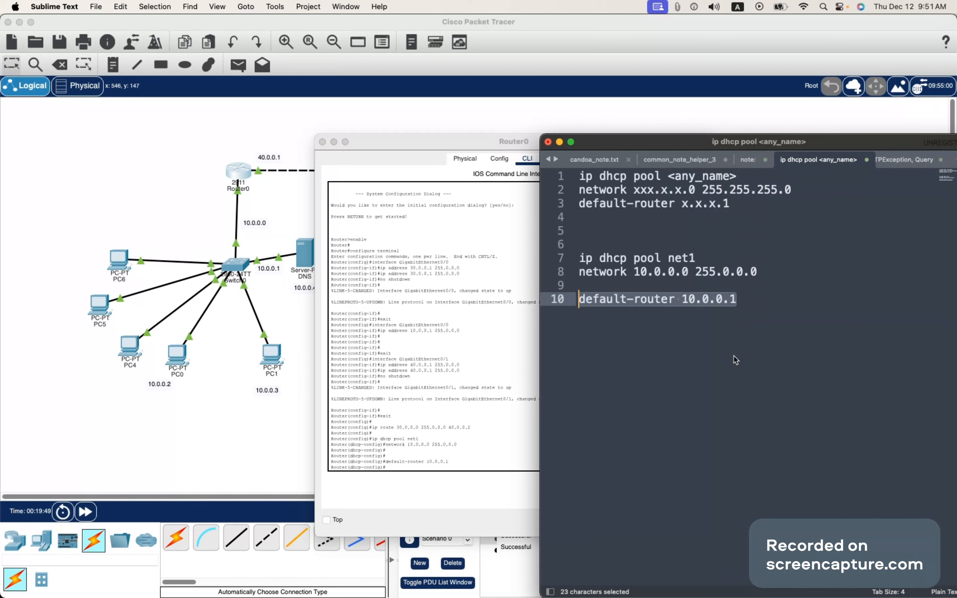
click(644, 338)
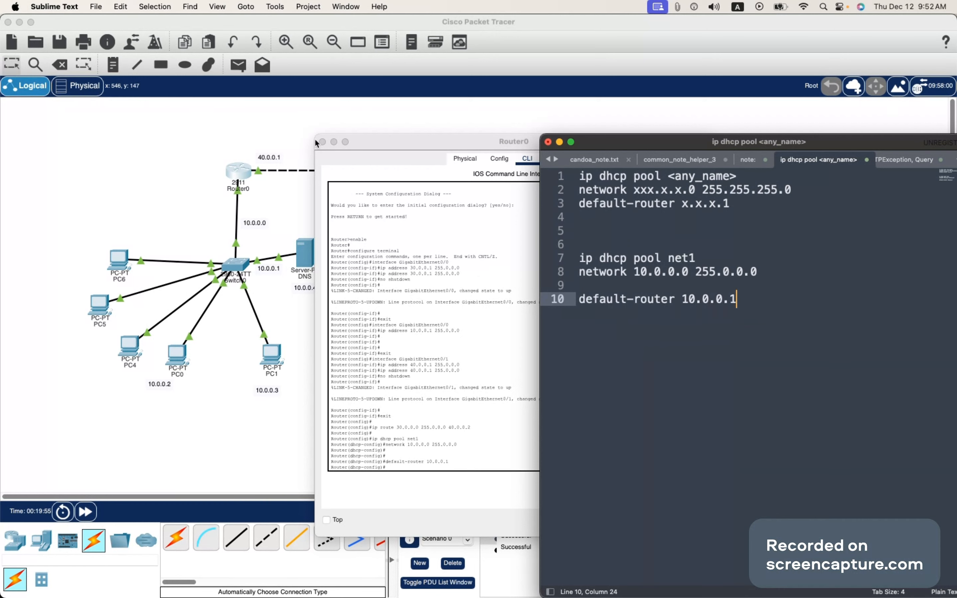
click(499, 158)
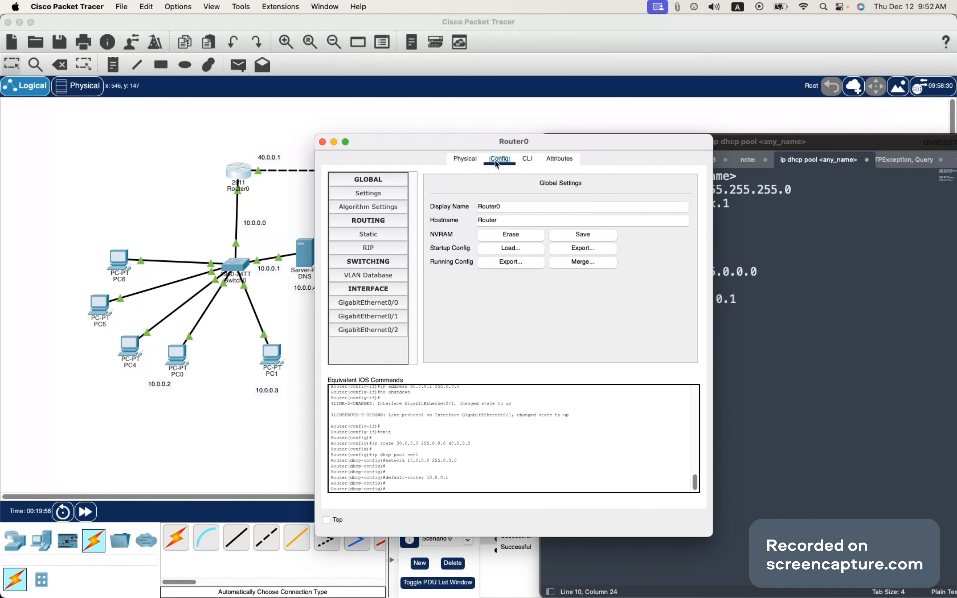
click(527, 158)
click(323, 142)
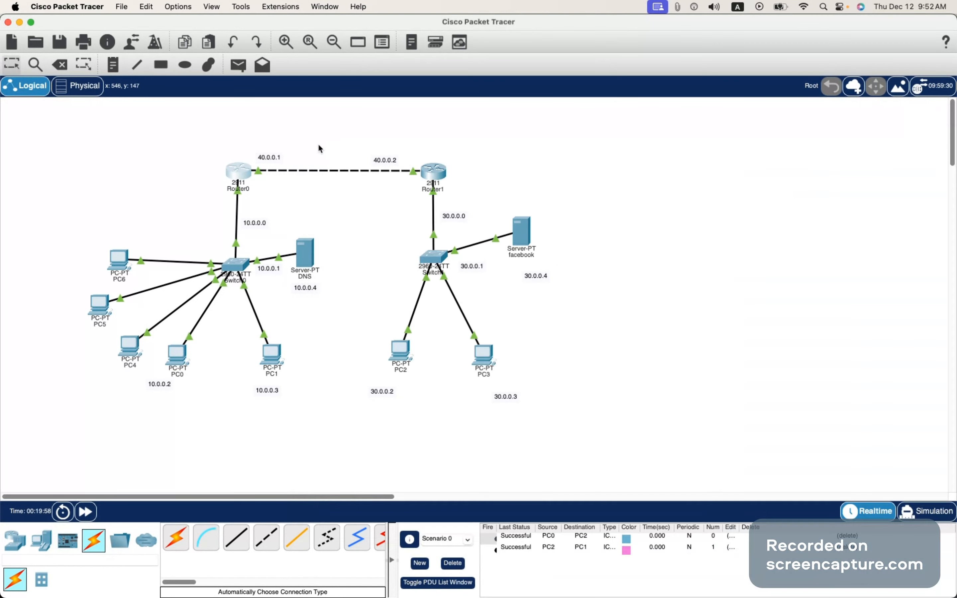
Try requesting PC1's IP configuration through DHCP, switch it back to static addressing, and close PC1's window.
click(269, 356)
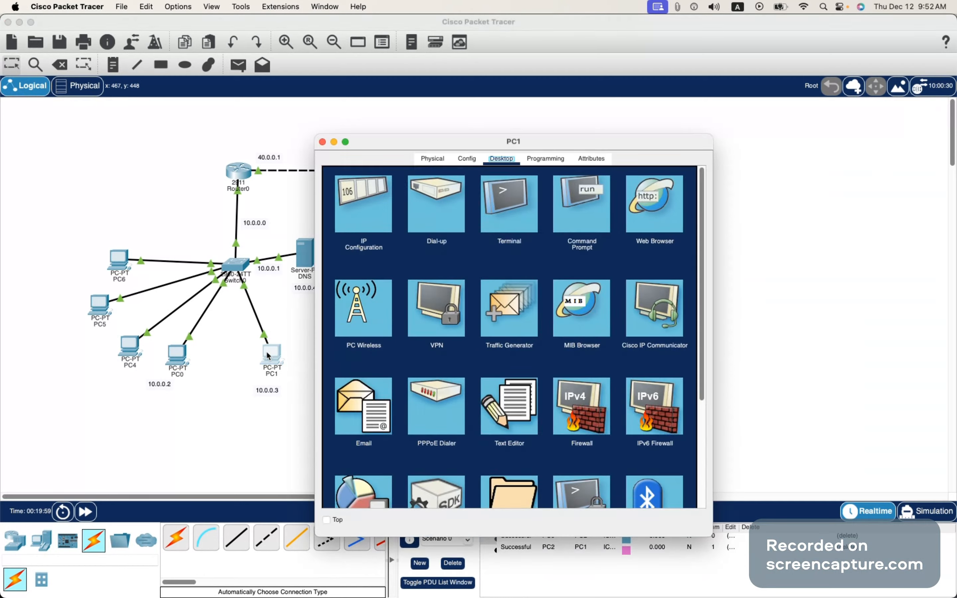
click(463, 213)
click(558, 340)
click(372, 215)
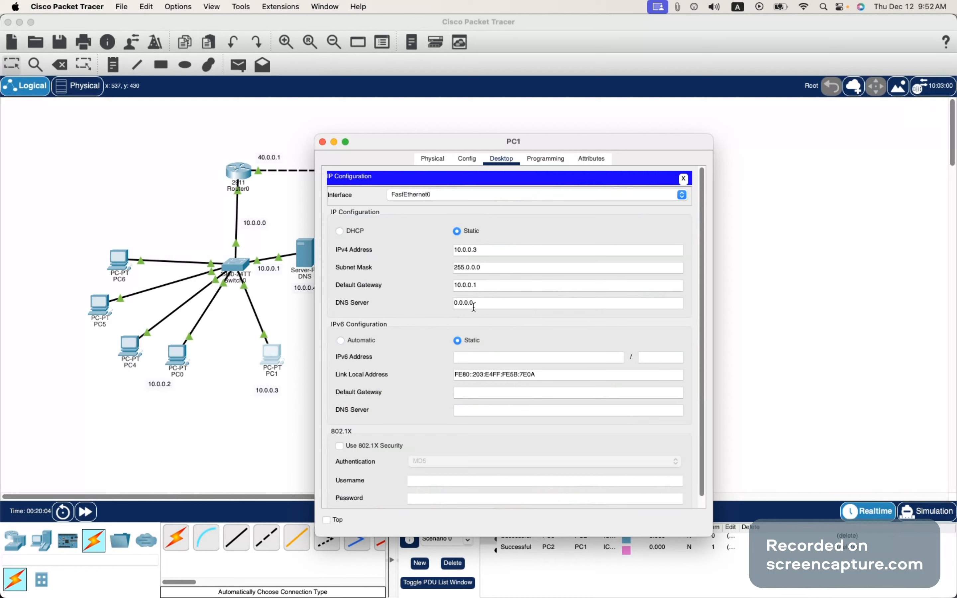
click(339, 231)
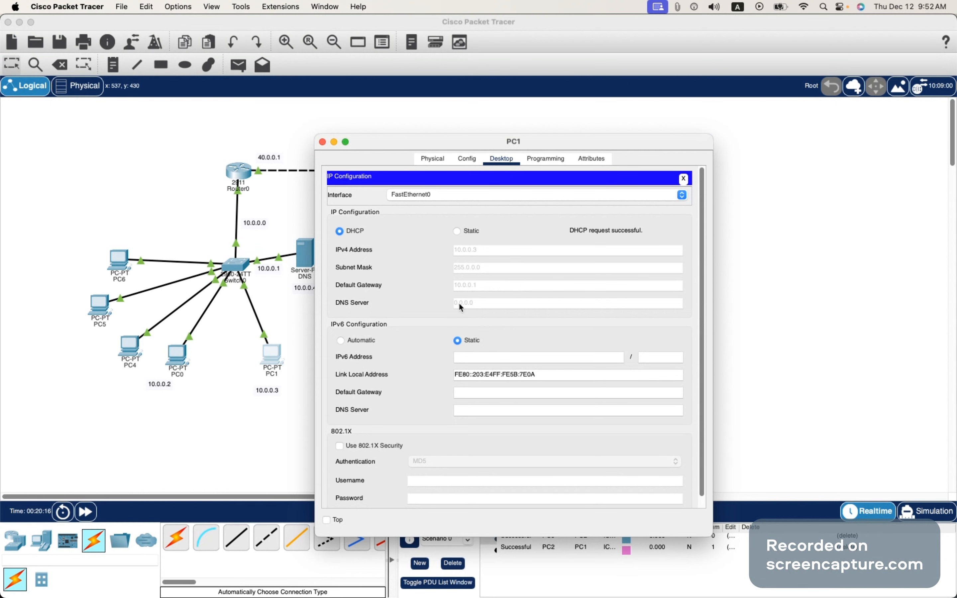
click(458, 231)
click(323, 141)
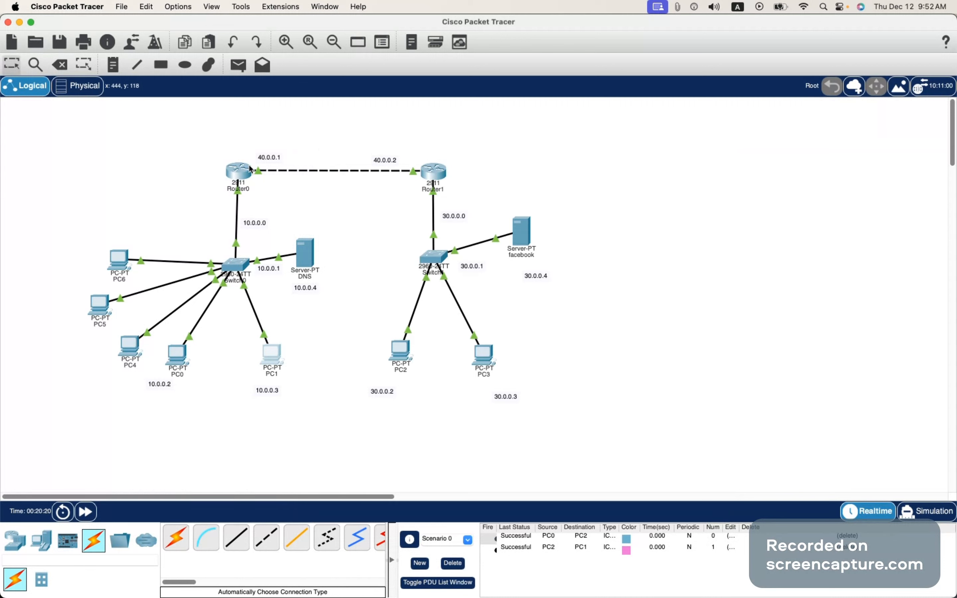
Reopen Router0's command line and bring up a fresh DHCP configuration prompt.
click(239, 175)
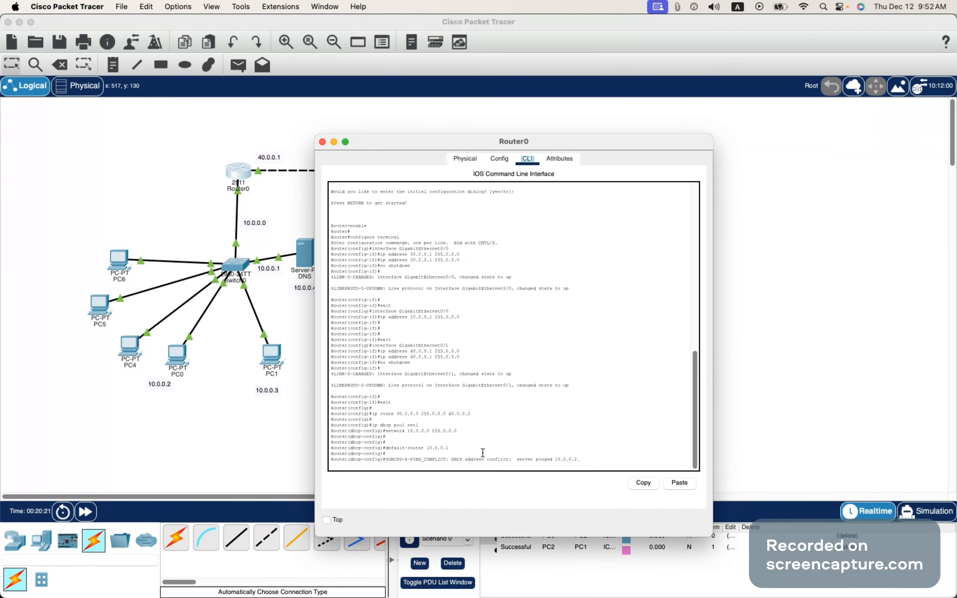
click(576, 460)
key(Return)
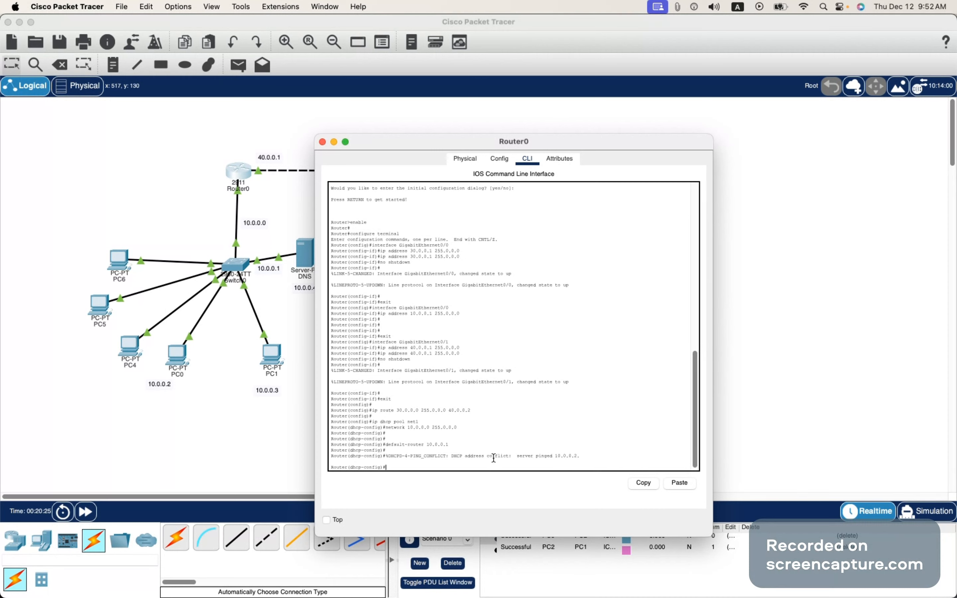
Switch to the Sublime Text notes and write "dns-server 10.0.0.4" below the default-router line.
key(super+Tab)
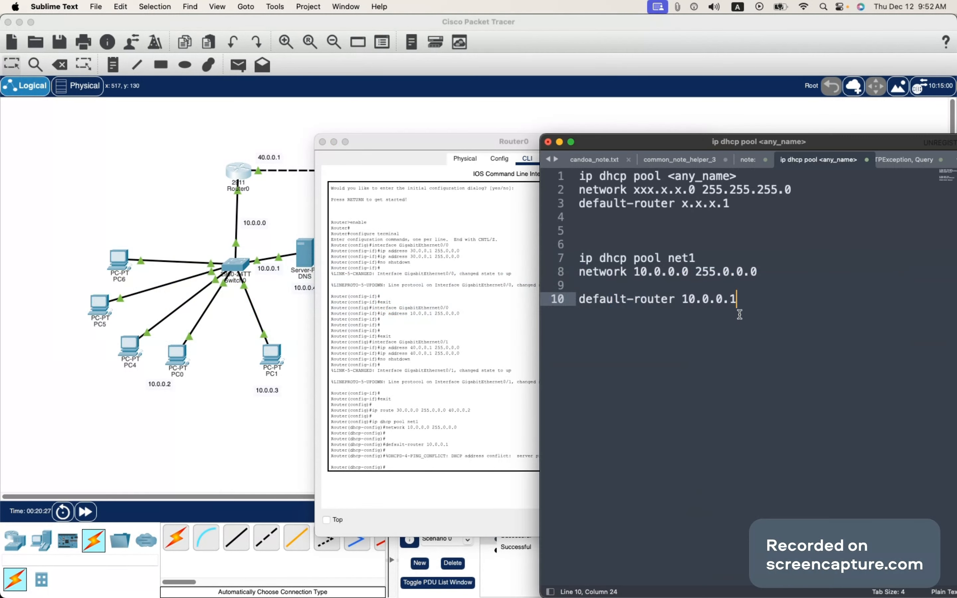
click(684, 214)
click(780, 303)
key(Return)
key(Return)
text(dns-serv)
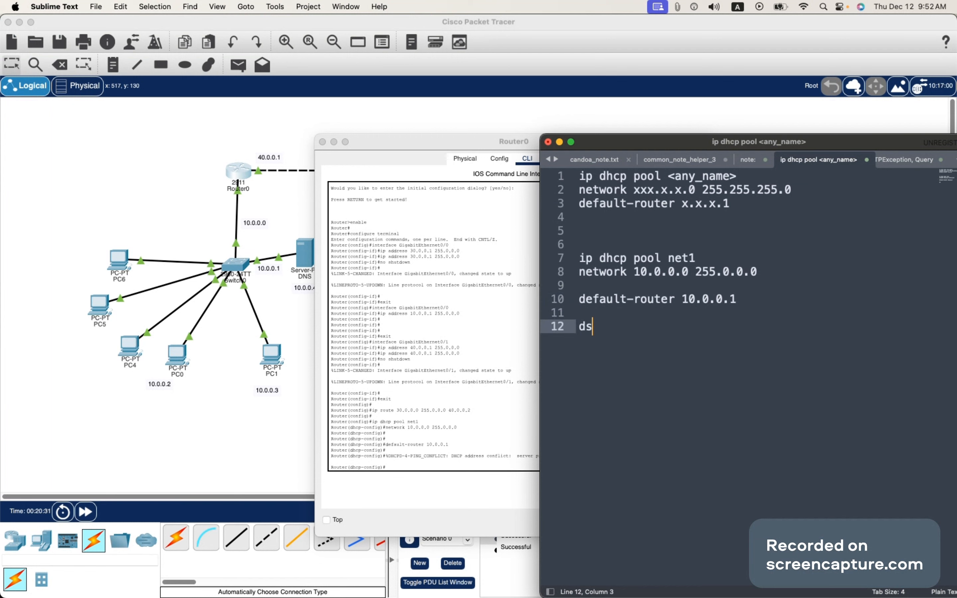
text(er 10.0.1)
key(BackSpace)
key(BackSpace)
key(BackSpace)
text(0.0.4)
key(Left)
key(Left)
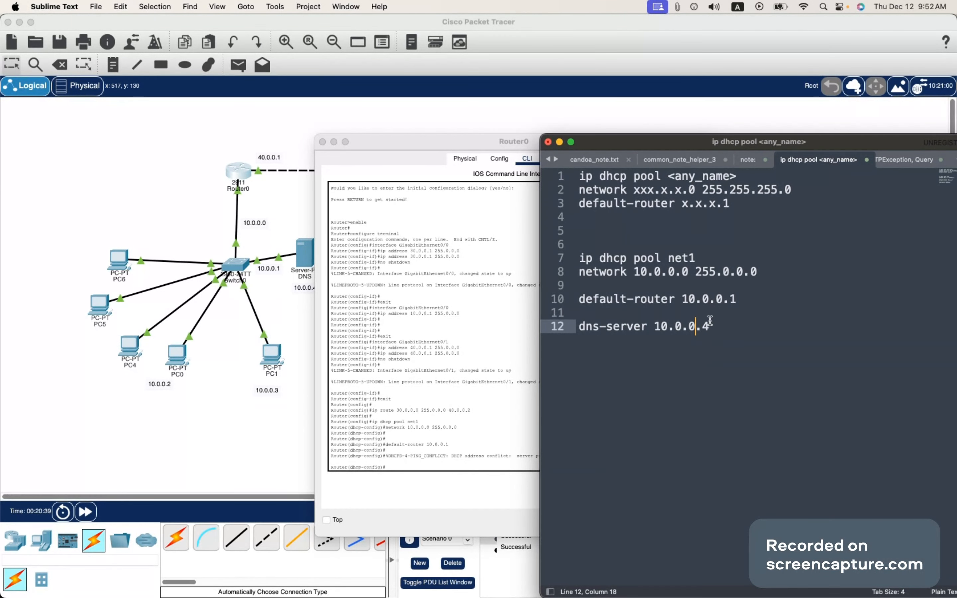
Copy the dns-server line, switch to Packet Tracer, and run "dns-server 10.0.0.4" in Router0's DHCP pool configuration.
drag(710, 327, 577, 320)
key(super+c)
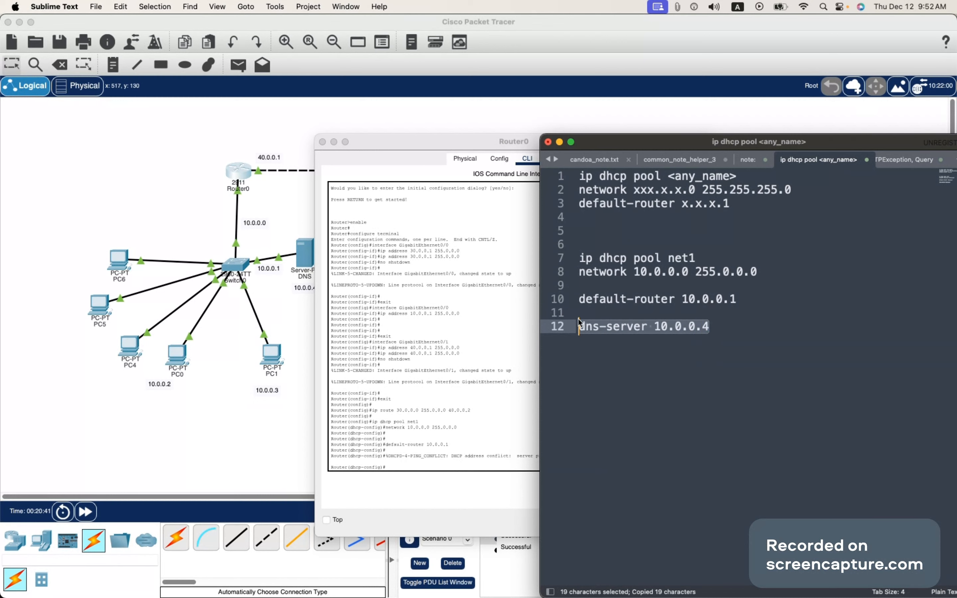
click(278, 360)
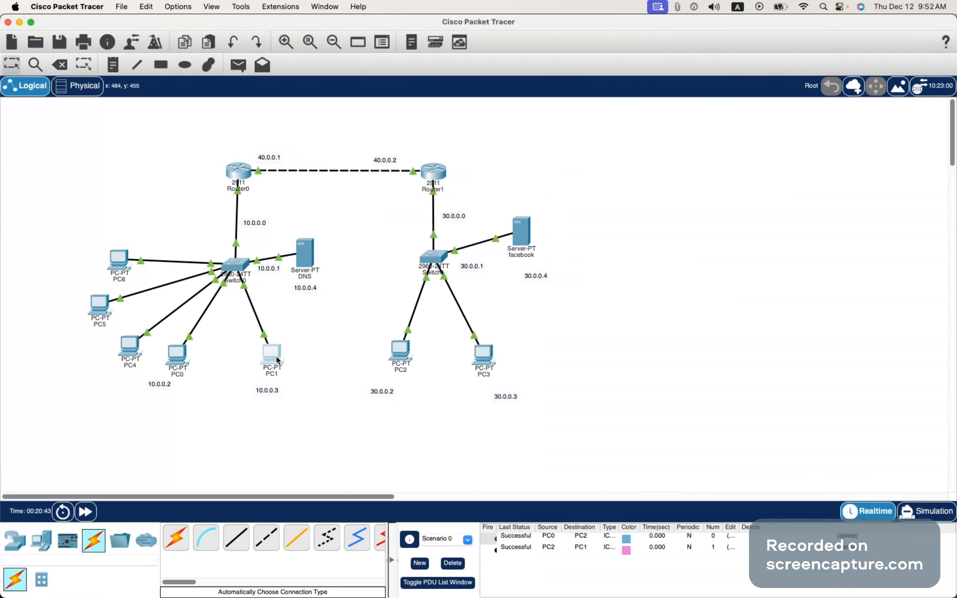
click(323, 142)
click(235, 180)
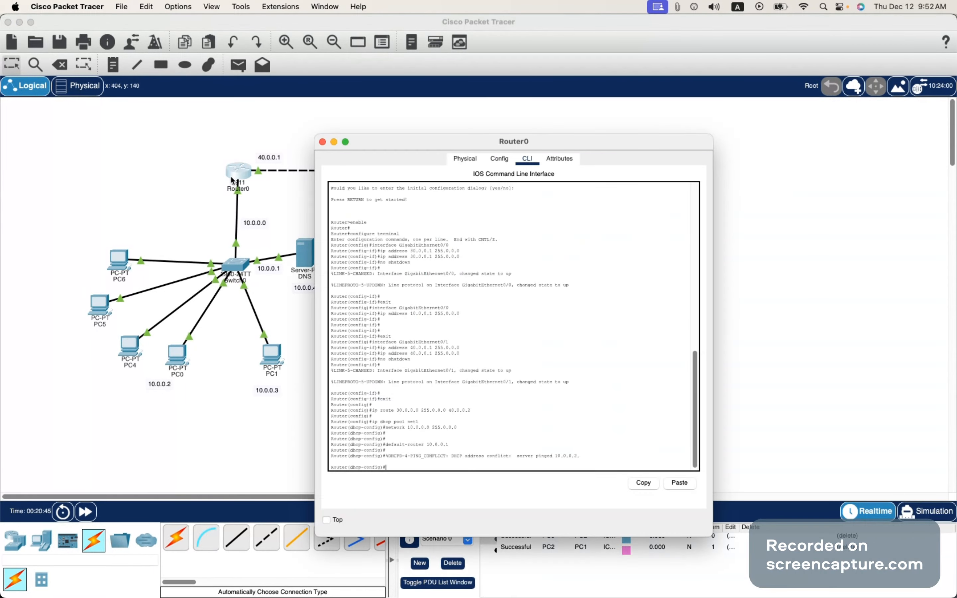
right_click(420, 467)
key(Return)
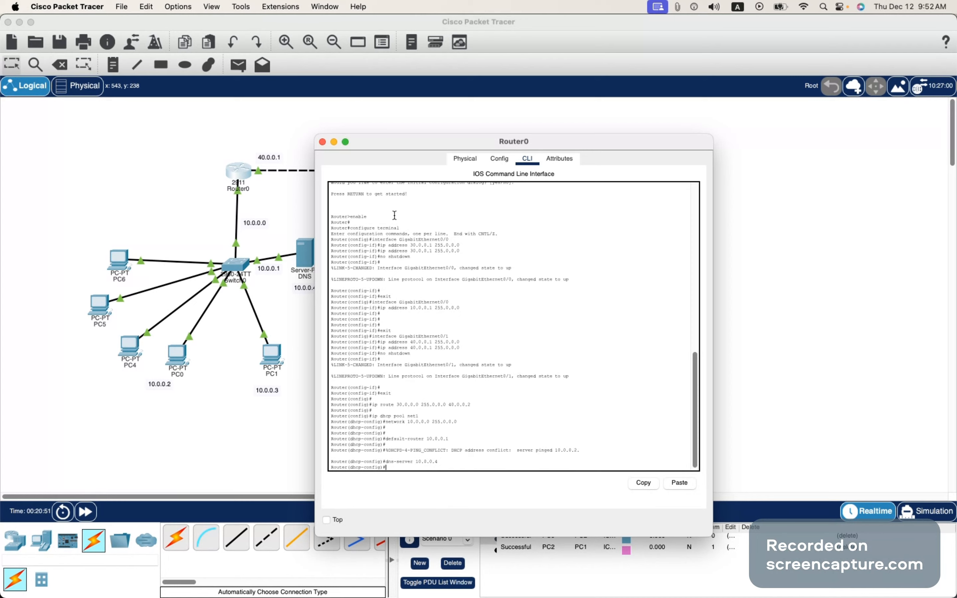
click(322, 142)
Set PC1's IP configuration to DHCP and close its window.
click(271, 351)
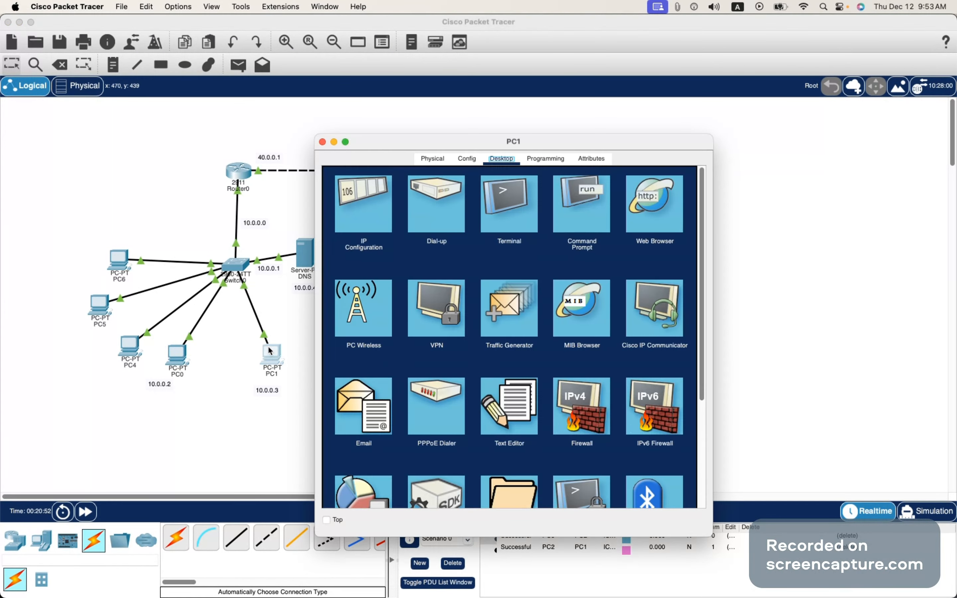
click(374, 208)
click(343, 231)
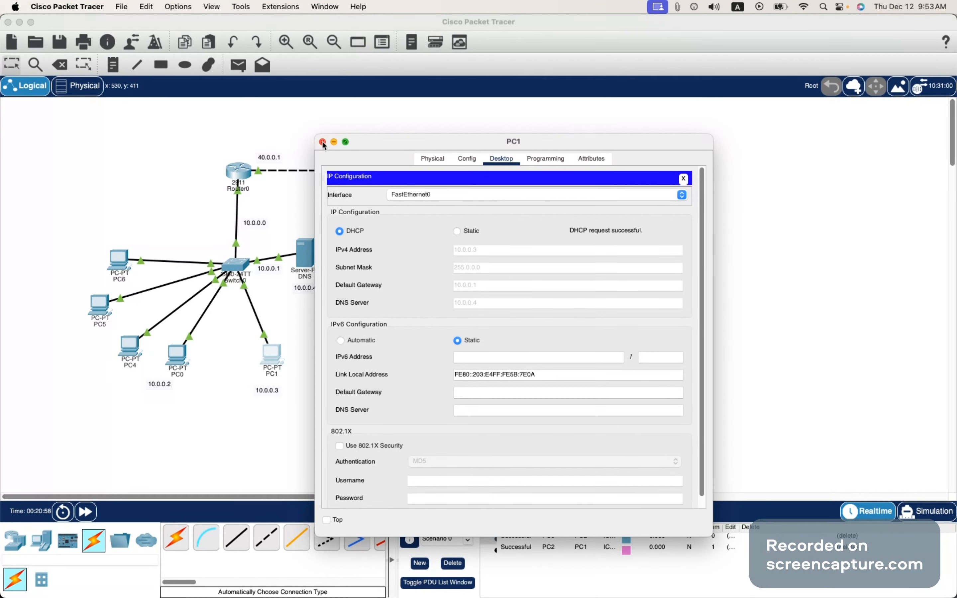
click(322, 142)
Switch PC0's IP configuration from static to DHCP and close its window.
click(177, 354)
click(383, 201)
click(339, 231)
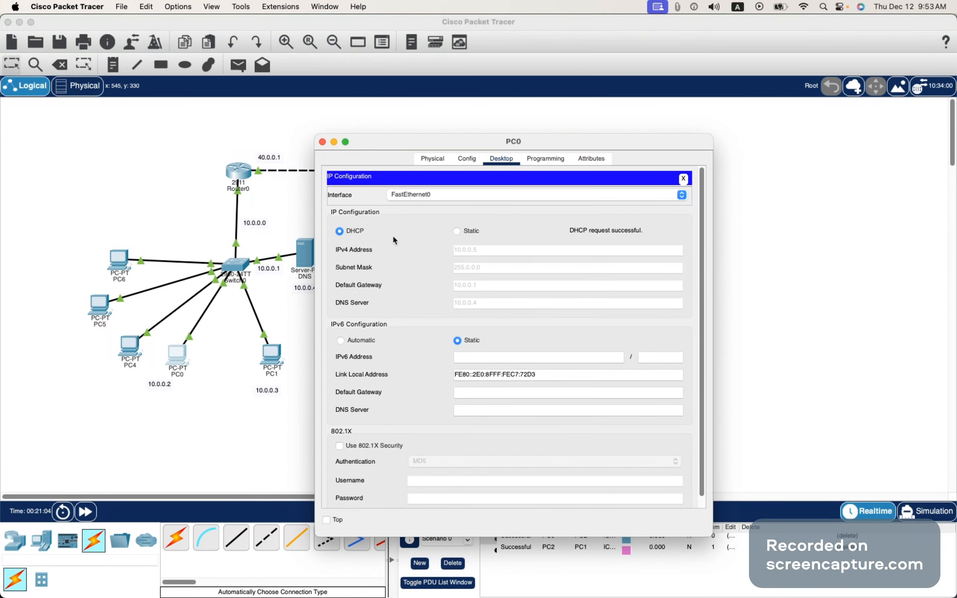
click(322, 143)
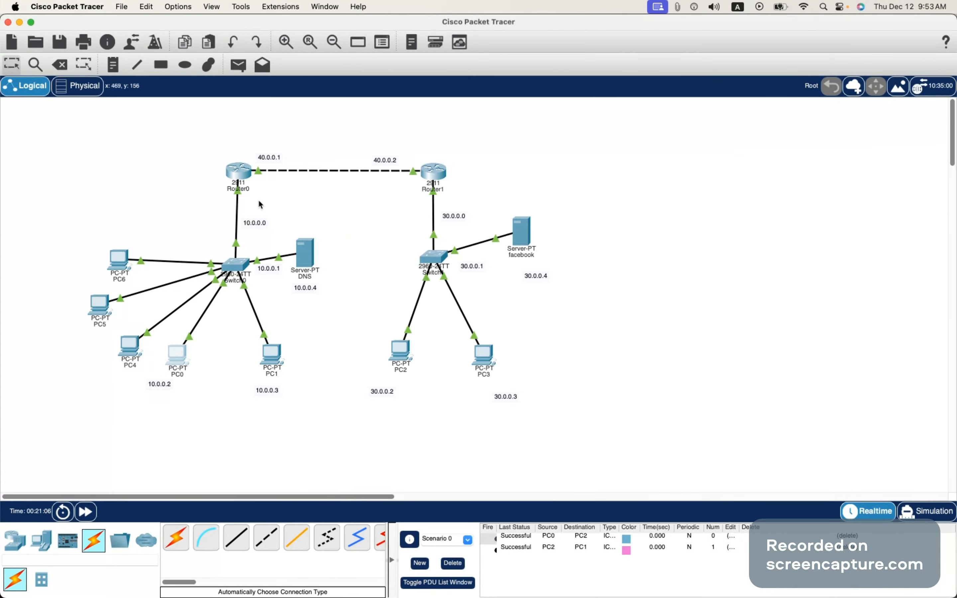
Set PC4 to obtain its IP configuration through DHCP and close its window.
click(129, 348)
click(501, 158)
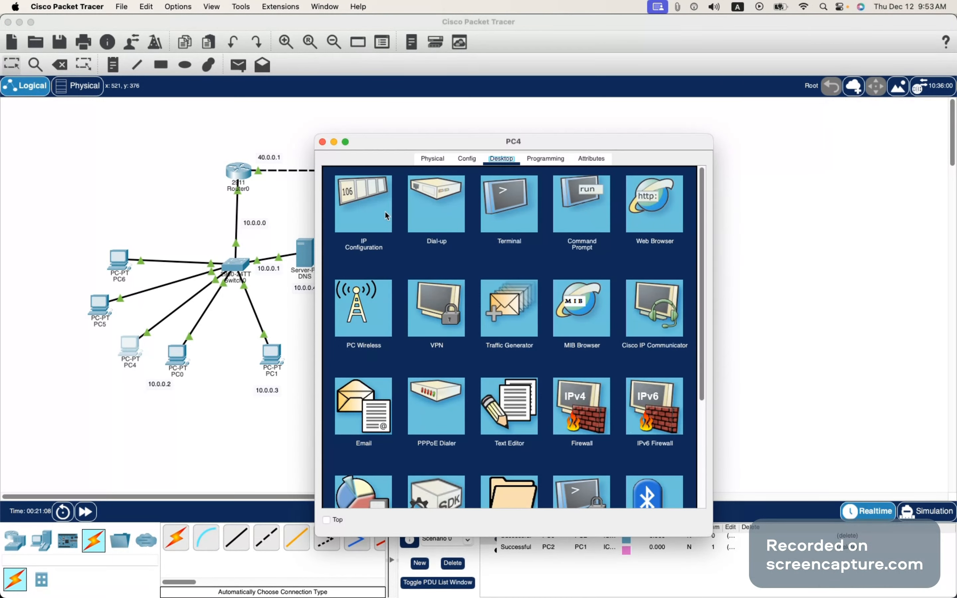
click(376, 221)
click(340, 231)
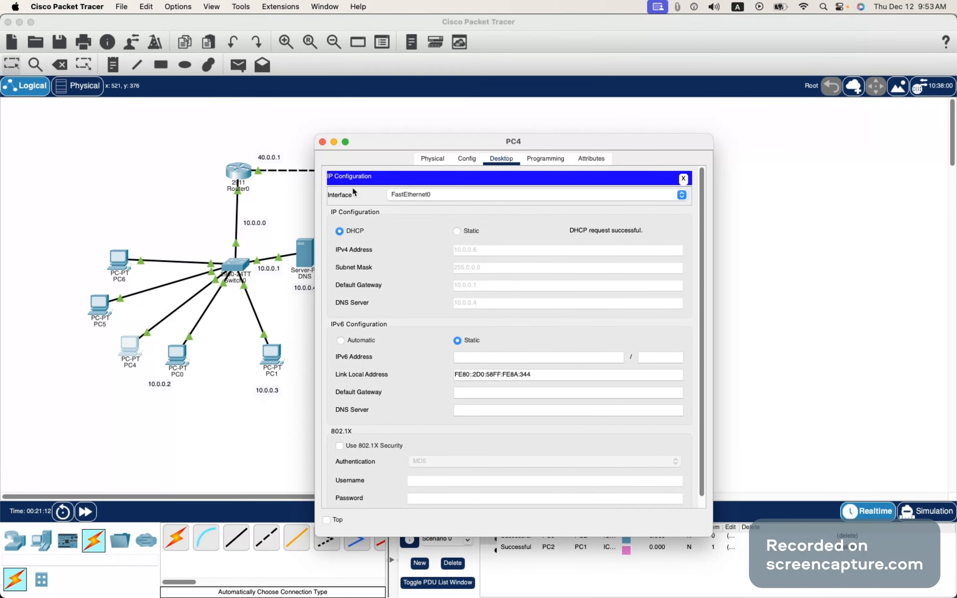
click(322, 142)
Set PC5 to obtain its IP configuration through DHCP and close its window.
click(100, 305)
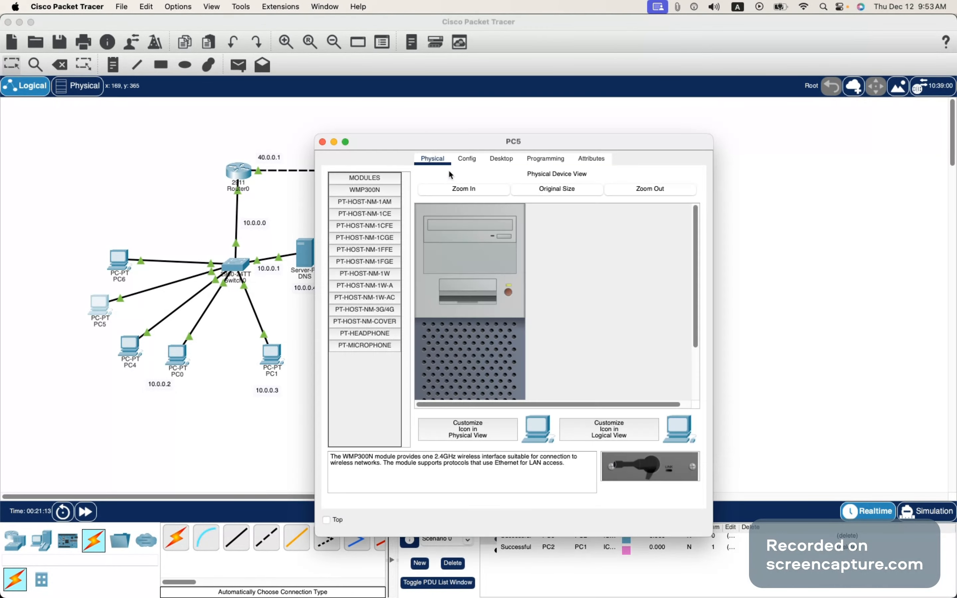
click(495, 161)
click(358, 224)
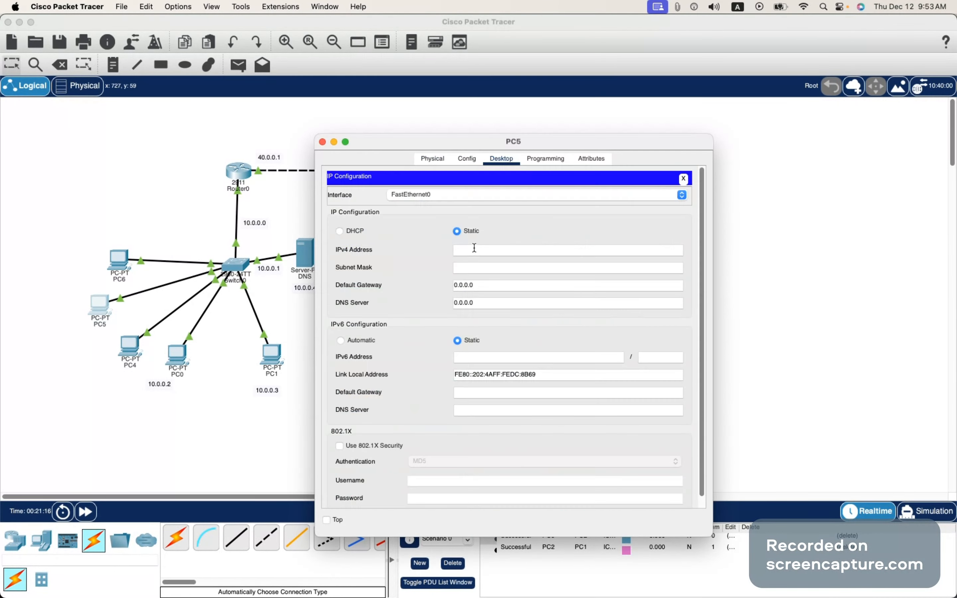
click(339, 231)
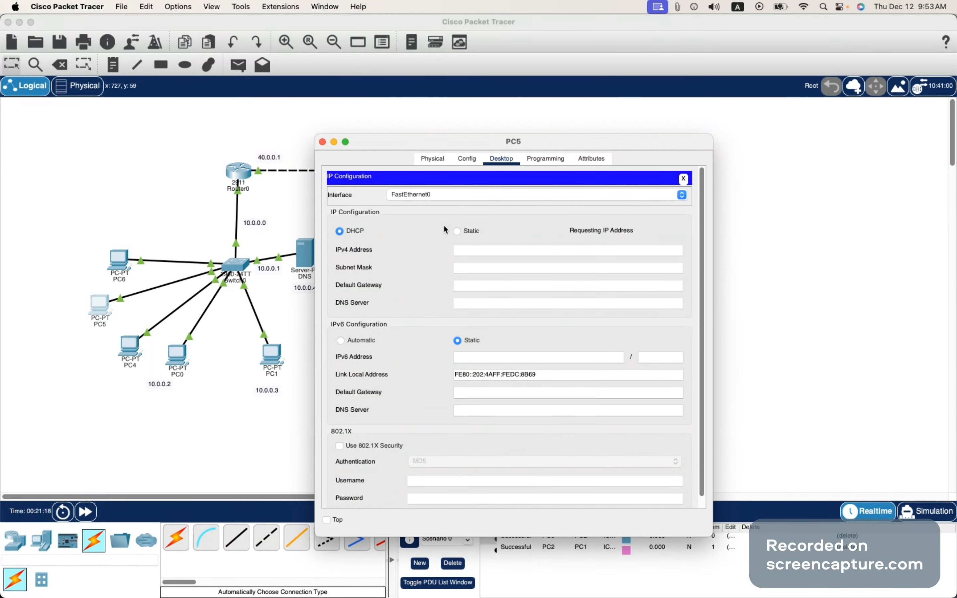
click(323, 142)
Set PC6 to obtain its IP configuration through DHCP and close its window.
click(118, 260)
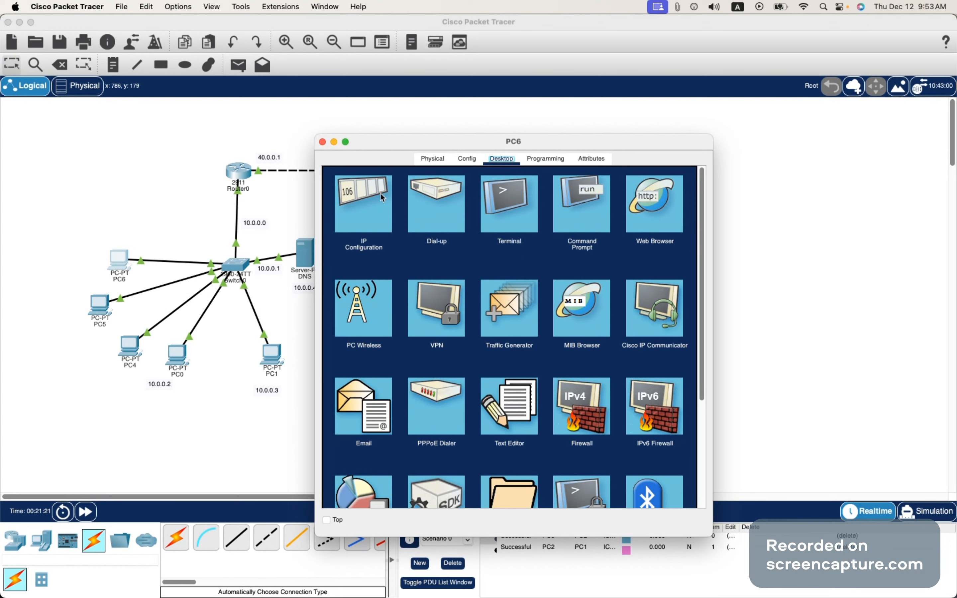
click(381, 194)
click(352, 232)
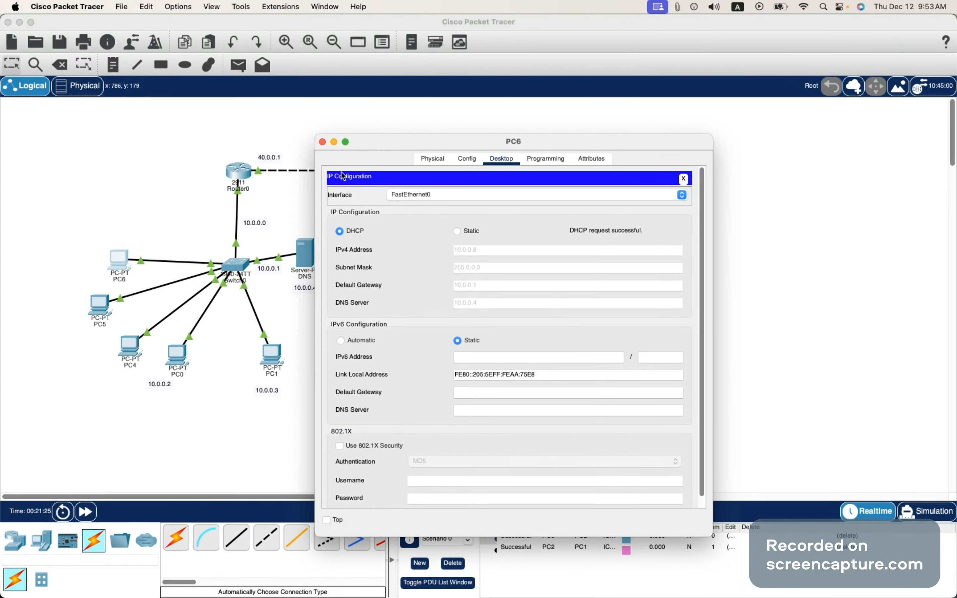
click(322, 142)
Load facebook.com in PC4's web browser to test DNS resolution, and close PC4's window.
click(127, 348)
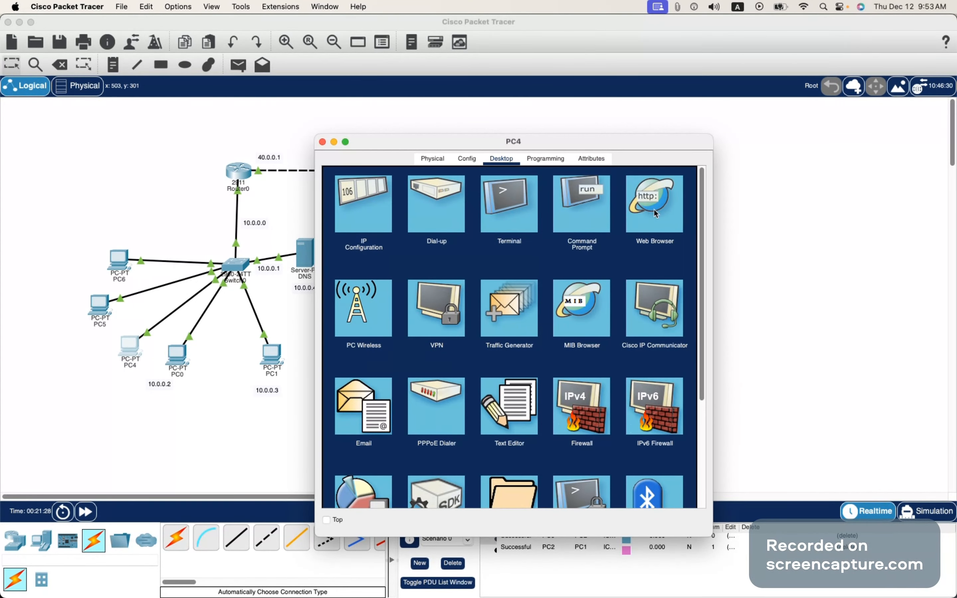
click(654, 214)
click(412, 197)
text(faebook)
key(BackSpace)
key(BackSpace)
key(BackSpace)
key(BackSpace)
text(cebook.com)
key(Return)
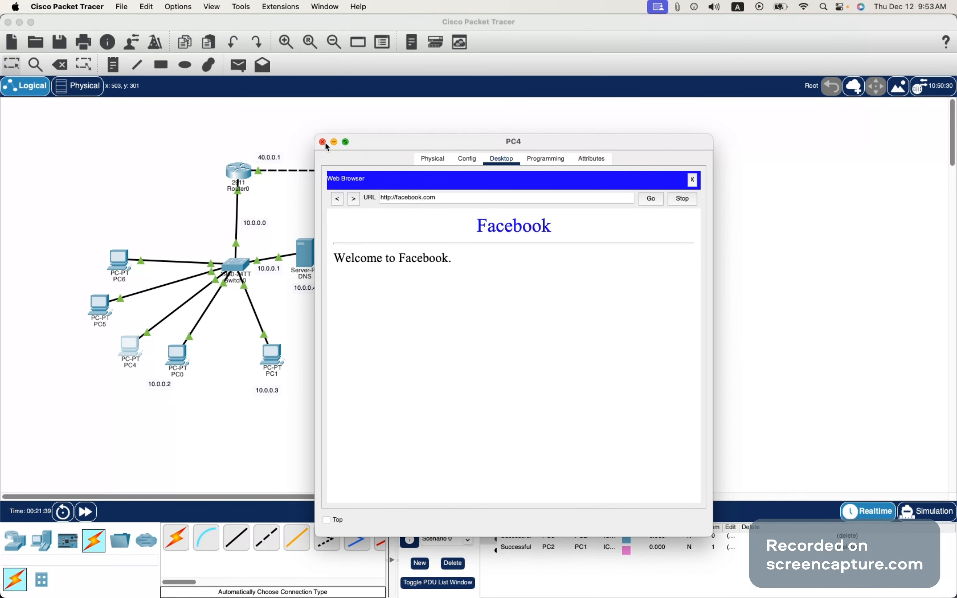
click(323, 142)
Load facebook.com in PC6's web browser to test DNS resolution, and close PC6's window.
click(118, 261)
click(365, 211)
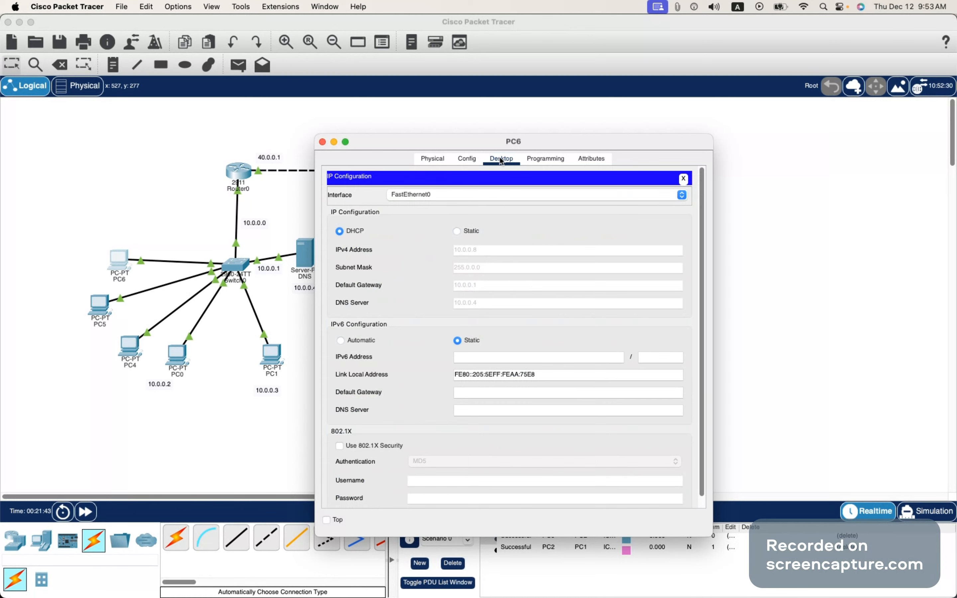
click(682, 181)
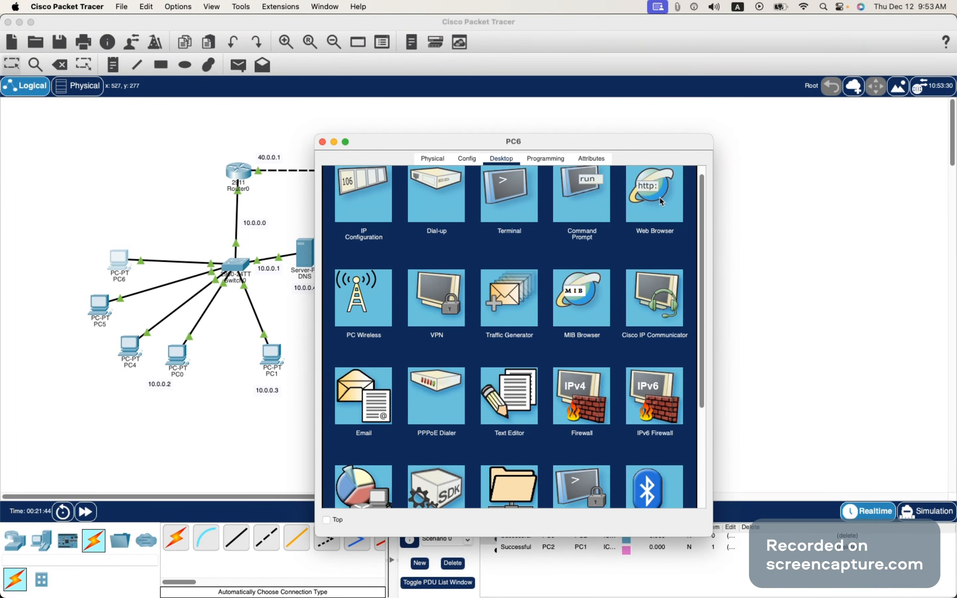
click(663, 201)
click(445, 197)
text(f)
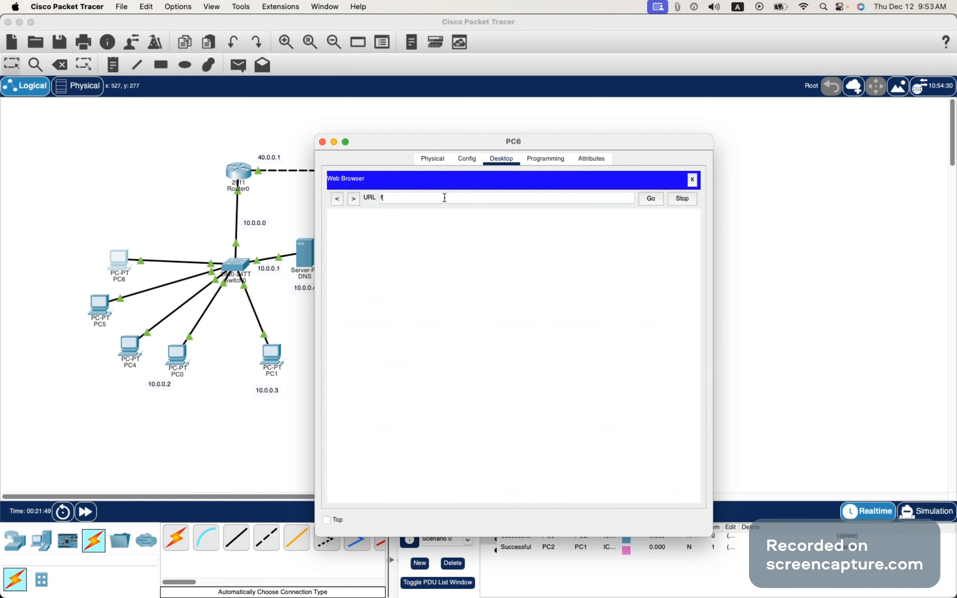
text(acebook.com)
click(652, 199)
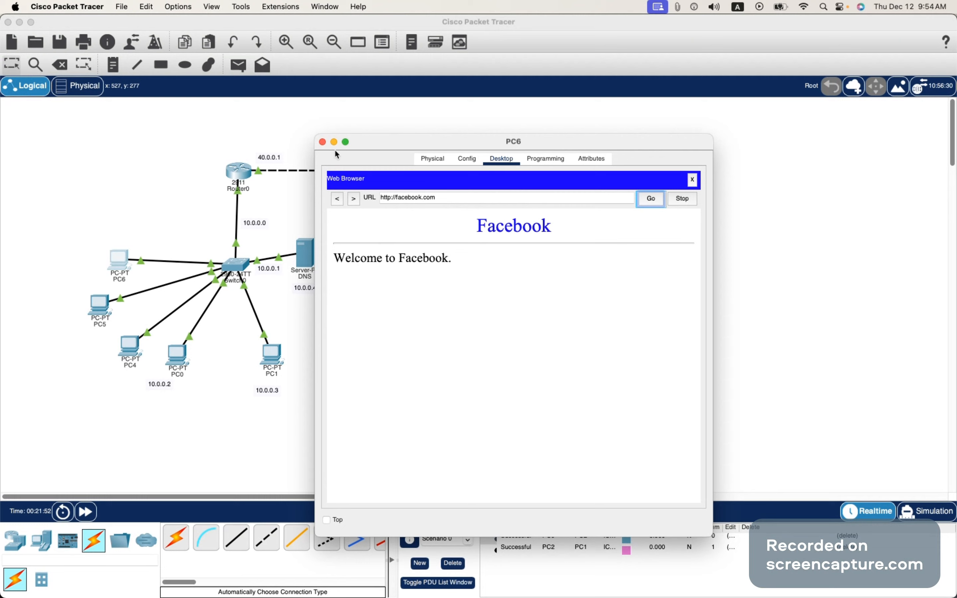
click(322, 142)
Check PC2's IP configuration, including its addressing mode and DNS server entry.
click(402, 353)
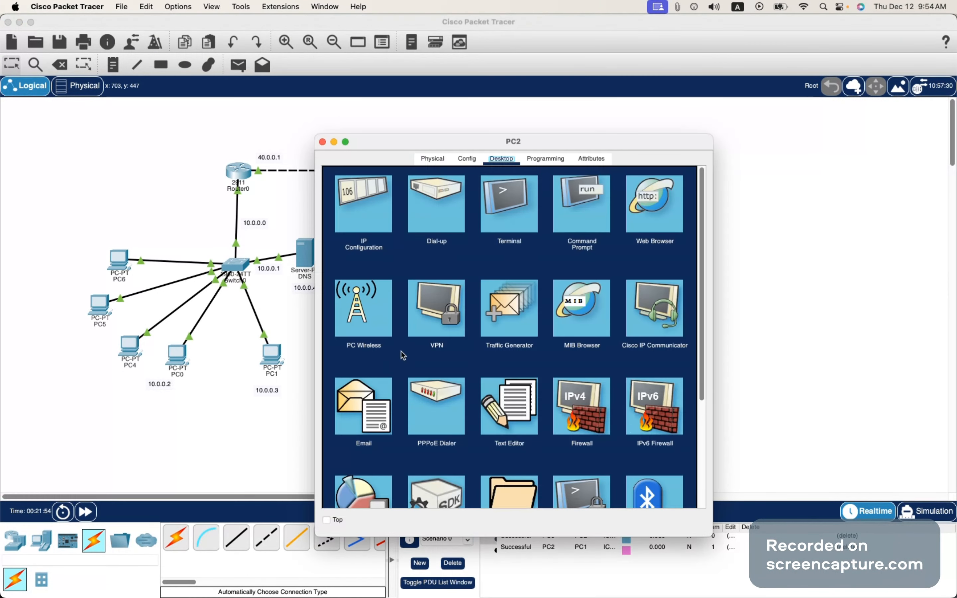
click(323, 142)
drag(352, 122, 629, 455)
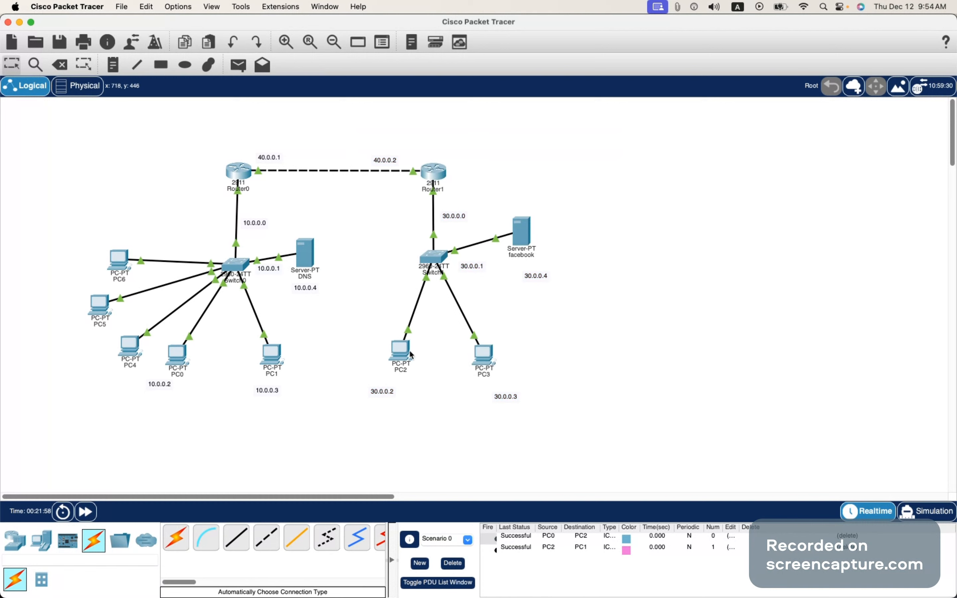
click(406, 350)
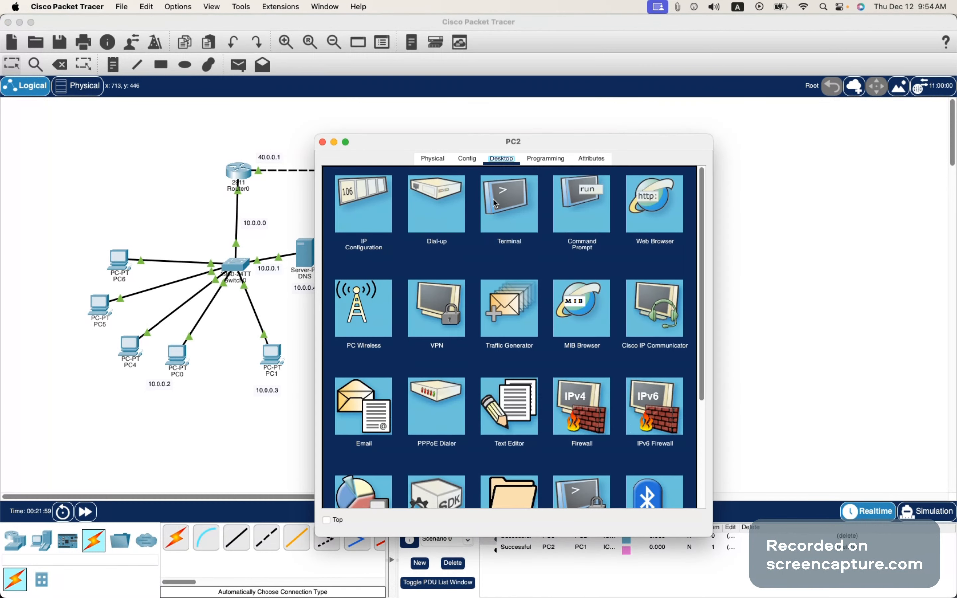
click(371, 204)
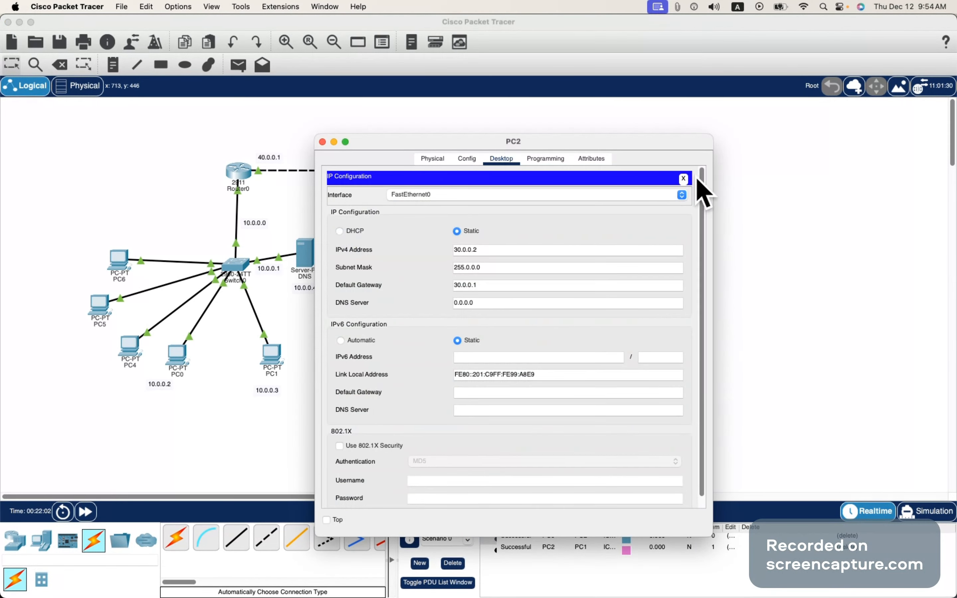
click(684, 179)
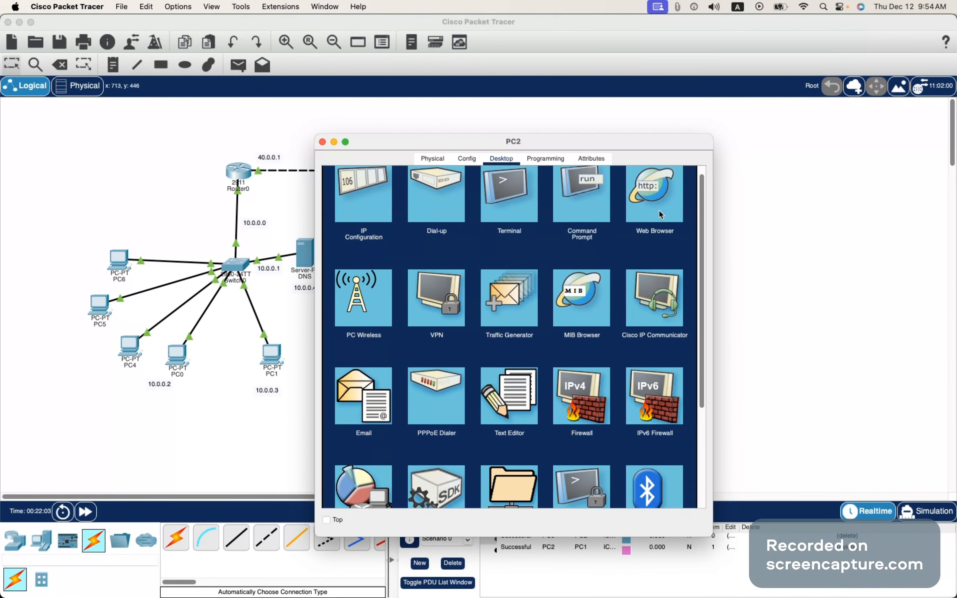
Load facebook.com in PC2's web browser to test name resolution from the 30.0.0.0 network.
click(661, 214)
click(461, 197)
text(facebook.com)
key(Return)
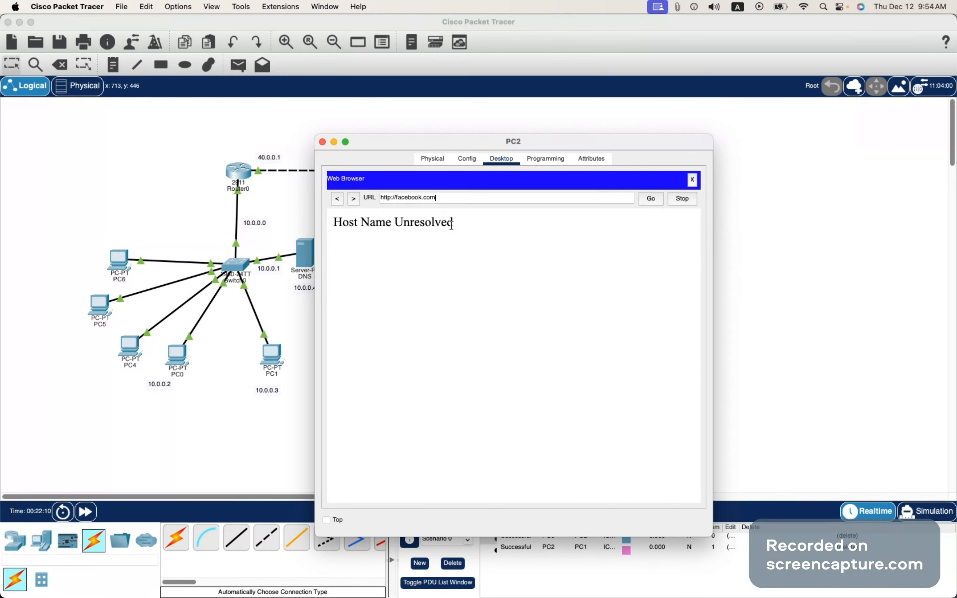
Recheck the DNS server entry in PC2's IP configuration and close PC2's window.
click(466, 160)
click(499, 162)
click(697, 181)
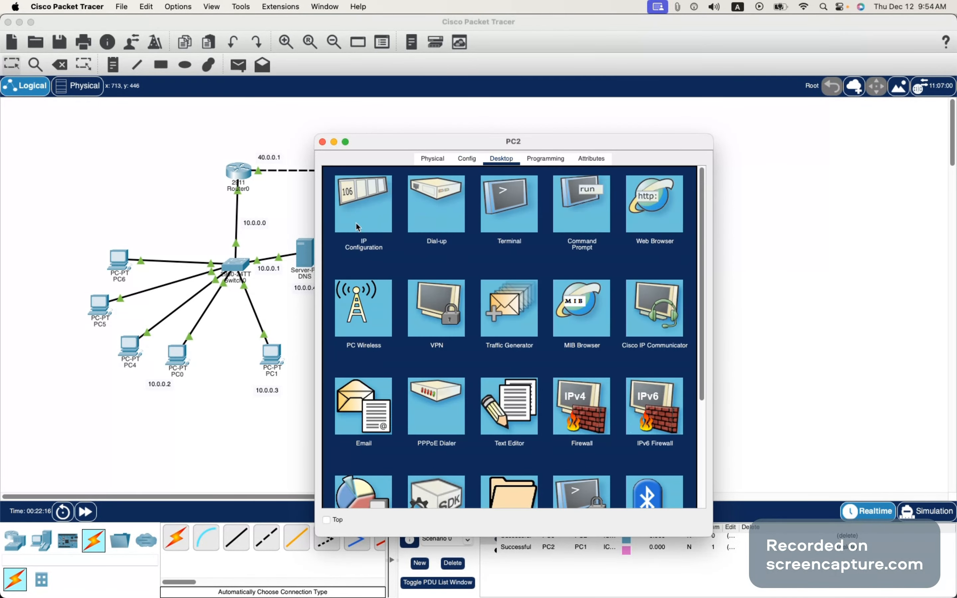
click(355, 223)
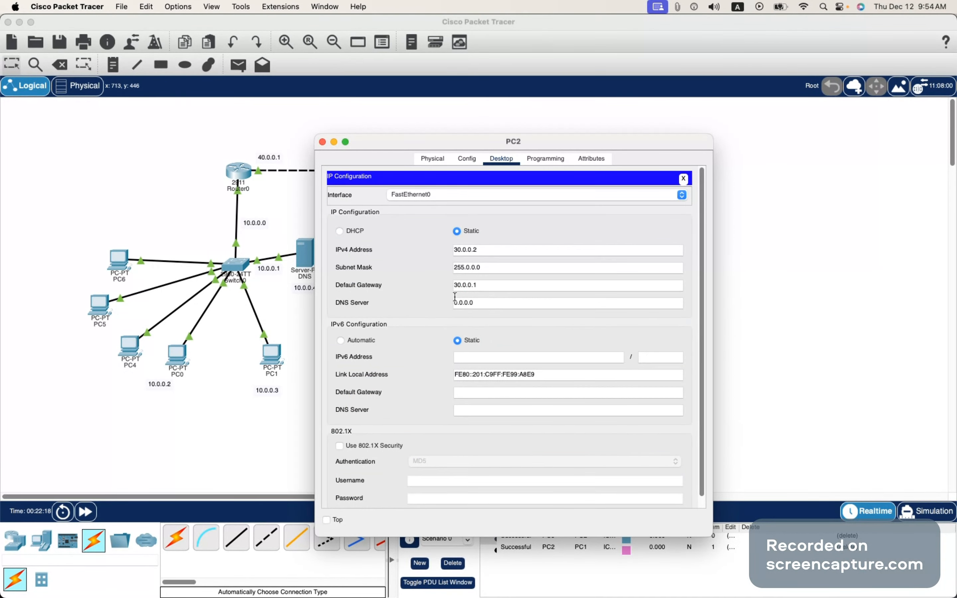
click(323, 142)
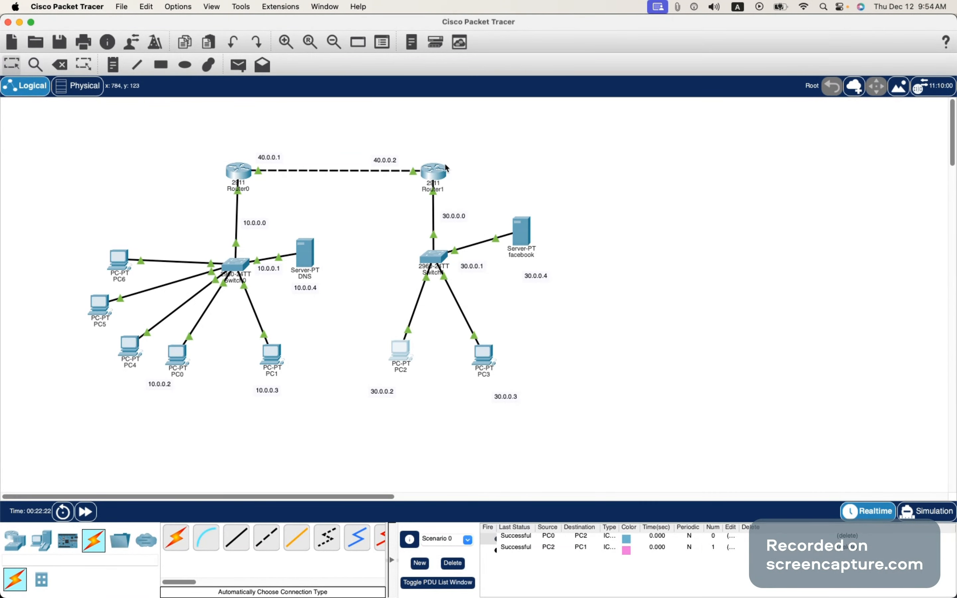
Enter global configuration mode in Router1's command line, with its window moved clear of the notes area.
click(440, 173)
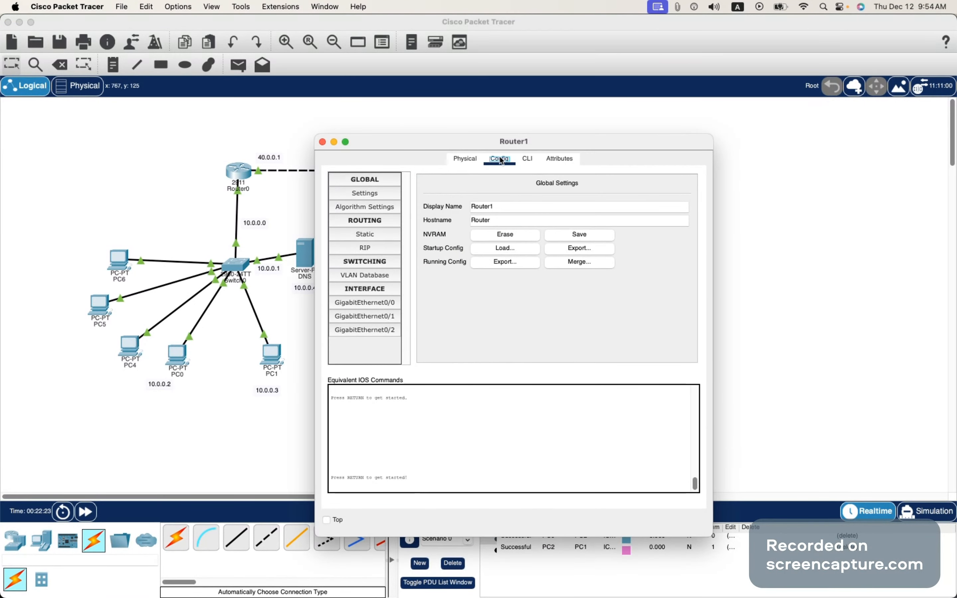
click(529, 158)
drag(549, 146, 260, 117)
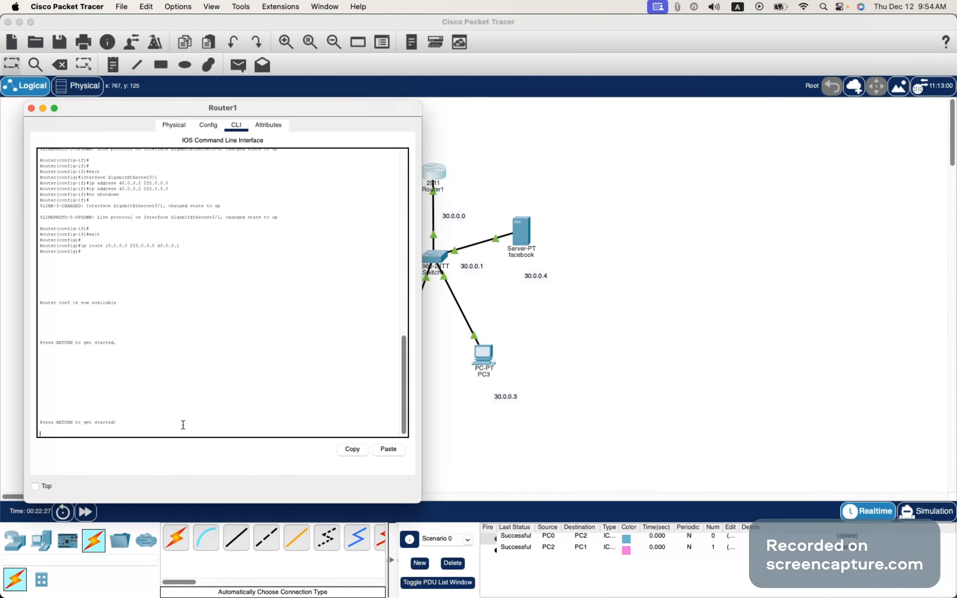
key(Return)
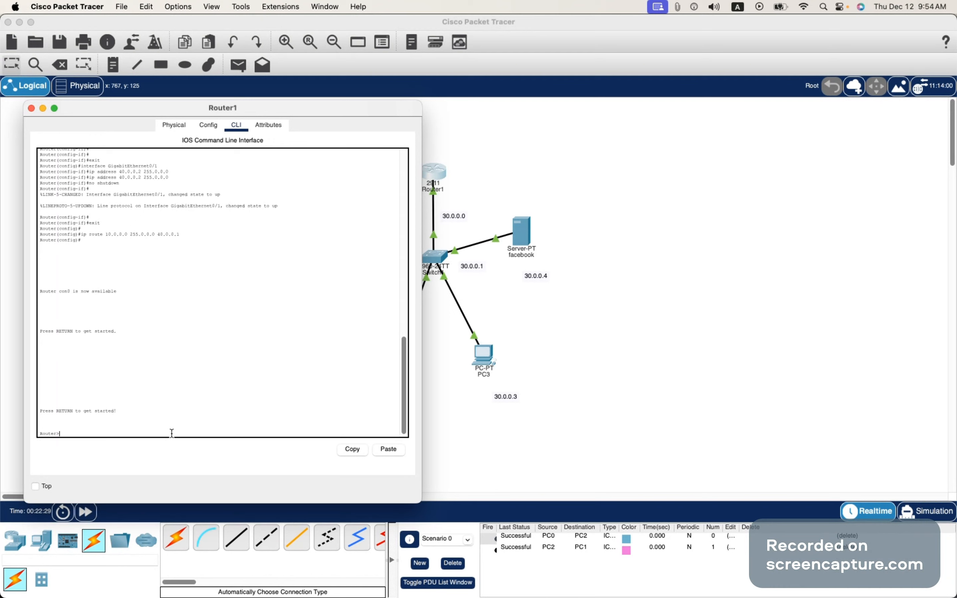
text(en)
key(Return)
text(conf )
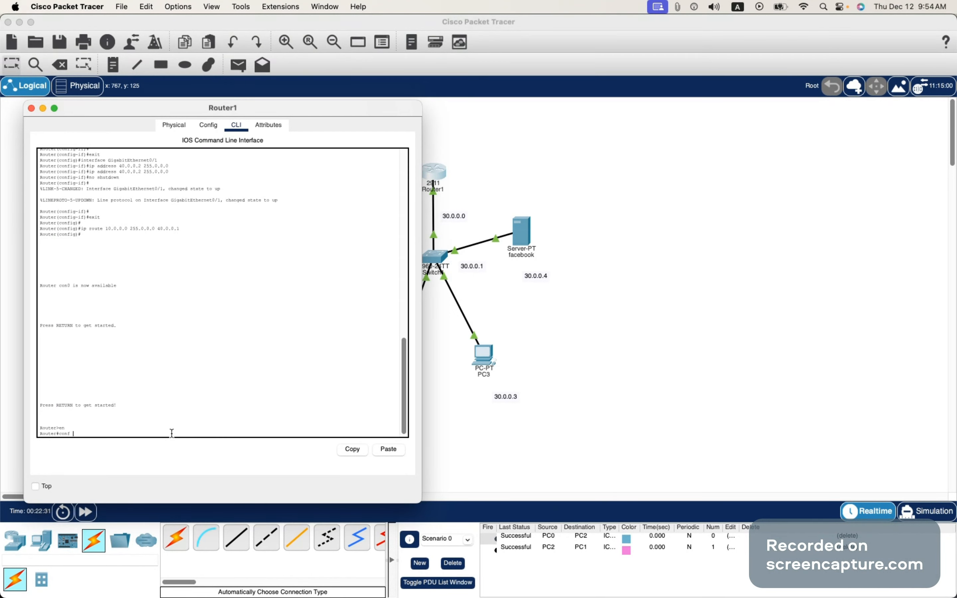
text(t)
key(Return)
Switch to Sublime Text and add the lines "en" and "conf t" below the dns-server line.
key(super+Tab)
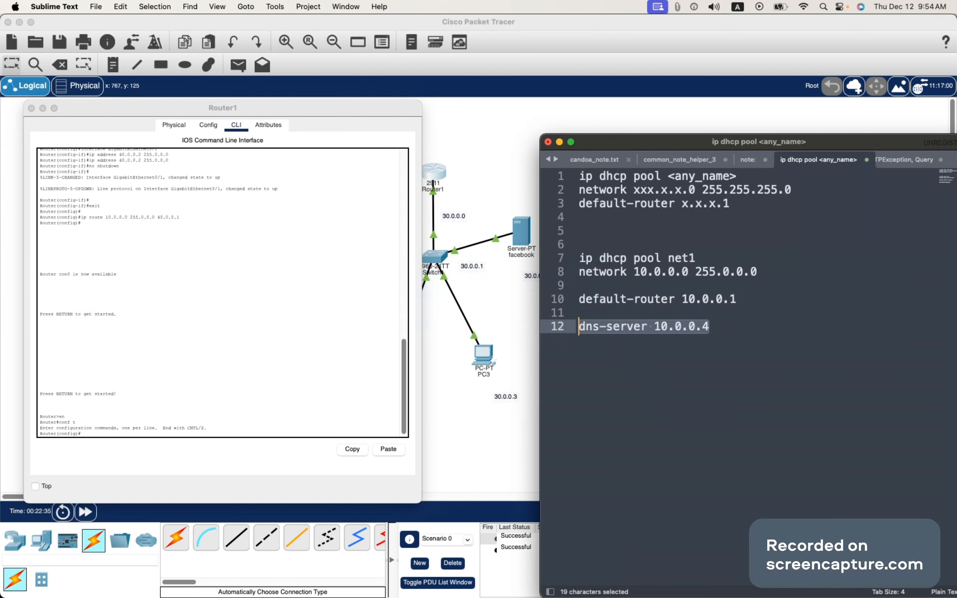
click(672, 391)
key(Return)
key(Return)
text(en)
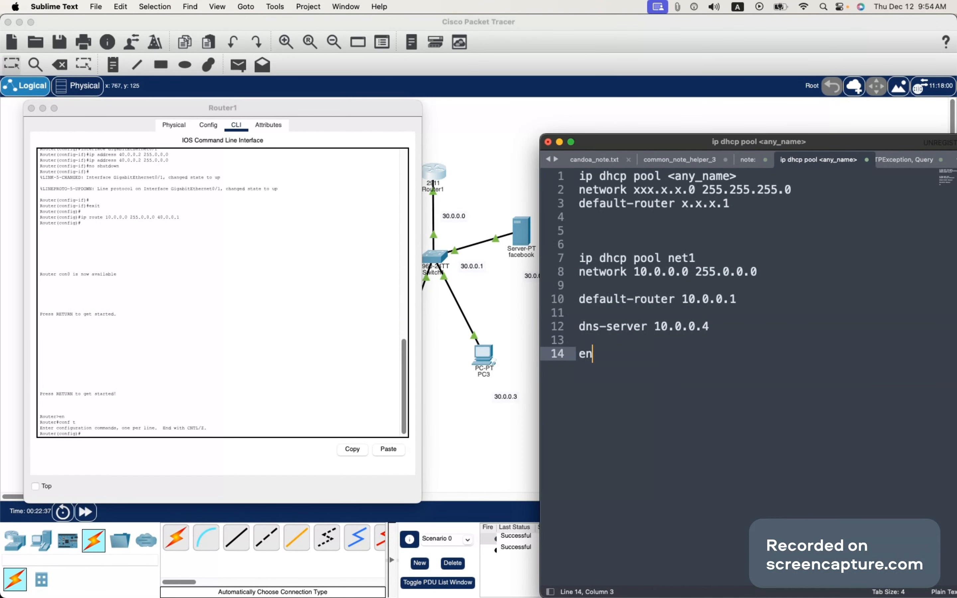
key(Return)
text(conf t)
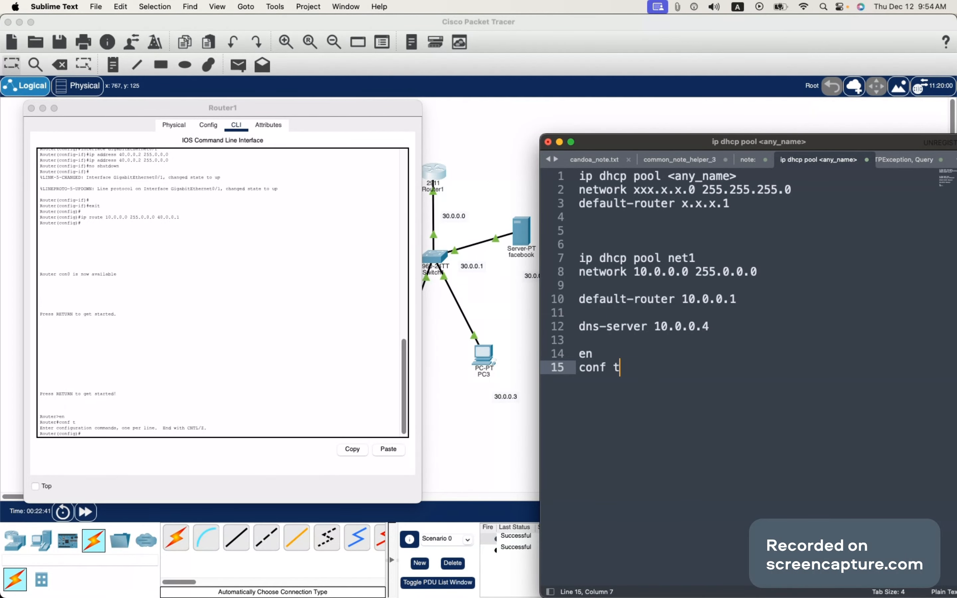
key(Return)
Add the line "ip dhcp pool net2" to the notes, reusing the net1 pool command.
drag(669, 262, 578, 257)
key(super+c)
click(668, 390)
key(Return)
key(super+v)
text(net2)
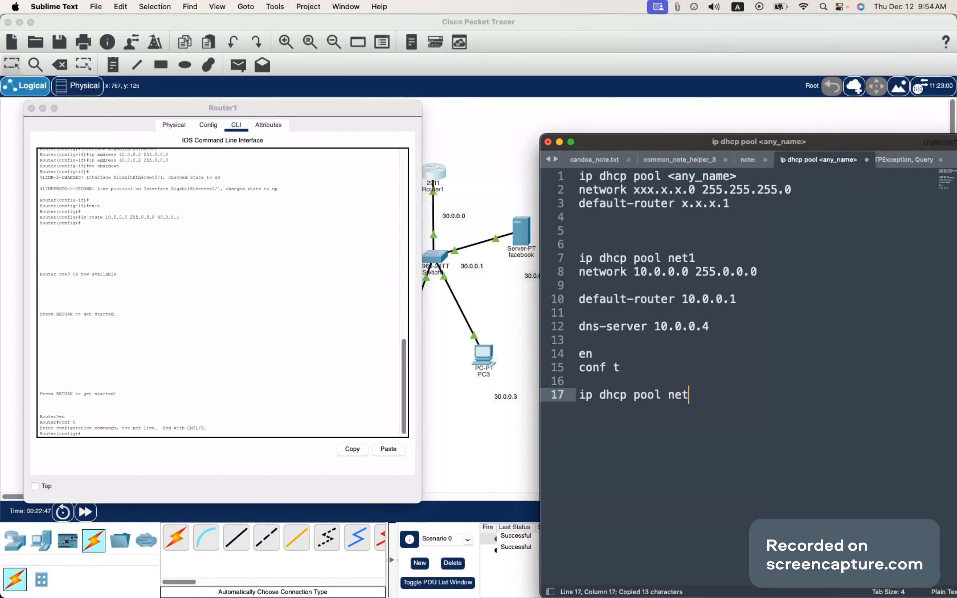
Copy the "ip dhcp pool net2" command from the notes and run it in Router1's command line.
drag(709, 388, 578, 394)
key(super+c)
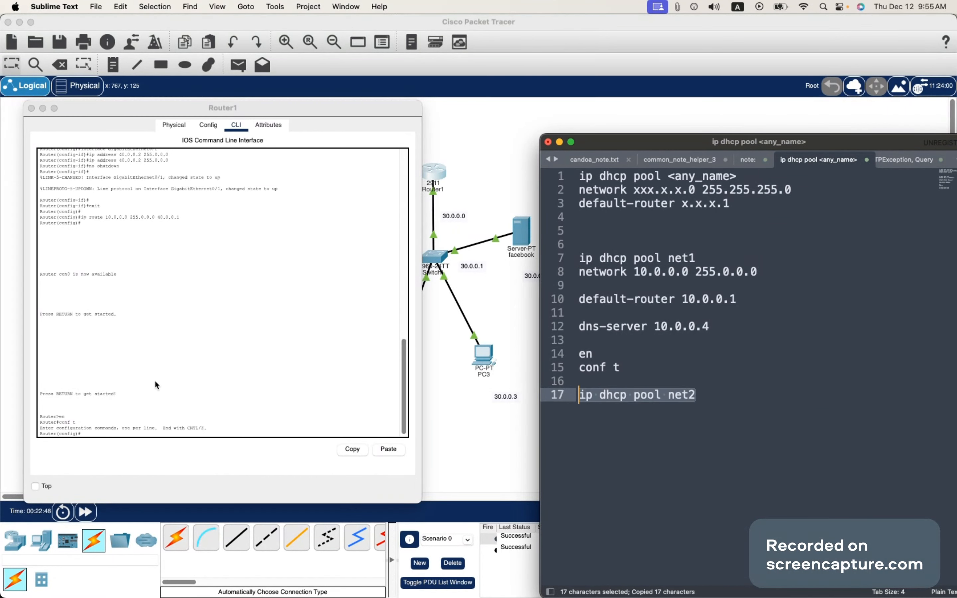
click(101, 428)
right_click(99, 432)
click(108, 441)
key(Return)
drag(57, 434, 102, 434)
click(133, 436)
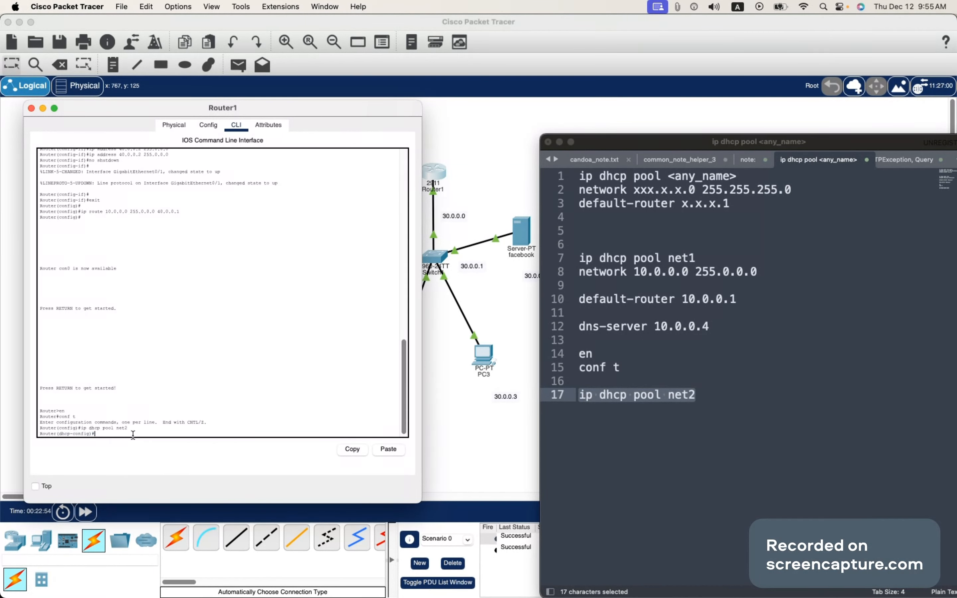
Copy the template network line below the net2 pool line in the notes and set its mask to 255.0.0.0.
click(802, 336)
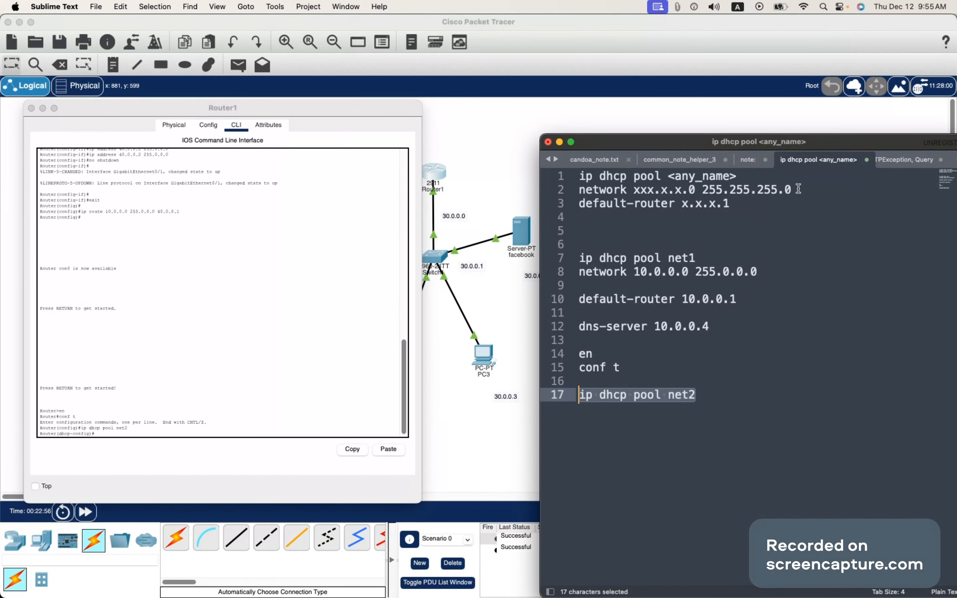
drag(792, 190, 578, 190)
key(super+c)
click(735, 460)
key(Return)
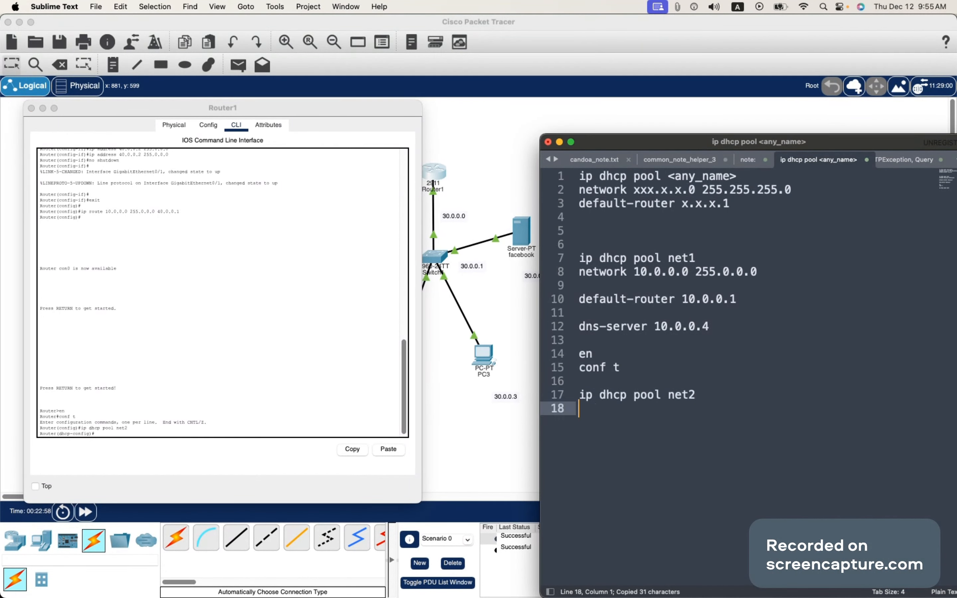
key(super+v)
double_click(735, 411)
text(0)
double_click(753, 408)
text(0)
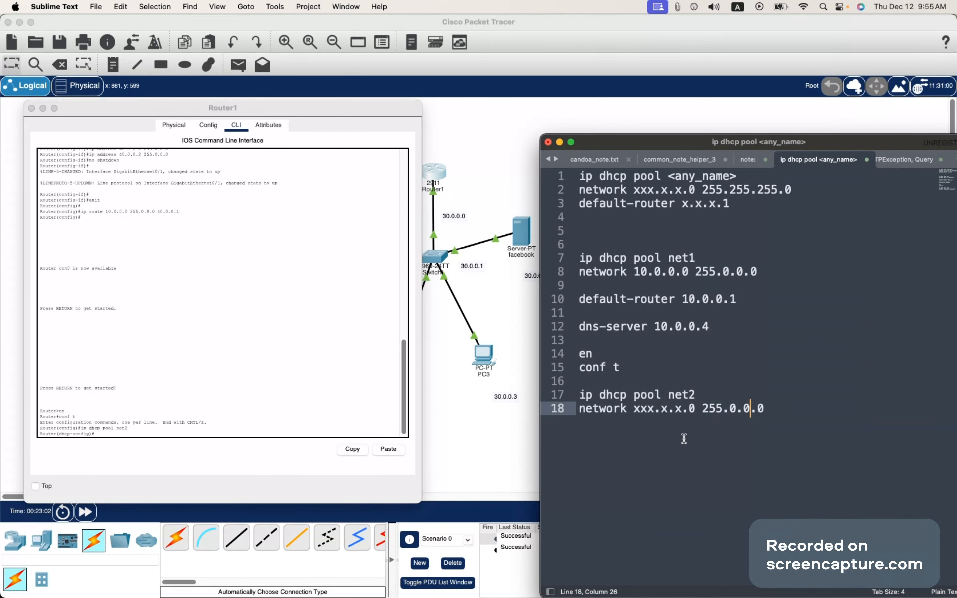
Check Router1's LAN address in the topology and set the new network line's address to 30.0.0.0 in the notes.
click(511, 402)
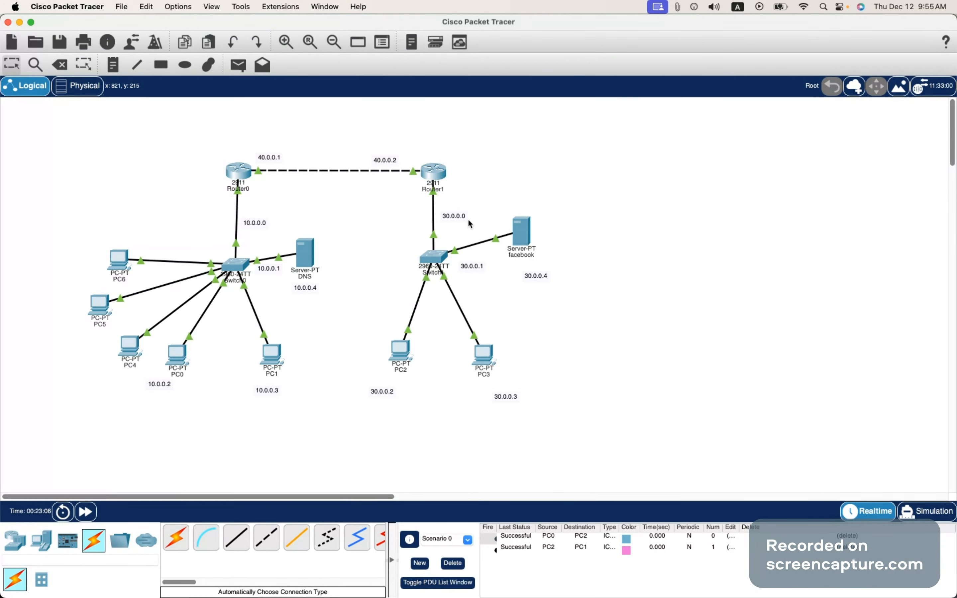
key(super+Tab)
double_click(643, 409)
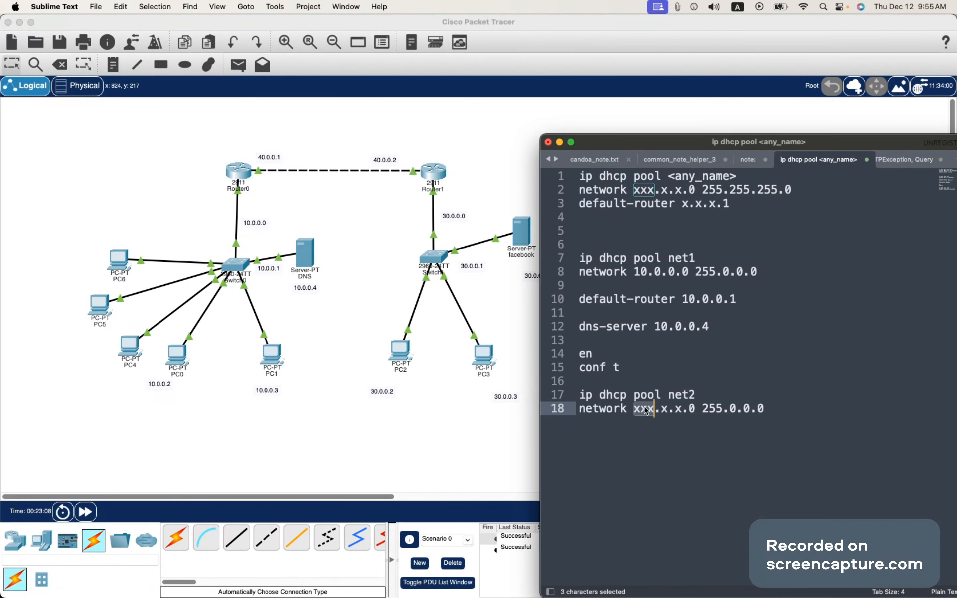
text(30)
key(Right)
key(Right)
key(BackSpace)
text(0)
key(Right)
key(Delete)
text(0)
Copy the command "network 30.0.0.0 255.0.0.0" from the notes and run it in Router1's net2 pool configuration.
drag(761, 409, 578, 408)
key(super+c)
key(super+Tab)
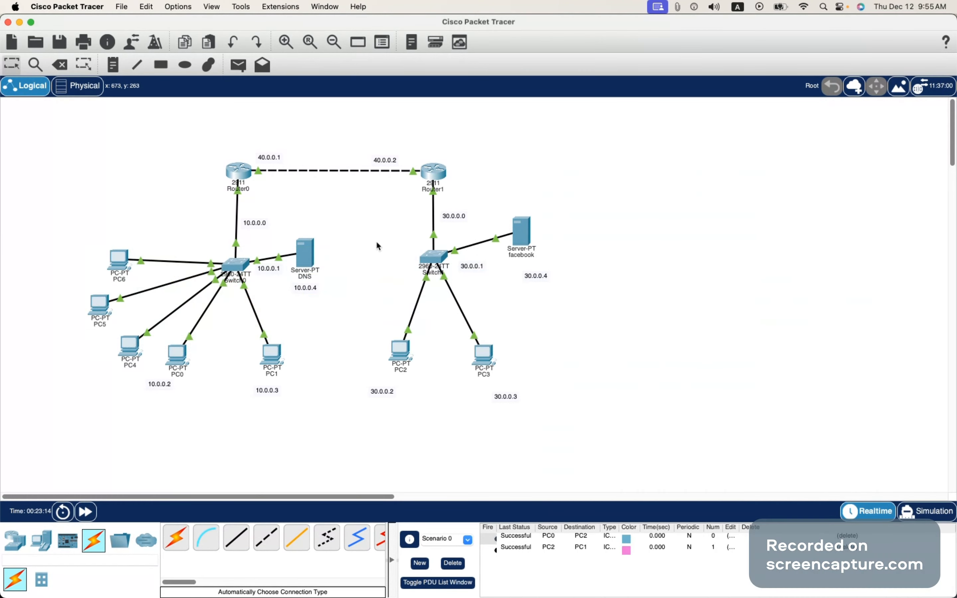
click(437, 176)
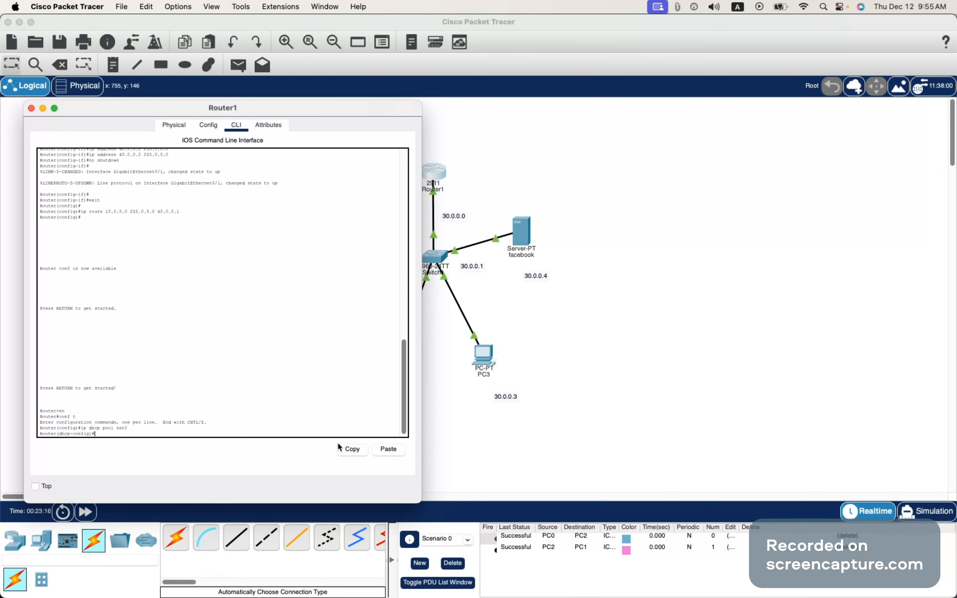
click(386, 449)
key(Return)
Add the line "default-router 30.0.0.1" to the net2 commands in the Sublime Text notes, reusing the net1 line.
key(super+Tab)
click(709, 451)
drag(743, 299, 578, 300)
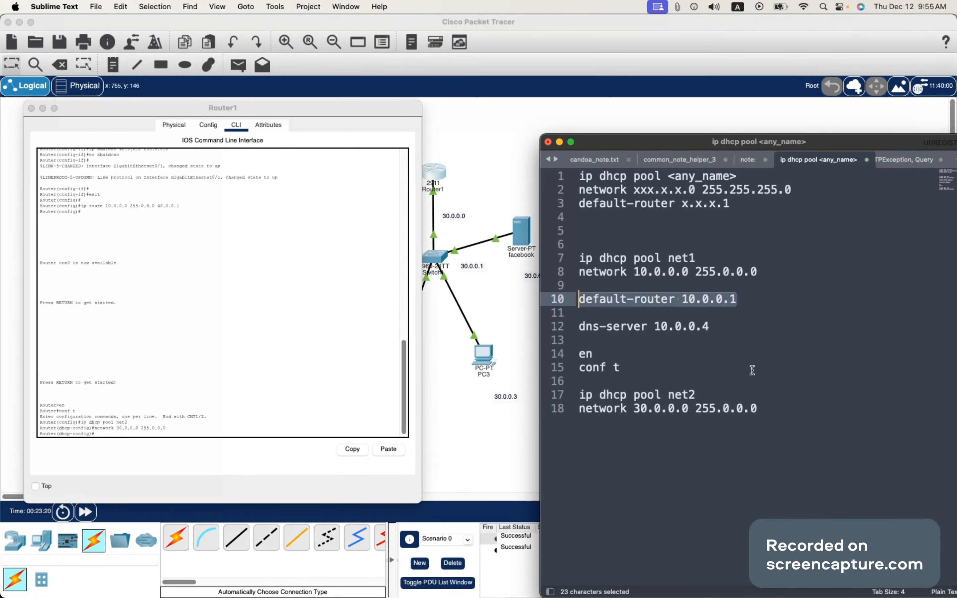
key(super+c)
click(801, 407)
key(Return)
key(super+v)
drag(681, 422, 695, 422)
text(30)
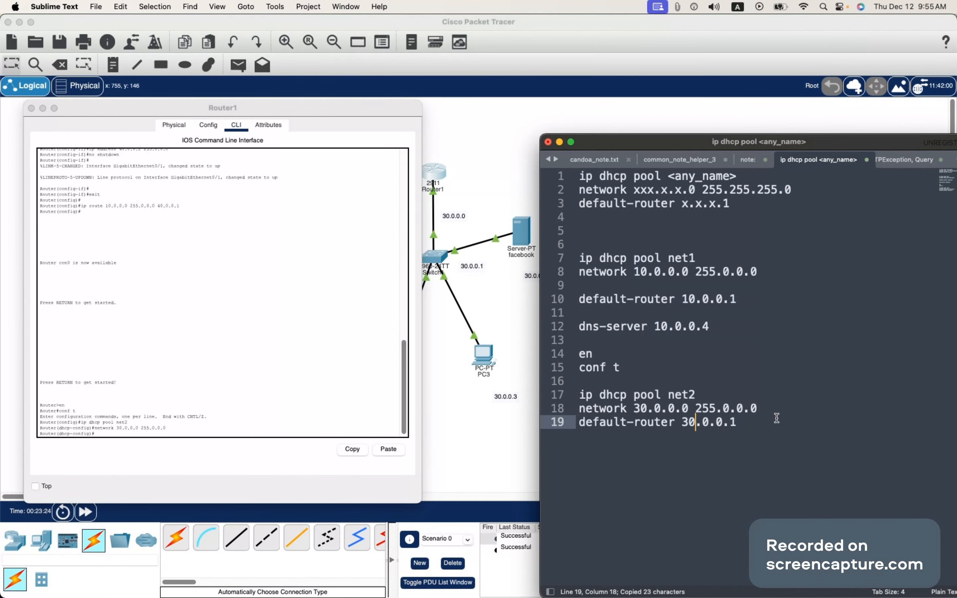
Copy "default-router 30.0.0.1" from the notes and run it in Router1's net2 pool configuration.
drag(776, 418, 579, 421)
click(132, 431)
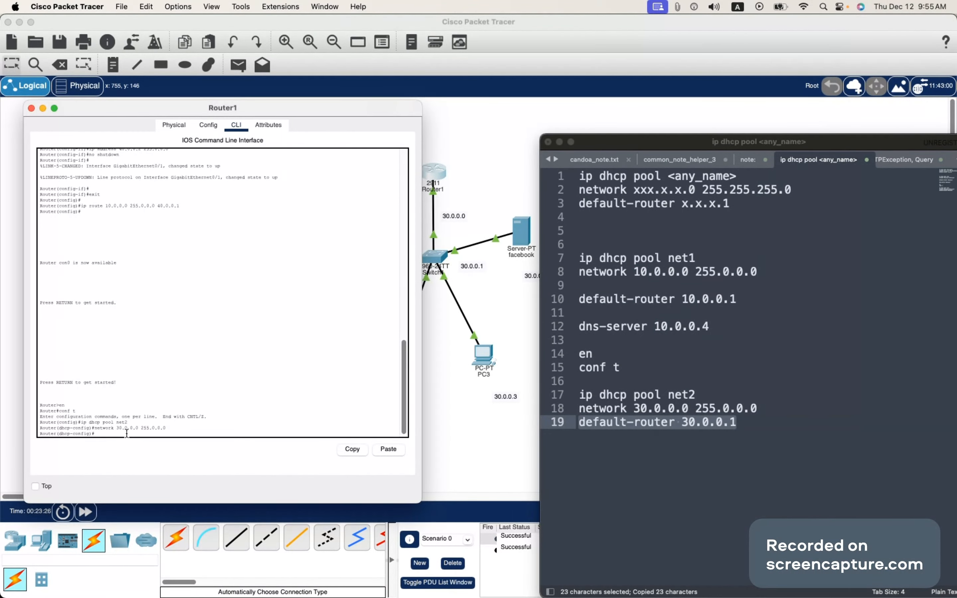
click(400, 448)
key(Return)
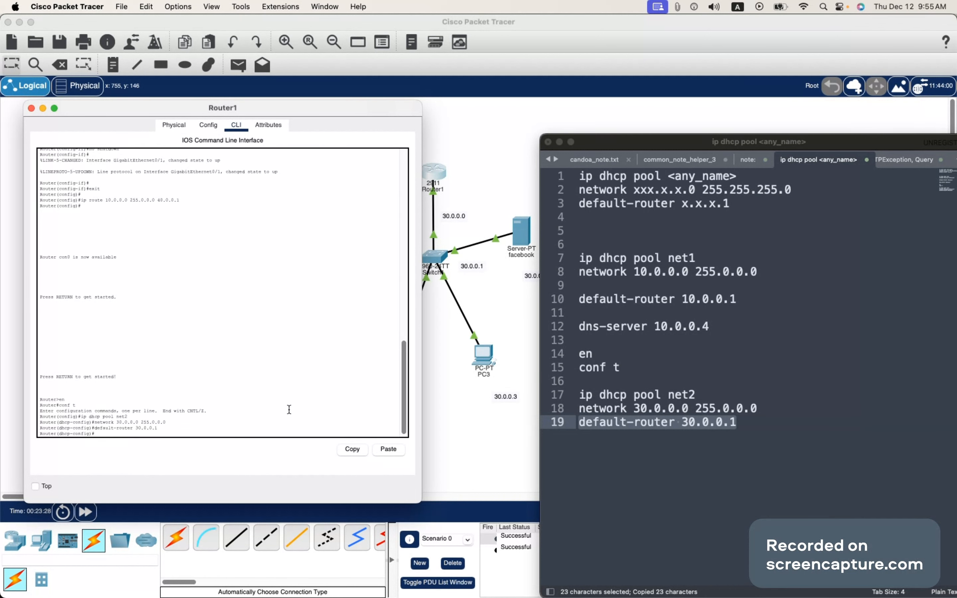
Add the line "dns-server 10.0.0.4" to the end of the net2 commands in the notes, reusing the net1 line.
drag(710, 328, 587, 327)
click(725, 338)
drag(718, 326, 568, 326)
key(super+c)
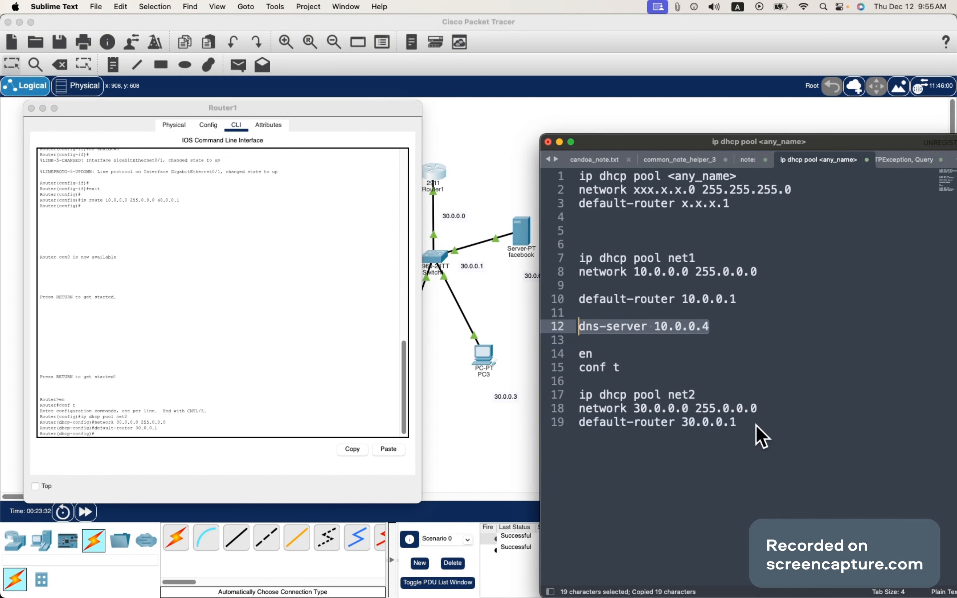
click(754, 424)
key(Return)
key(super+v)
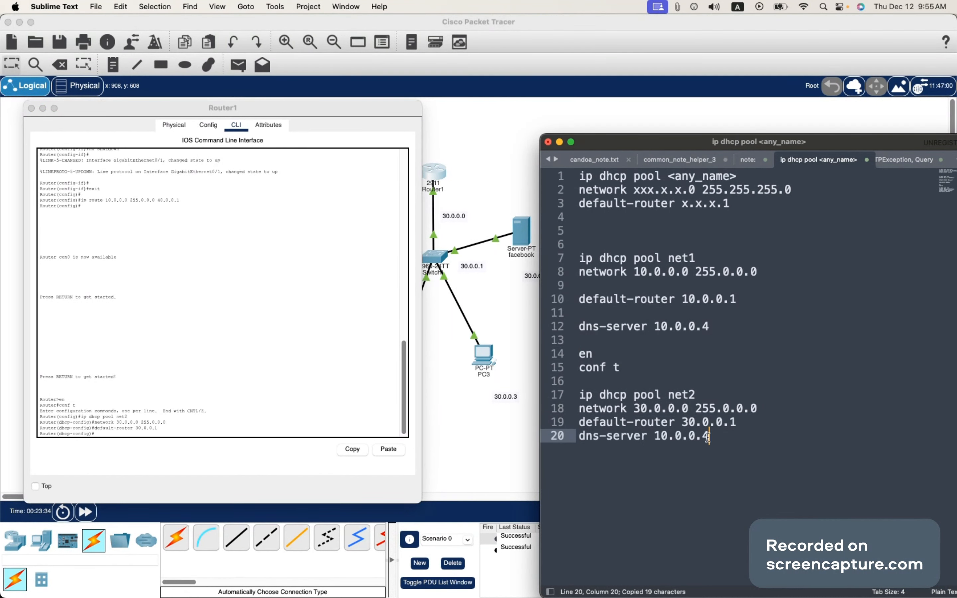
Run "dns-server 10.0.0.4" from the notes in Router1's net2 pool configuration and close the router's window.
drag(713, 436, 580, 437)
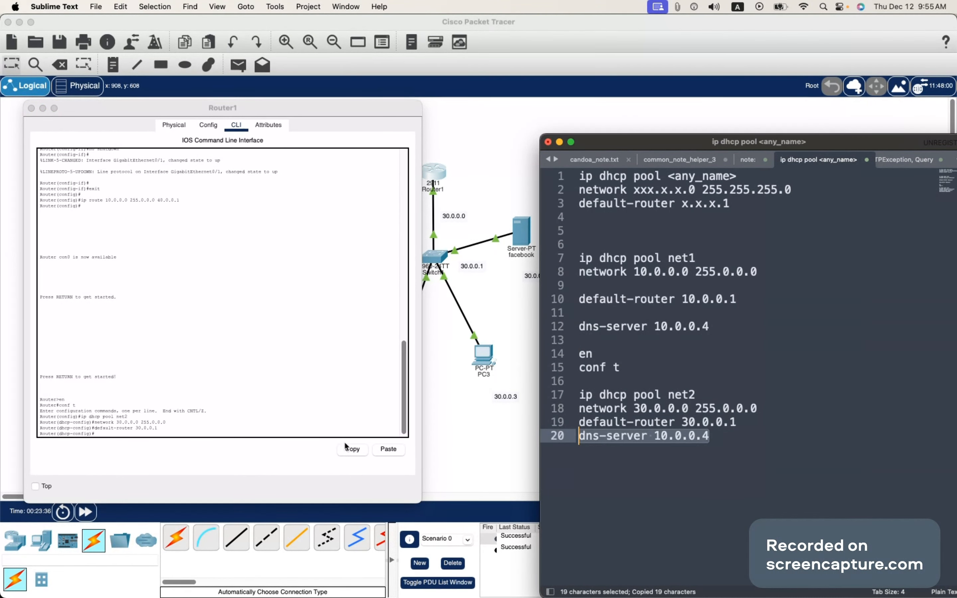
click(169, 432)
right_click(145, 435)
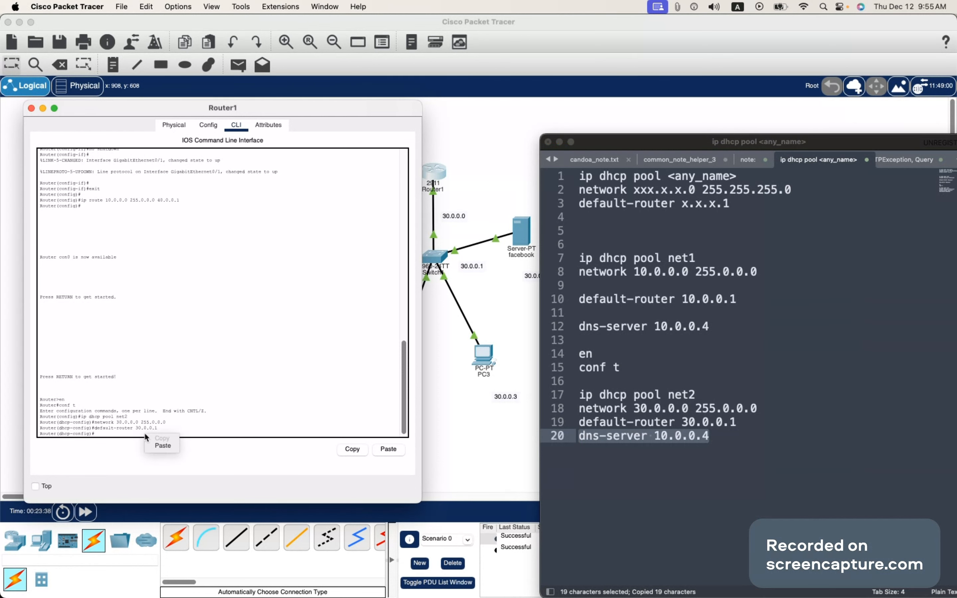
click(158, 445)
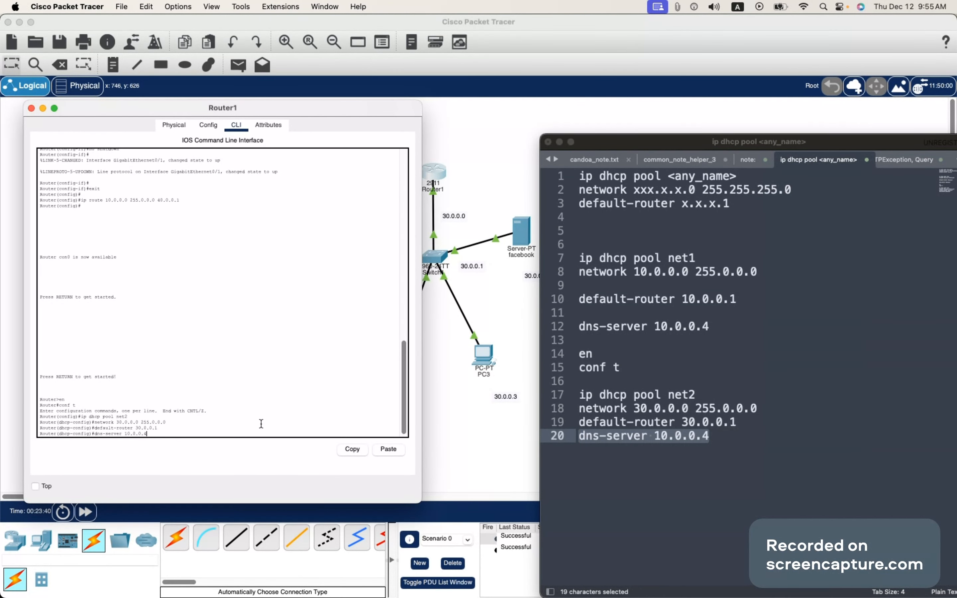
key(Return)
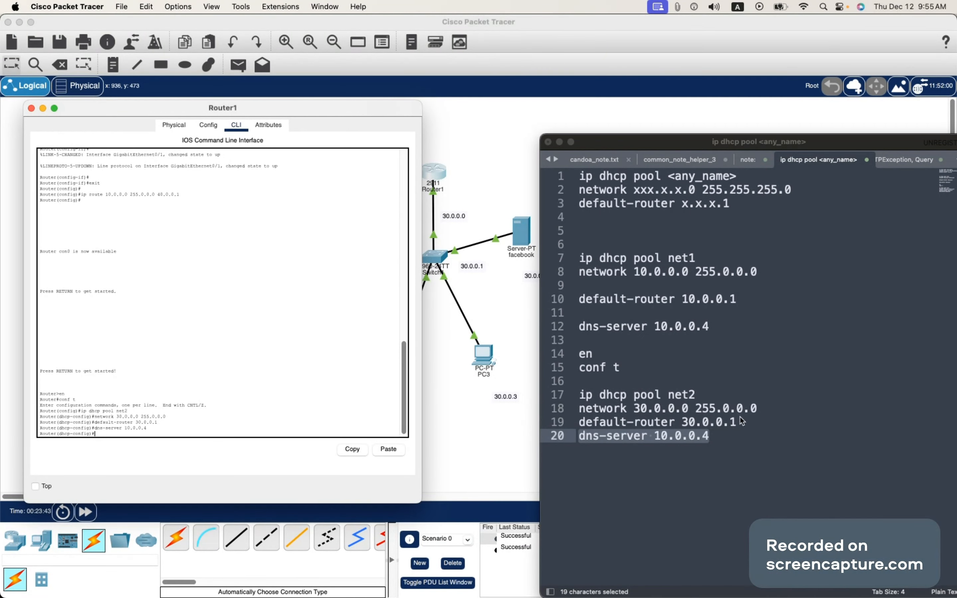
click(724, 440)
click(721, 443)
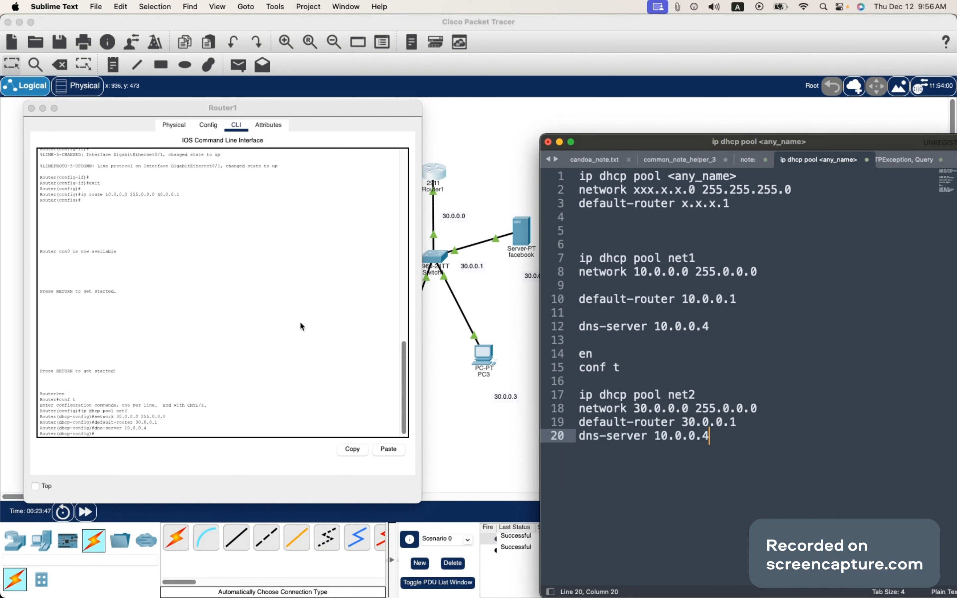
click(31, 109)
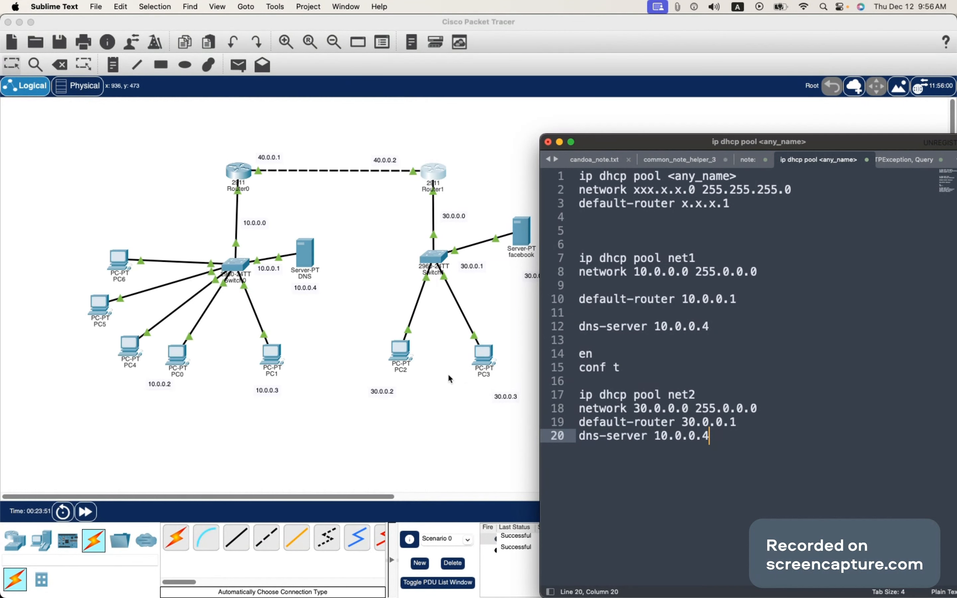
Set PC2's IP configuration to DHCP, check the assigned addresses and close its window.
click(453, 433)
click(399, 351)
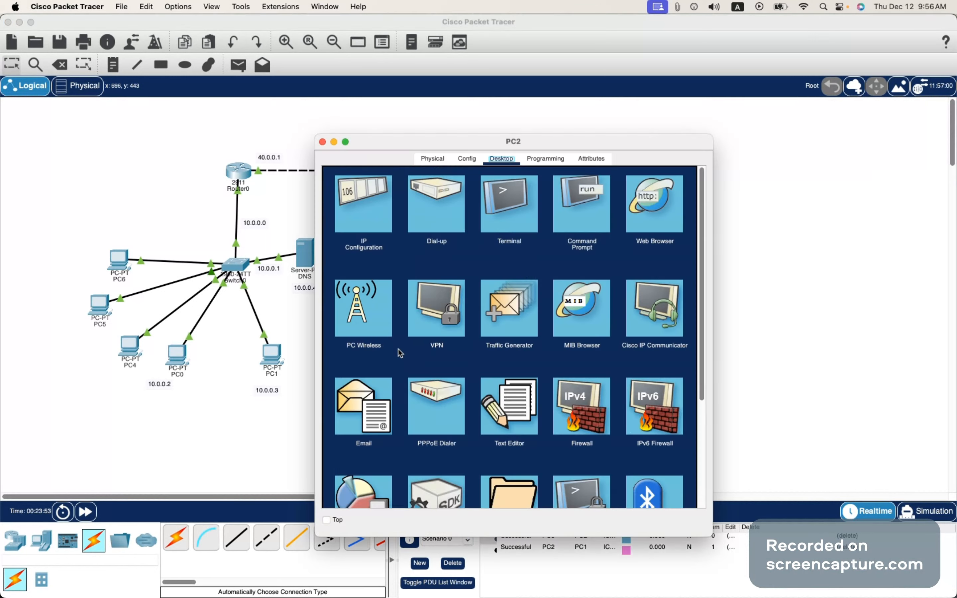
click(354, 212)
click(339, 231)
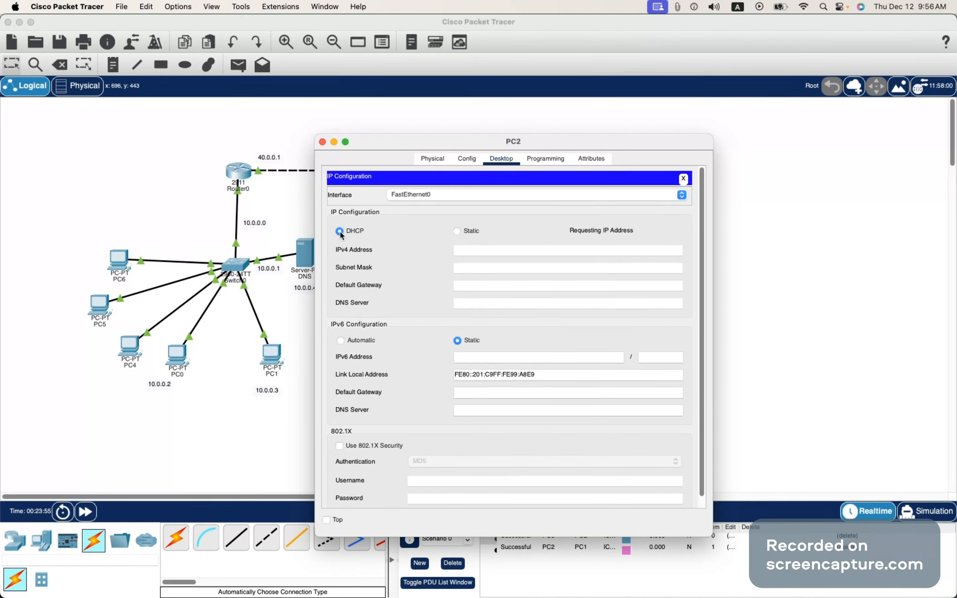
drag(550, 142, 221, 116)
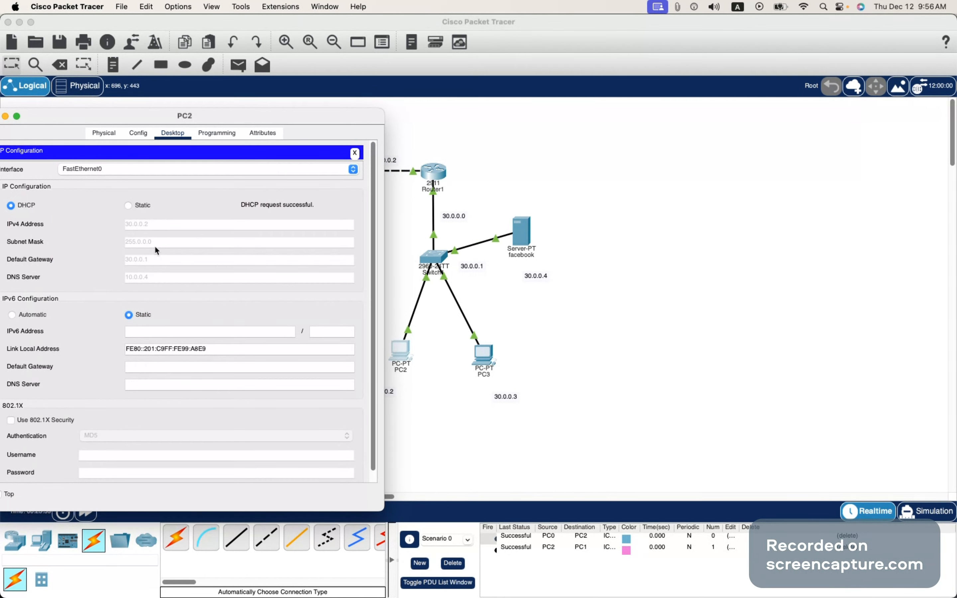
drag(71, 125, 108, 127)
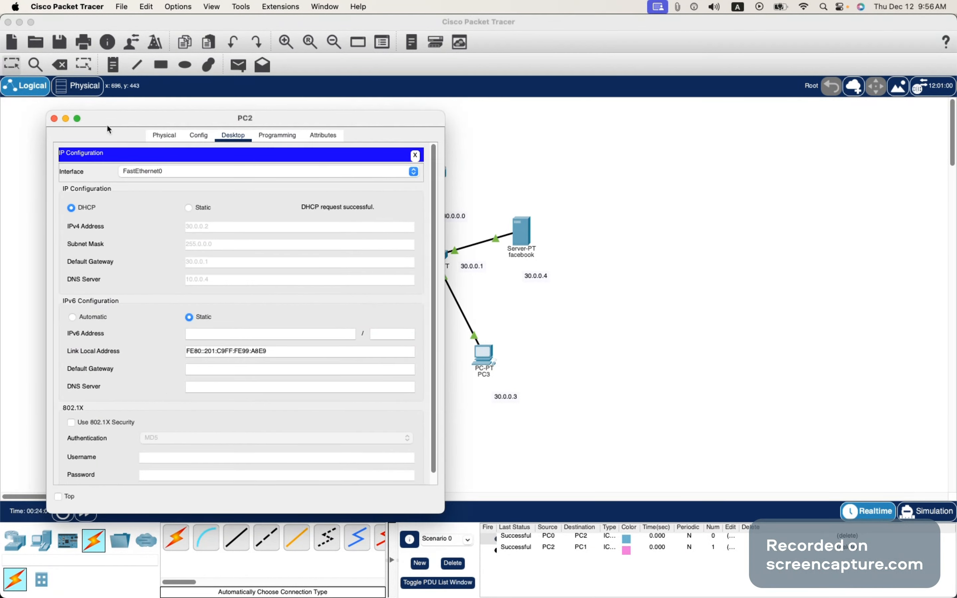
click(54, 119)
Set PC3's IP configuration to DHCP and close its window.
click(483, 354)
click(379, 204)
click(349, 233)
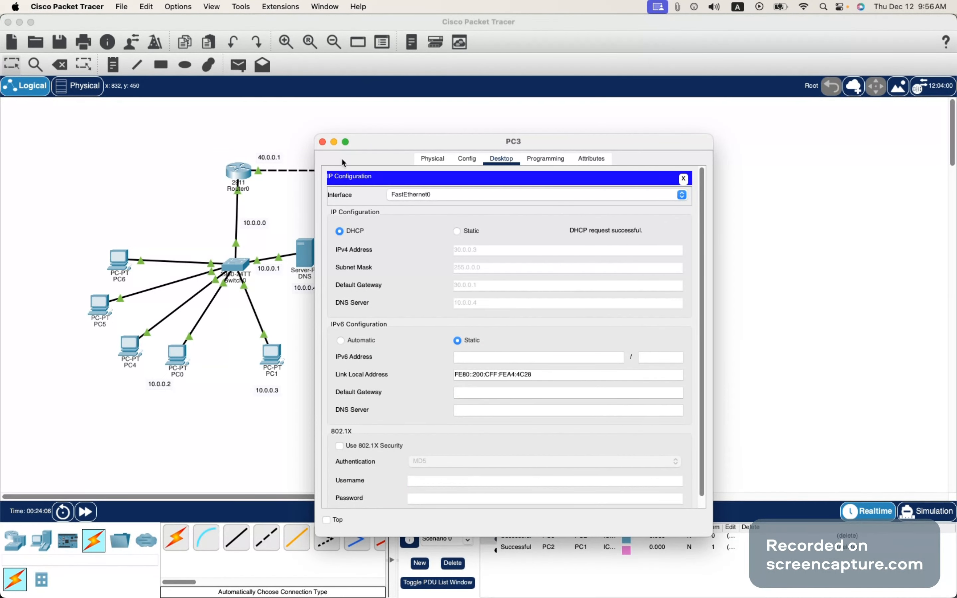
click(322, 142)
Place two more PCs on Router1's network, one on either side of PC2.
click(41, 539)
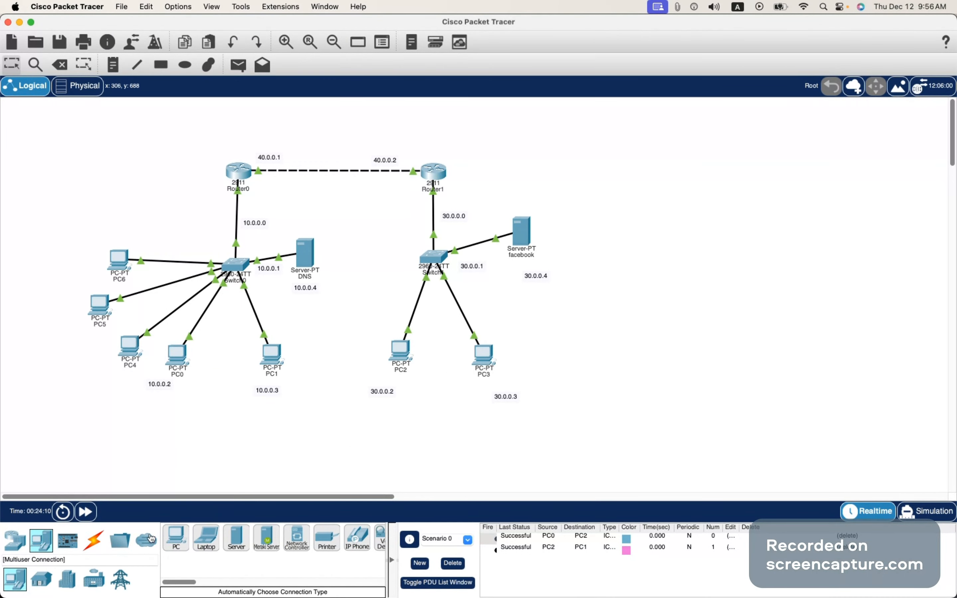
click(176, 538)
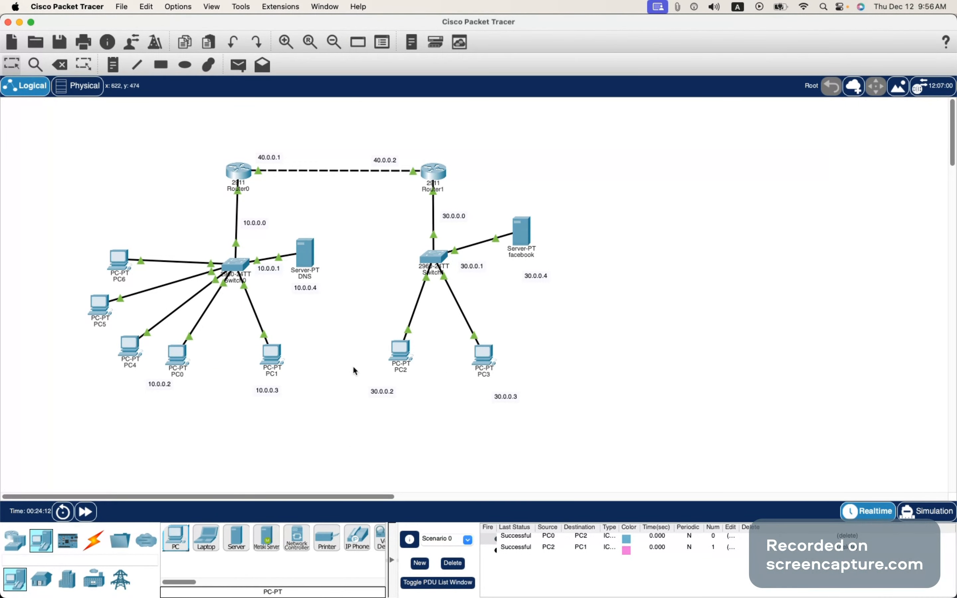
click(366, 350)
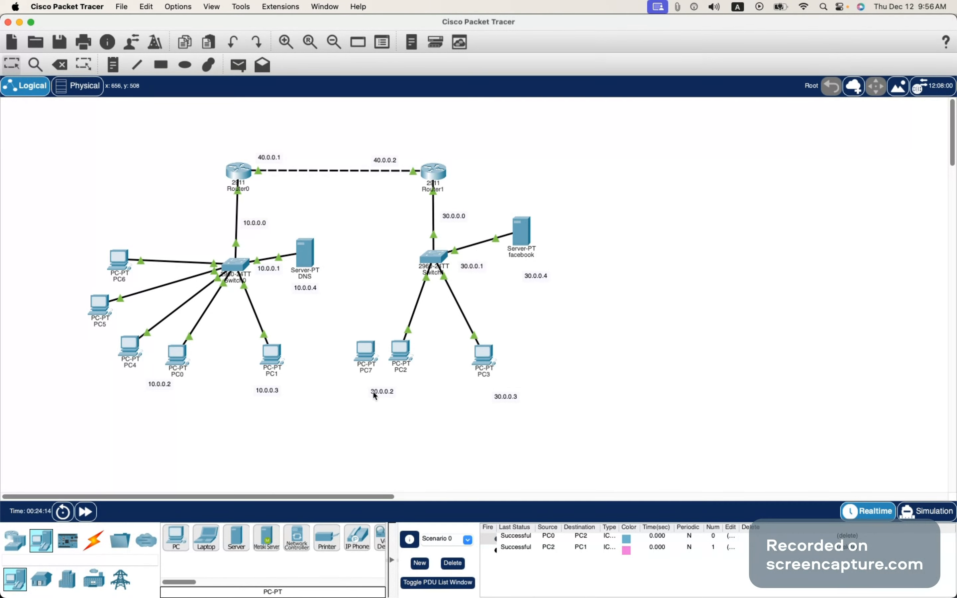
click(174, 536)
click(435, 351)
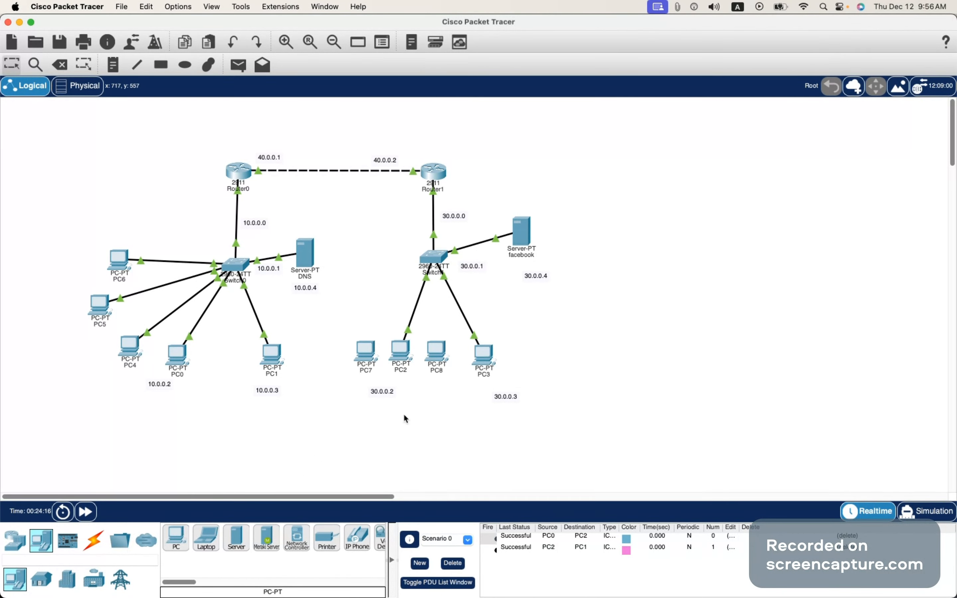
Connect PC7 and PC8 to the switch below Router1 using automatically chosen connections.
click(93, 541)
click(175, 538)
click(366, 350)
click(431, 258)
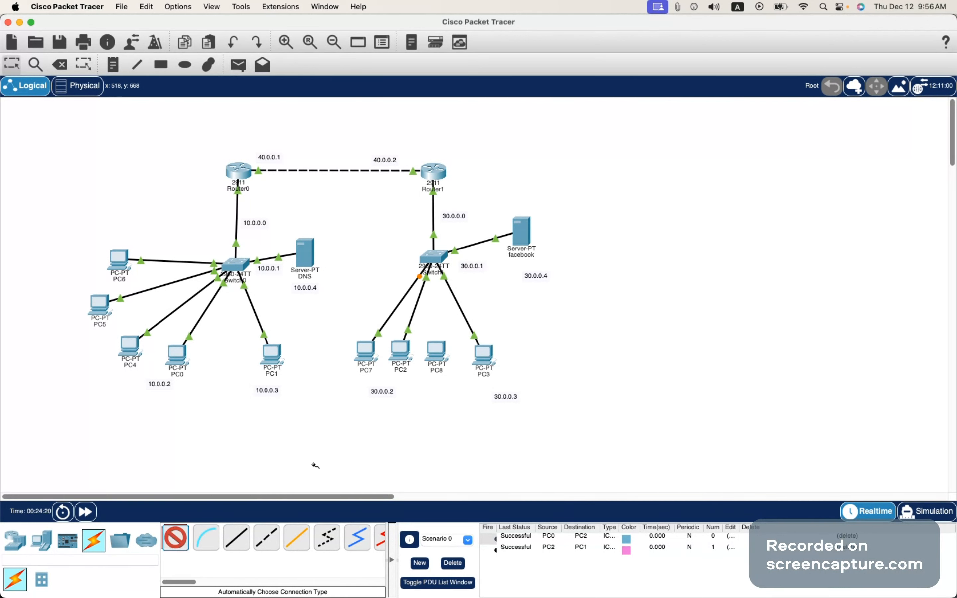
click(175, 538)
click(436, 345)
click(431, 255)
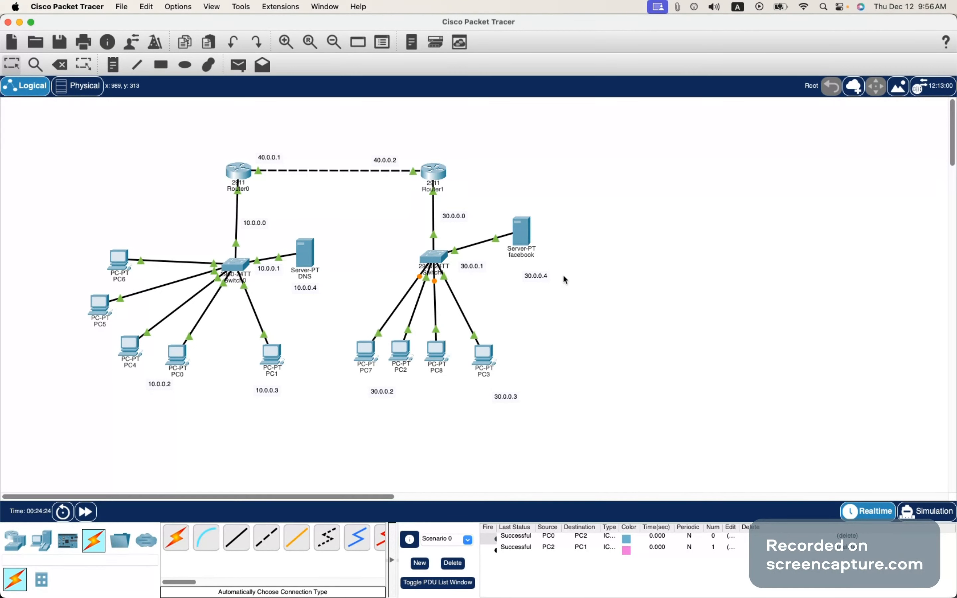
Open PC8's IP configuration and request an address through DHCP.
click(439, 354)
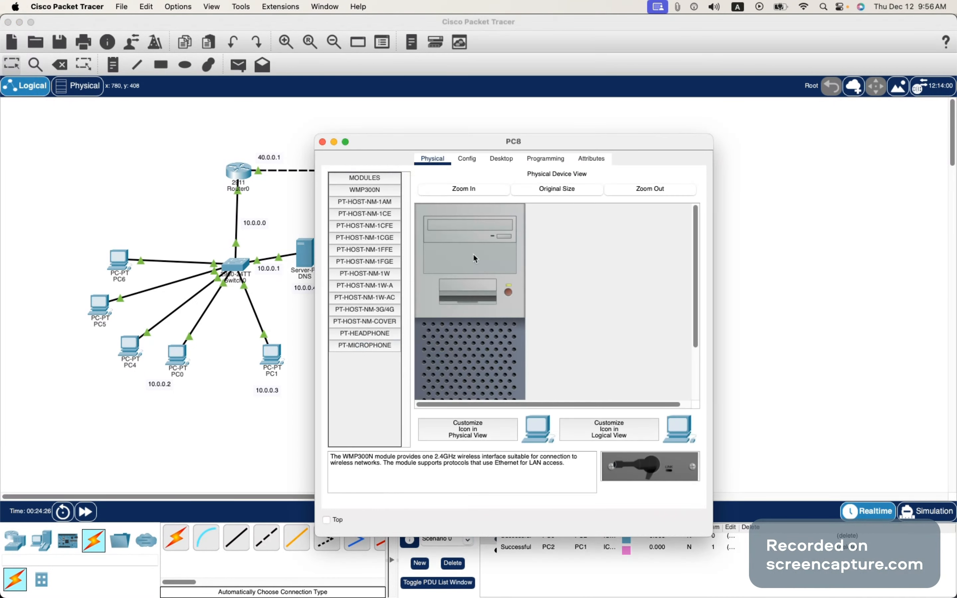
click(501, 158)
click(354, 198)
click(339, 231)
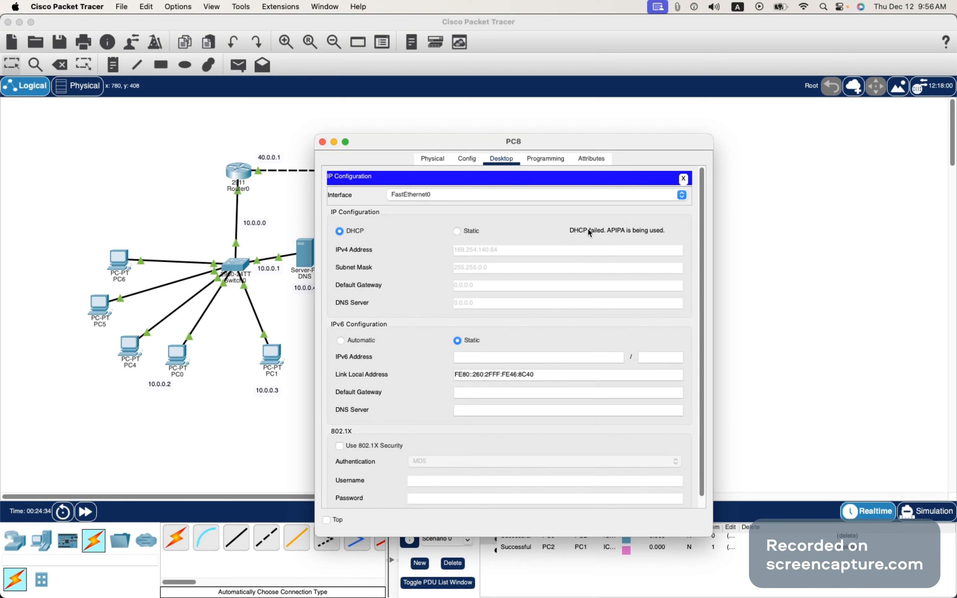
Repeat PC8's DHCP request by switching its IP configuration to Static and back to DHCP, and close its window.
click(457, 231)
click(341, 231)
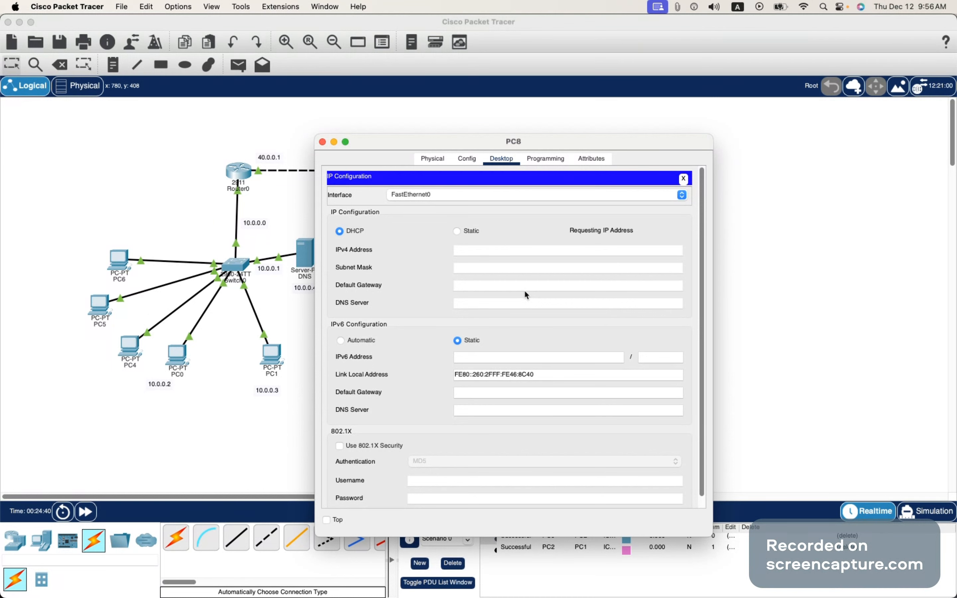
drag(503, 146, 693, 140)
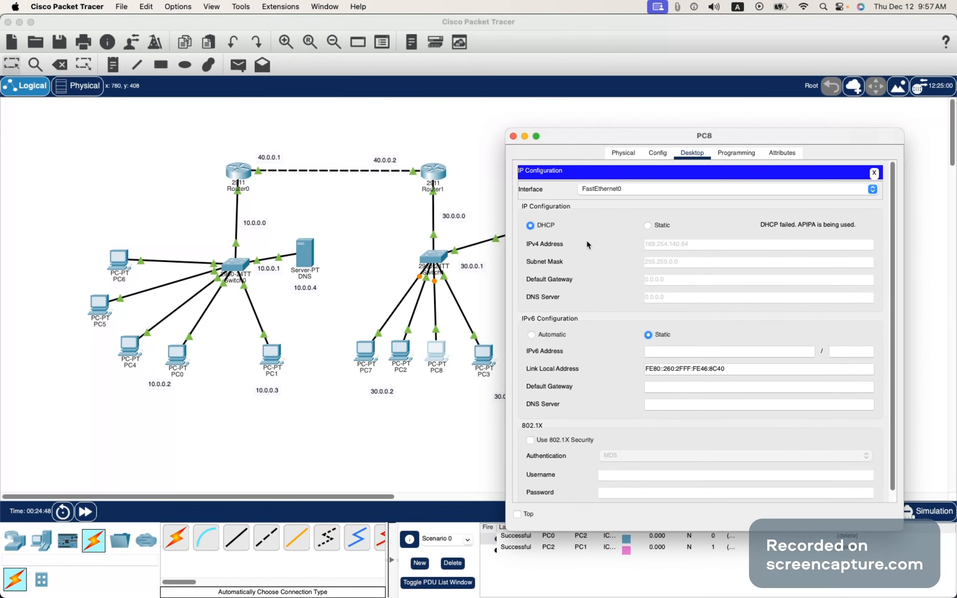
click(647, 225)
click(531, 226)
click(649, 226)
click(531, 226)
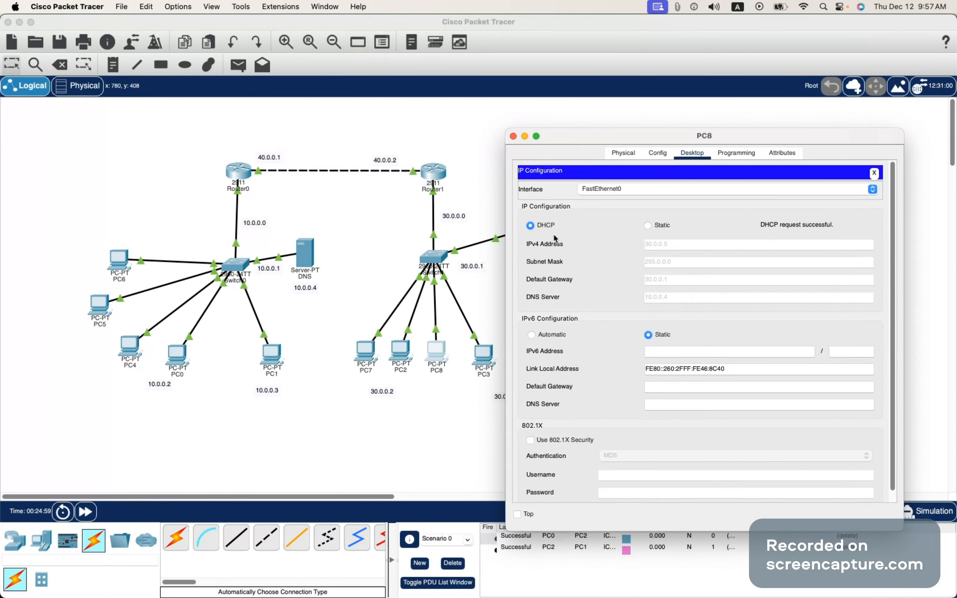
click(514, 137)
Set PC7's IP configuration to DHCP and check the addresses it is assigned.
click(366, 350)
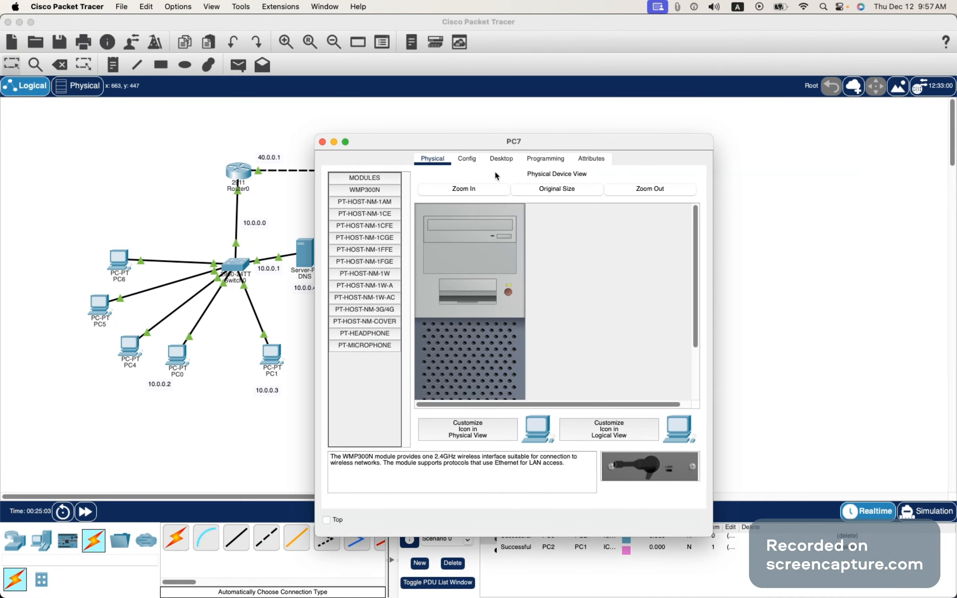
click(501, 158)
click(370, 199)
click(340, 230)
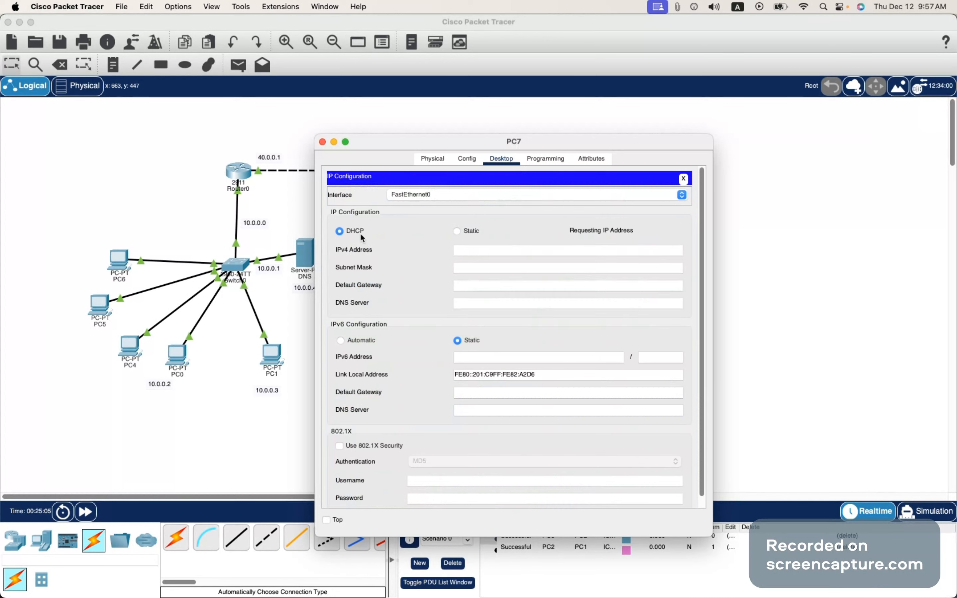
drag(576, 143, 832, 128)
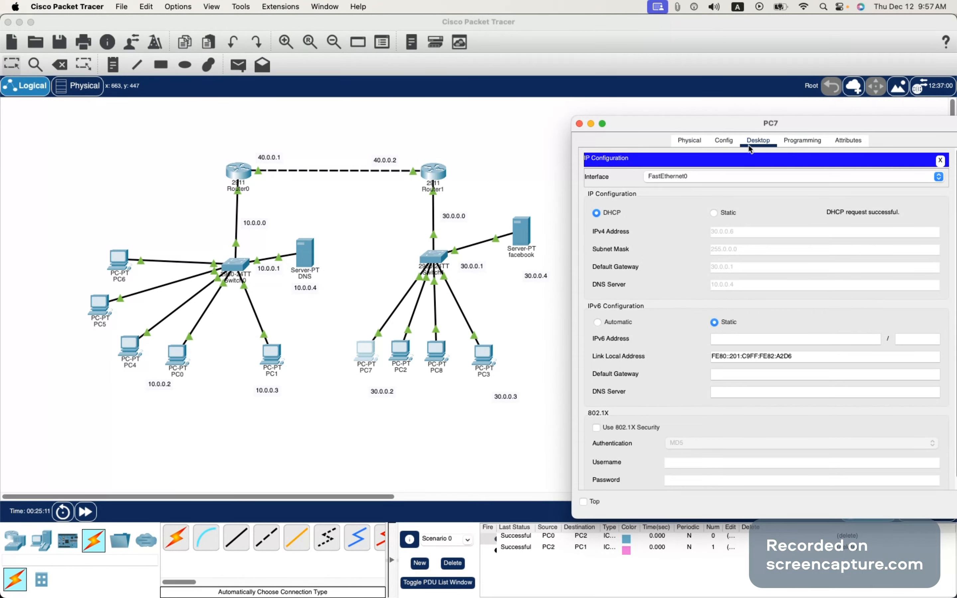
Test web access by loading facebook.com in PC7's web browser, and close the PC's window.
click(940, 160)
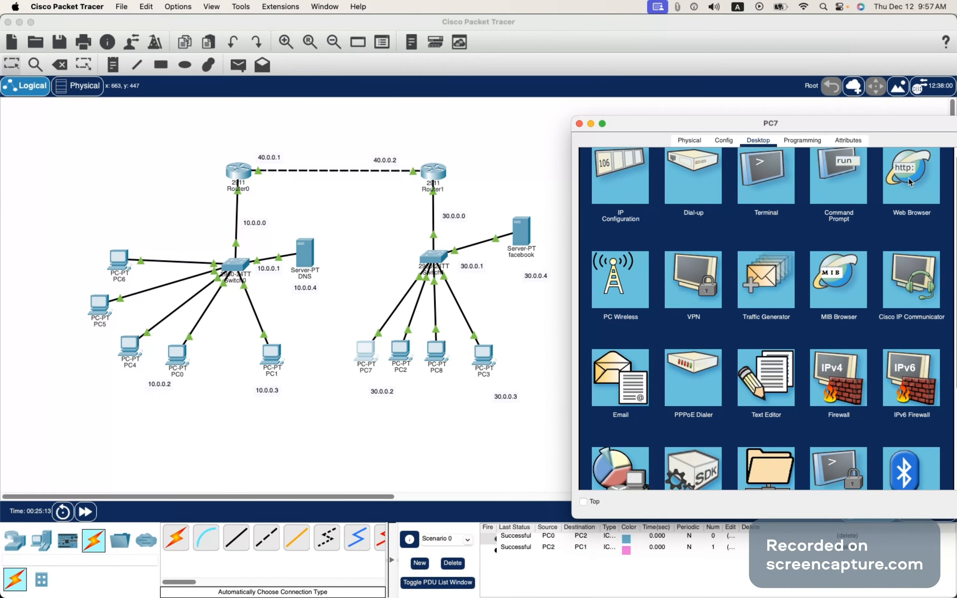
click(909, 183)
click(684, 183)
text(facebook.com)
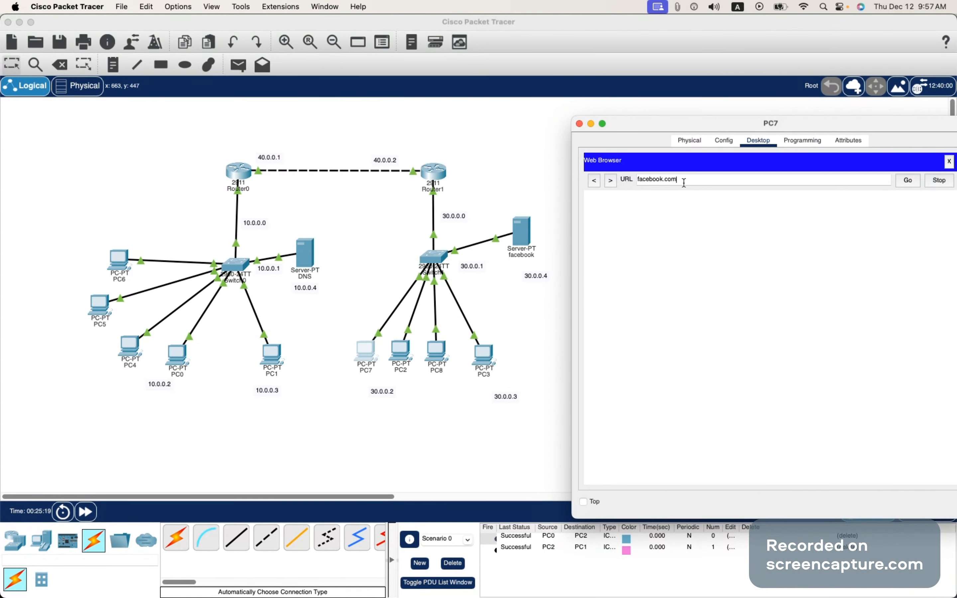
key(Return)
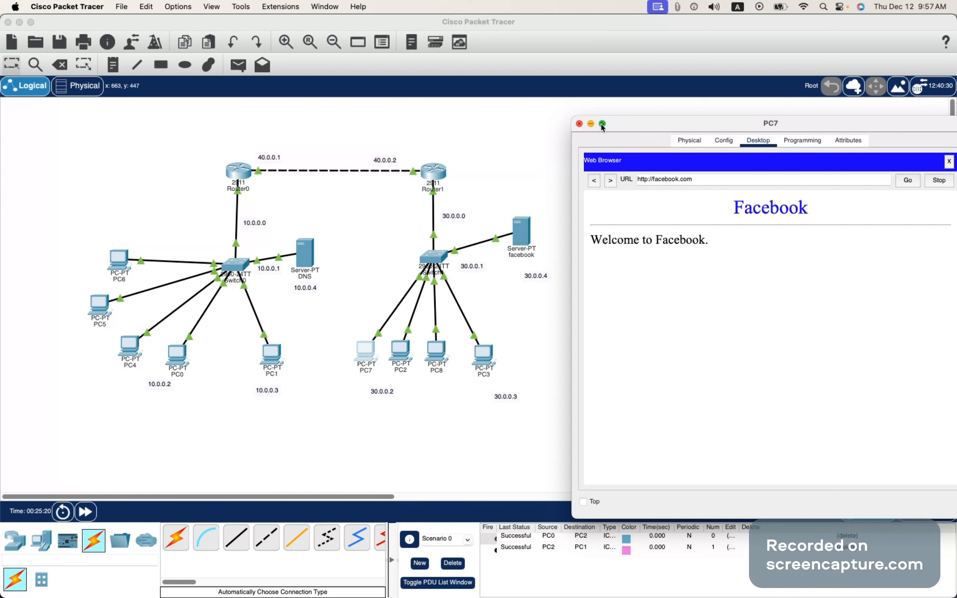
click(580, 125)
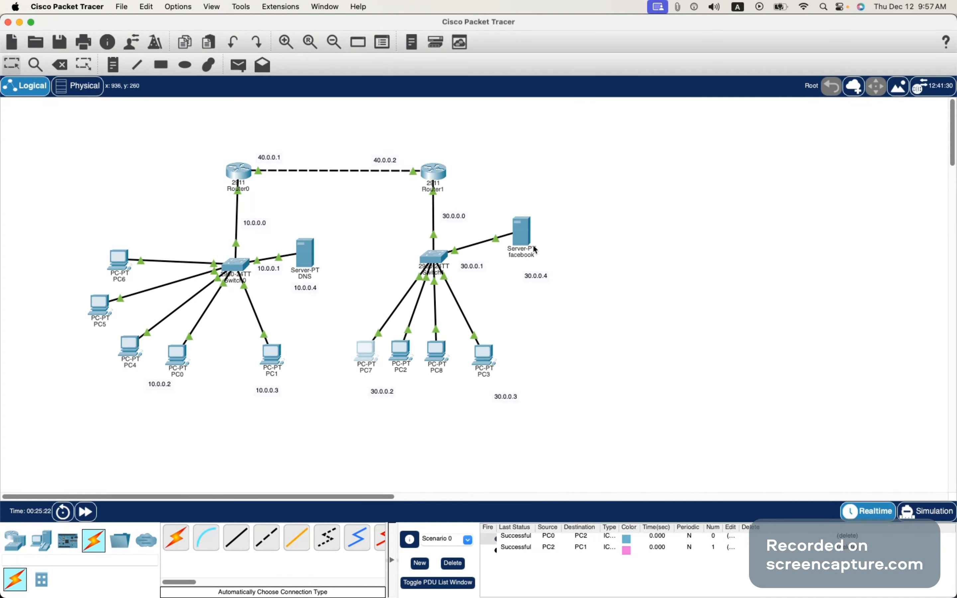
Move the 30.0.0.4 label up so it sits closer to the facebook server.
click(41, 540)
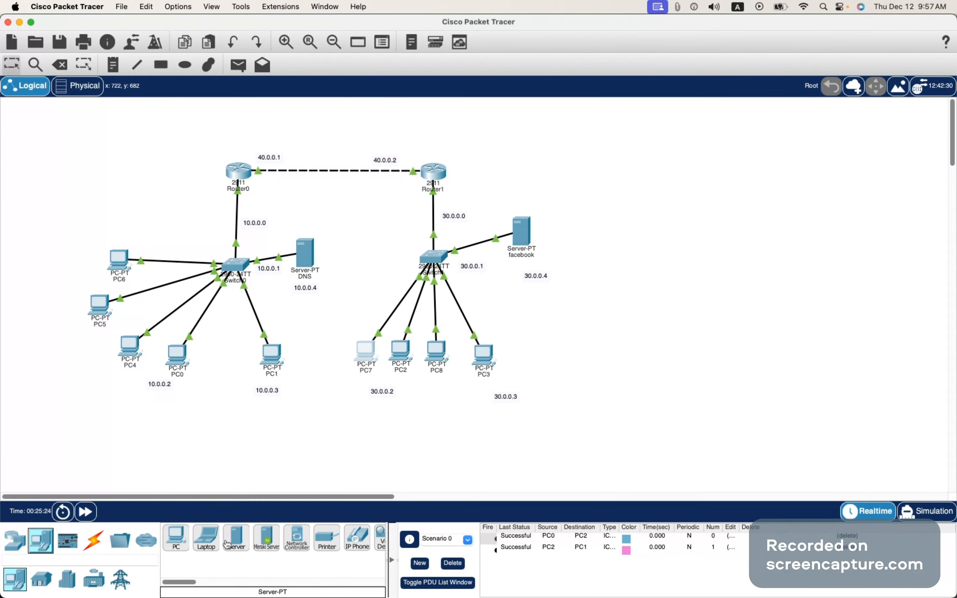
click(236, 538)
key(Escape)
drag(540, 278, 546, 263)
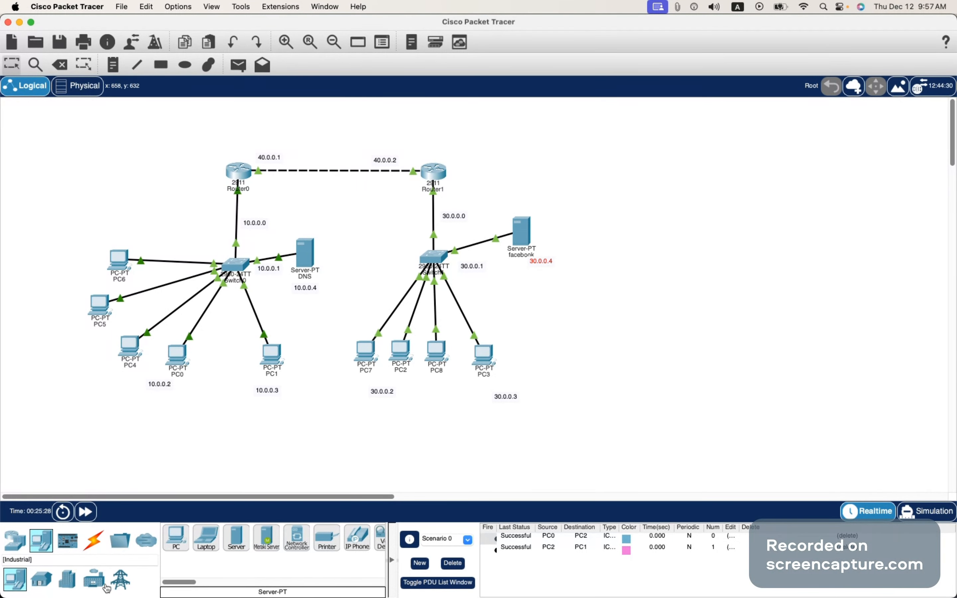
Check the address assigned to PC7 in its IP configuration and close the window.
click(364, 357)
click(379, 203)
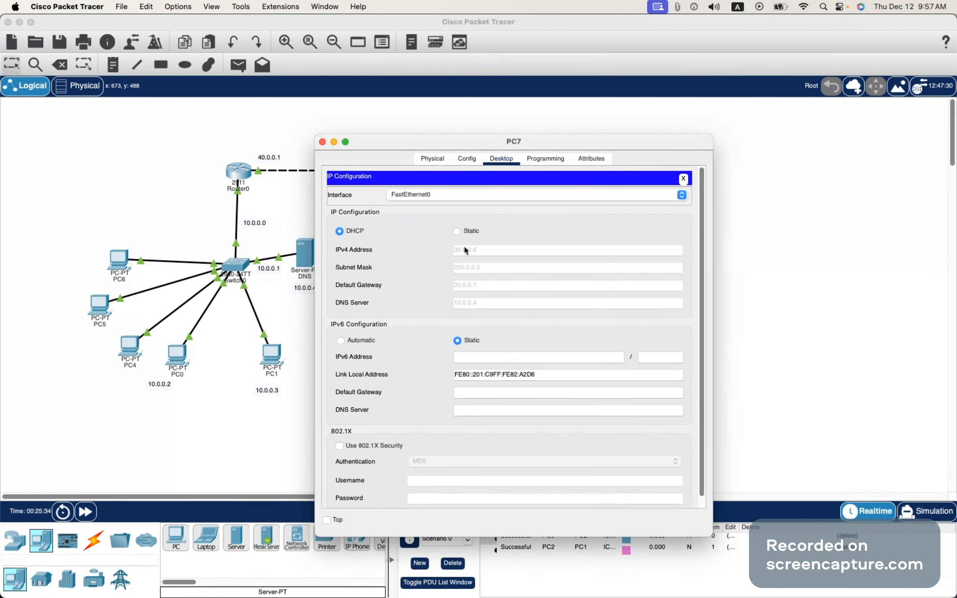
click(322, 141)
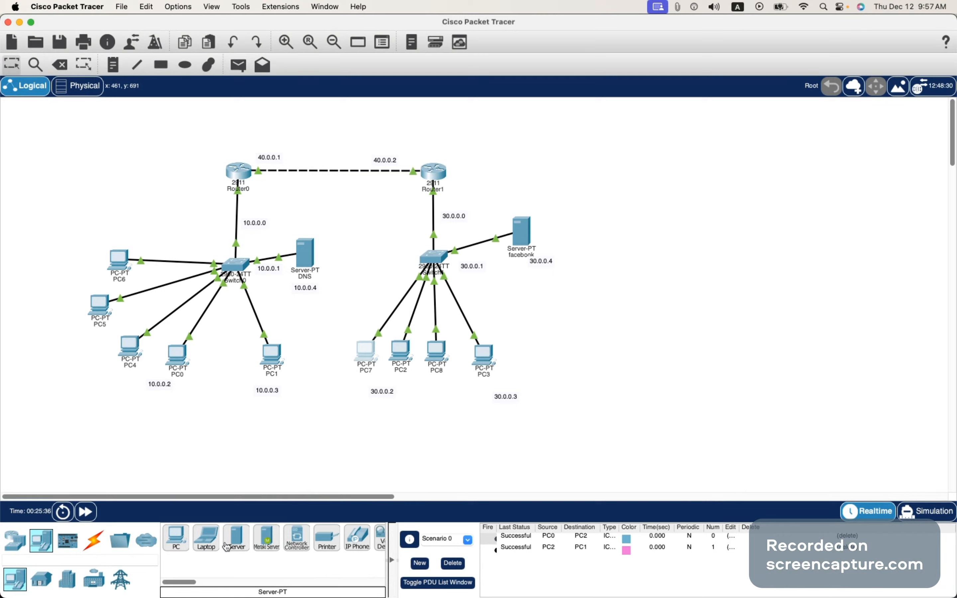
Add a generic server to the workspace below the facebook server.
click(241, 541)
click(558, 280)
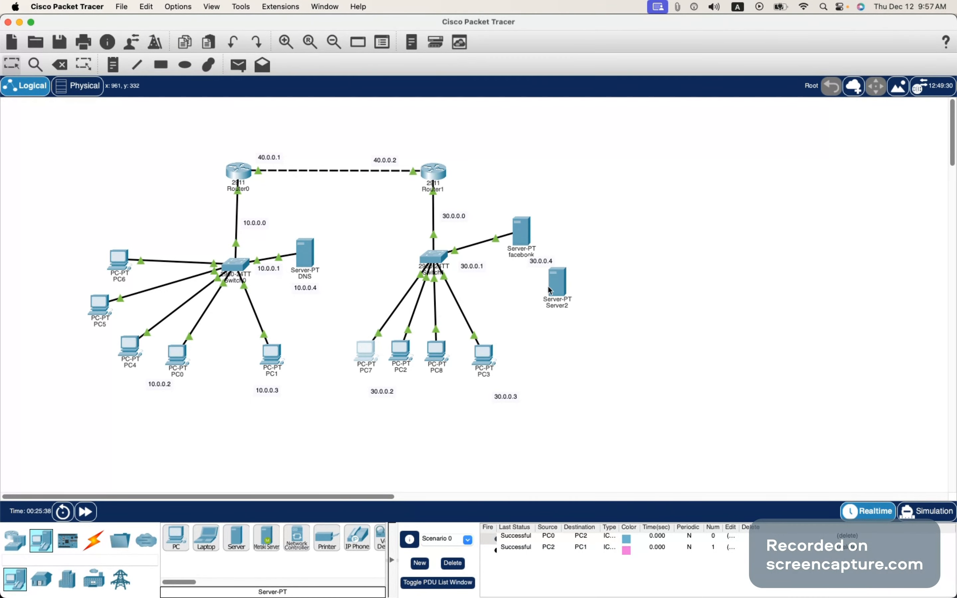
drag(558, 283, 545, 305)
Give Server2 the static address 30.0.0.7 with subnet mask 255.0.0.0 and default gateway 30.0.0.1.
click(545, 305)
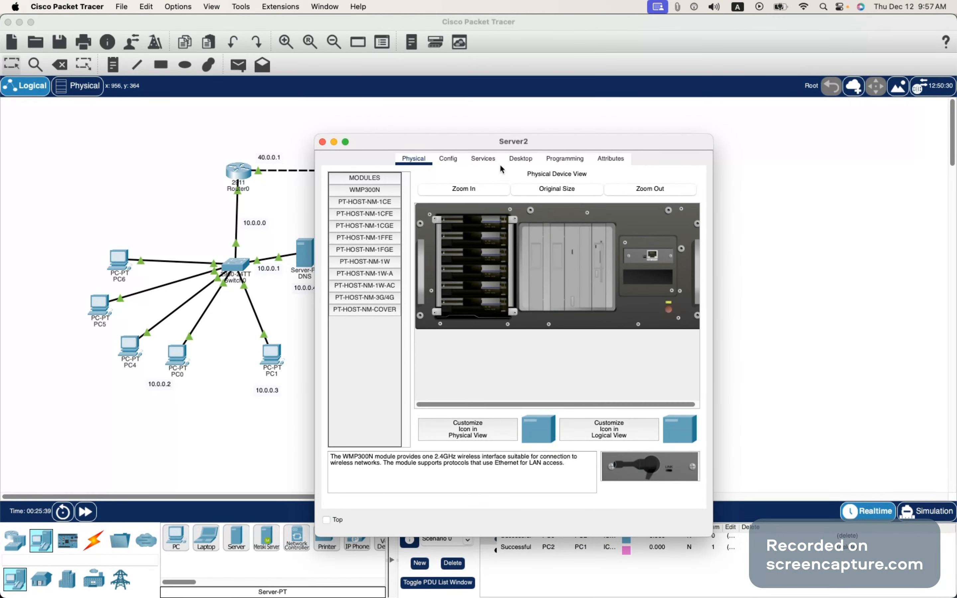
click(521, 158)
click(376, 206)
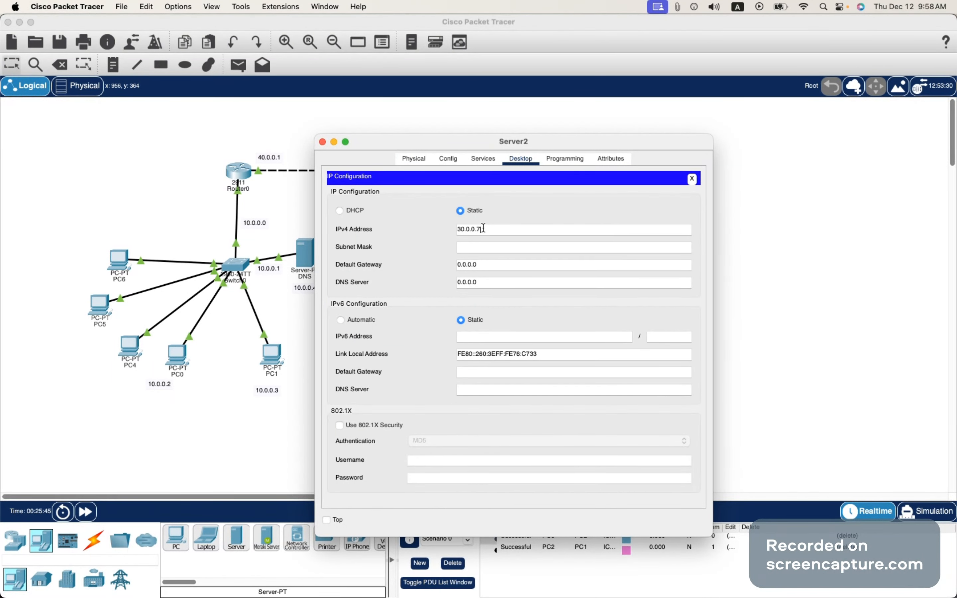
click(483, 248)
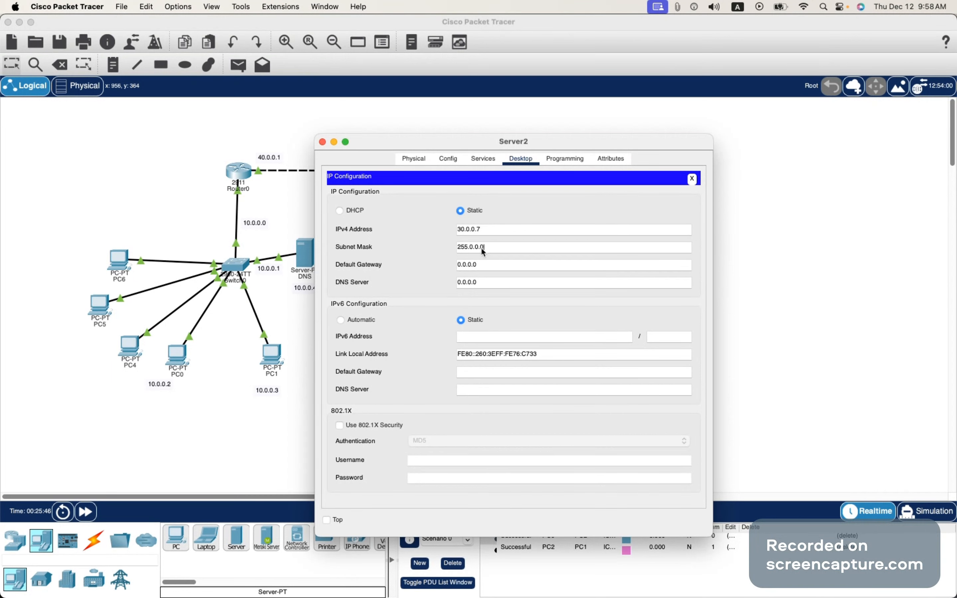
key(Tab)
double_click(483, 230)
key(super+c)
double_click(489, 264)
key(super+v)
drag(571, 141, 337, 131)
click(125, 131)
Connect the switch below Router1 to Server2 with an automatically chosen connection type.
click(94, 547)
click(545, 304)
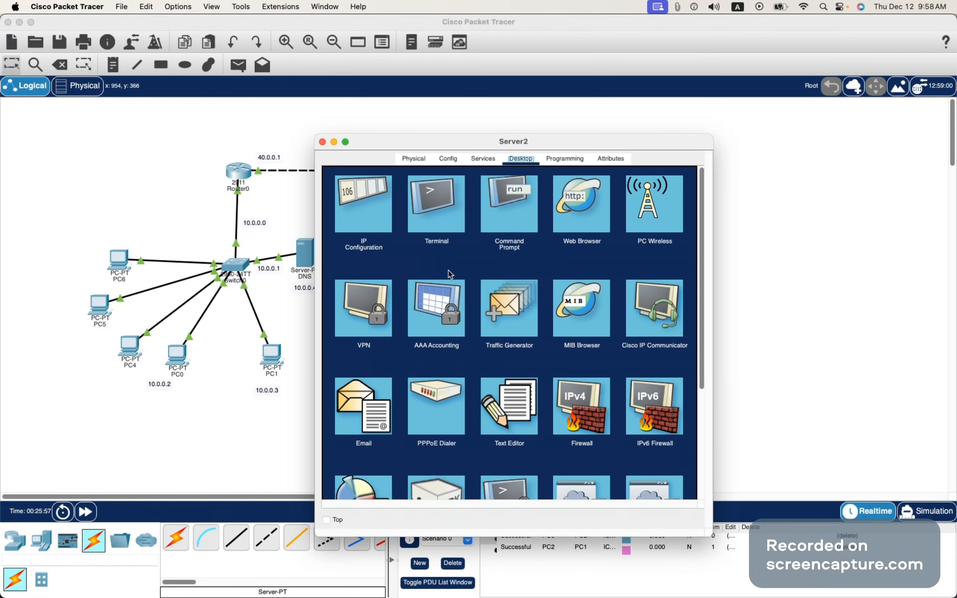
click(179, 545)
click(435, 258)
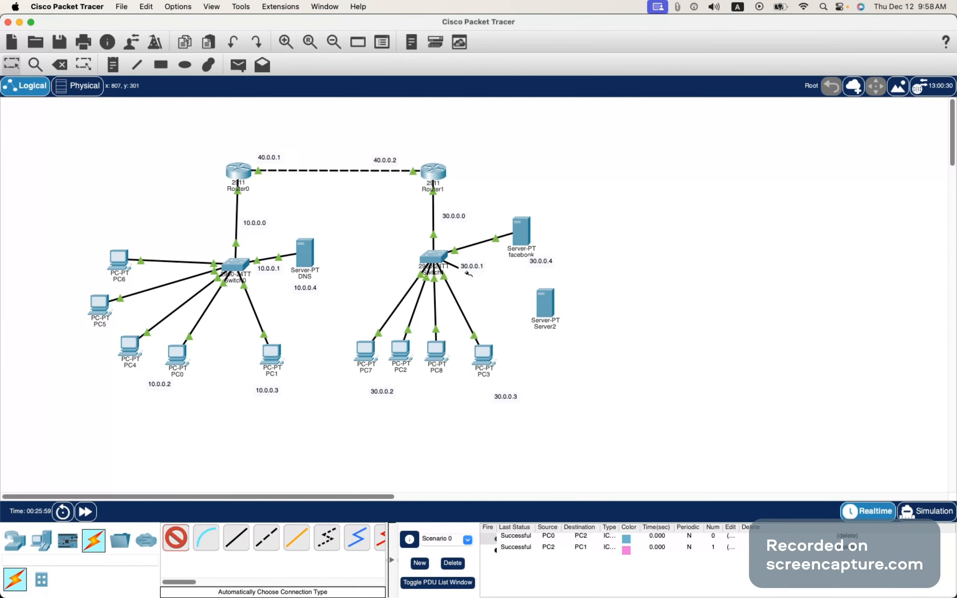
click(545, 305)
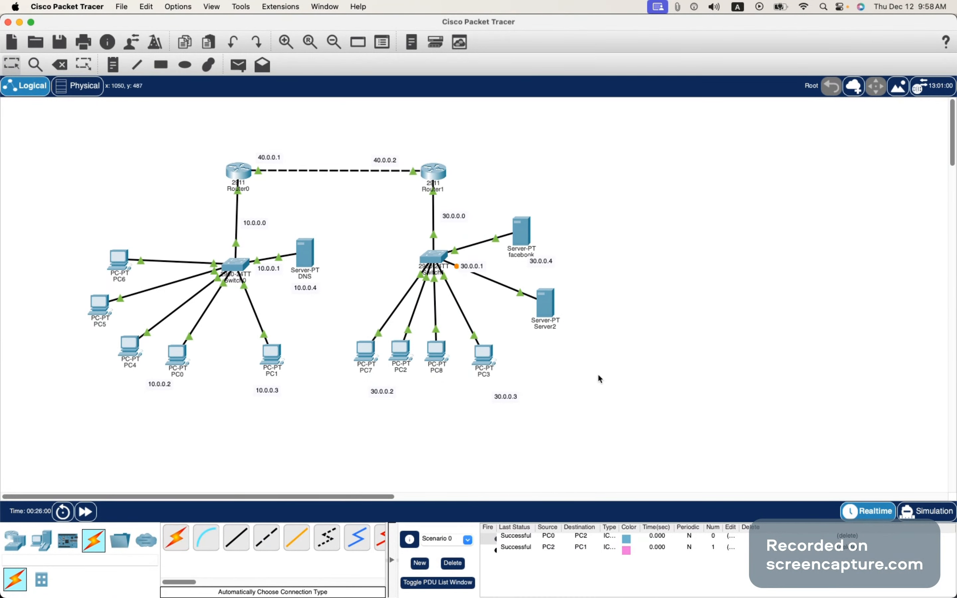
Set Server2's DNS server to 10.0.0.4 in its IP configuration and close its window.
click(549, 306)
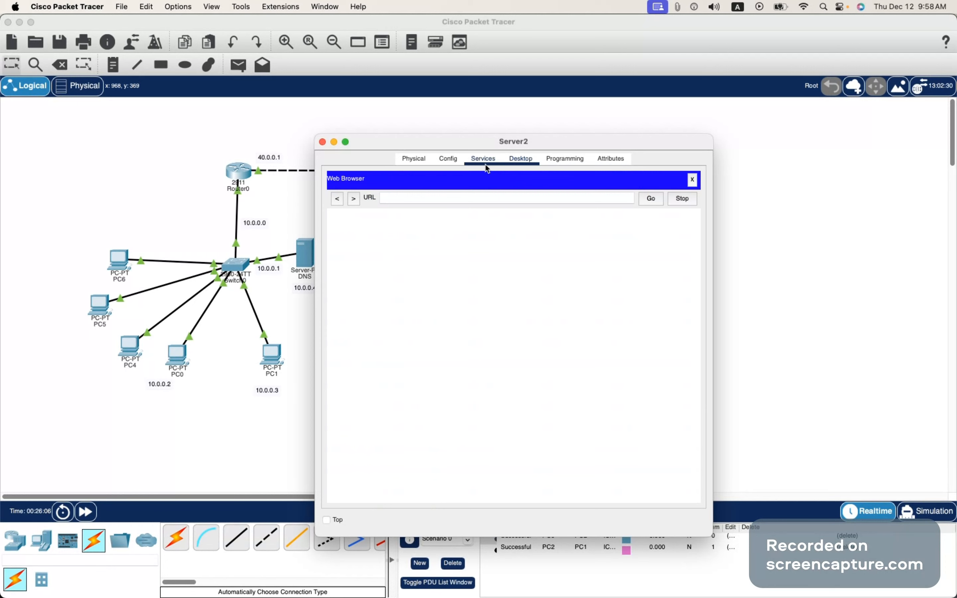
click(692, 184)
click(376, 215)
drag(485, 282, 443, 281)
text(30.0.0.7)
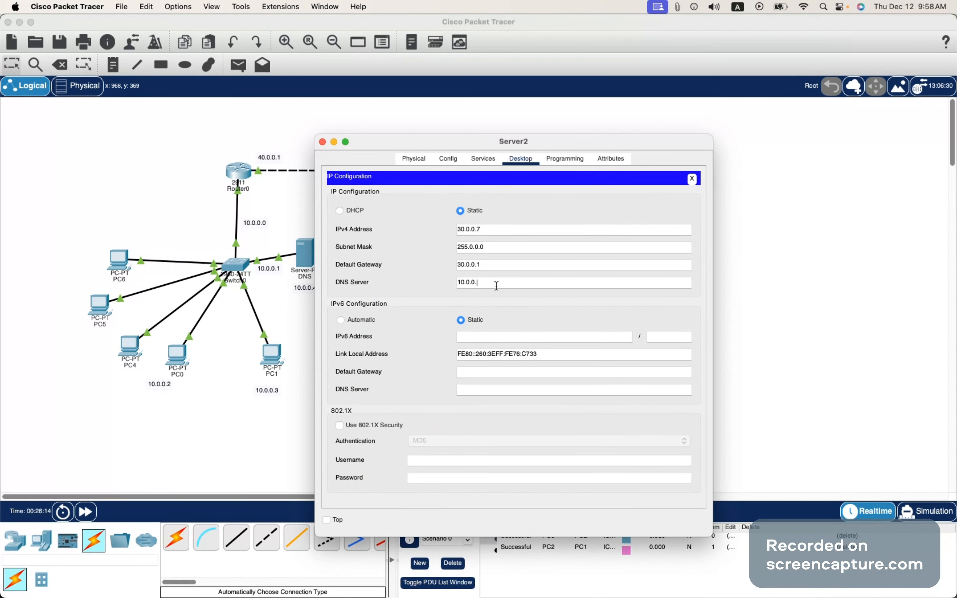
drag(495, 283, 451, 284)
click(692, 179)
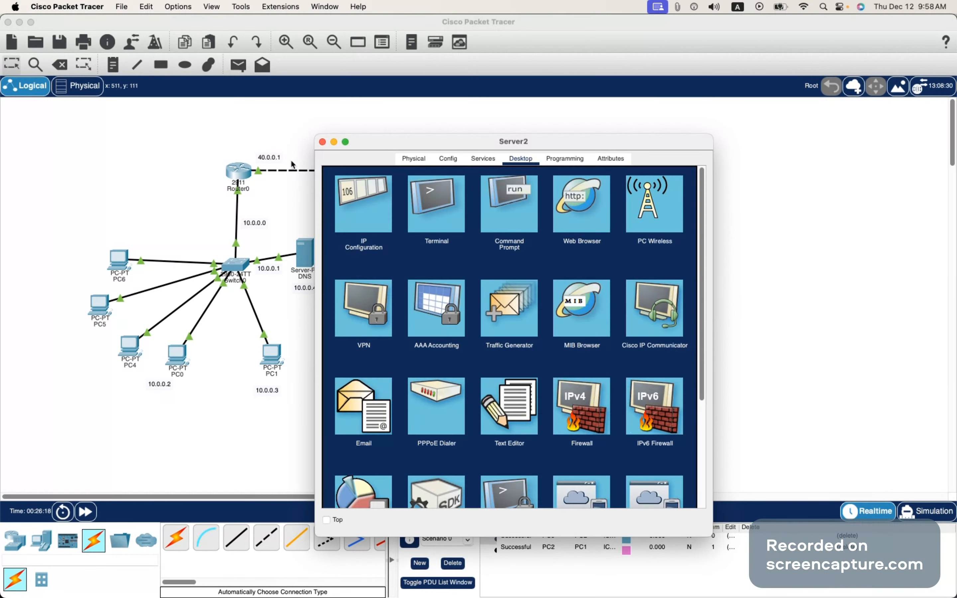
click(322, 143)
Set the facebook server's DNS server to 10.0.0.4 and close its window.
click(518, 223)
click(381, 214)
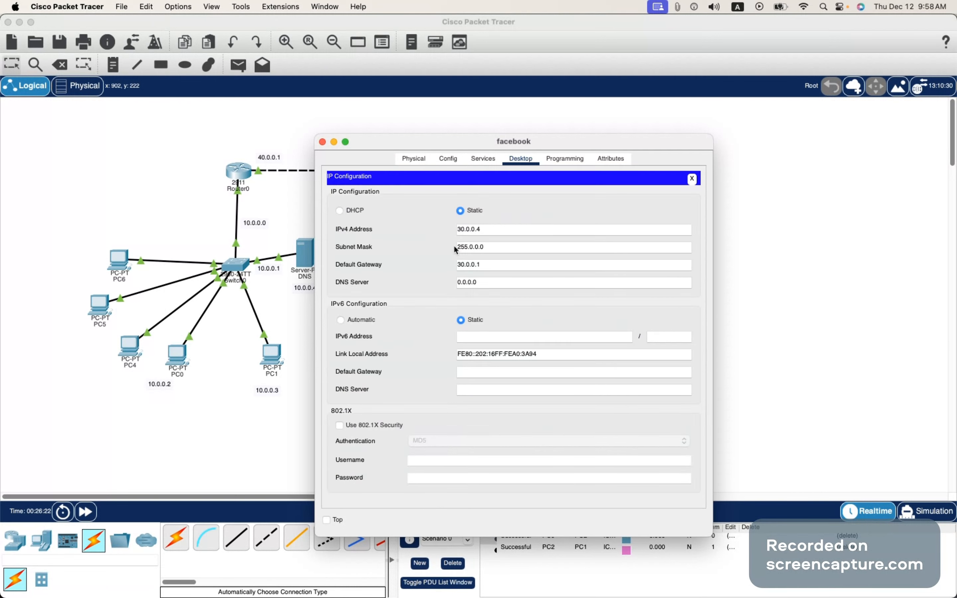
drag(493, 281, 423, 283)
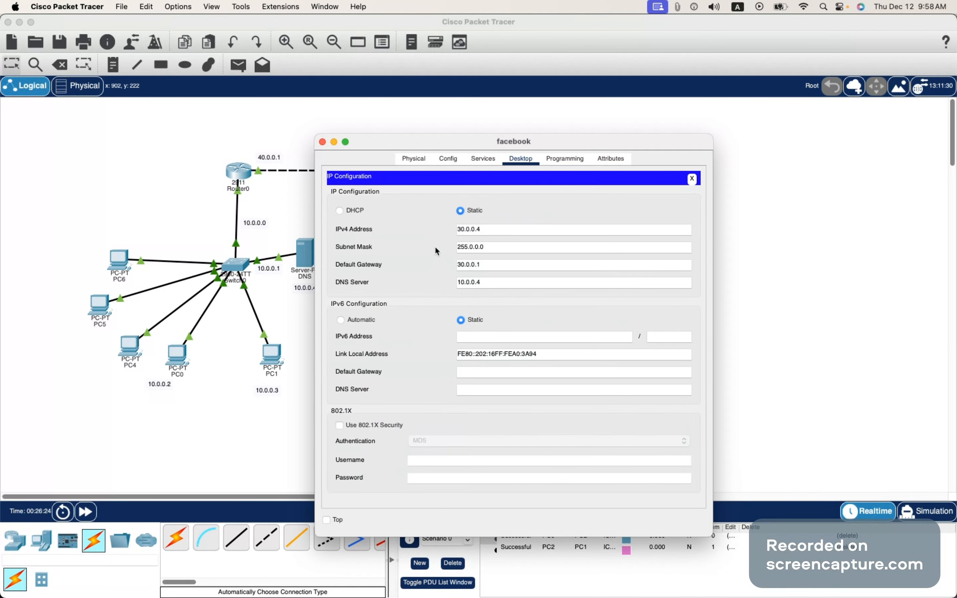
click(322, 142)
Rename Server2 to youtube.
click(550, 328)
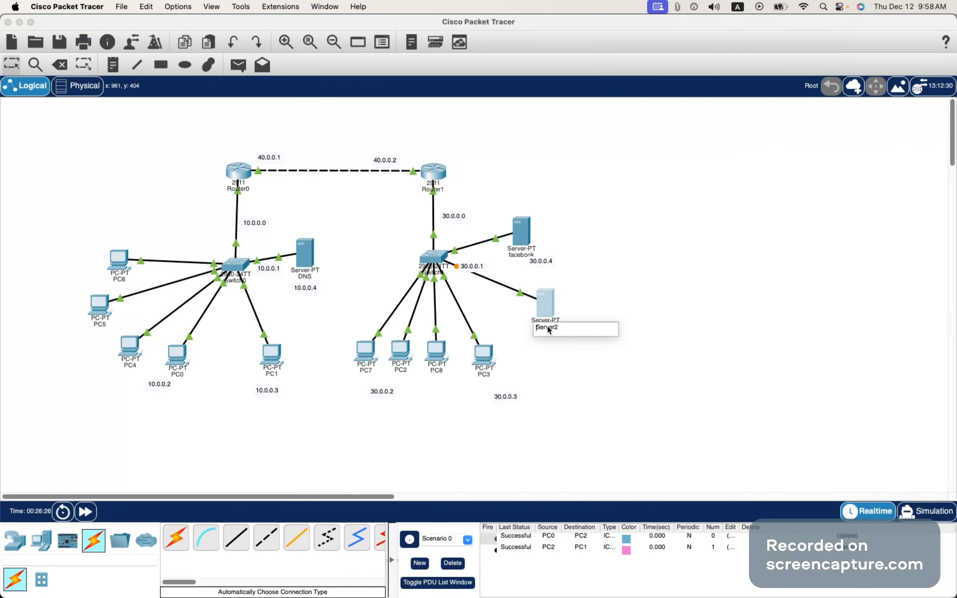
text(youtube)
key(Return)
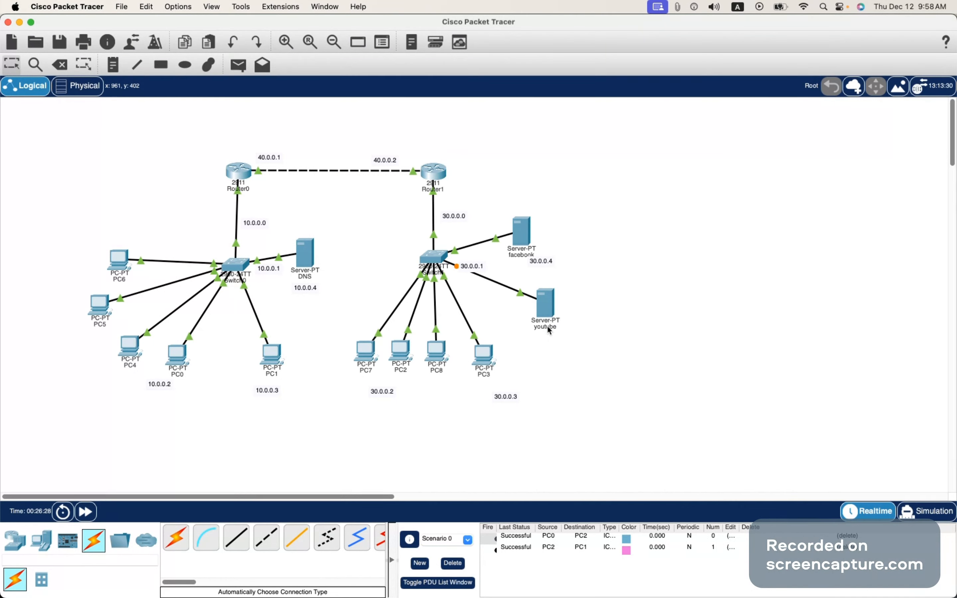
click(550, 305)
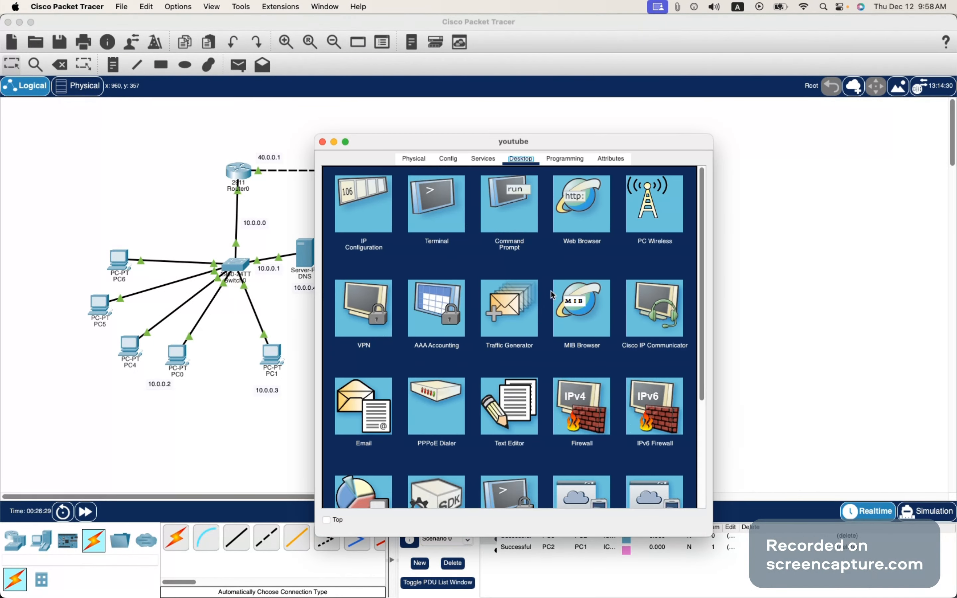
click(321, 141)
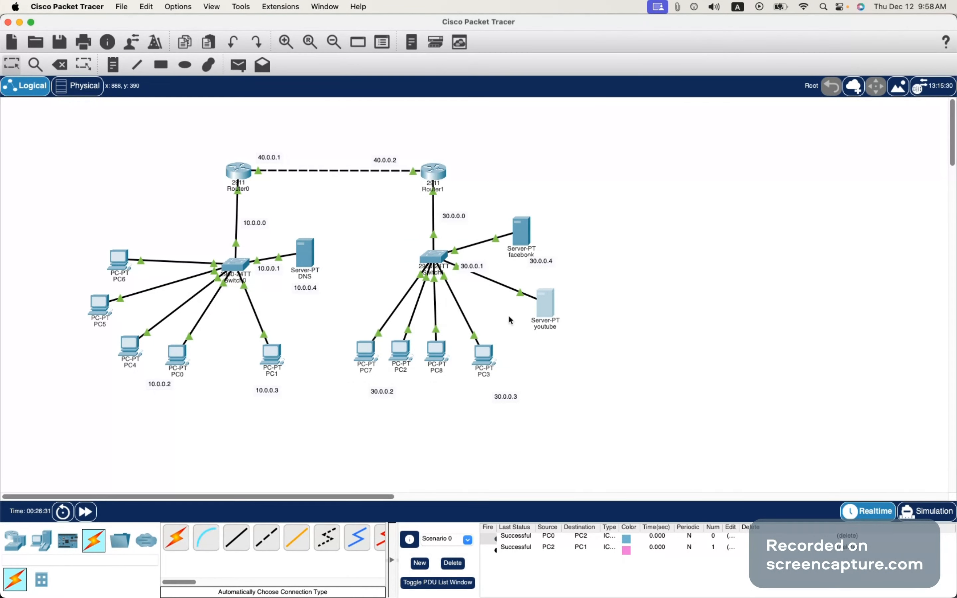
click(542, 303)
click(324, 142)
Place a note reading 30.0.0.7 below the youtube server.
click(505, 398)
click(512, 335)
click(539, 339)
key(super+v)
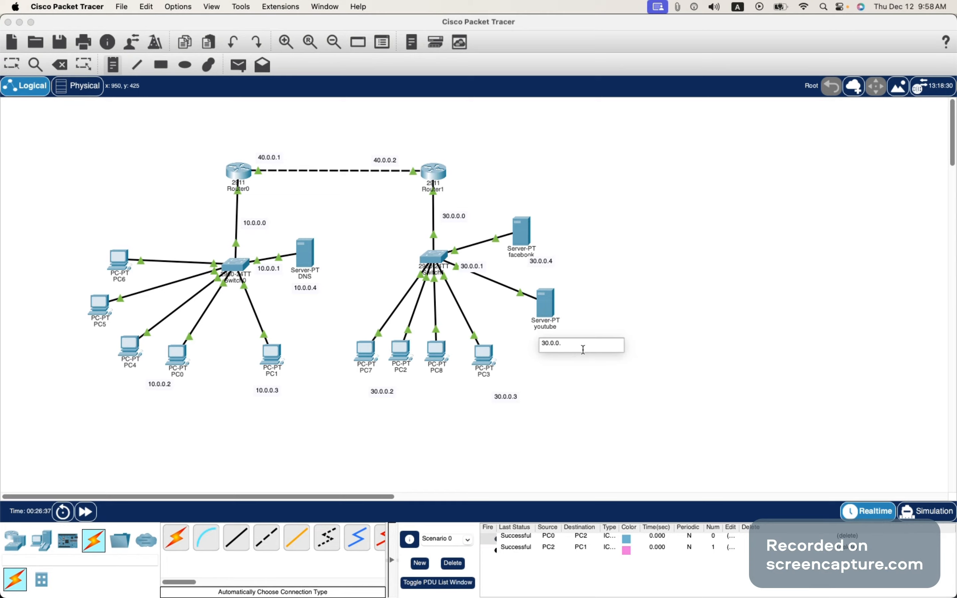
click(587, 291)
click(545, 302)
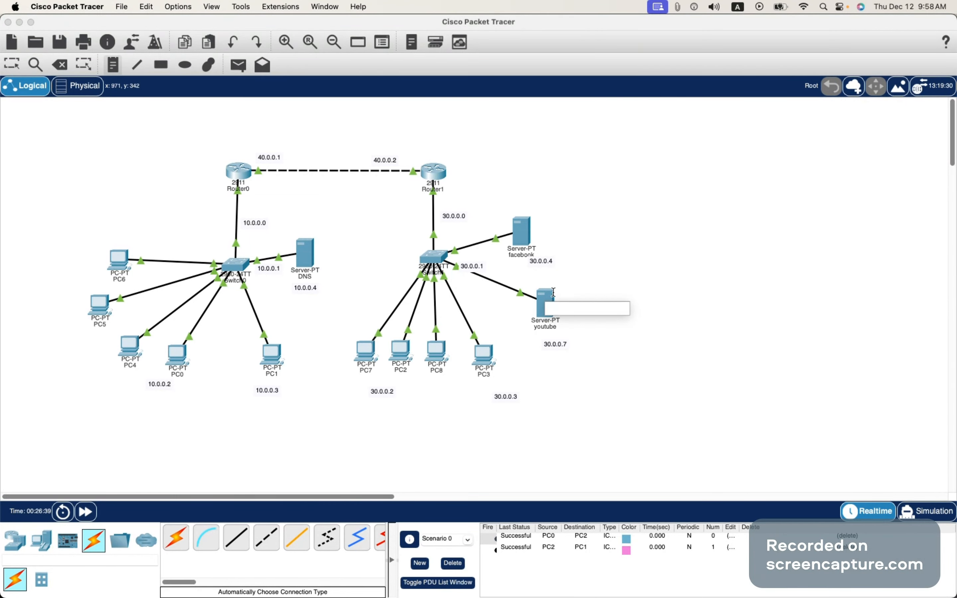
key(Escape)
Copy the youtube server's IPv4 address from its IP configuration and close the window.
click(555, 300)
click(427, 191)
key(Escape)
click(383, 220)
drag(492, 230, 431, 229)
key(super+c)
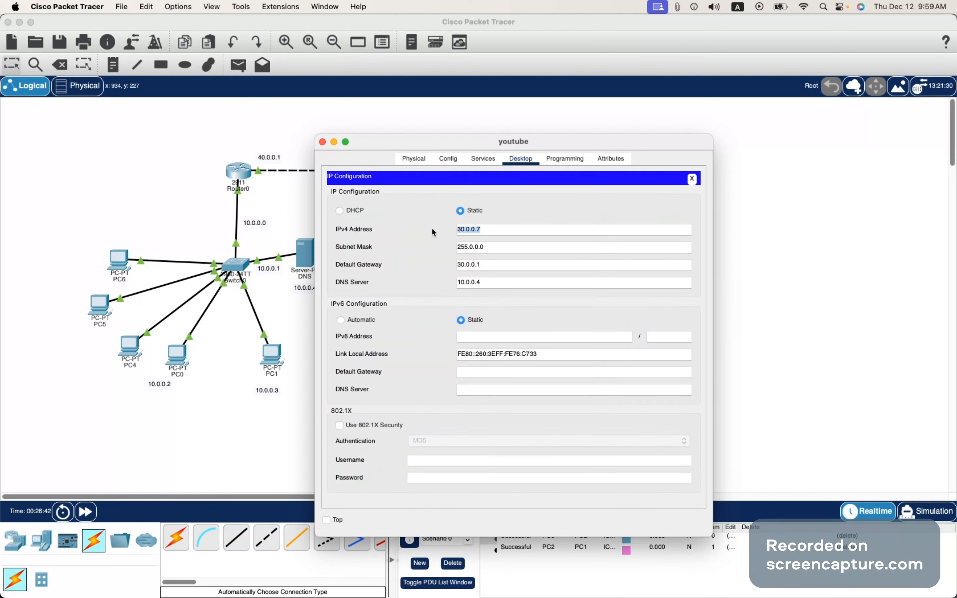
click(322, 145)
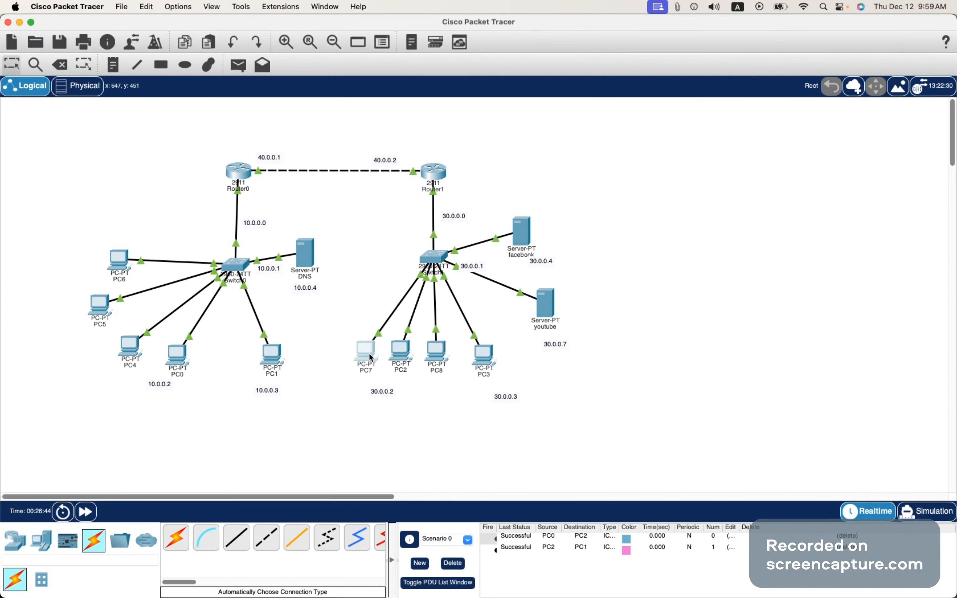
Ping the youtube server at 30.0.0.7 from PC7's command prompt and close the PC's window.
click(367, 348)
click(368, 226)
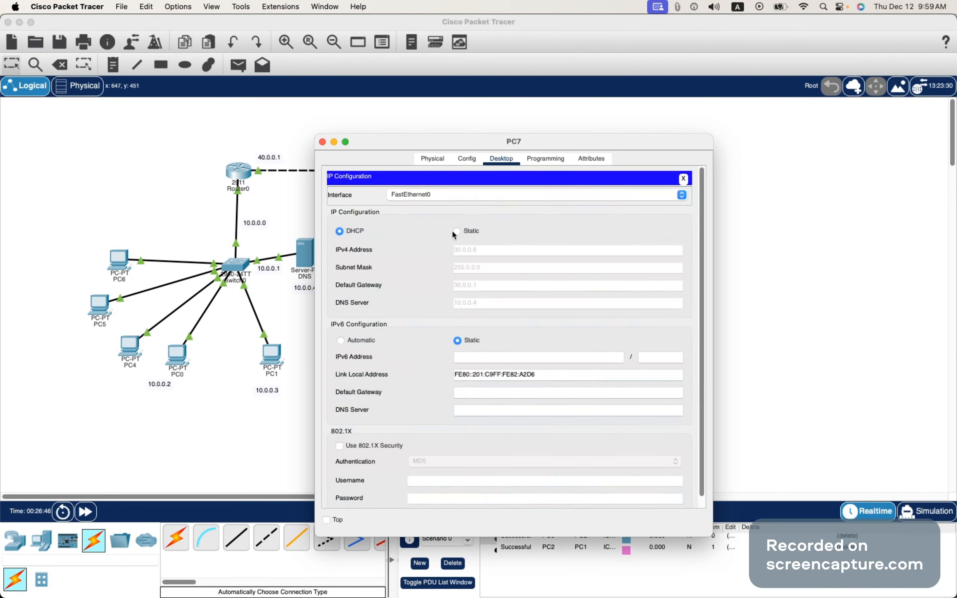
click(684, 179)
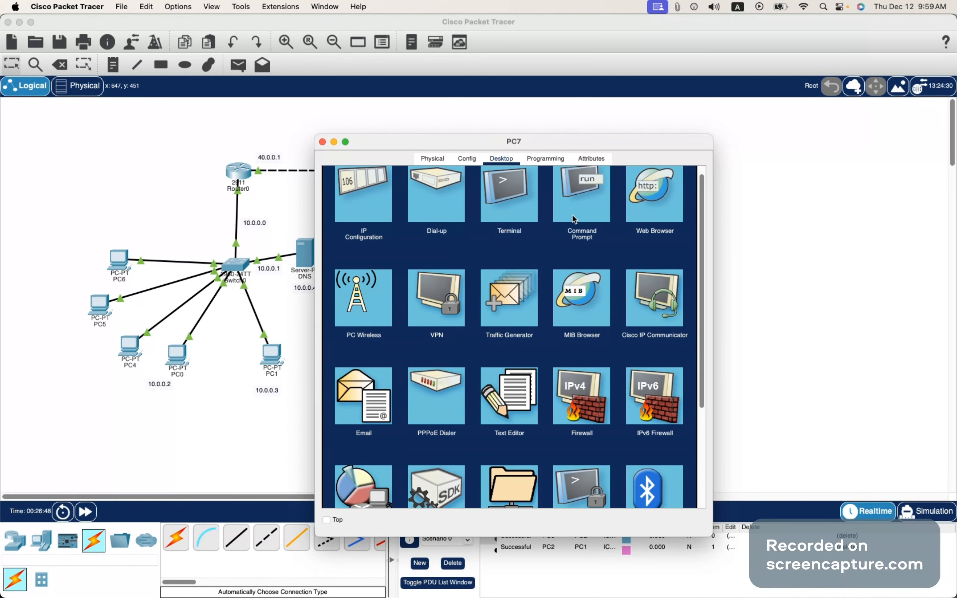
click(577, 206)
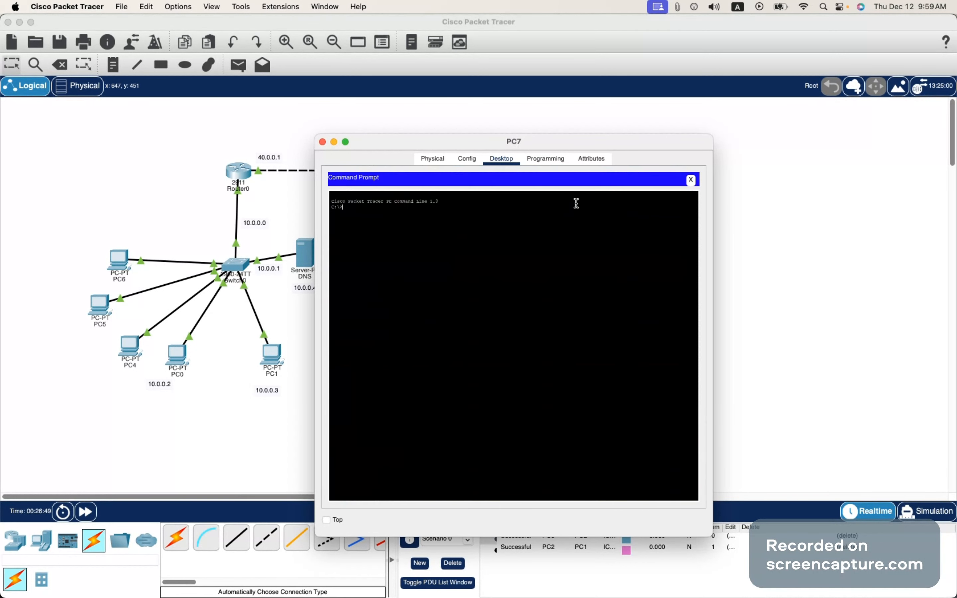
text(ping)
right_click(487, 247)
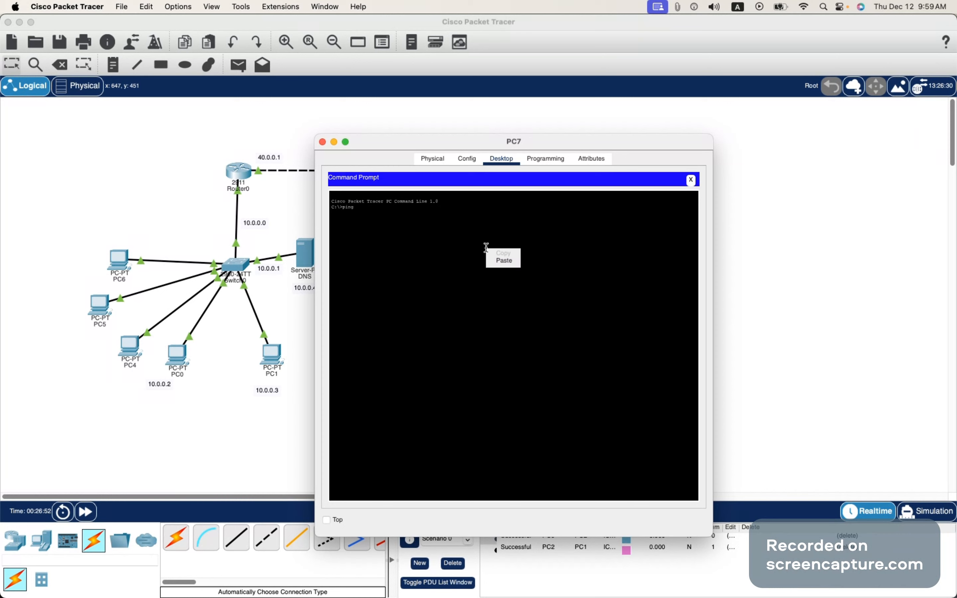
click(492, 259)
key(Return)
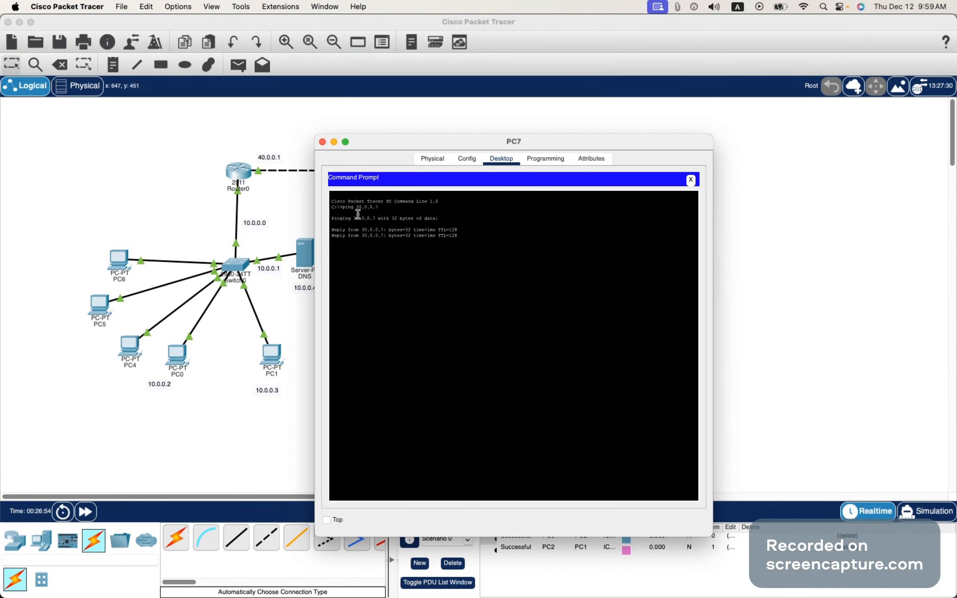
click(691, 181)
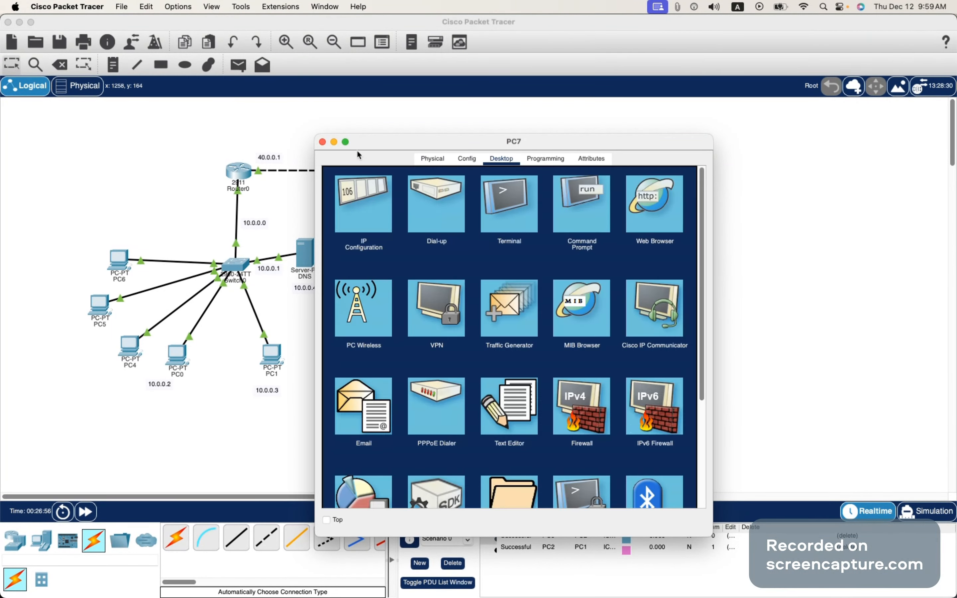
click(322, 142)
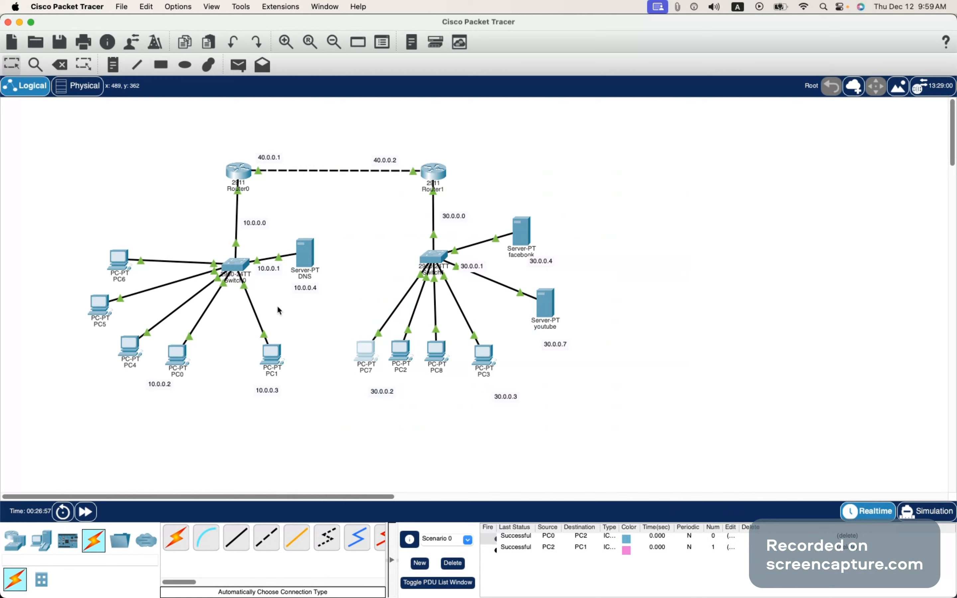
Add an A record for youtube.com with address 30.0.0.7 to the DNS server's DNS service.
click(304, 256)
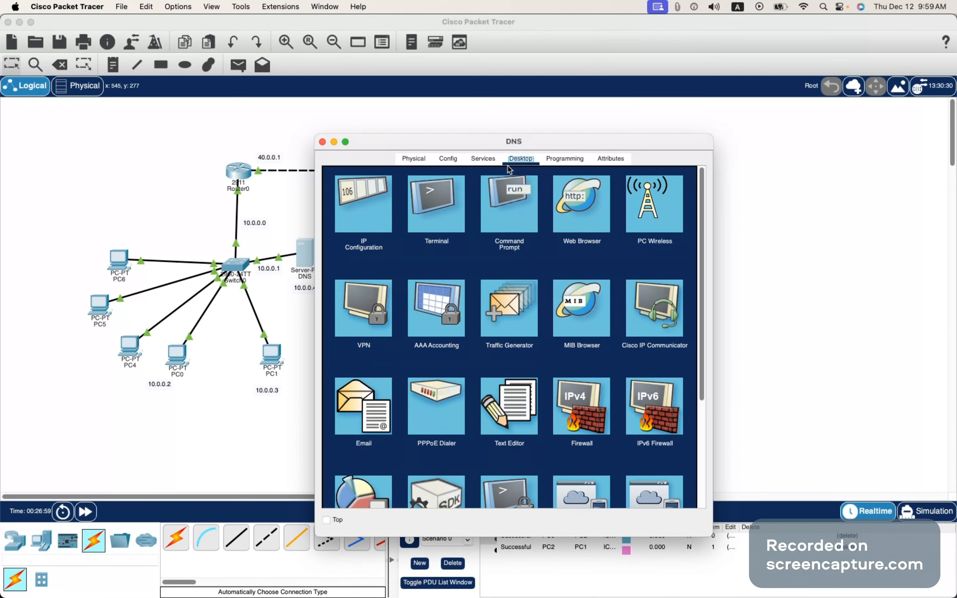
click(486, 159)
click(363, 248)
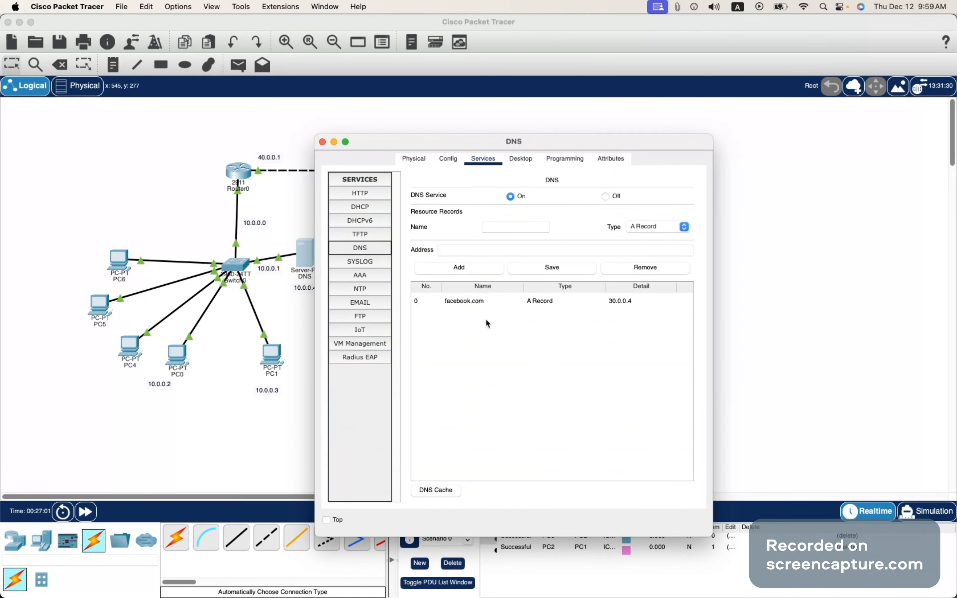
click(466, 250)
text(30.0.0.7)
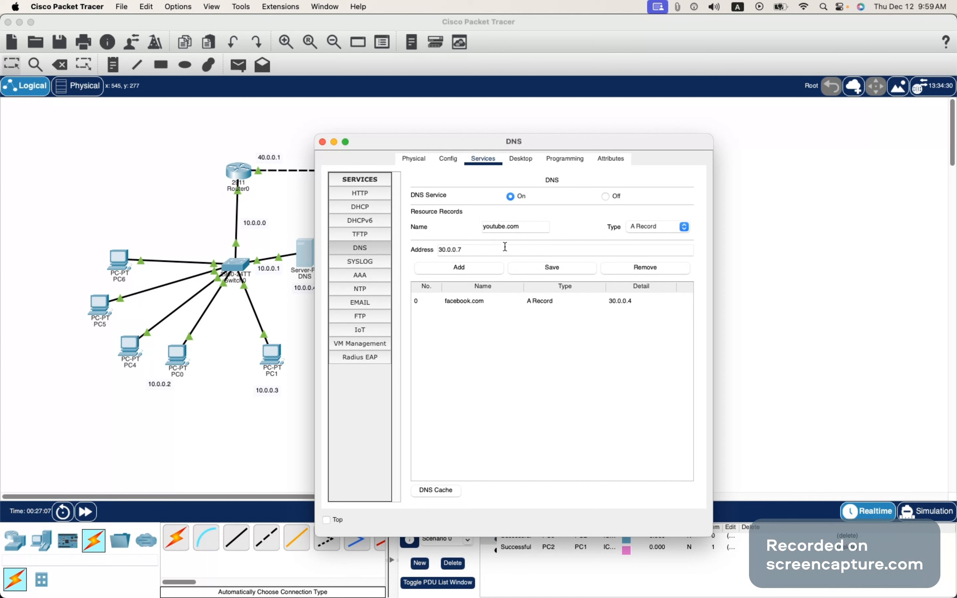
drag(472, 251, 435, 251)
click(478, 249)
click(480, 271)
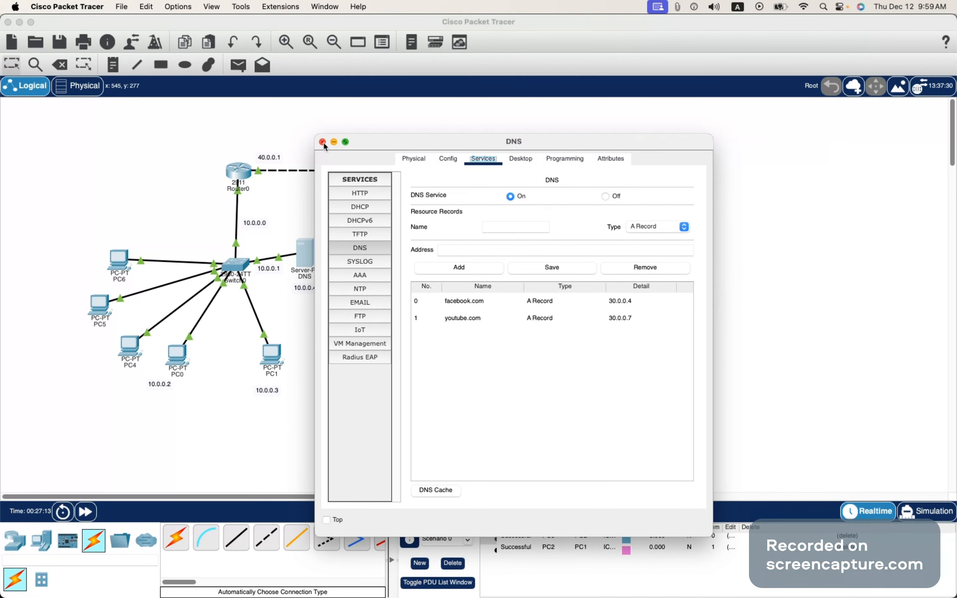
Test name resolution by loading youtube.com in the DNS server's web browser.
click(521, 162)
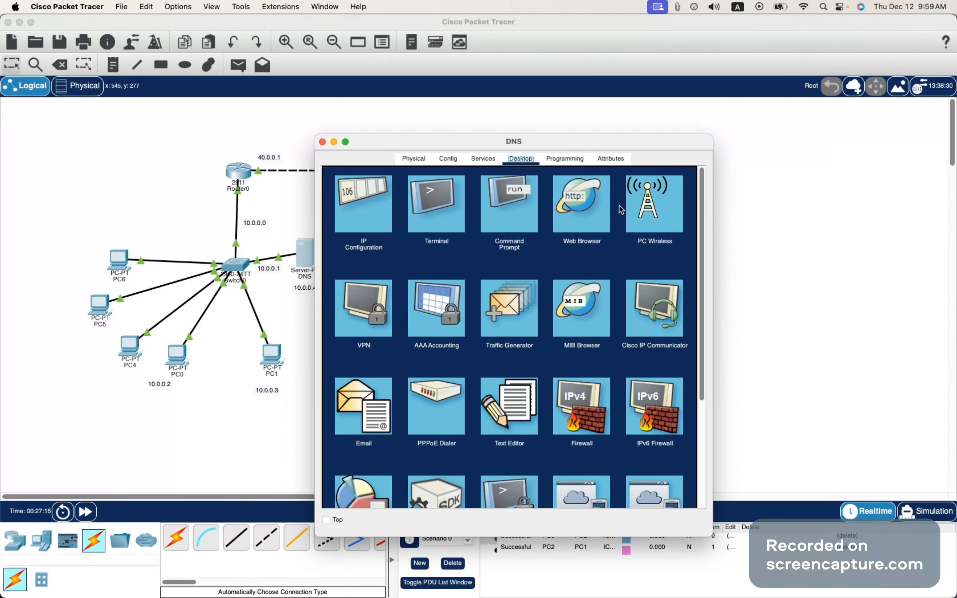
click(586, 214)
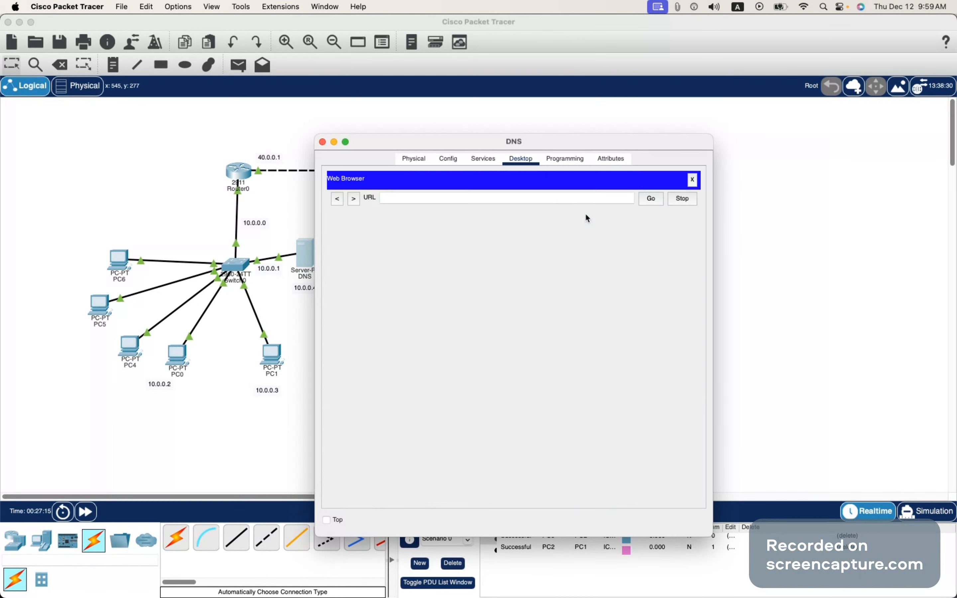
click(440, 199)
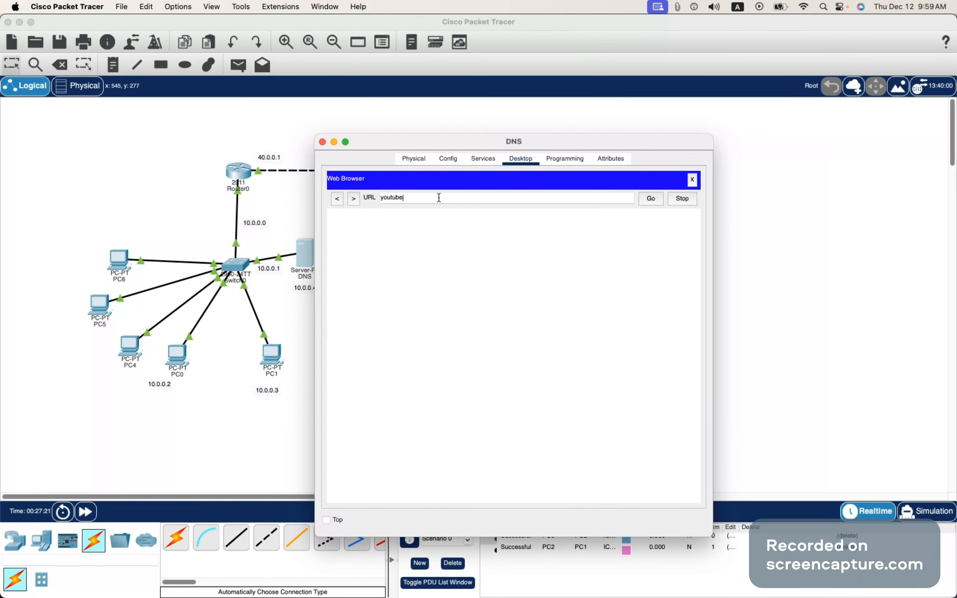
key(Return)
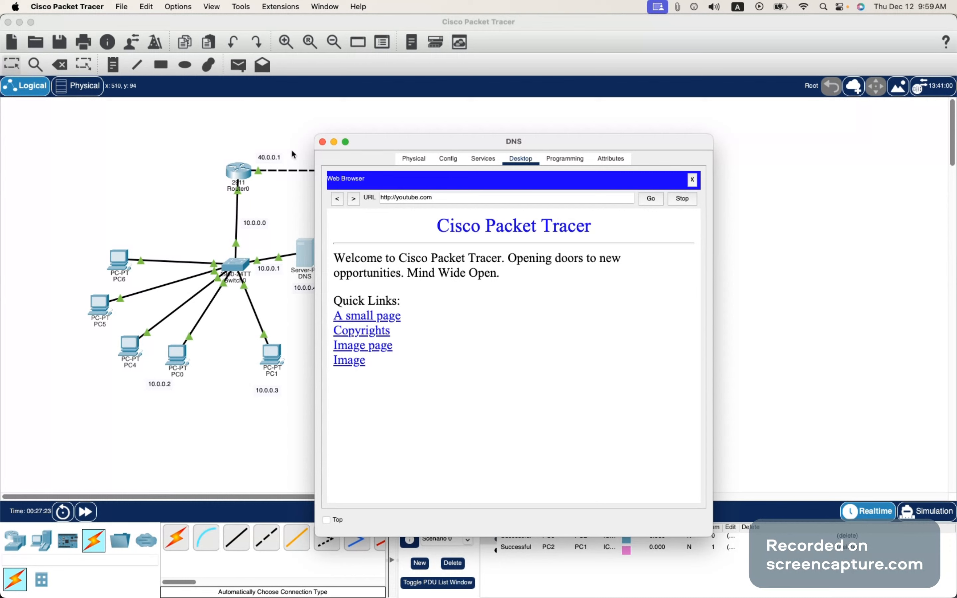
Open index.html for editing in the youtube server's HTTP service and delete the Quick Links lines.
click(324, 142)
click(554, 312)
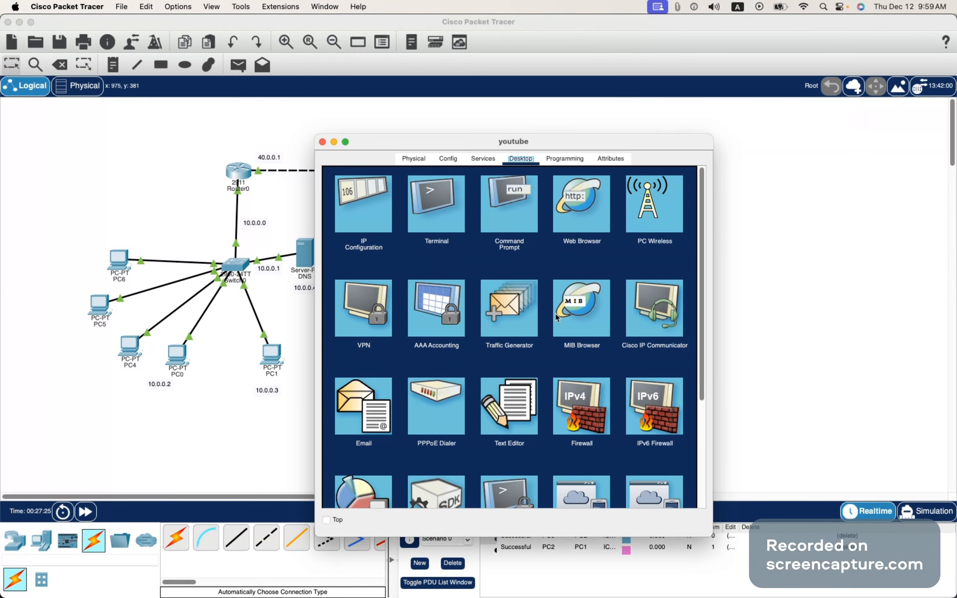
click(482, 159)
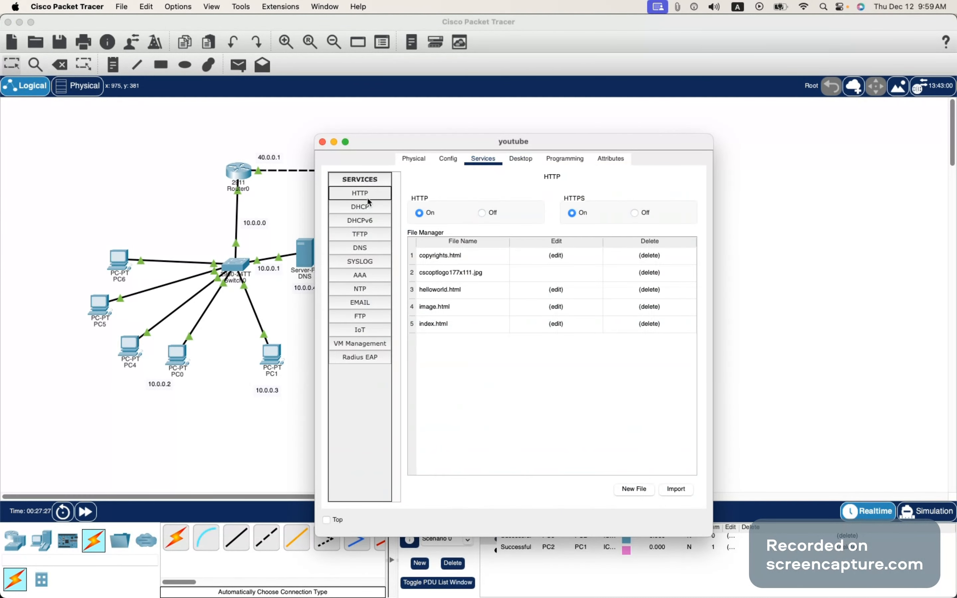
click(557, 325)
drag(563, 240, 410, 216)
key(BackSpace)
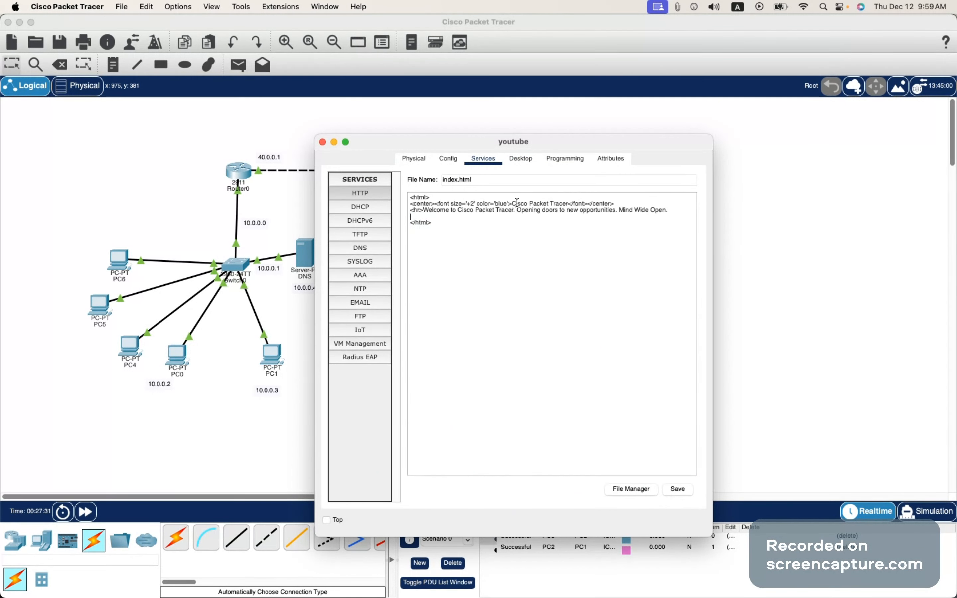
Change the heading in the youtube server's index.html to "Youtube" and set its font color to red.
drag(513, 203, 569, 204)
text(Youtube)
double_click(499, 203)
text(red)
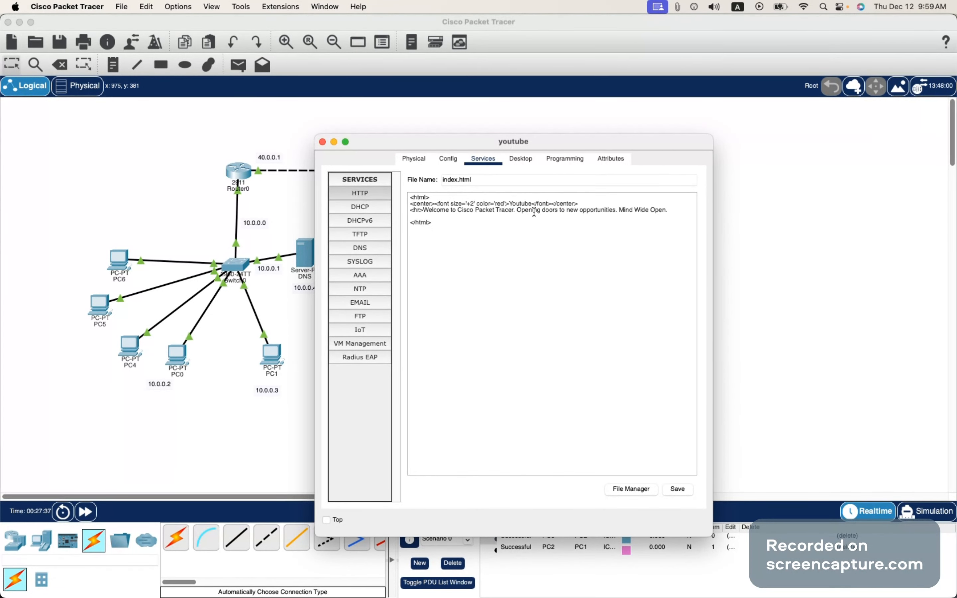
Change the welcome line to "Welcome to Youtube.", save index.html and close the youtube server's window.
double_click(521, 204)
drag(458, 209, 665, 210)
text(Youtube.)
click(678, 489)
click(461, 340)
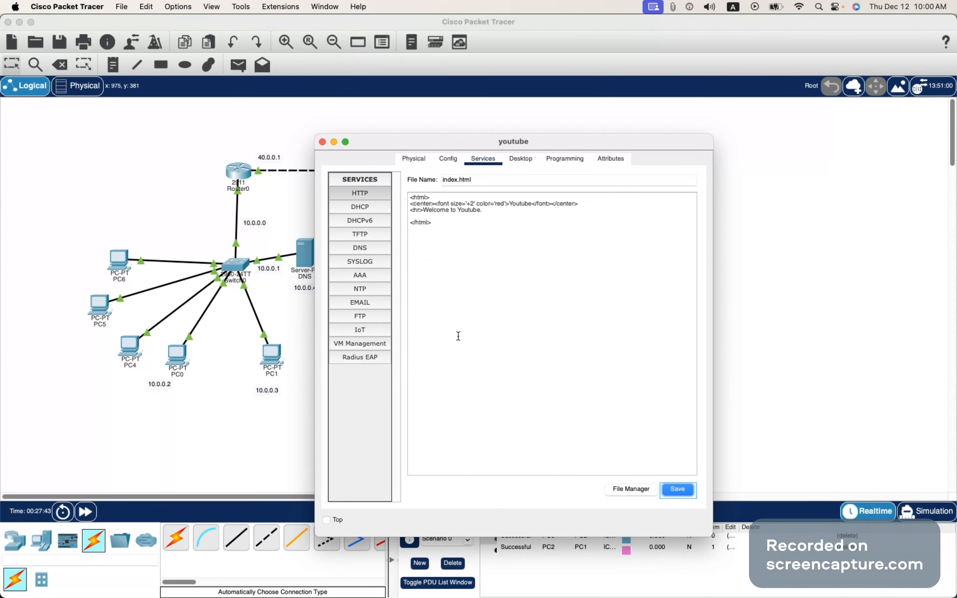
click(675, 488)
click(467, 338)
click(323, 142)
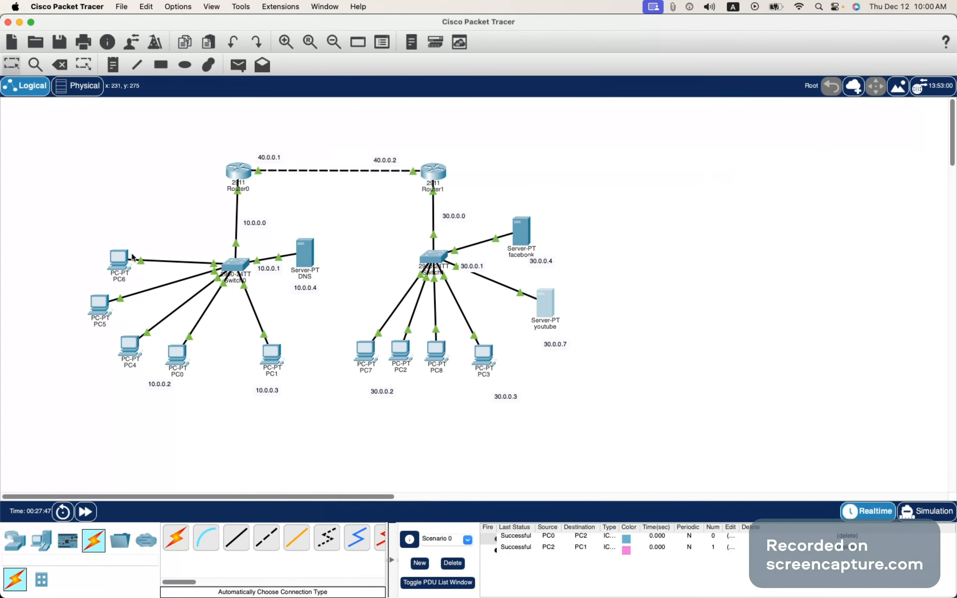
Load youtube.com in PC6's web browser to check the edited page, and close the PC's window.
click(125, 264)
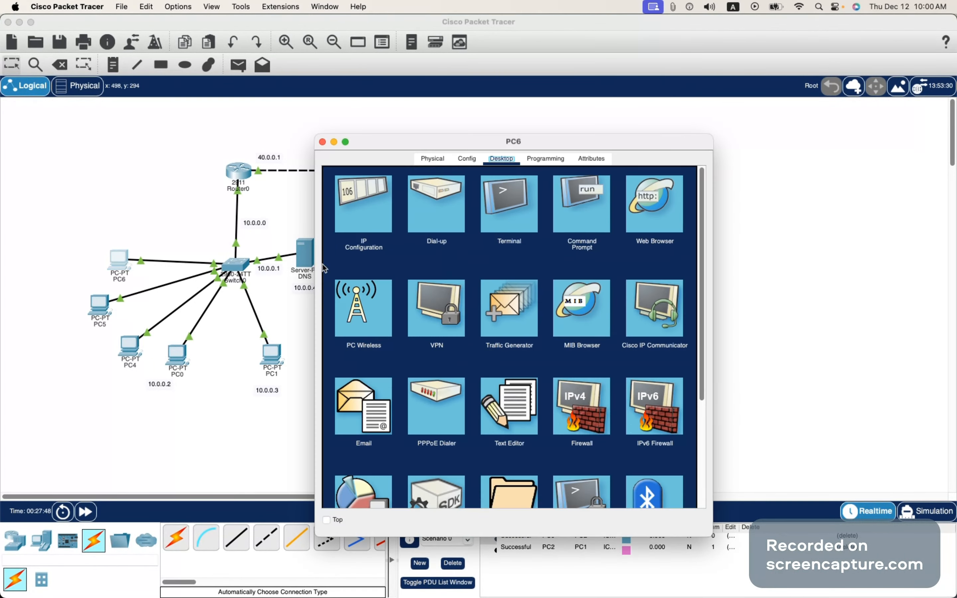
click(654, 203)
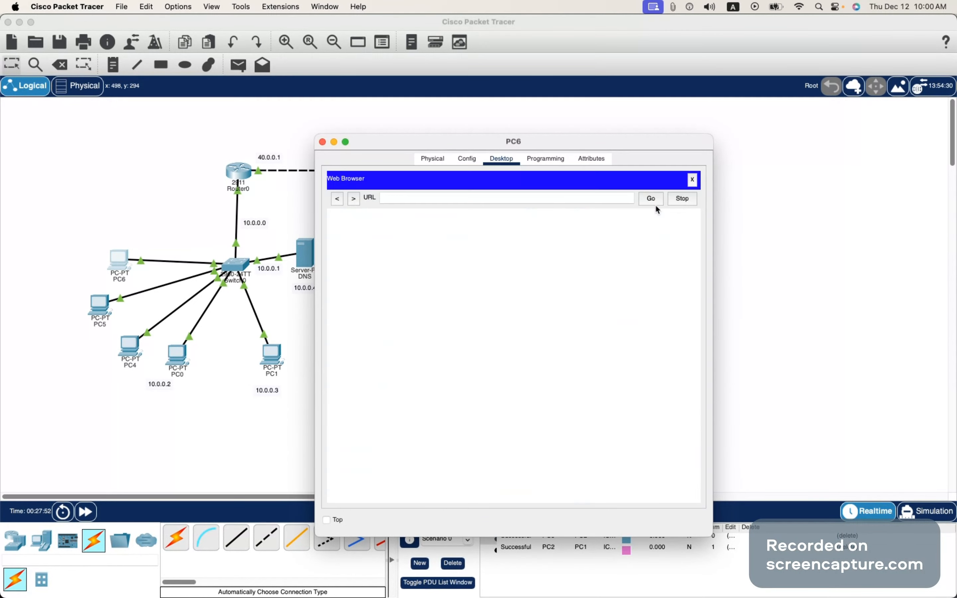
text(youtube.com)
key(Return)
drag(479, 219, 512, 261)
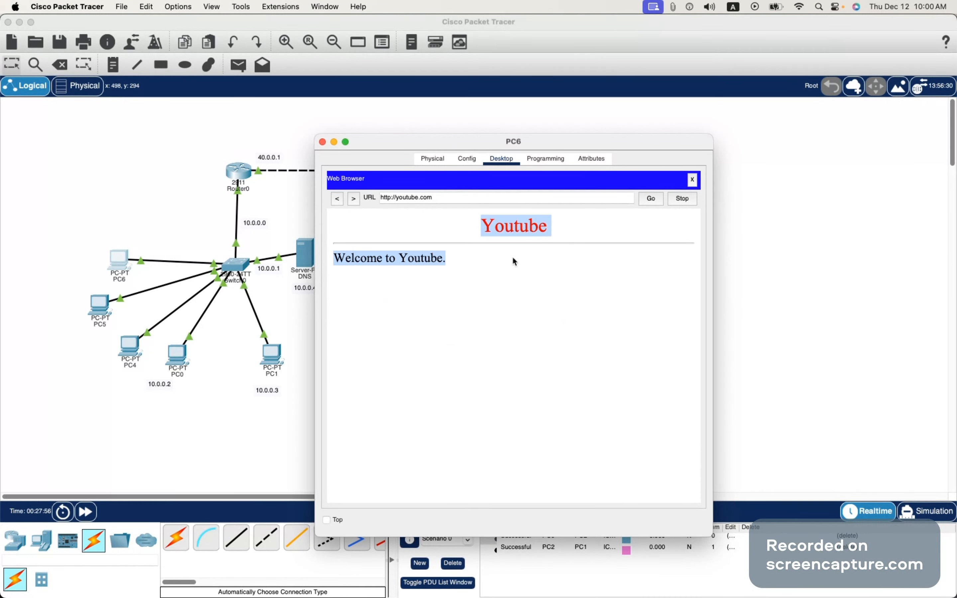
click(513, 259)
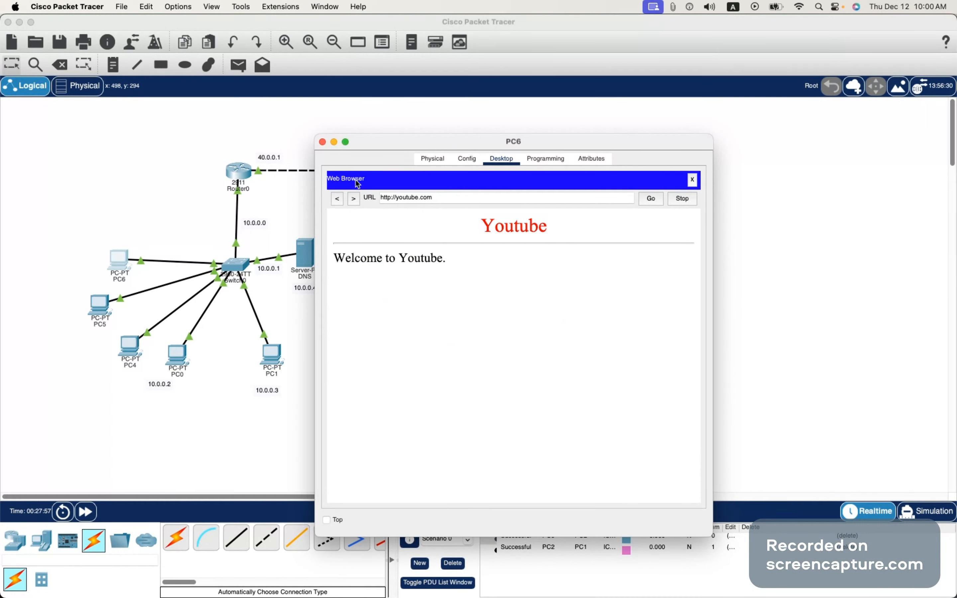
click(320, 143)
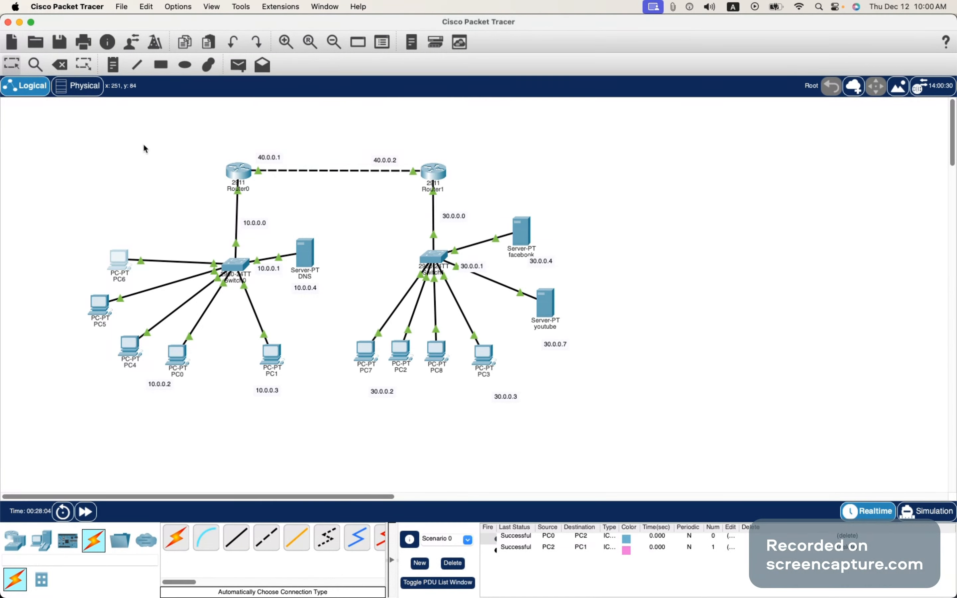
key(super+Tab)
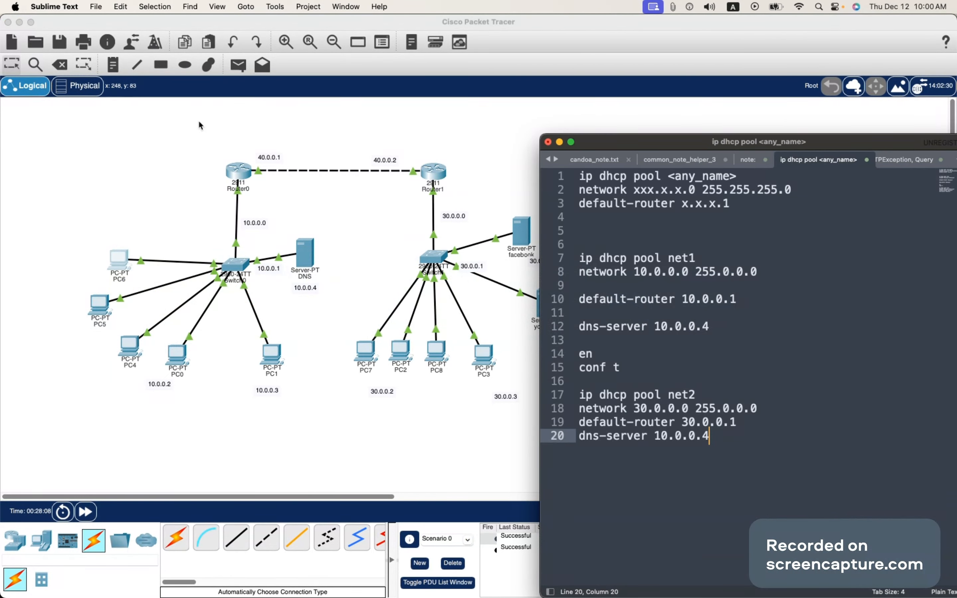
click(216, 142)
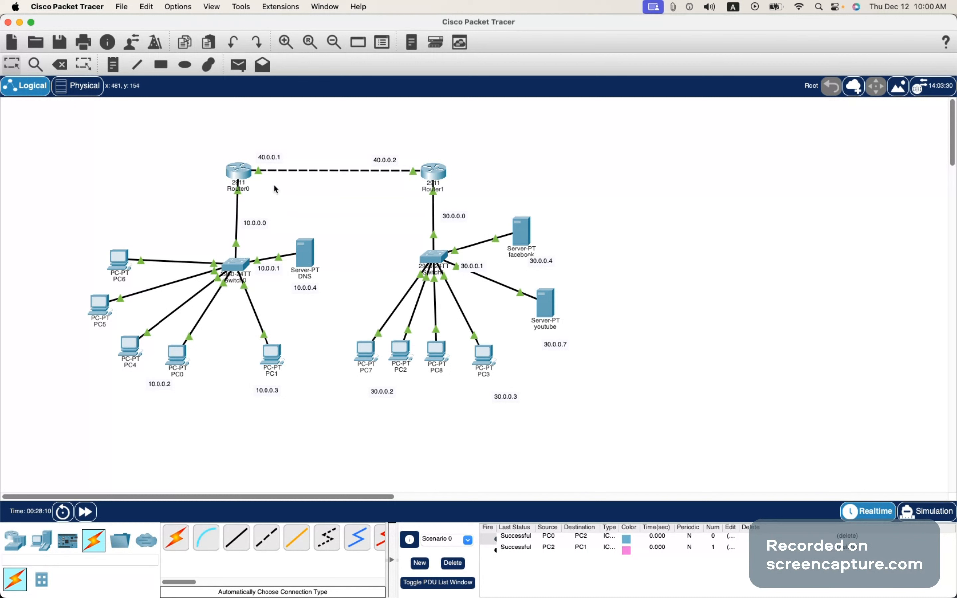